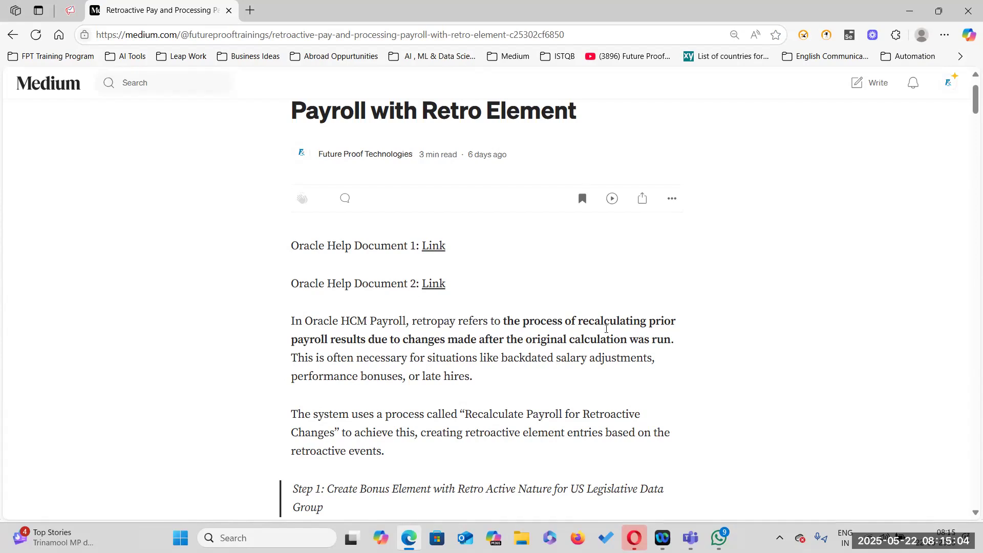
- Scroll the retropay article down to Step 1 on creating the bonus element, then back up slightly
scroll(607, 334, down, 7)
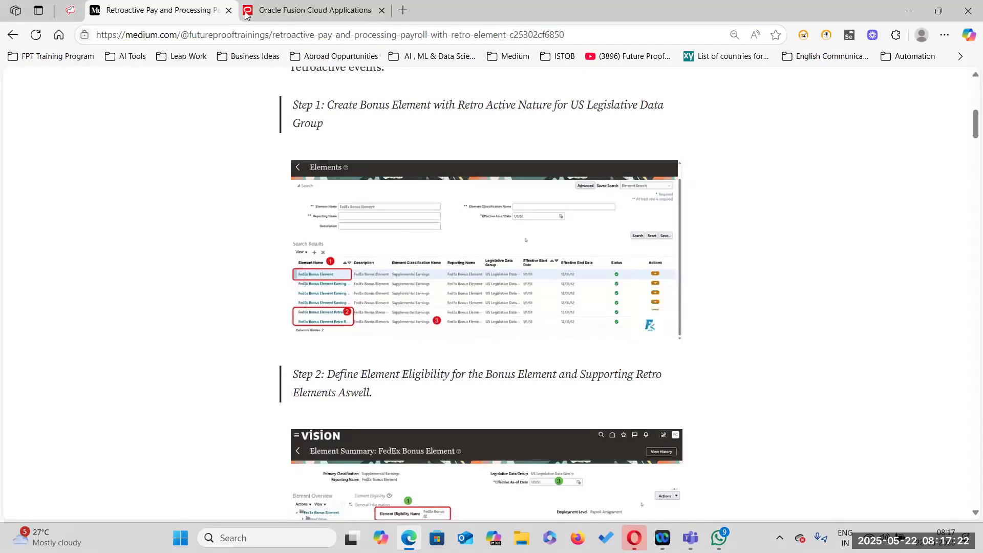
scroll(440, 359, up, 3)
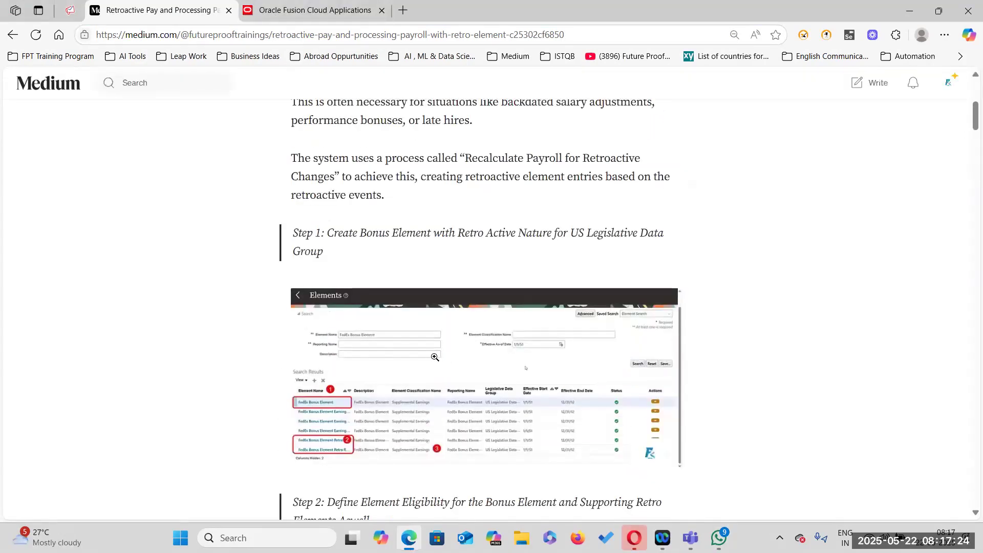
- Switch to Oracle Fusion, return Home and open the Elements task under Basic Payroll setup
click(322, 10)
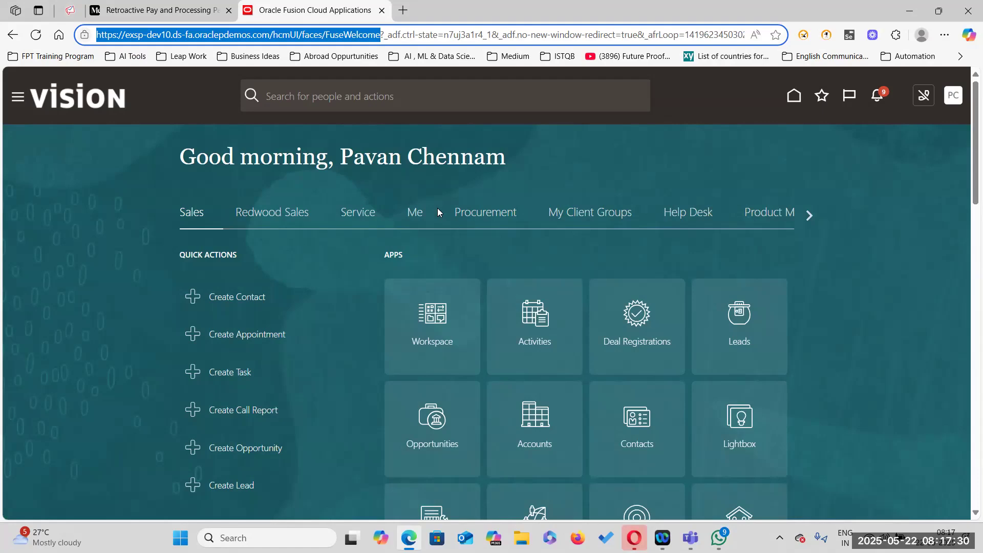
click(794, 97)
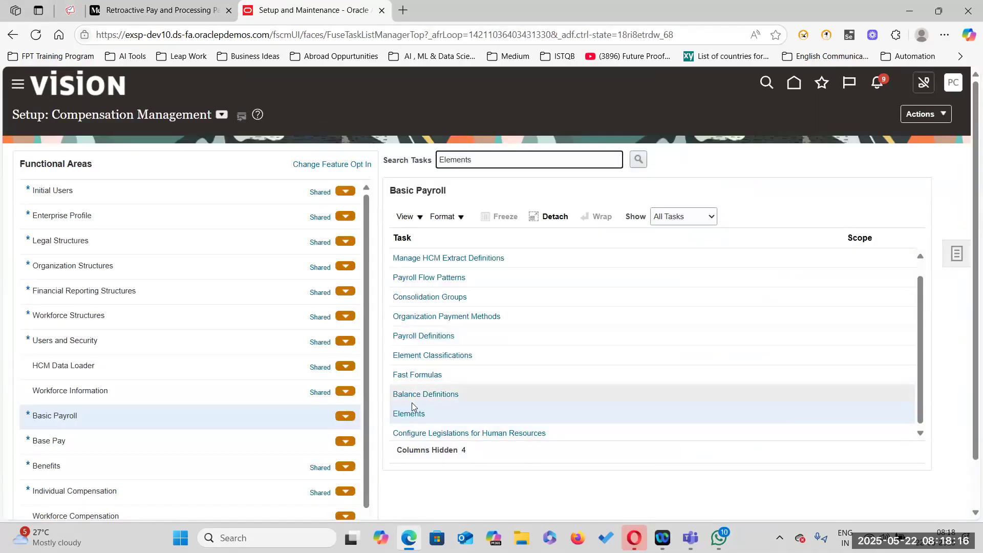
click(409, 414)
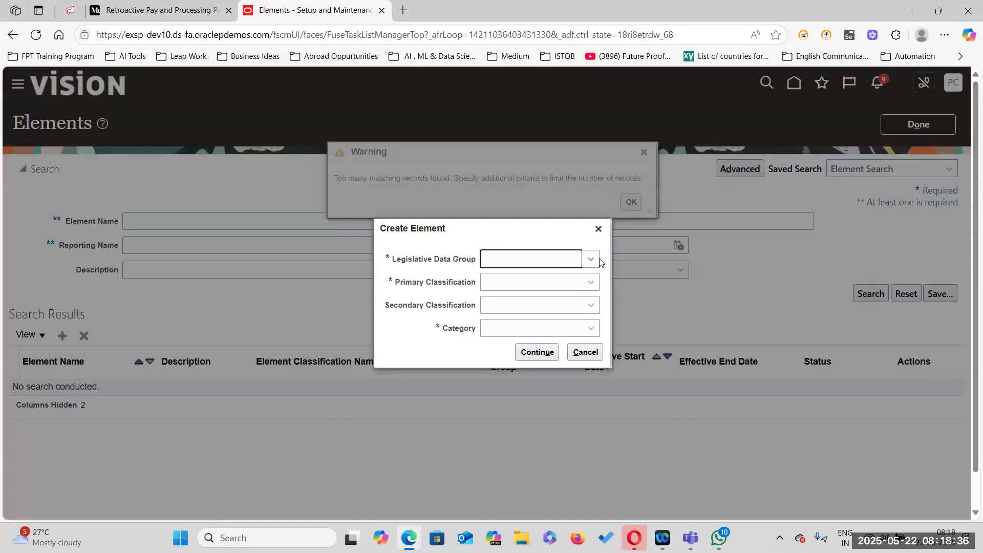
- Choose US Legislative Data Group and Supplemental Earnings as the primary classification
click(589, 259)
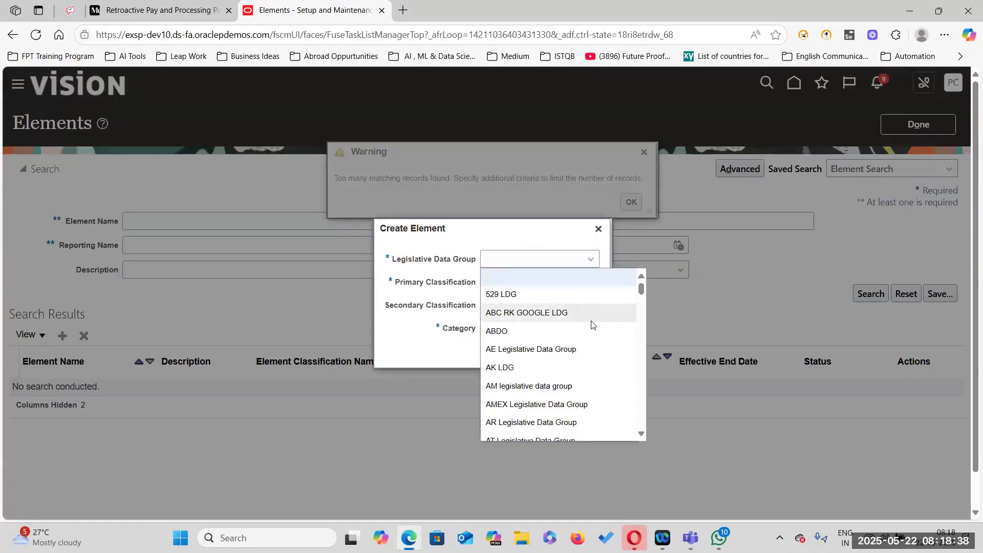
scroll(584, 389, down, 12)
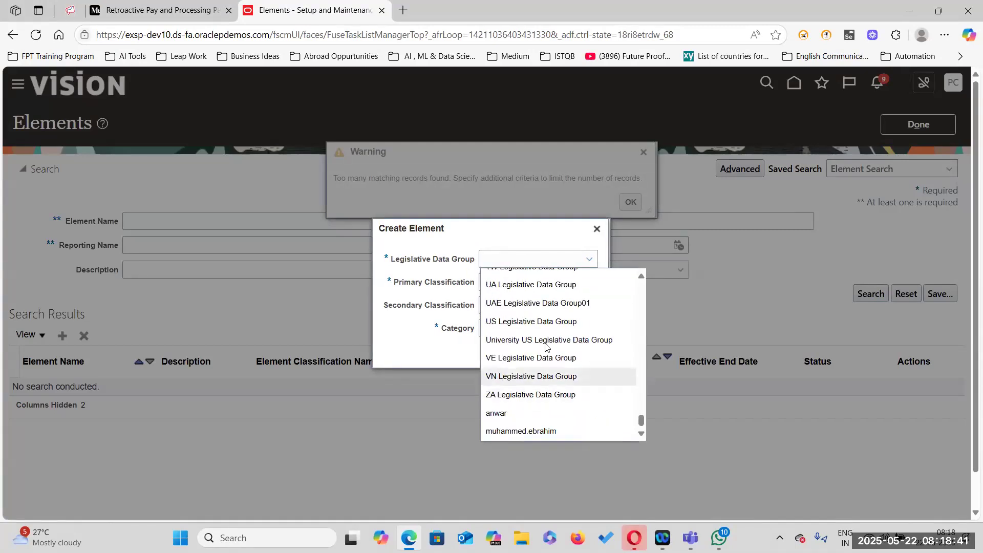
click(552, 322)
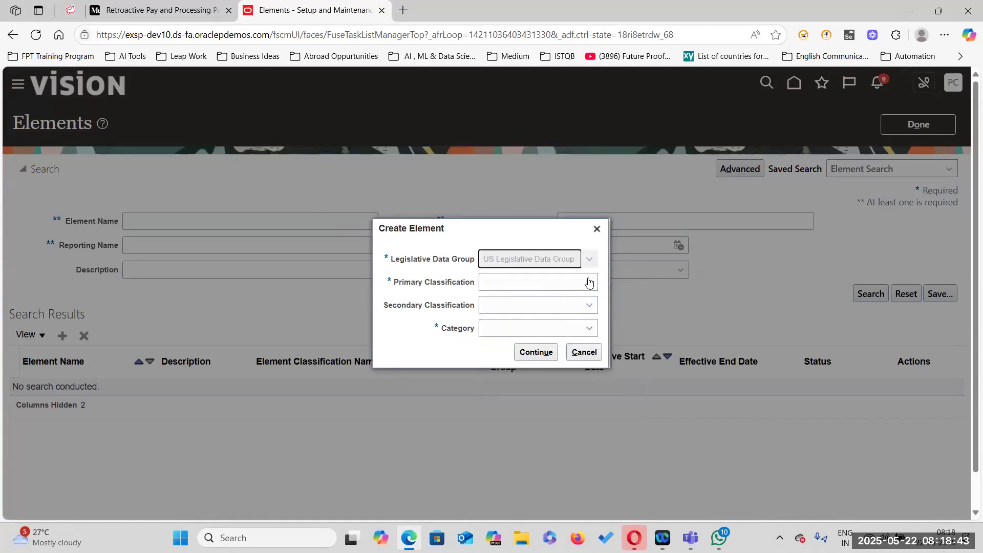
click(589, 282)
scroll(555, 400, down, 4)
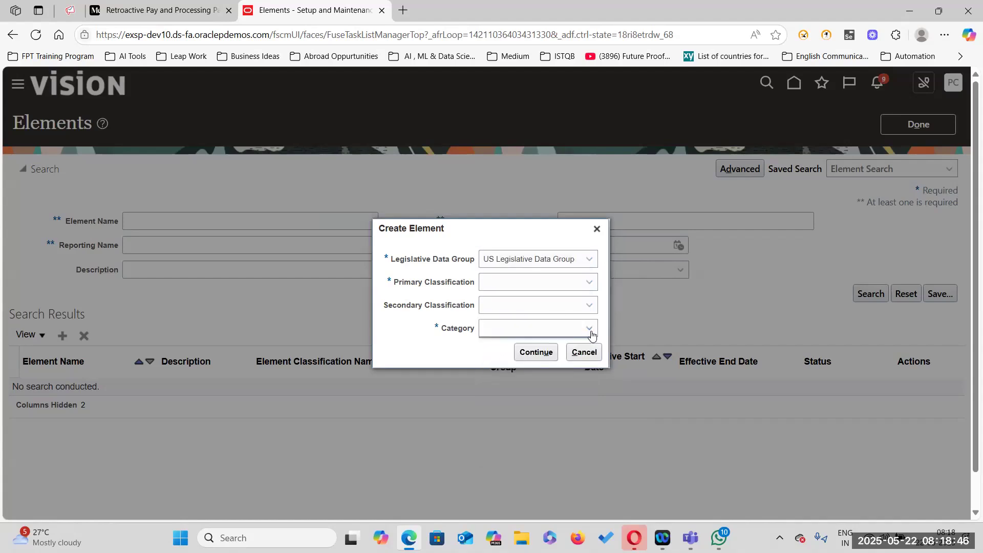
click(589, 283)
scroll(561, 409, down, 1)
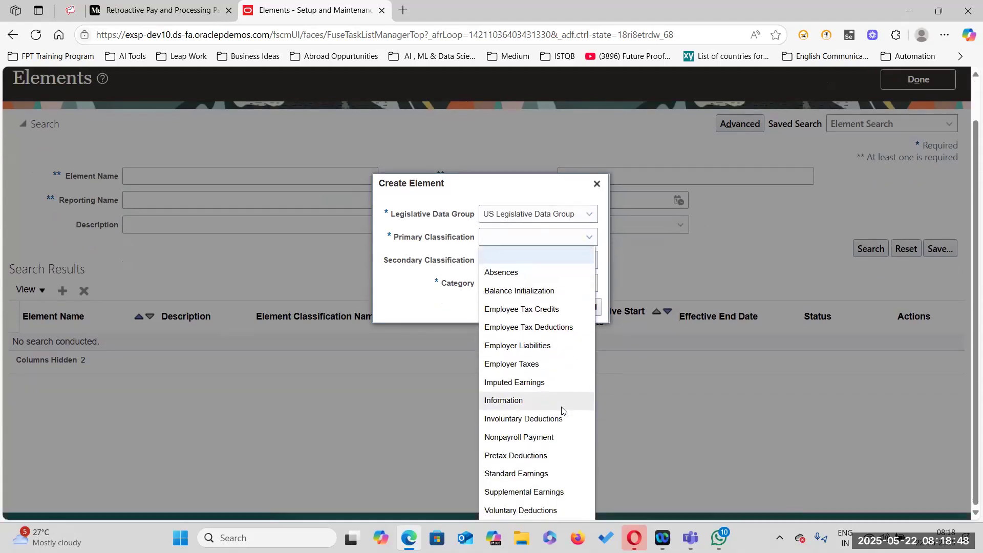
click(529, 492)
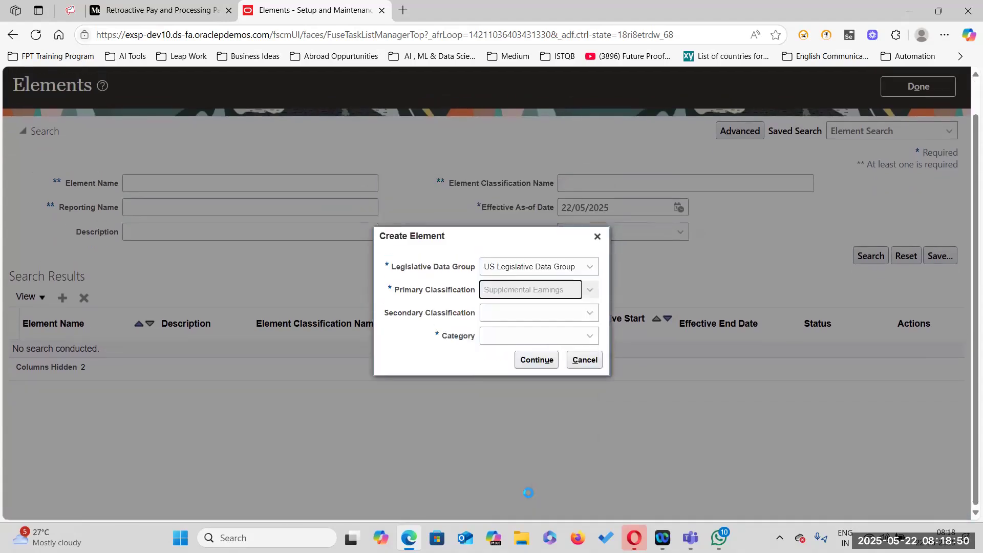
- Pick Bonus as secondary classification and Standard as category, then continue
click(584, 307)
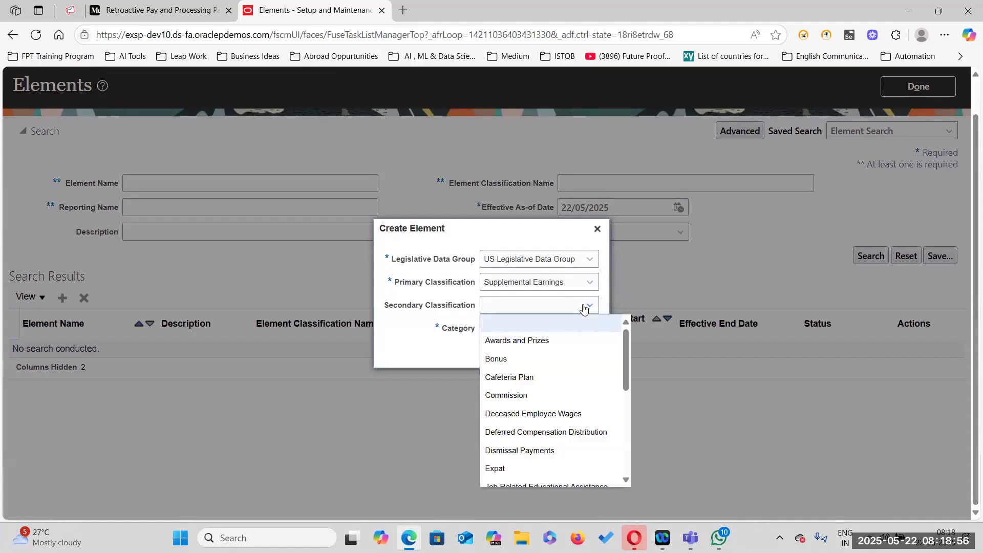
click(539, 359)
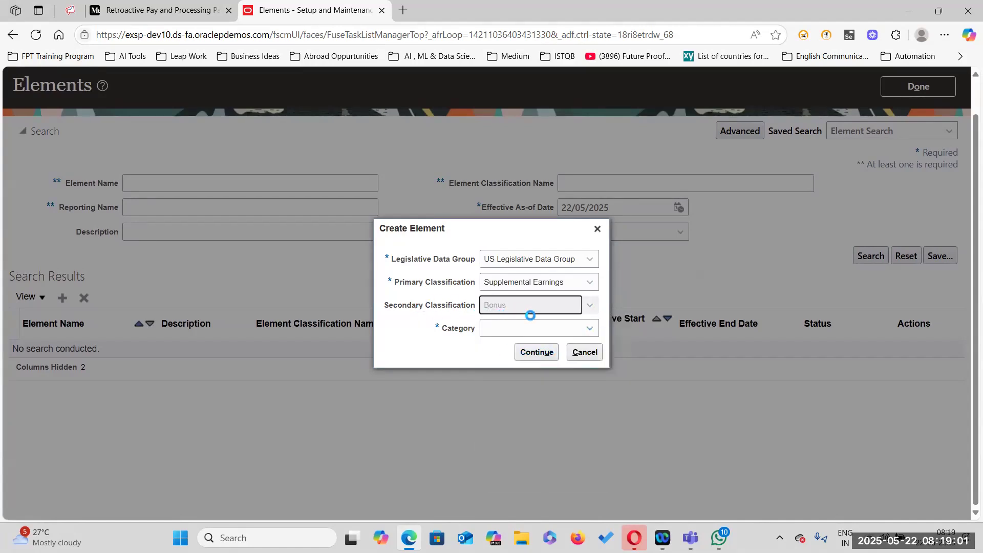
click(575, 328)
click(545, 361)
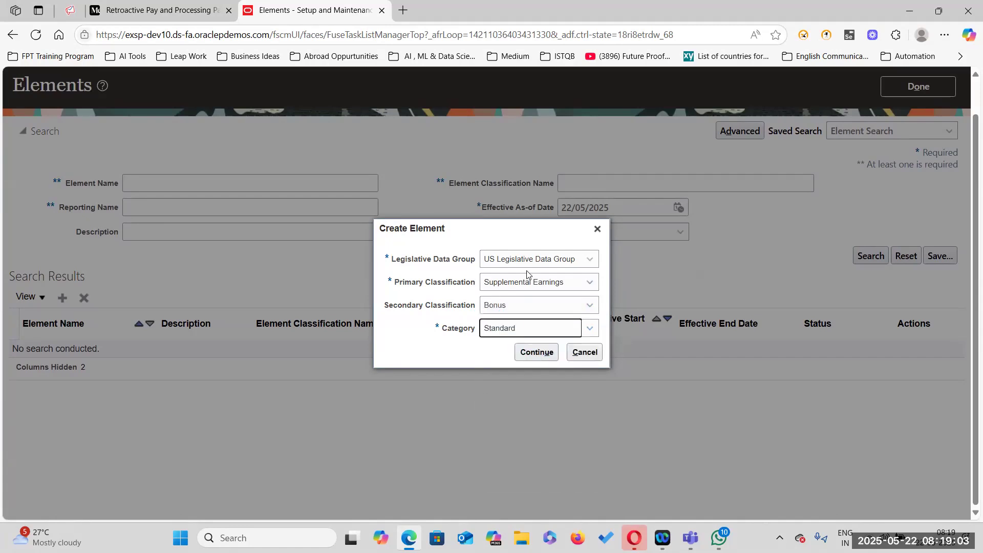
click(527, 354)
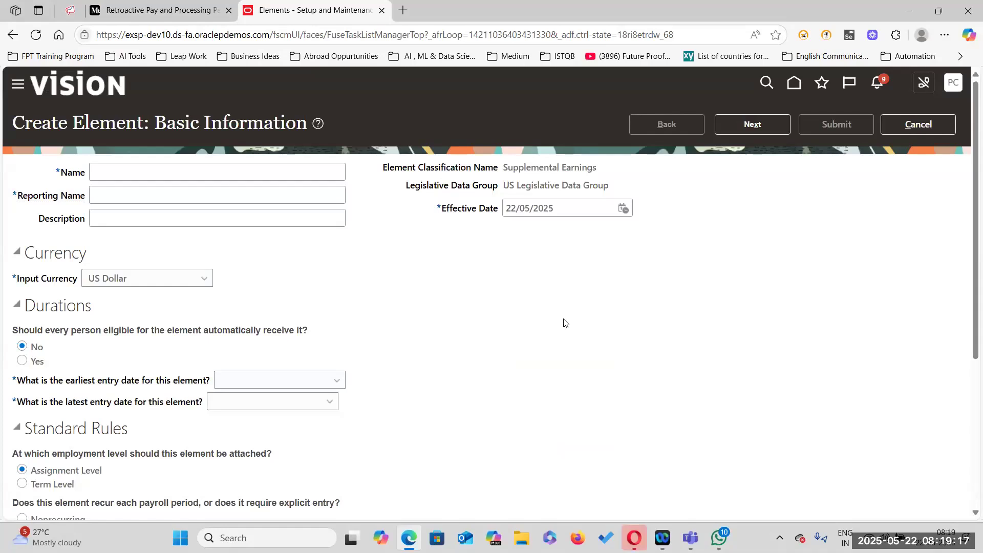
- Set the element's effective date to 1/01/1951
triple_click(563, 207)
text(1/1/1951)
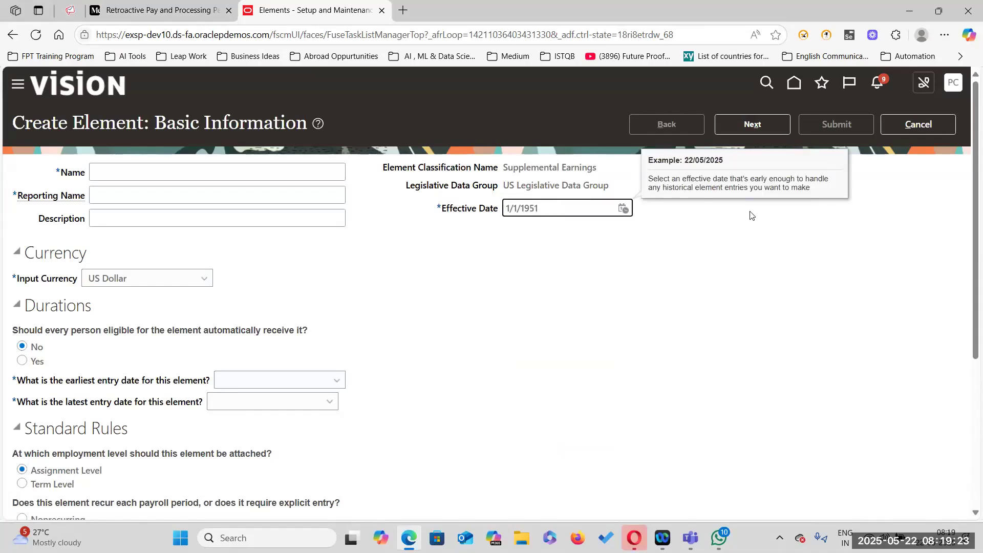
click(766, 302)
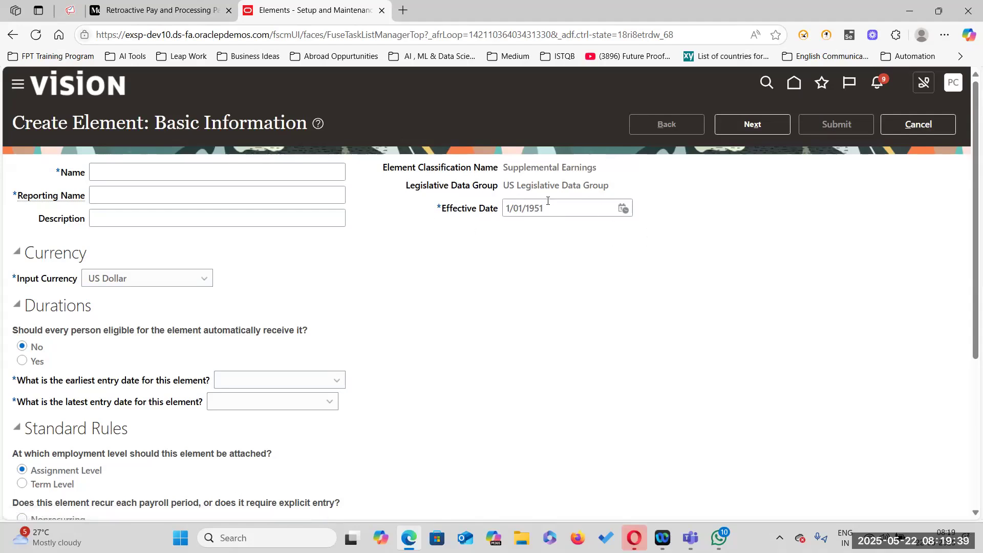
- Enter Joining Bonus as the element name, reporting name and description
click(107, 172)
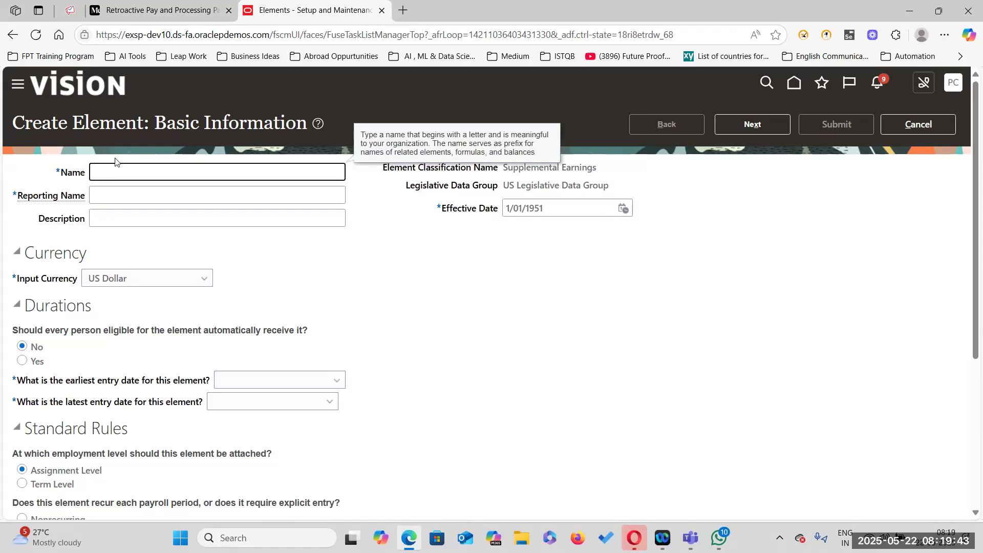
text(TATA)
key(BackSpace)
text(FedEx)
text( Joining)
key(BackSpace)
key(BackSpace)
key(BackSpace)
key(BackSpace)
key(BackSpace)
key(BackSpace)
key(BackSpace)
key(BackSpace)
key(BackSpace)
key(BackSpace)
key(BackSpace)
key(BackSpace)
key(BackSpace)
text(Joining Bonu)
text(s)
click(178, 193)
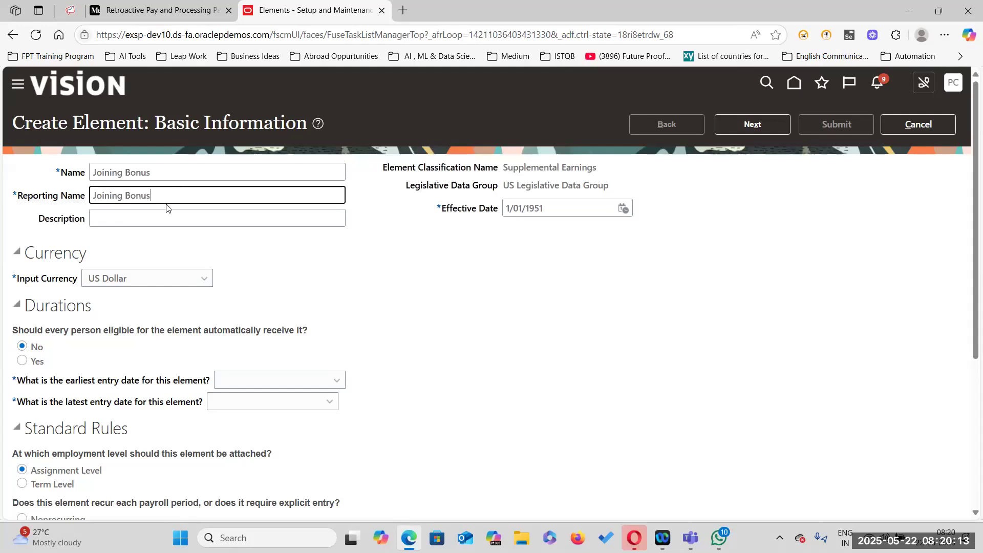
click(164, 214)
text(Joining Bonus)
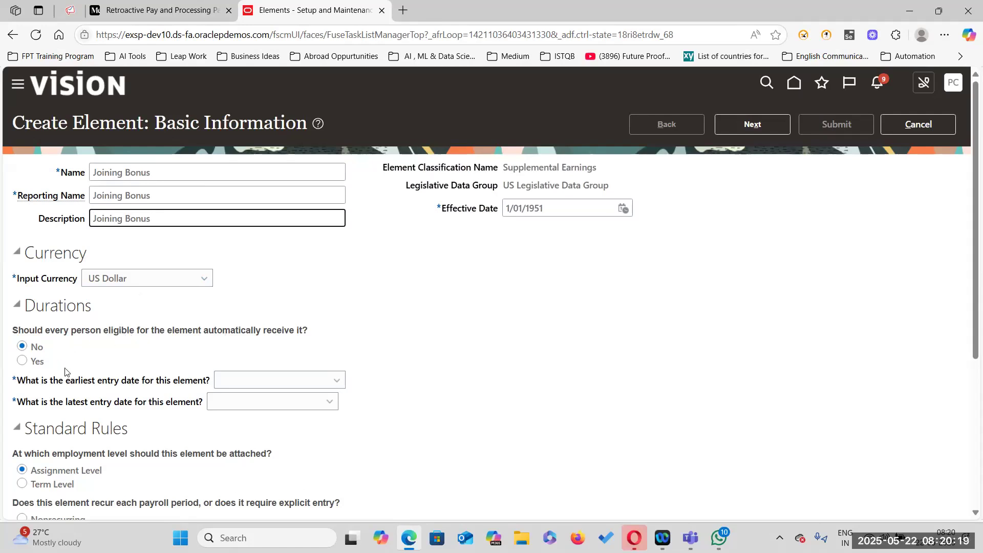
- Set earliest and latest entry dates to First and Last Standard Earning Date
click(337, 380)
click(301, 413)
click(301, 407)
click(287, 455)
scroll(248, 426, down, 2)
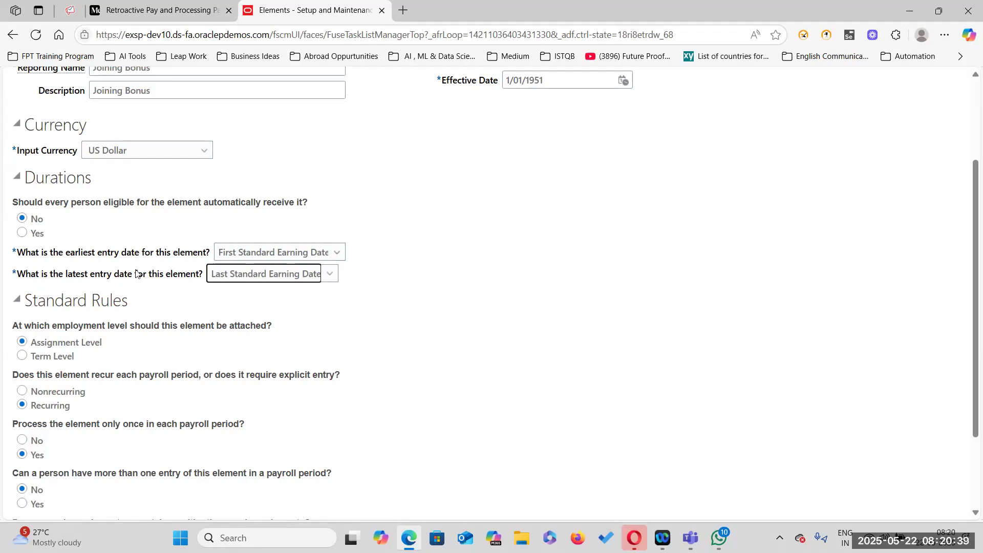
scroll(136, 286, up, 3)
- Rename the element Performance Bonus in its name, reporting name and description
double_click(110, 172)
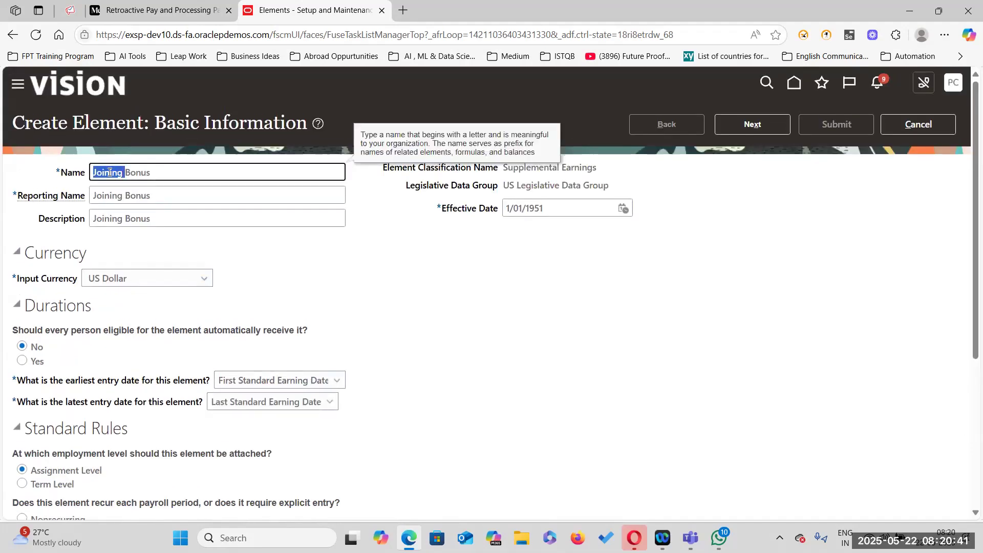
text(Performance)
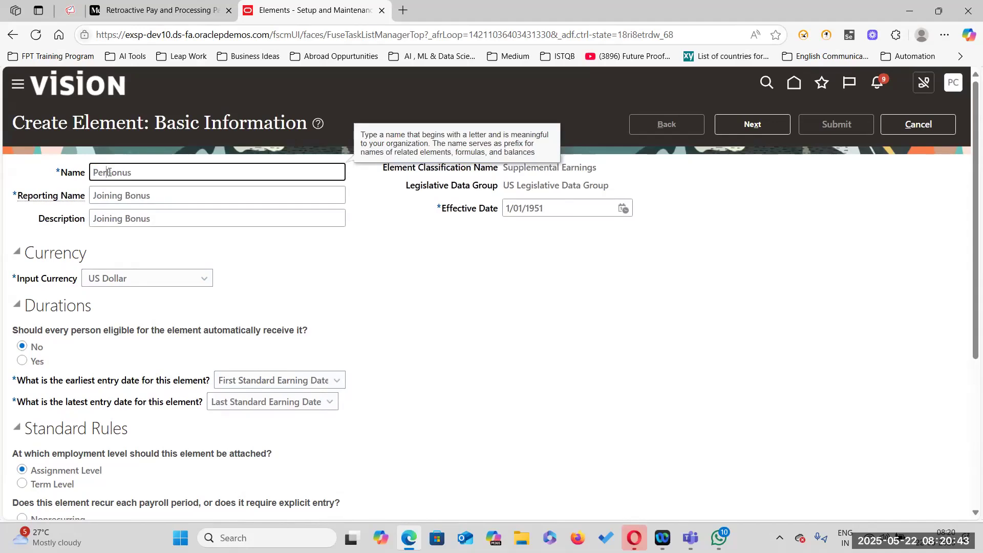
drag(174, 173, 39, 179)
key(Tab)
text(Performance Bonus)
key(Tab)
text(Performance Bonus)
- Mark Performance Bonus as a nonrecurring element
scroll(103, 302, down, 4)
scroll(103, 302, down, 1)
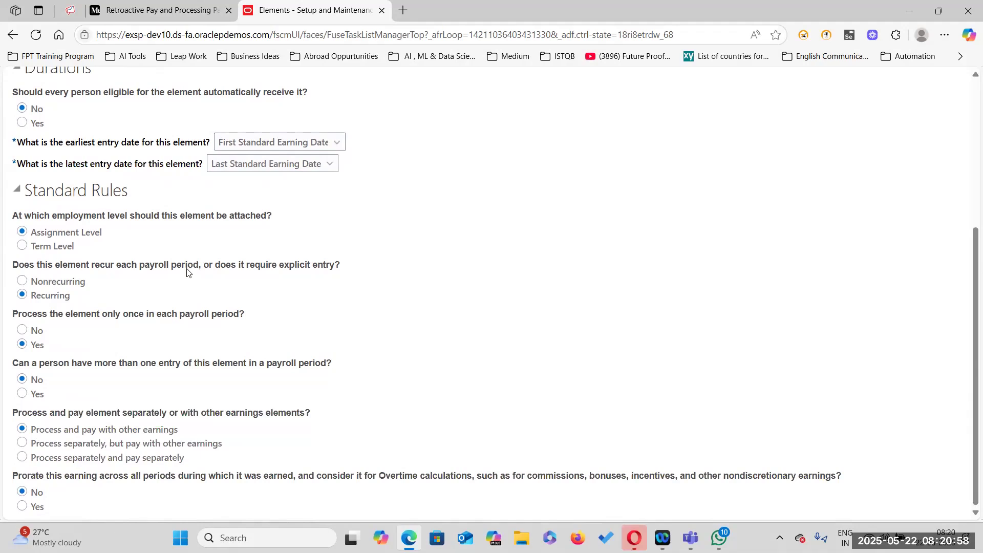
click(23, 281)
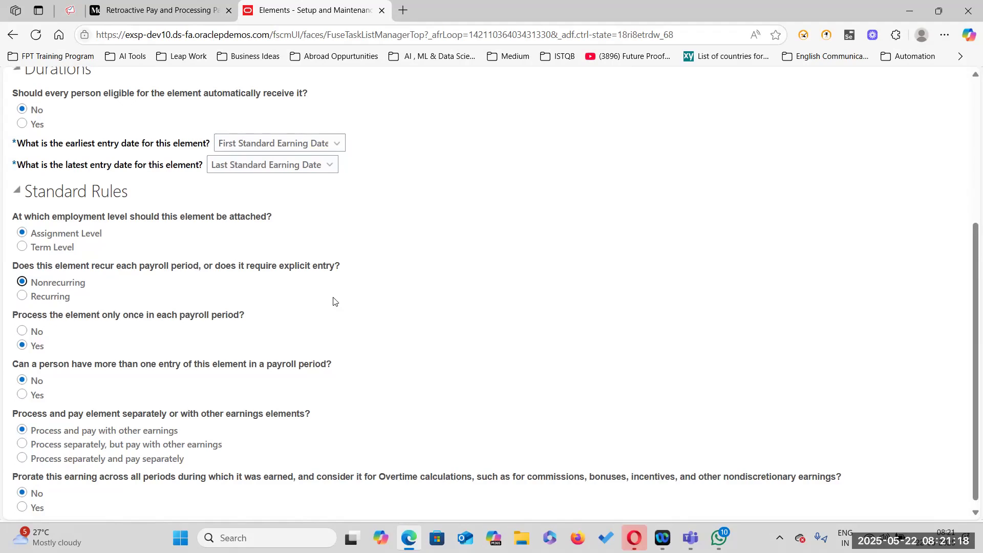
scroll(334, 301, up, 5)
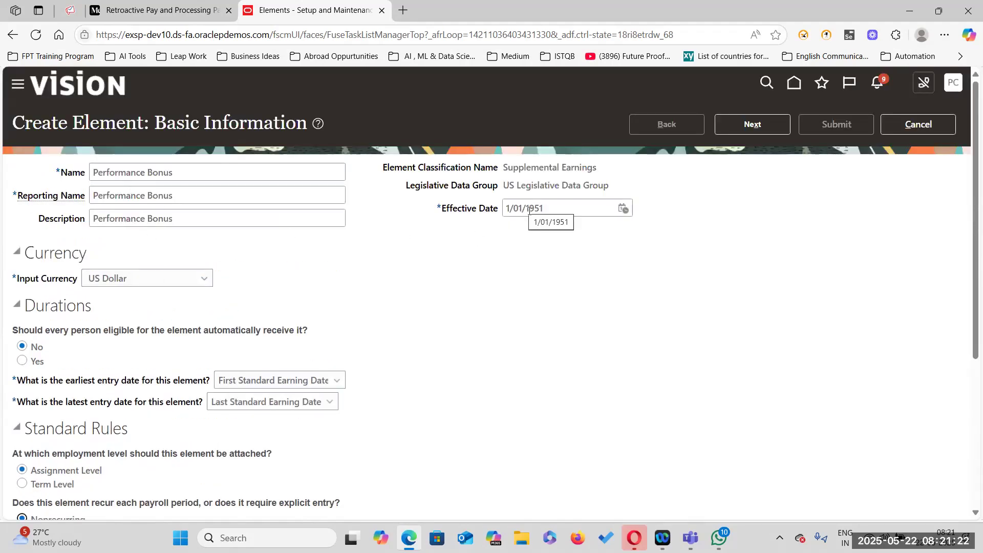
- Set default periodicity to Calendar Month with Standard Rate Daily conversion rule
click(750, 125)
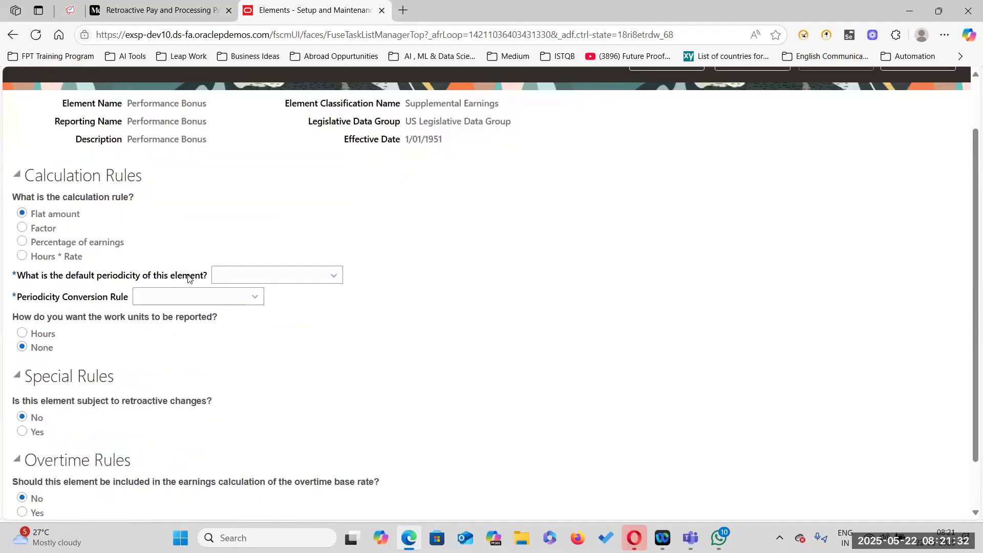
click(311, 275)
click(262, 365)
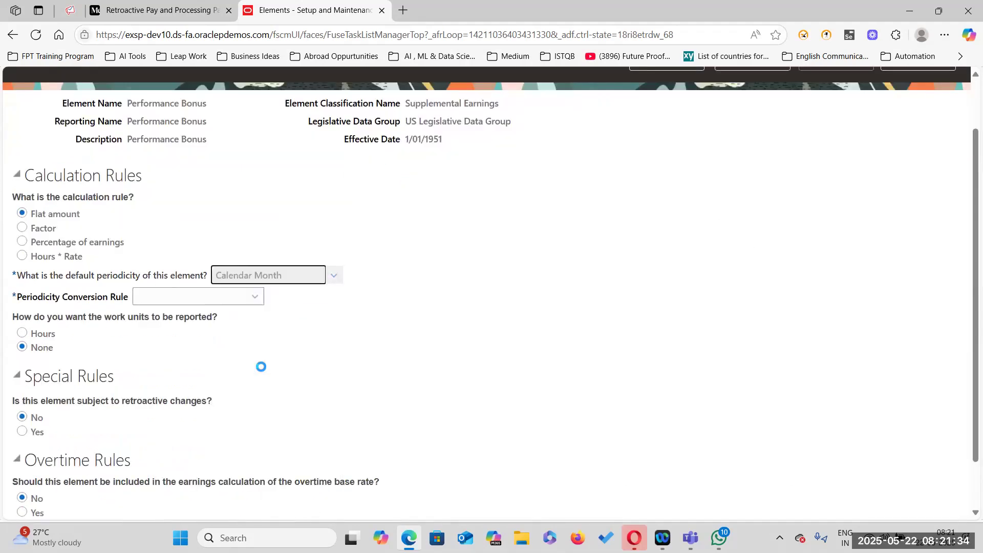
click(249, 296)
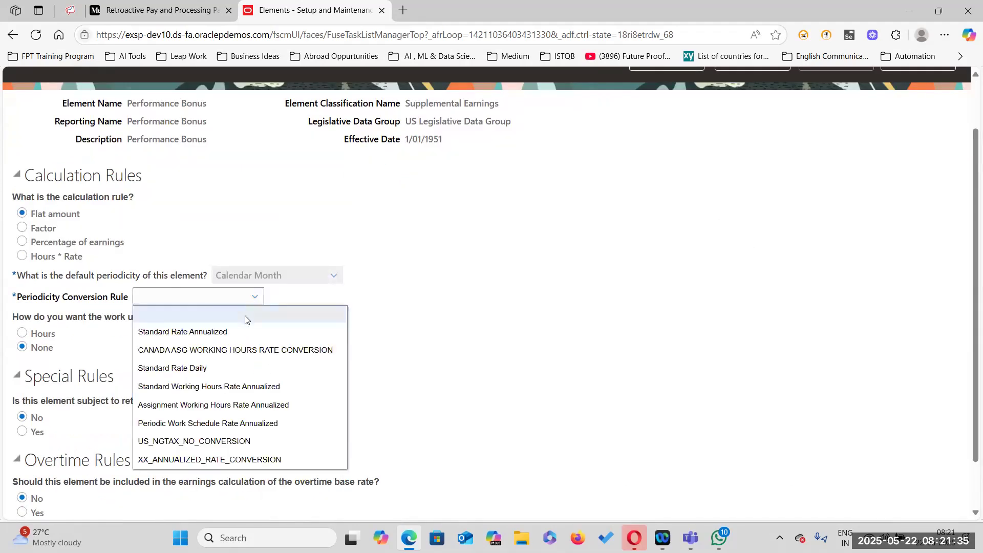
click(236, 366)
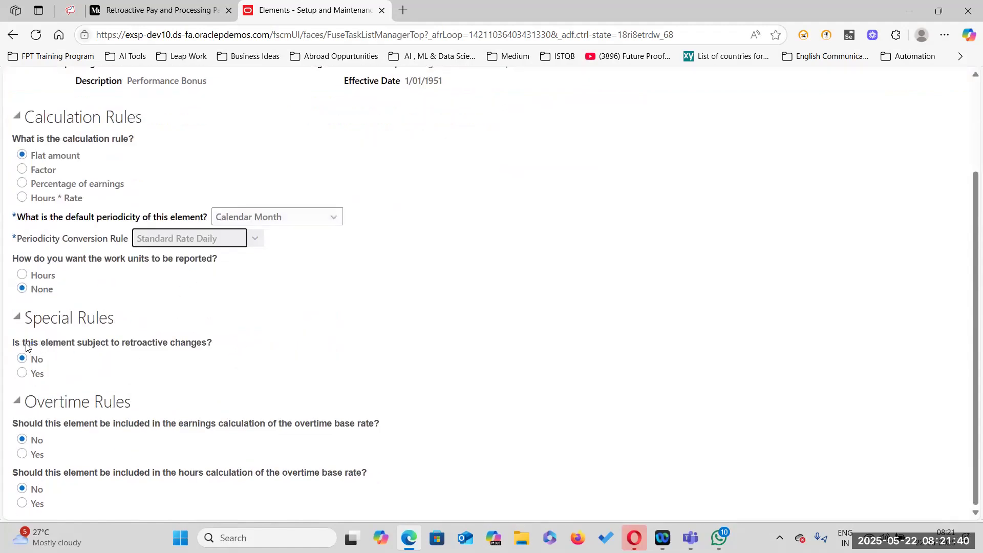
- Make the element subject to retroactive changes with retro group Entry Changes for Retro
drag(12, 343, 237, 346)
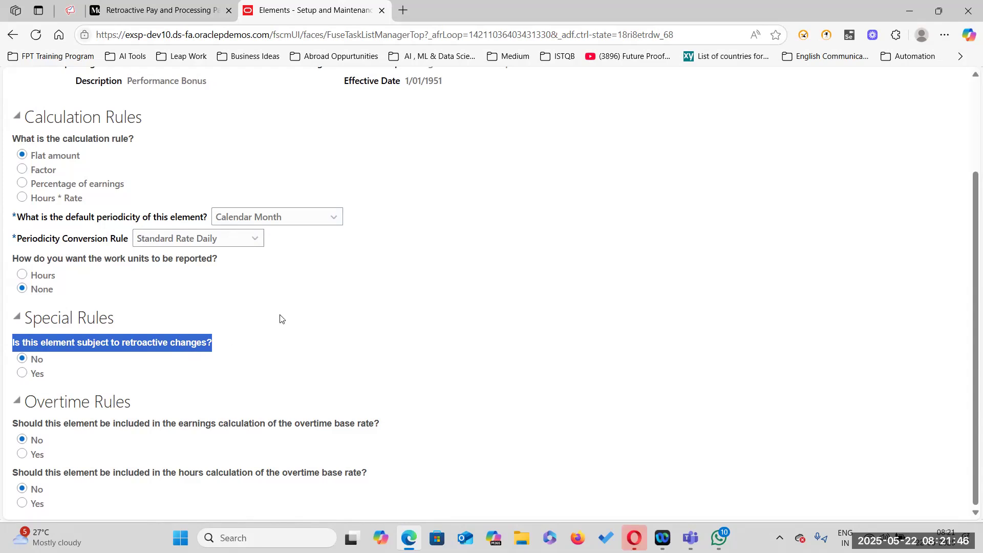
click(280, 317)
click(23, 373)
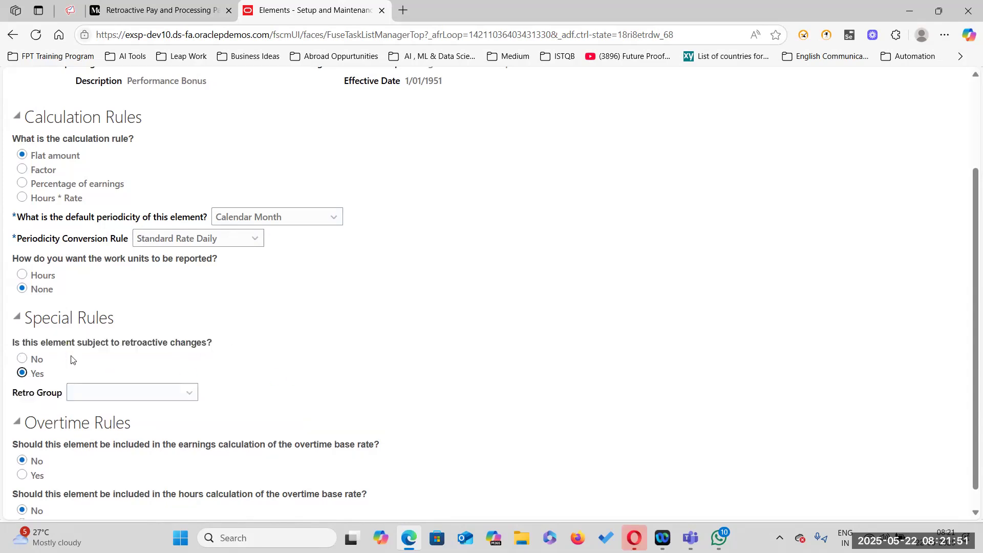
click(181, 392)
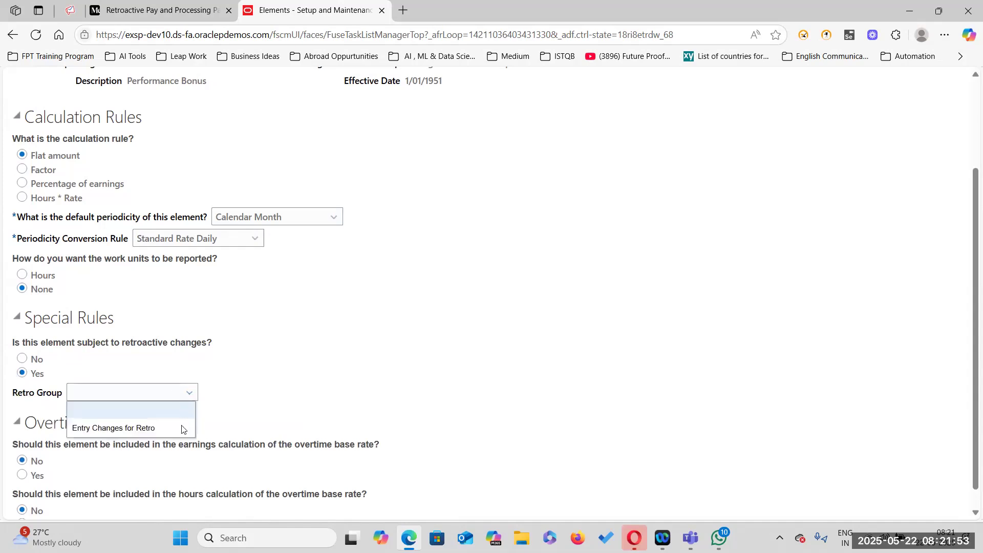
click(158, 428)
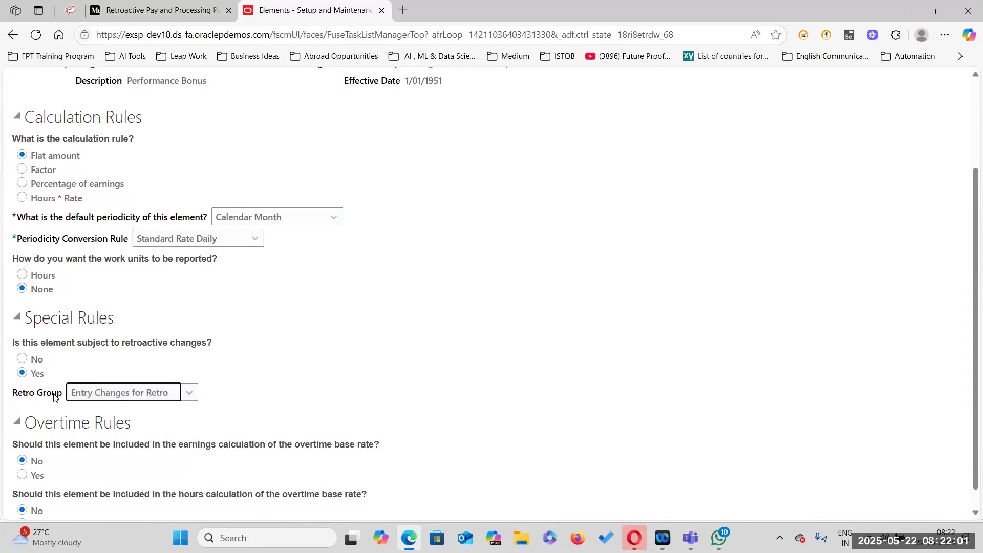
scroll(220, 394, down, 1)
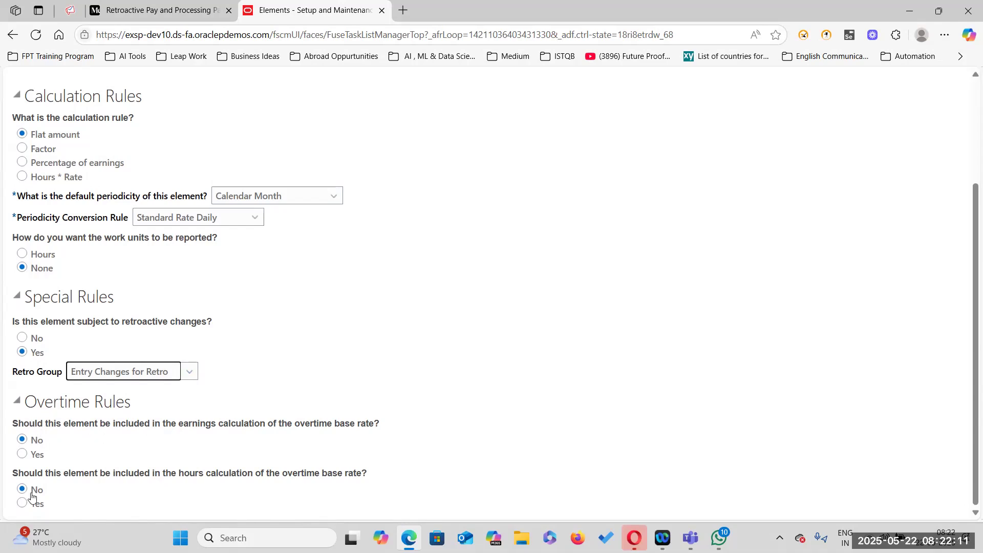
scroll(427, 379, up, 3)
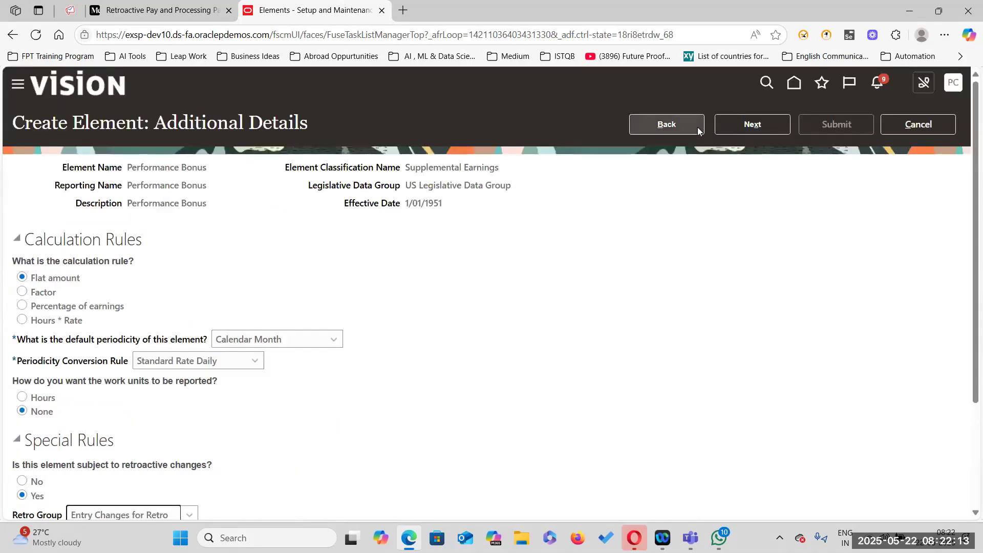
- Go through the review page and submit the Performance Bonus element
click(738, 128)
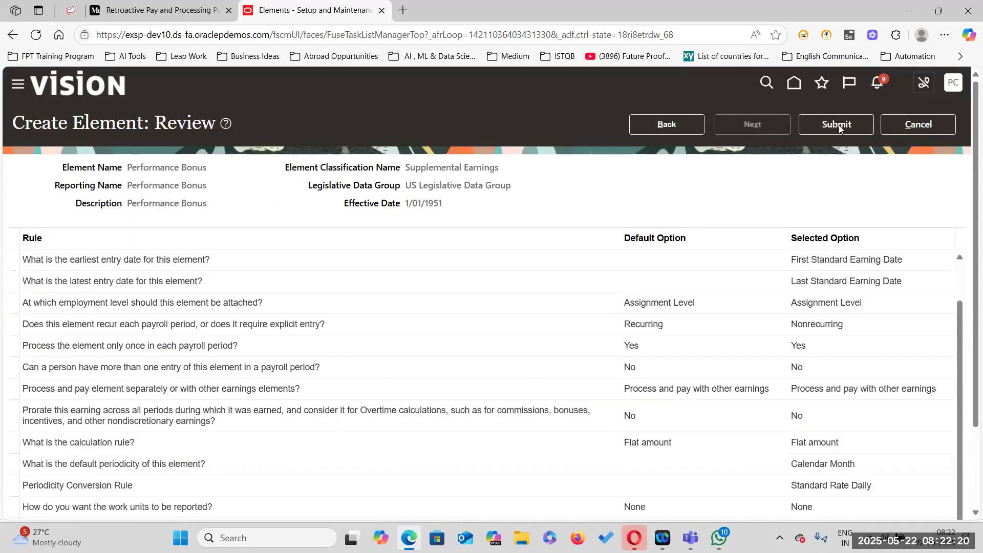
scroll(731, 295, down, 3)
scroll(733, 288, up, 2)
scroll(733, 286, up, 1)
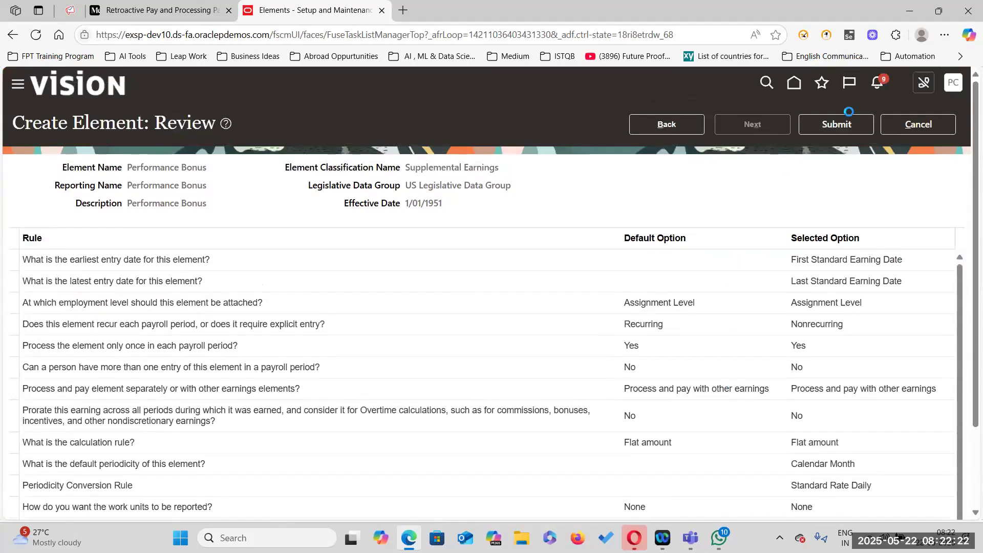
click(834, 124)
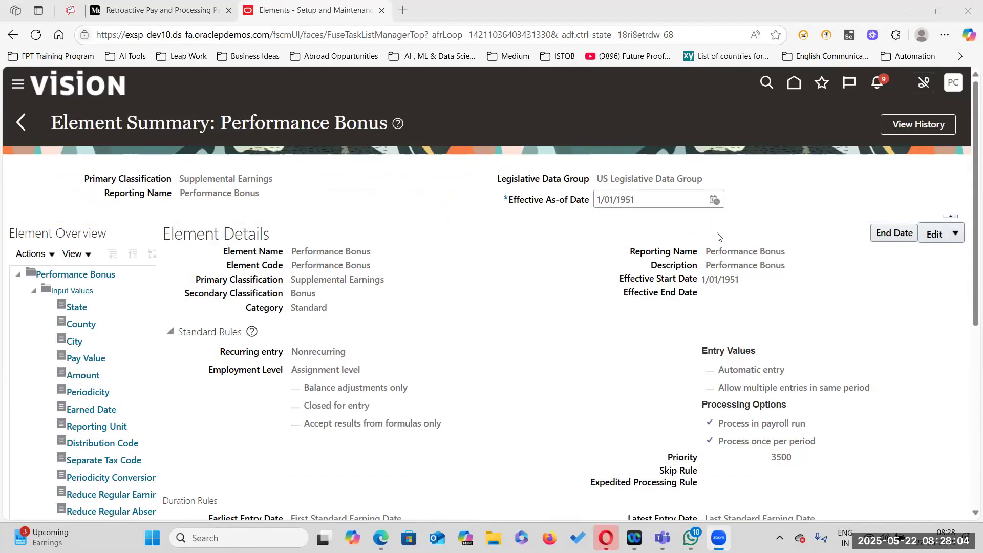
- Collapse Input Values and bring Element Eligibility into view in the element overview
drag(970, 294, 968, 422)
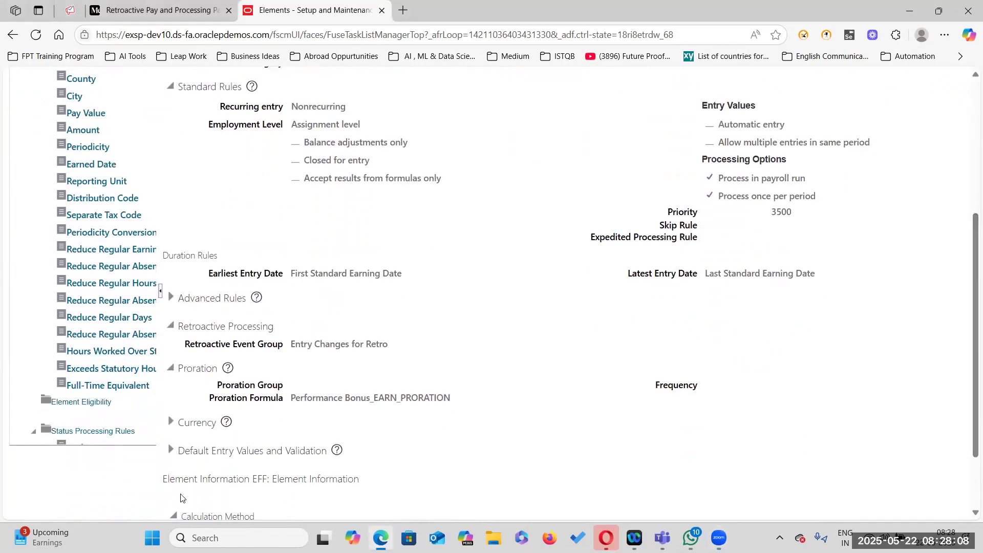
scroll(387, 371, up, 5)
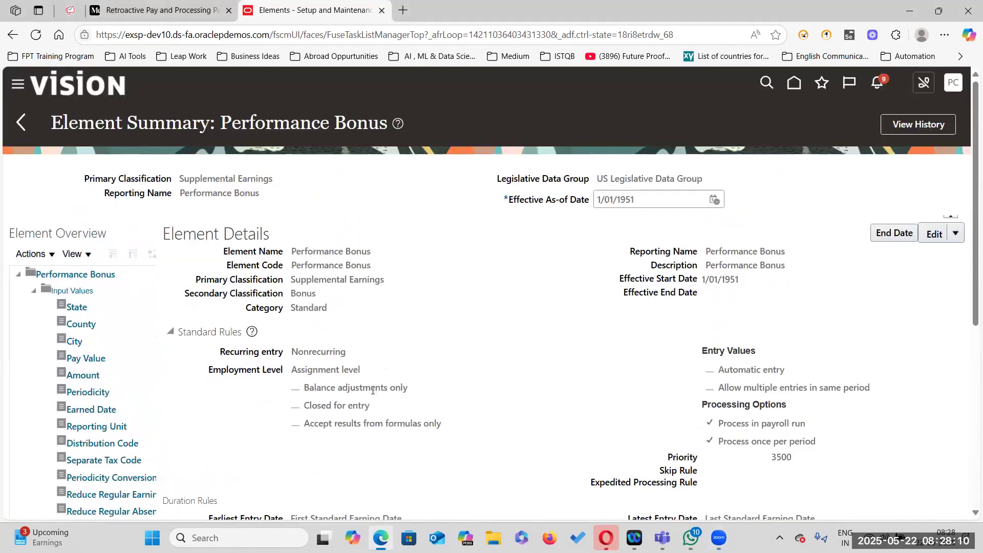
click(33, 290)
click(85, 306)
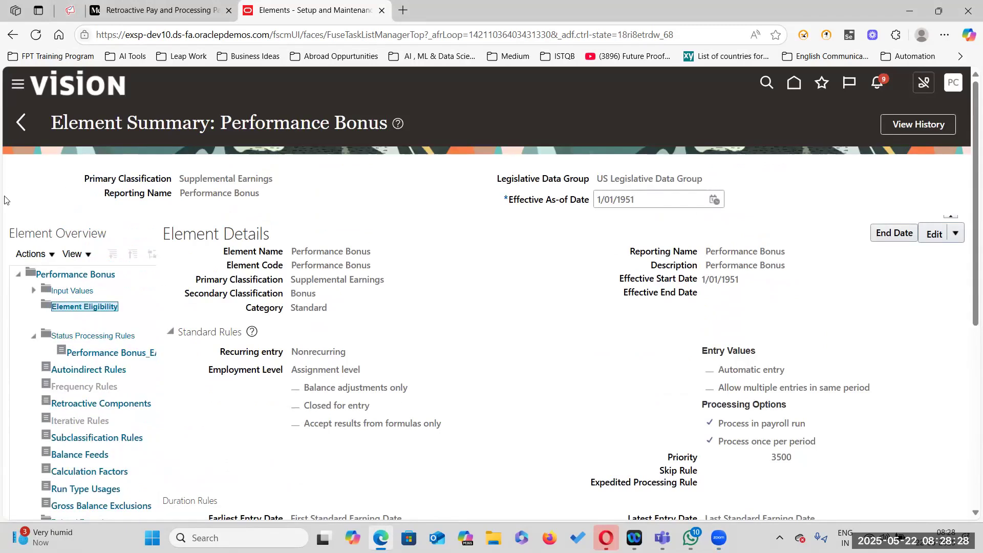
- Start an element eligibility record named Performance Bonus EE
click(52, 258)
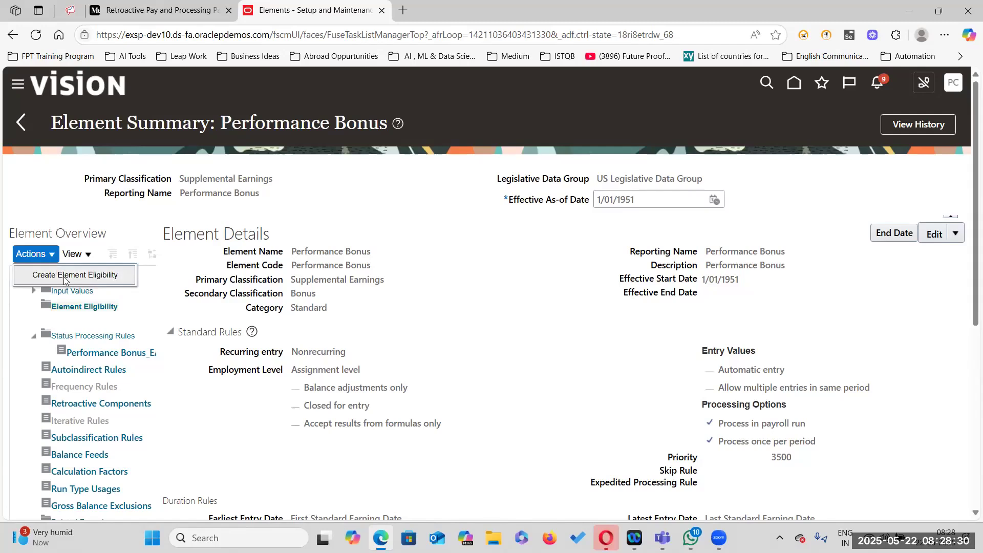
click(75, 275)
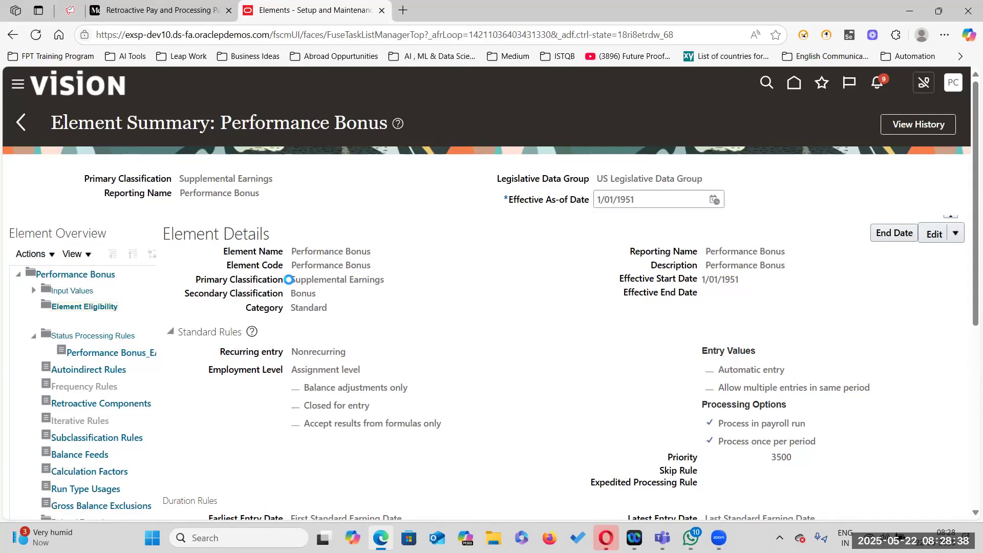
drag(182, 194, 268, 197)
key(ctrl+c)
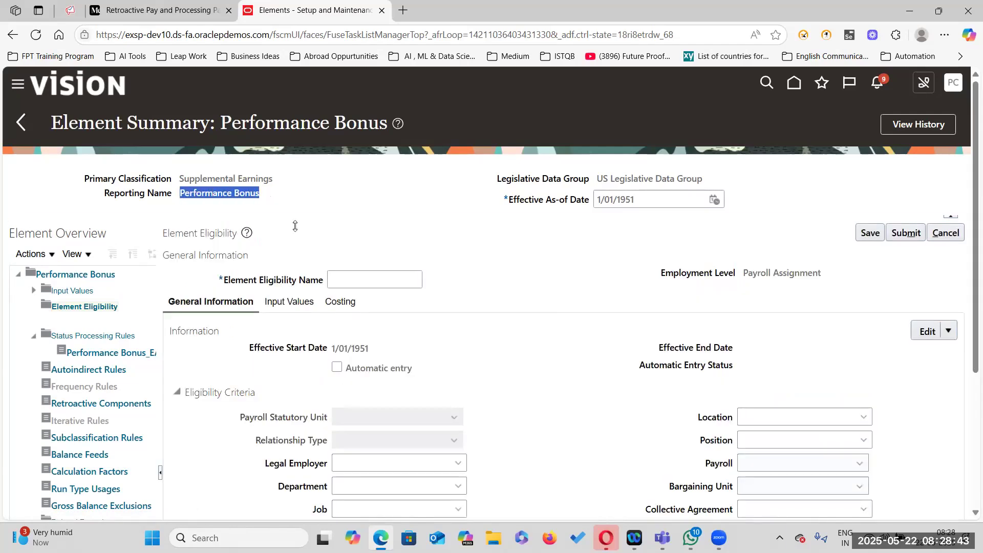
click(333, 276)
key(ctrl+v)
text(EE)
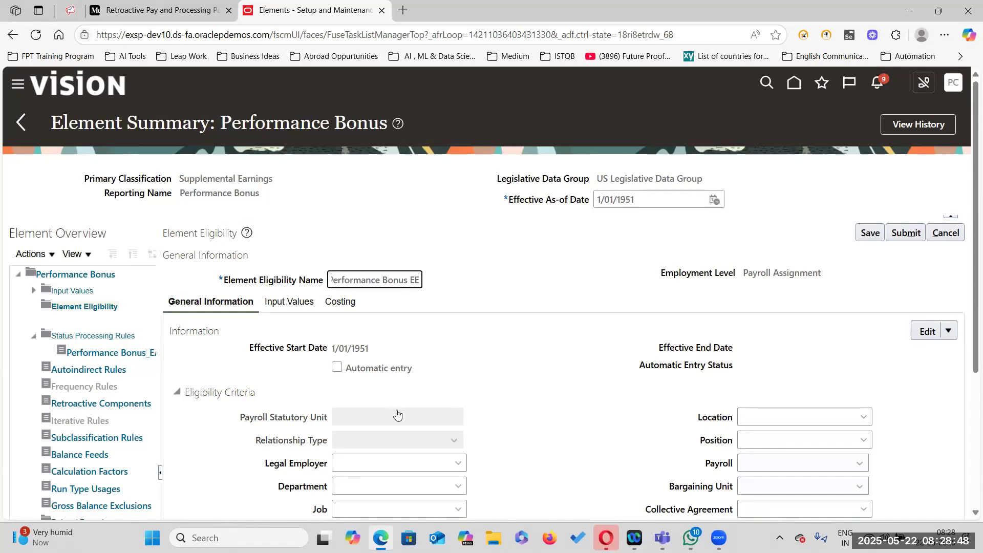
- Mark all payrolls eligible for the Performance Bonus EE eligibility and review the page
scroll(398, 414, down, 3)
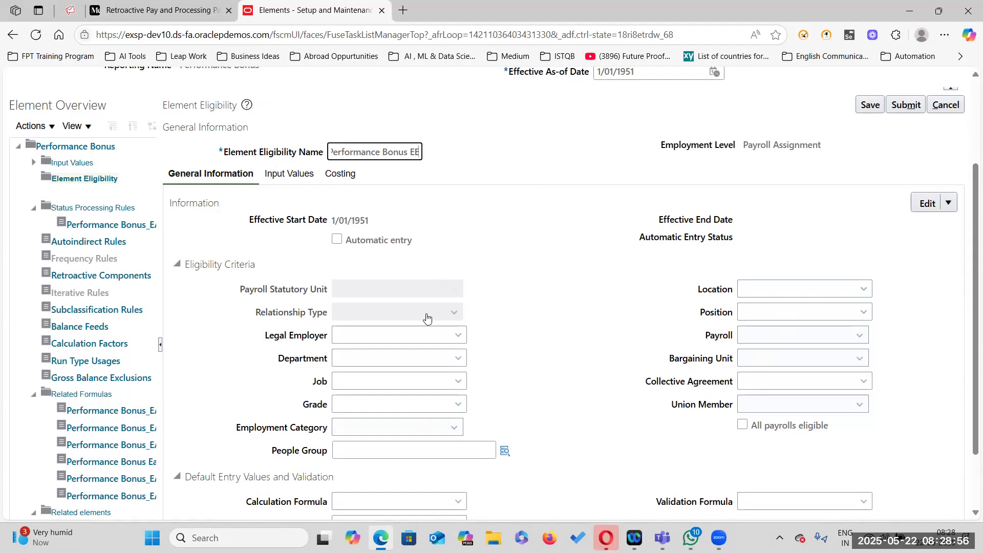
scroll(440, 404, down, 2)
click(742, 347)
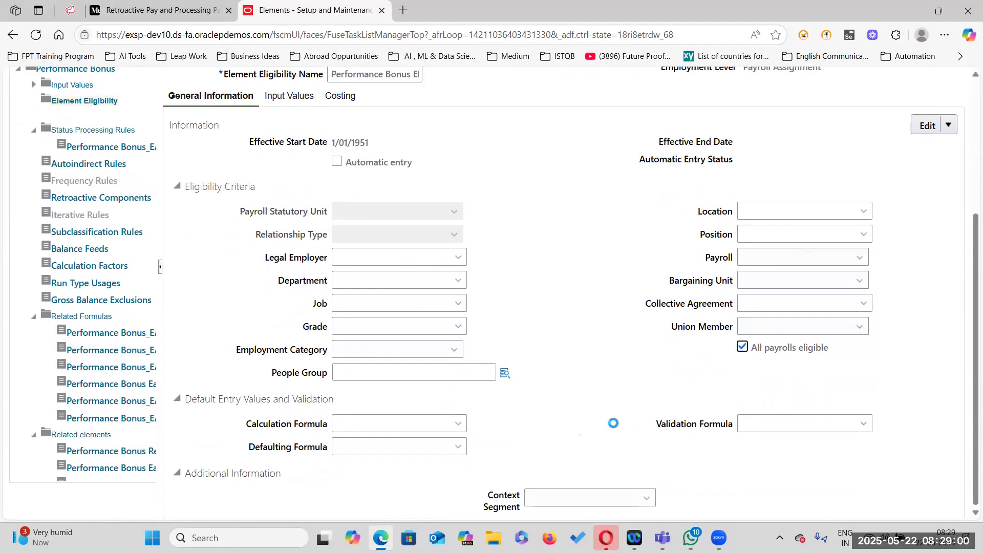
scroll(610, 355, up, 4)
scroll(609, 360, down, 4)
scroll(763, 415, up, 3)
scroll(771, 425, down, 3)
scroll(735, 420, up, 3)
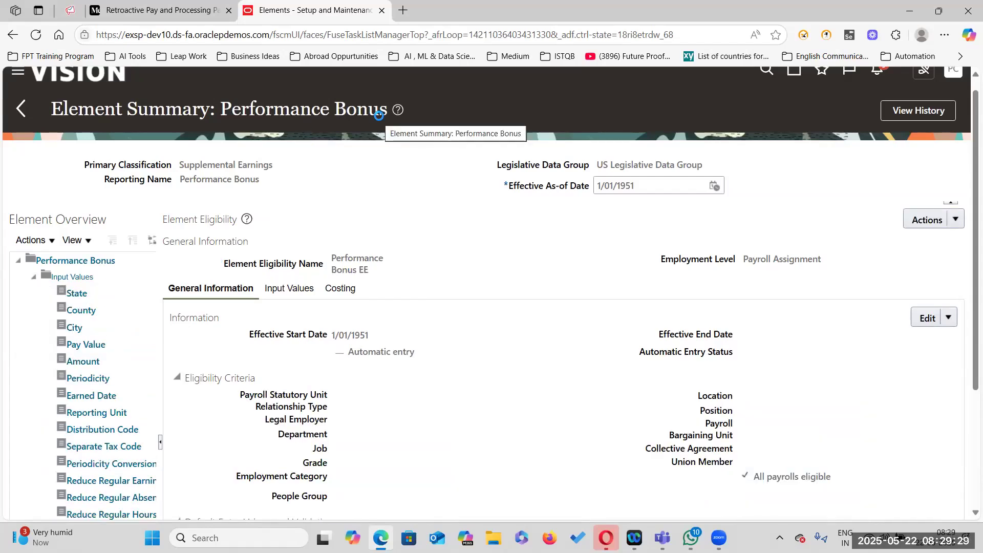
scroll(621, 164, up, 1)
- Search Elements for Performance Bonus and widen the Element Name column in the results
click(21, 124)
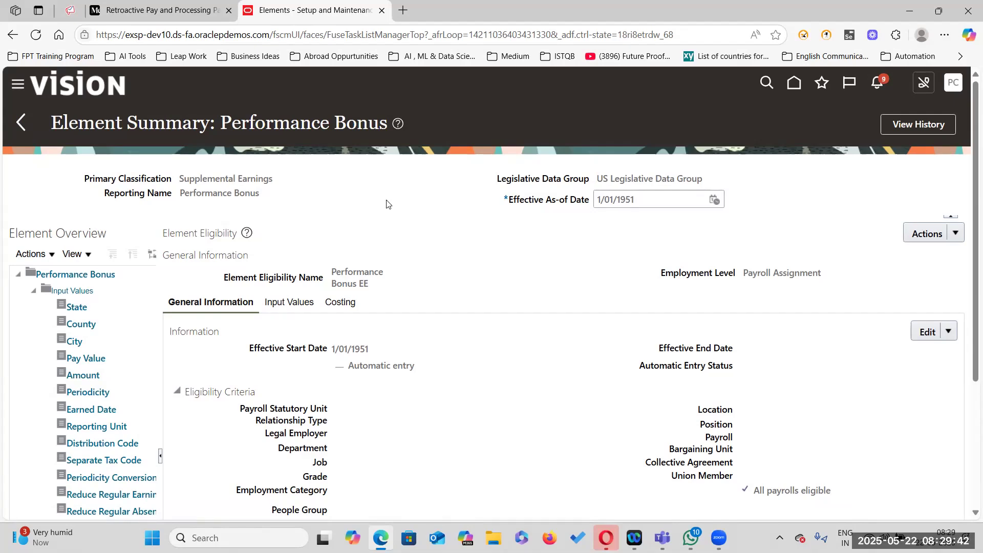
scroll(359, 276, down, 5)
scroll(358, 276, up, 5)
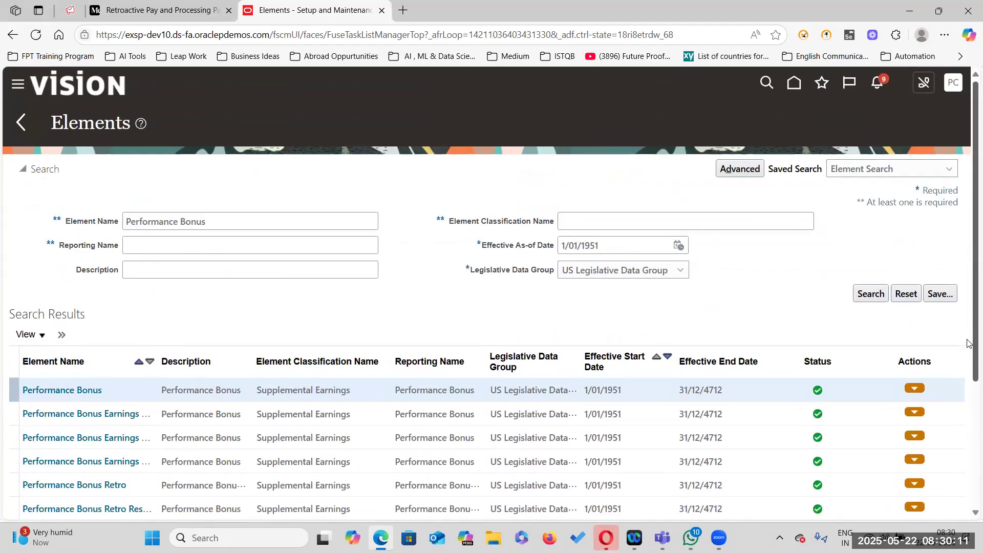
scroll(967, 343, down, 2)
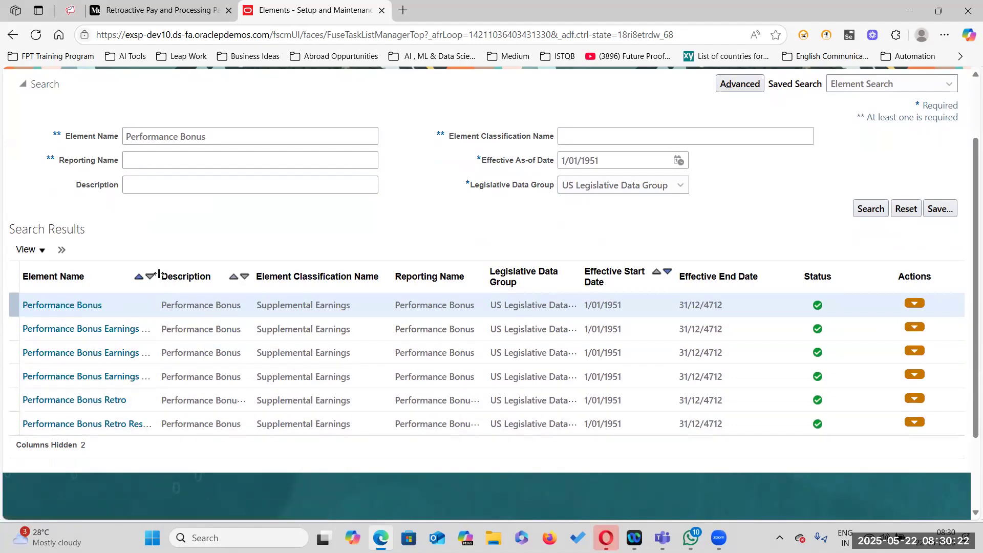
drag(157, 276, 167, 277)
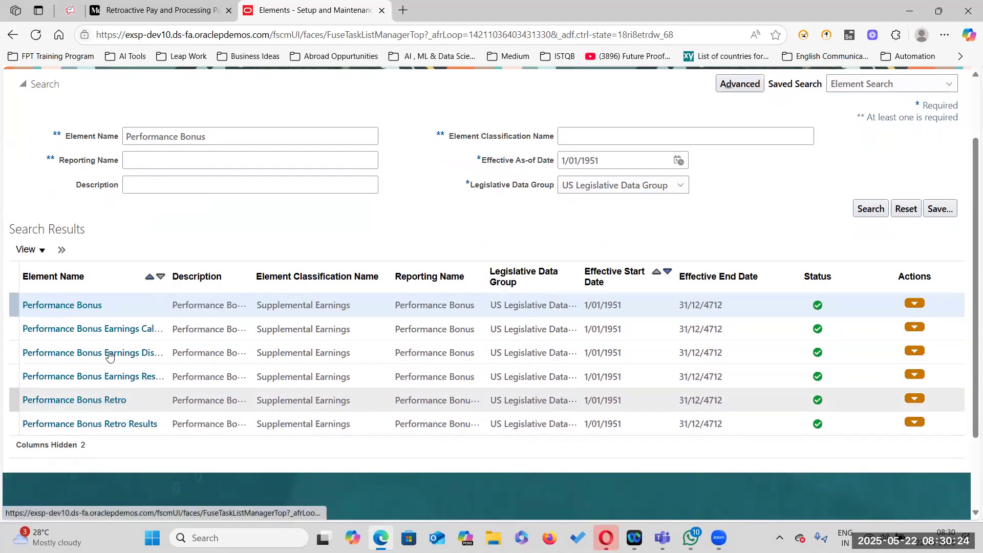
- Open the Performance Bonus Retro element and select Element Eligibility in its overview
click(76, 401)
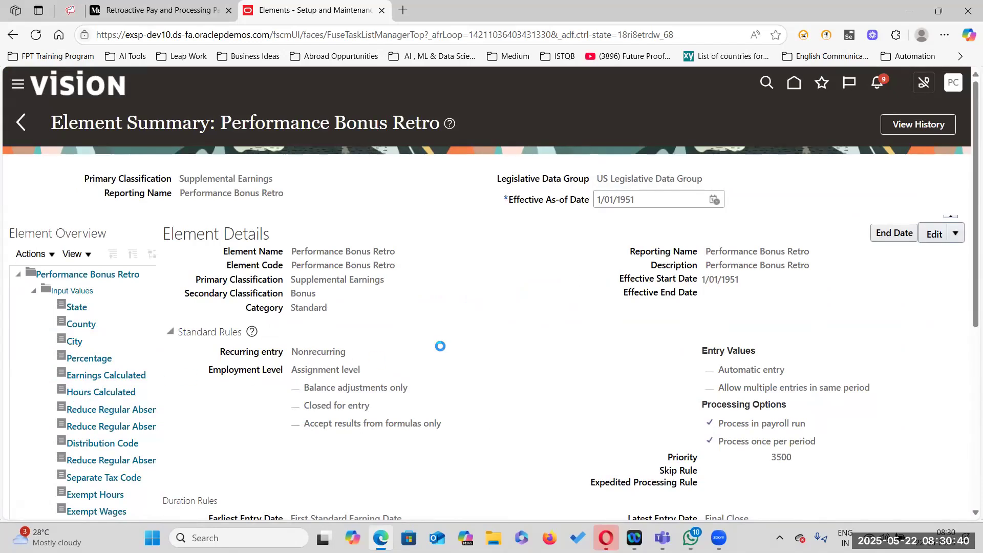
scroll(440, 351, down, 4)
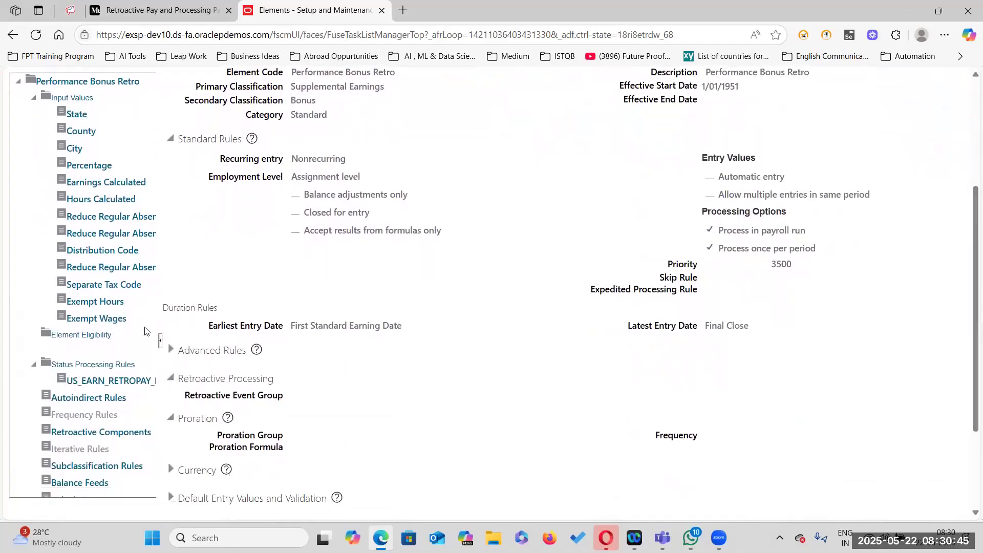
click(112, 335)
- Create an element eligibility record named Performance Bonus Retro EE
click(34, 189)
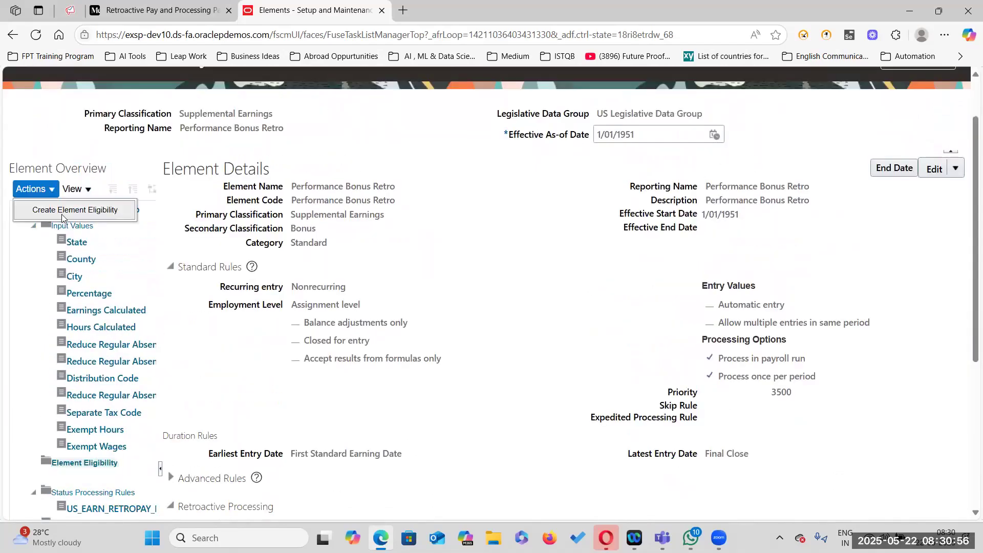
click(85, 210)
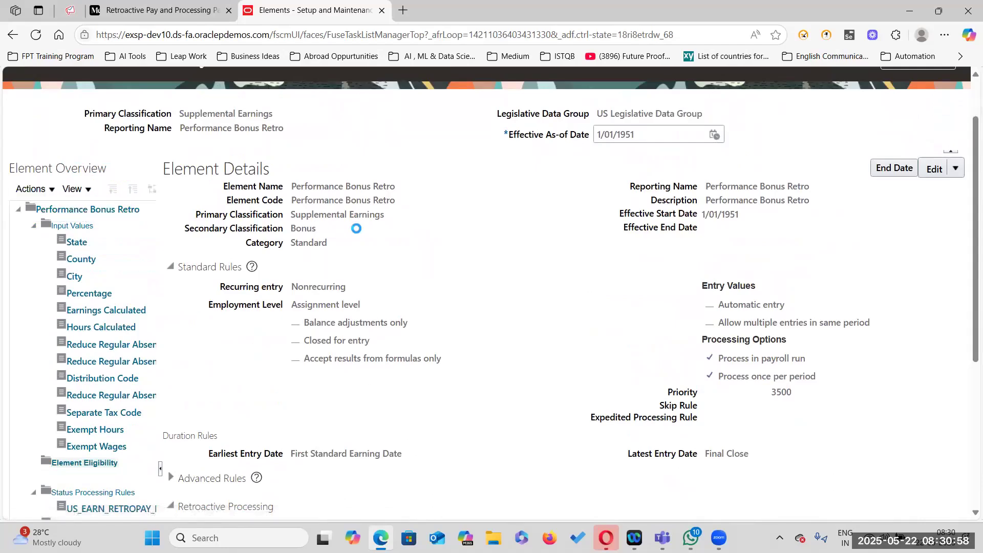
triple_click(202, 128)
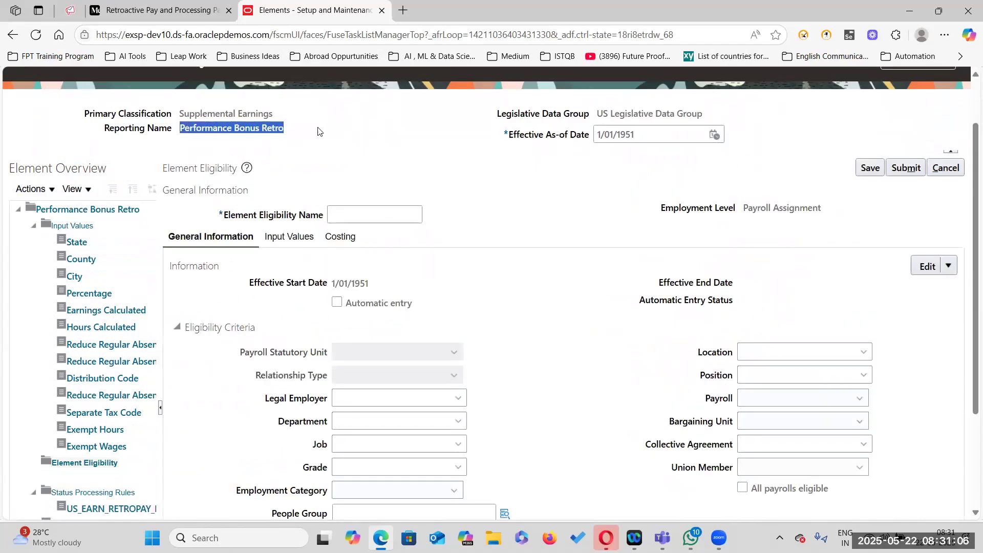
click(361, 213)
key(ctrl+v)
text(EE)
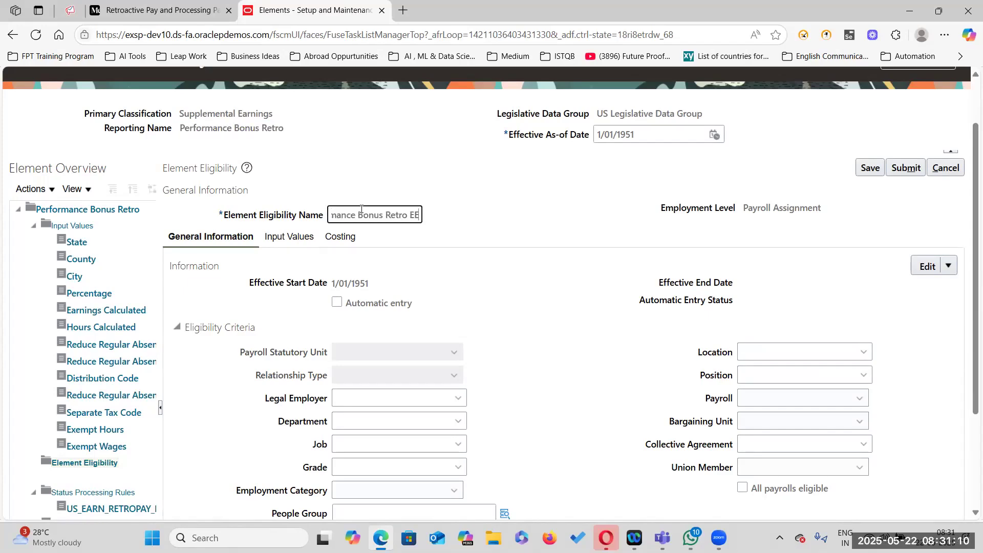
- Make all payrolls eligible and submit the Performance Bonus Retro EE eligibility
scroll(435, 272, down, 2)
click(741, 360)
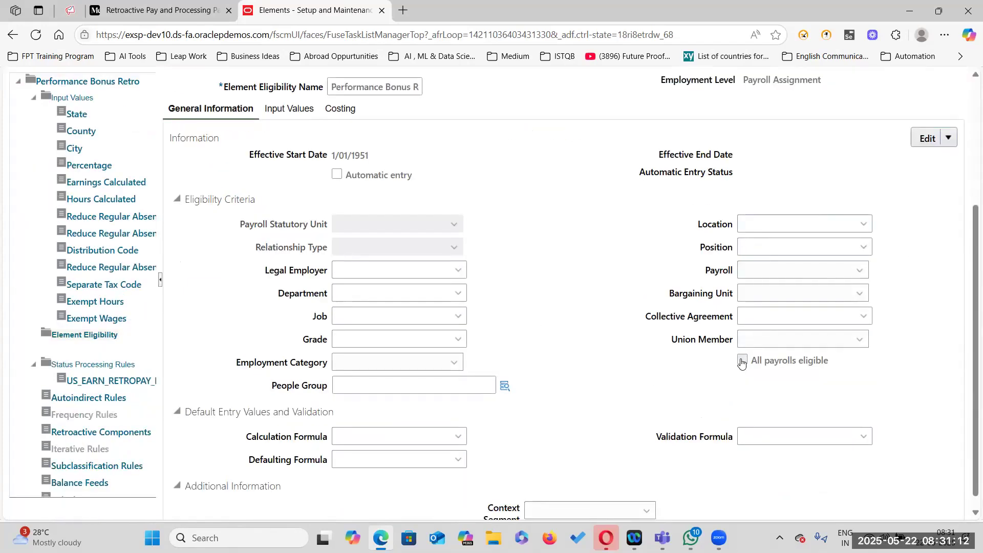
scroll(624, 342, up, 2)
click(913, 170)
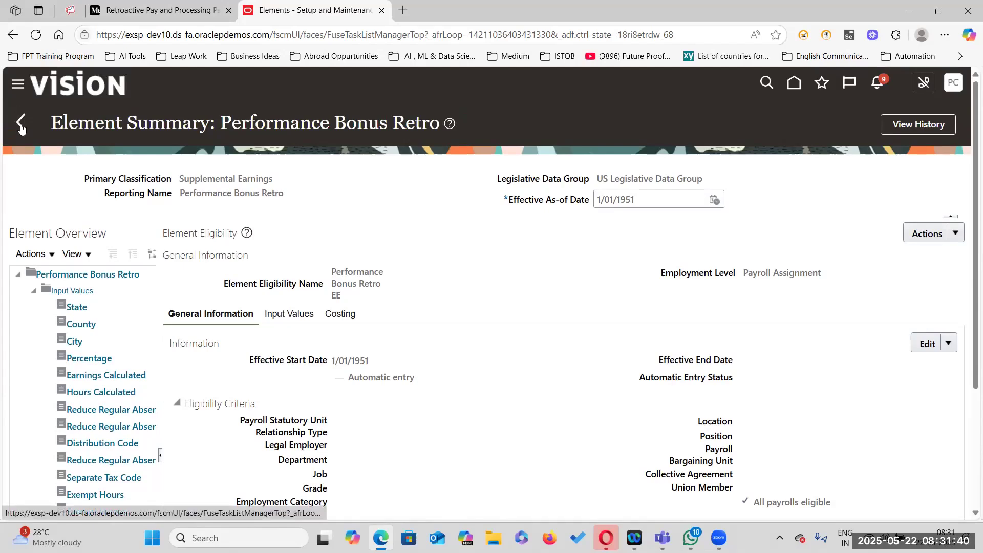
- Open the Performance Bonus Retro Results element and start a new element eligibility
click(21, 126)
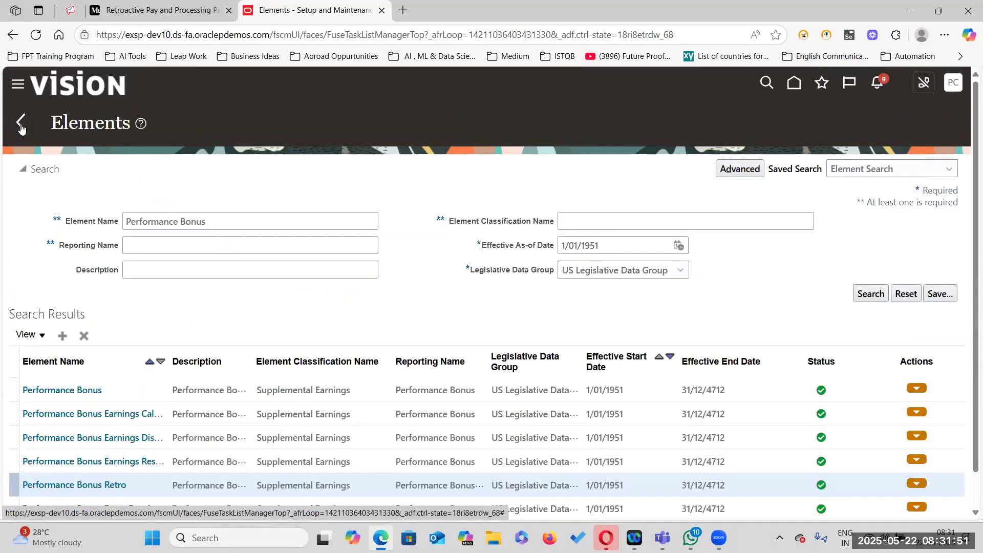
scroll(21, 127, down, 1)
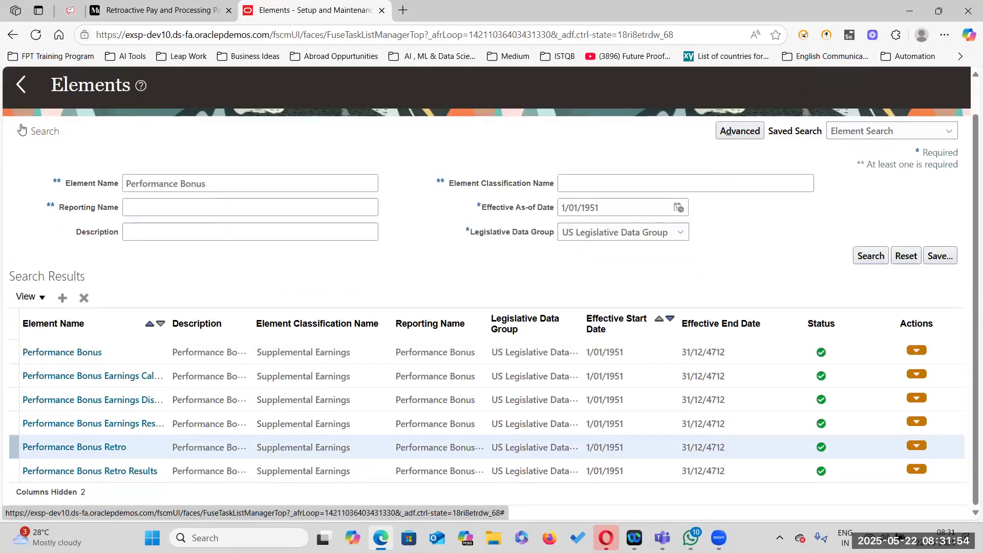
click(118, 472)
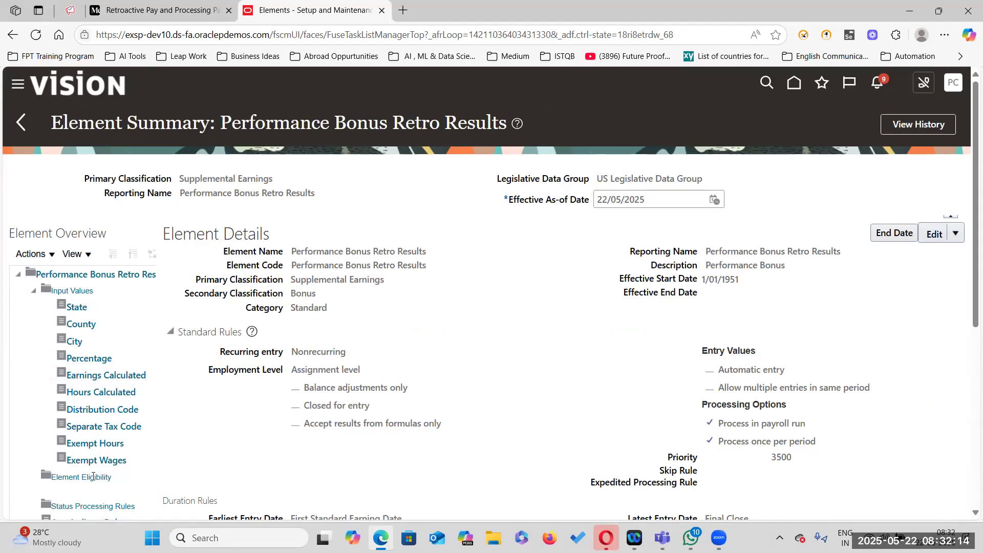
click(89, 478)
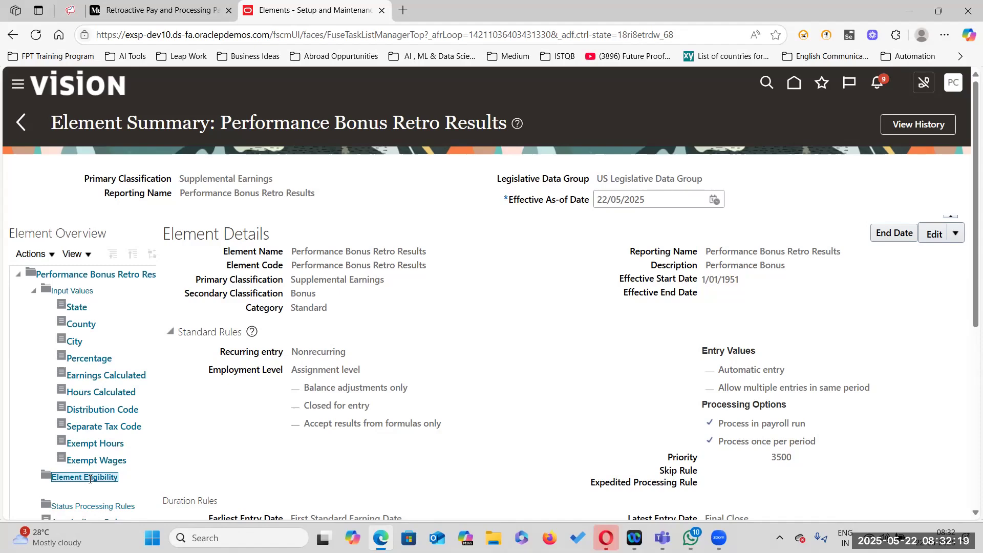
click(31, 254)
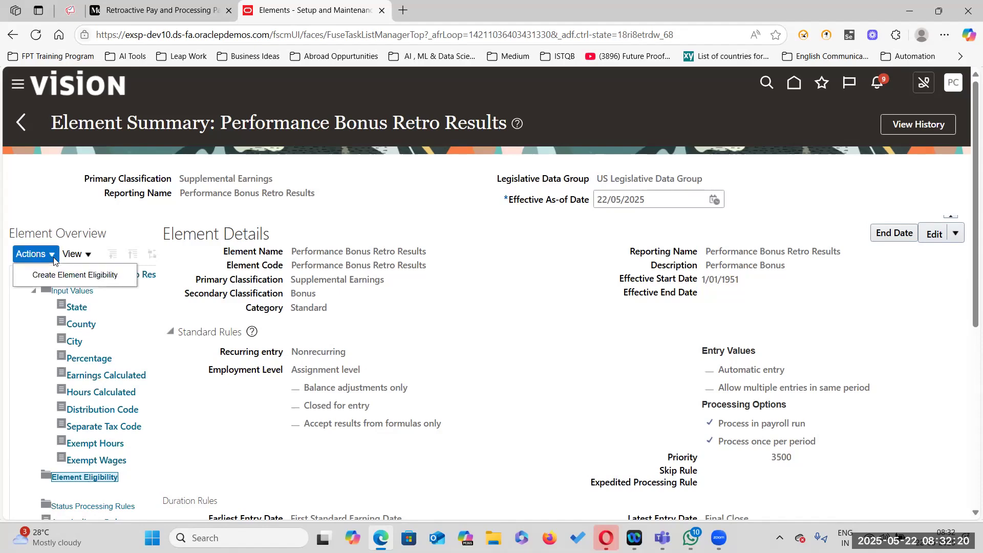
click(77, 280)
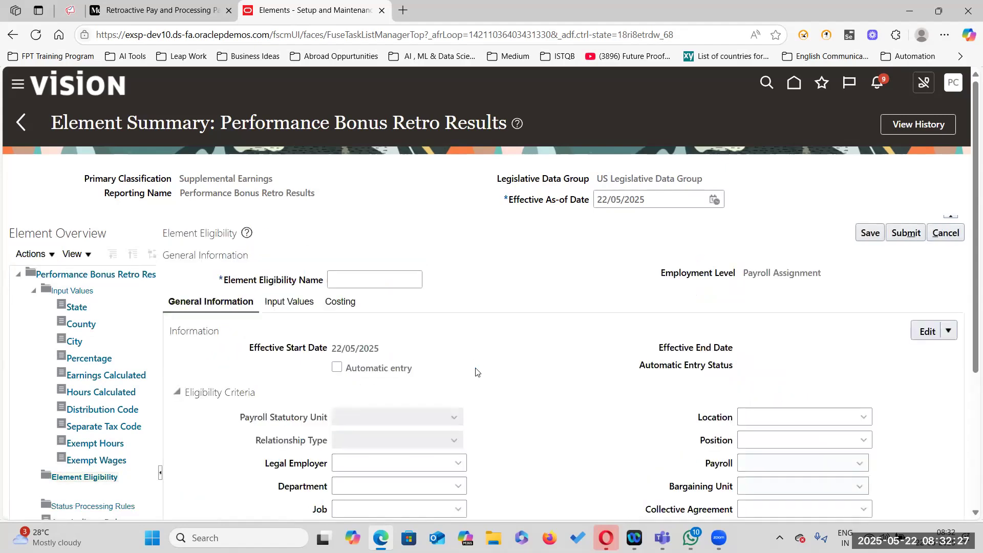
- Create eligibility 'Performance Bonus Retro Results EE' for all payrolls, effective 1/1/1951, and return to element search
drag(181, 192, 318, 193)
key(ctrl+c)
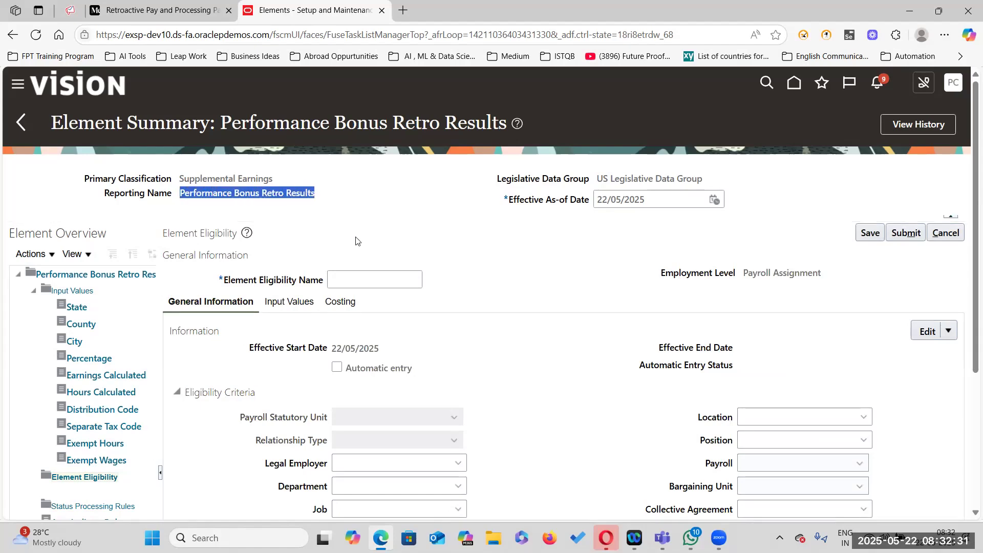
click(356, 279)
key(ctrl+v)
text(EE)
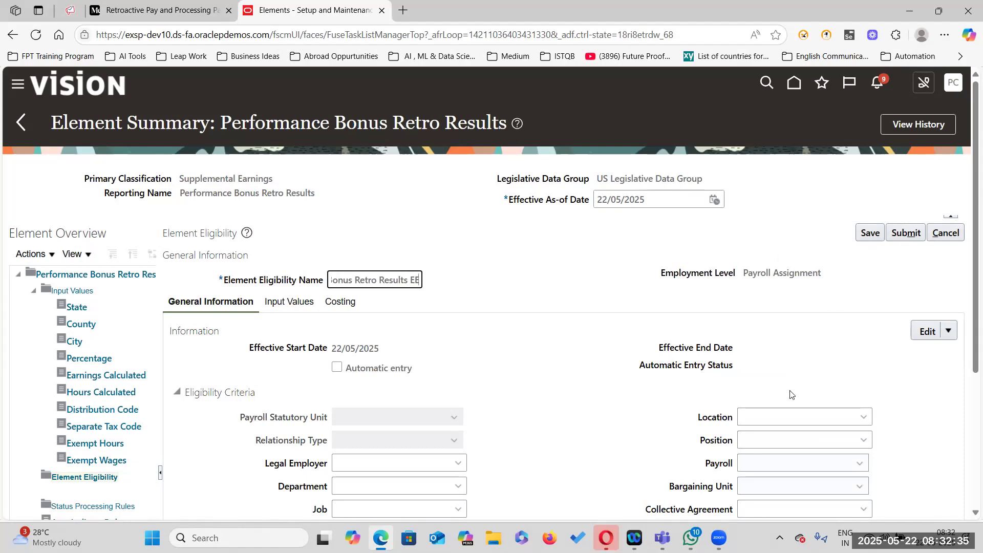
scroll(784, 404, down, 3)
click(742, 361)
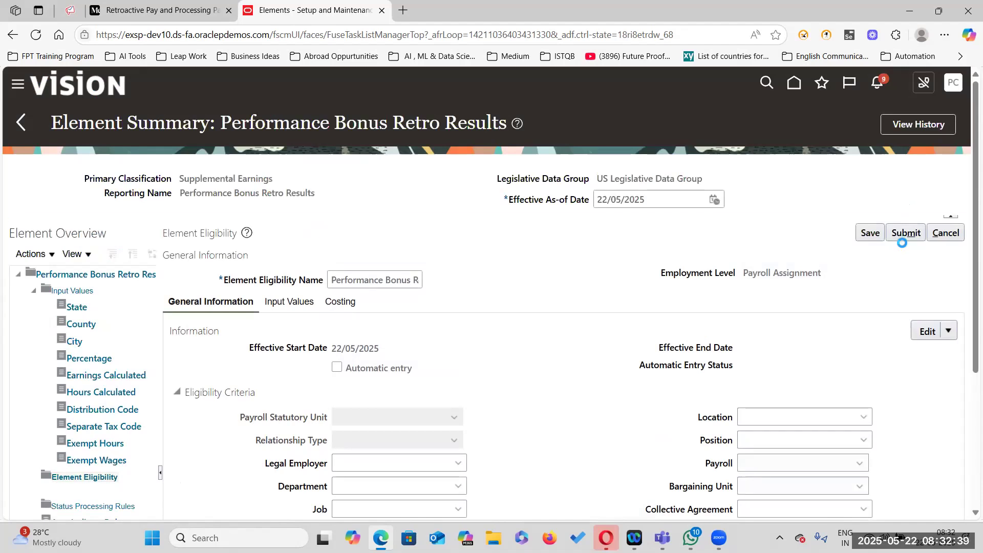
triple_click(672, 195)
text(1/1/1951)
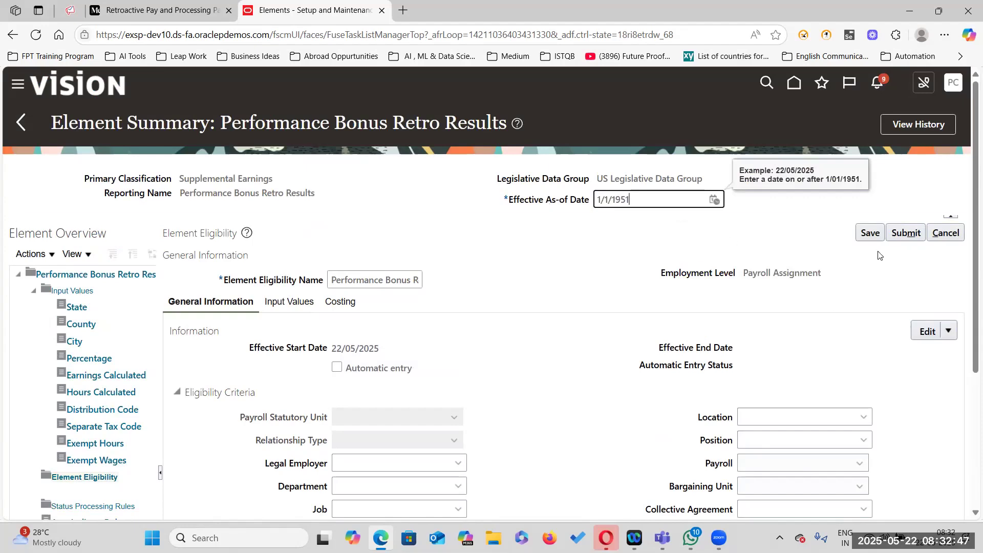
click(905, 233)
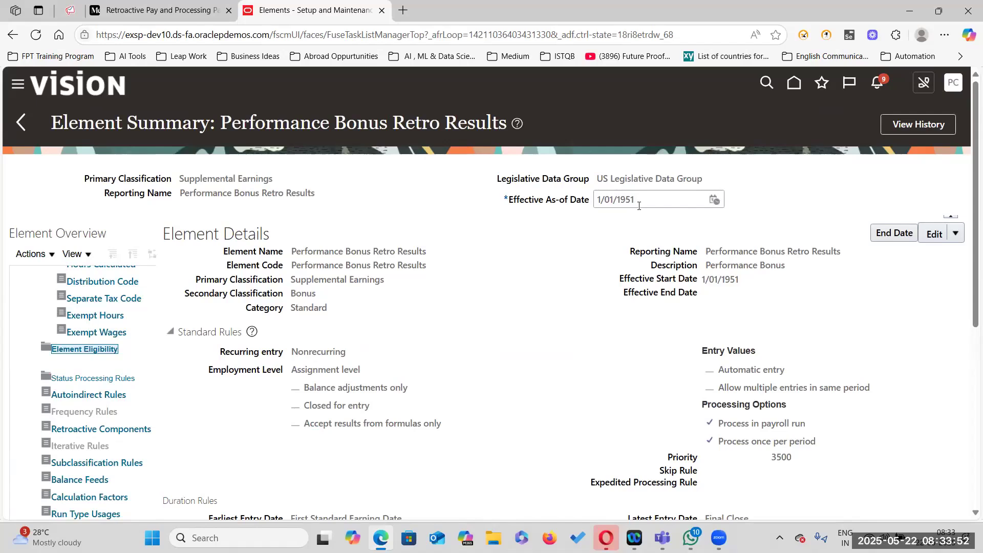
click(31, 254)
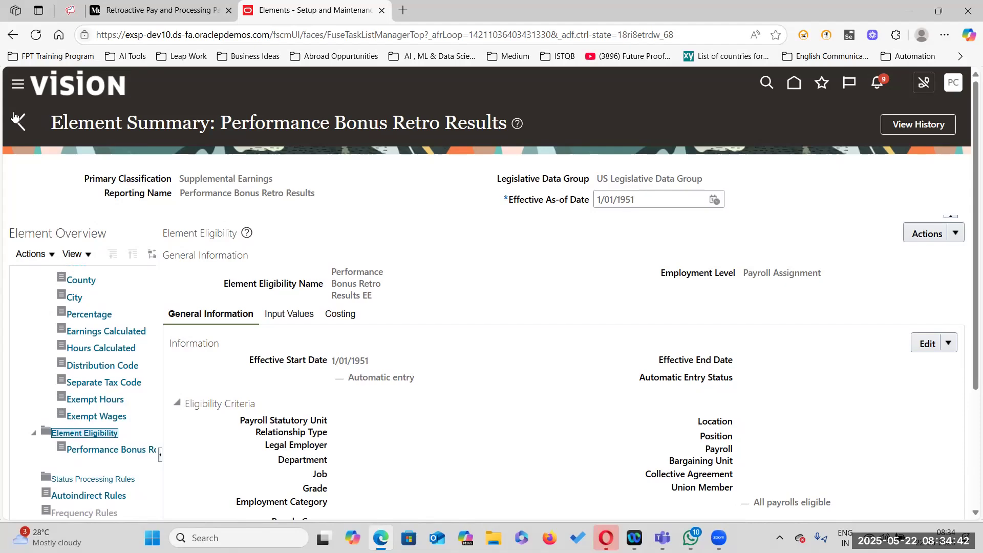
click(17, 123)
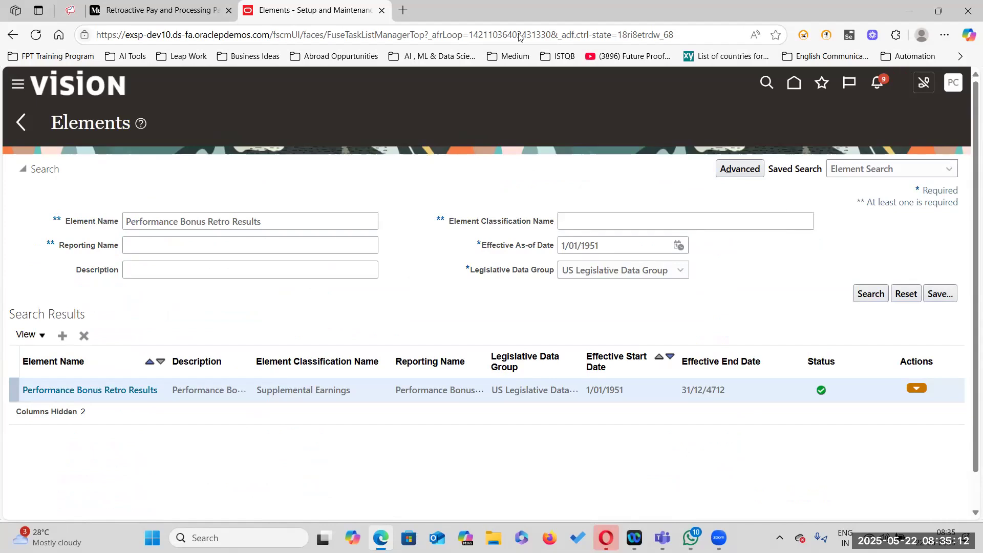
- Scroll the Medium retropay article down to 'Step 3: Hire an Employee and add Bonus'
click(212, 13)
scroll(517, 255, down, 15)
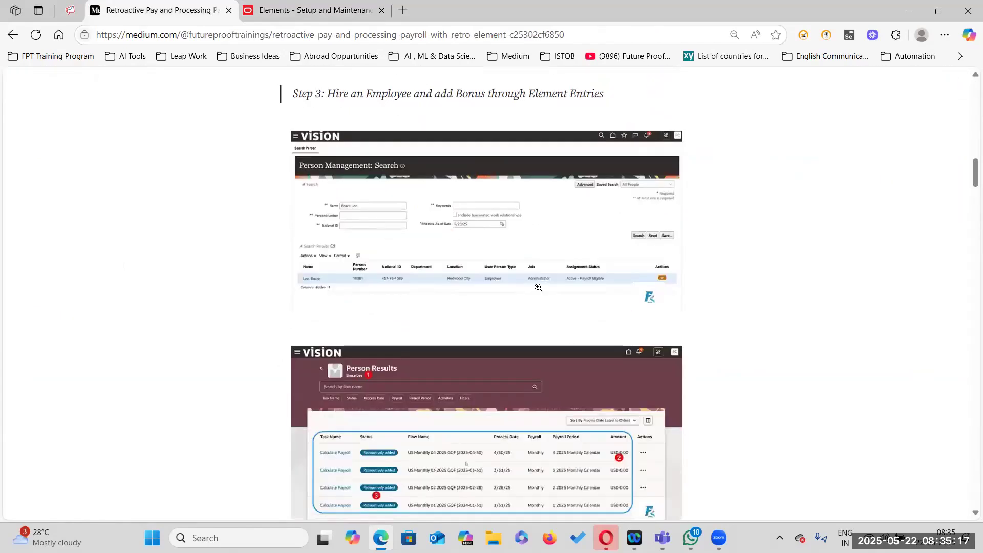
scroll(509, 343, down, 1)
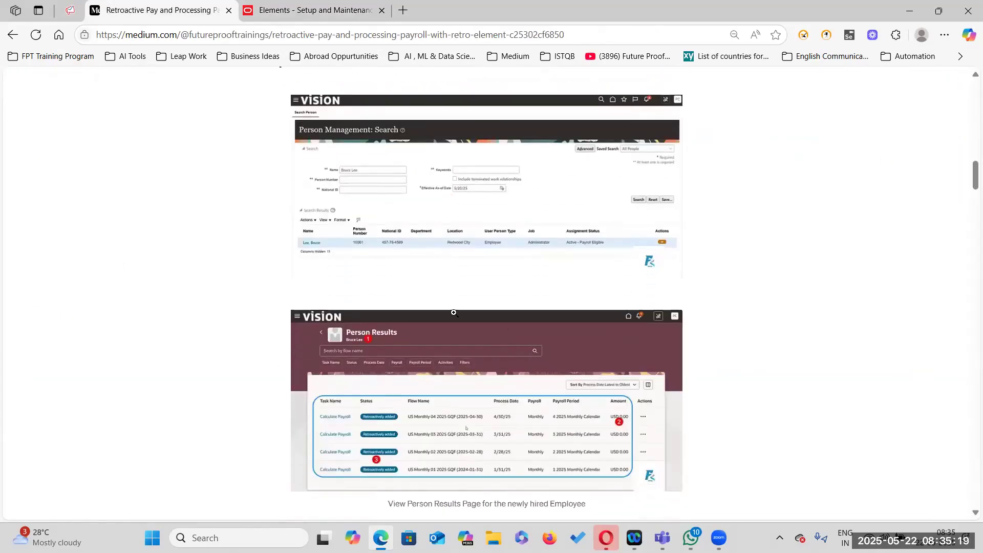
scroll(453, 313, down, 2)
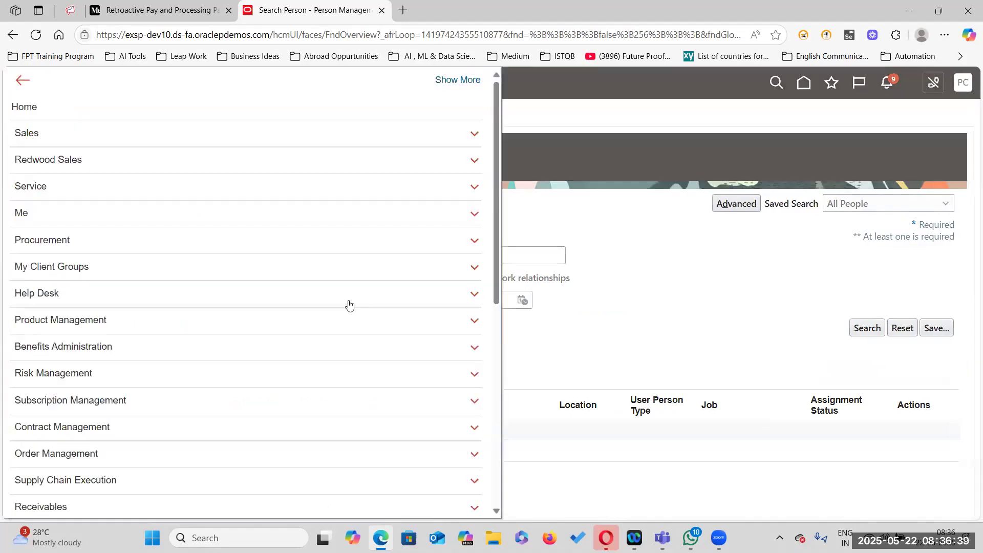
- Scroll the Navigator menu and expand the Tools application group
scroll(259, 406, down, 6)
scroll(260, 405, down, 1)
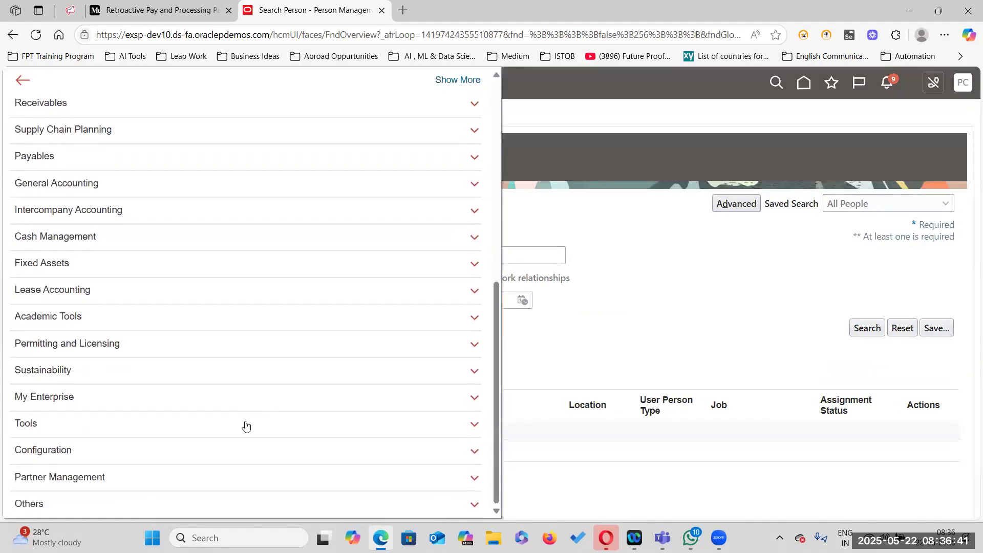
click(201, 430)
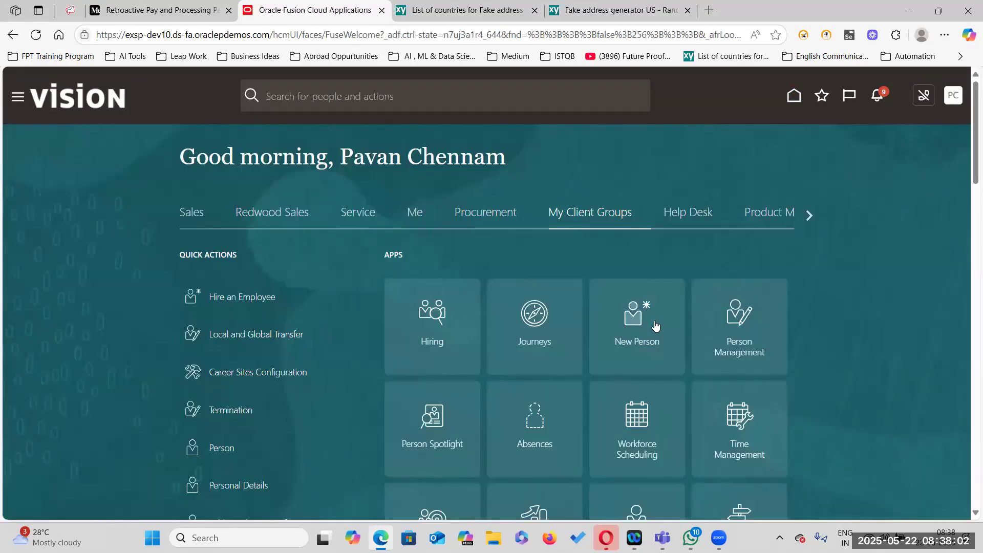
- Start a new hire dated 1 April 2025 under US1 Legal Entity and paste the last name
click(645, 316)
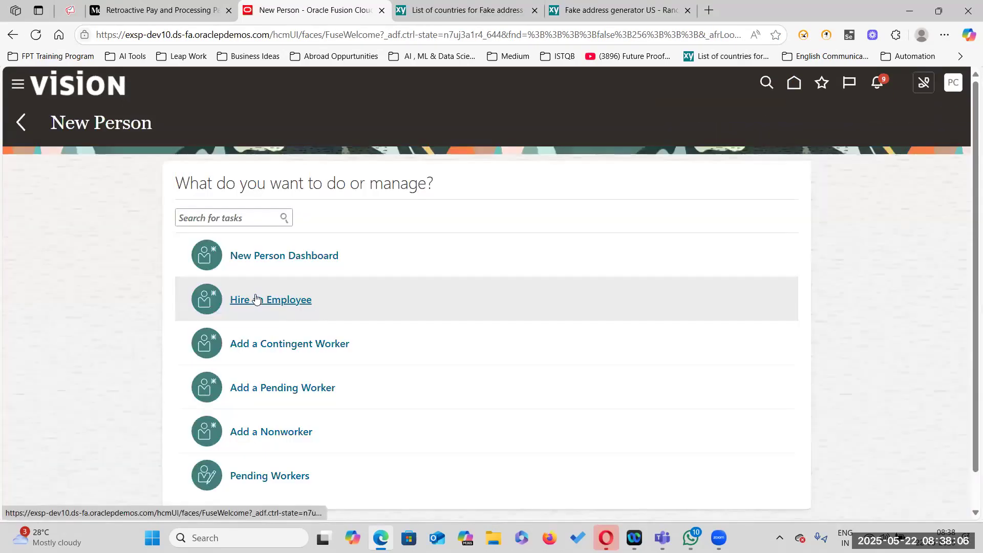
click(256, 299)
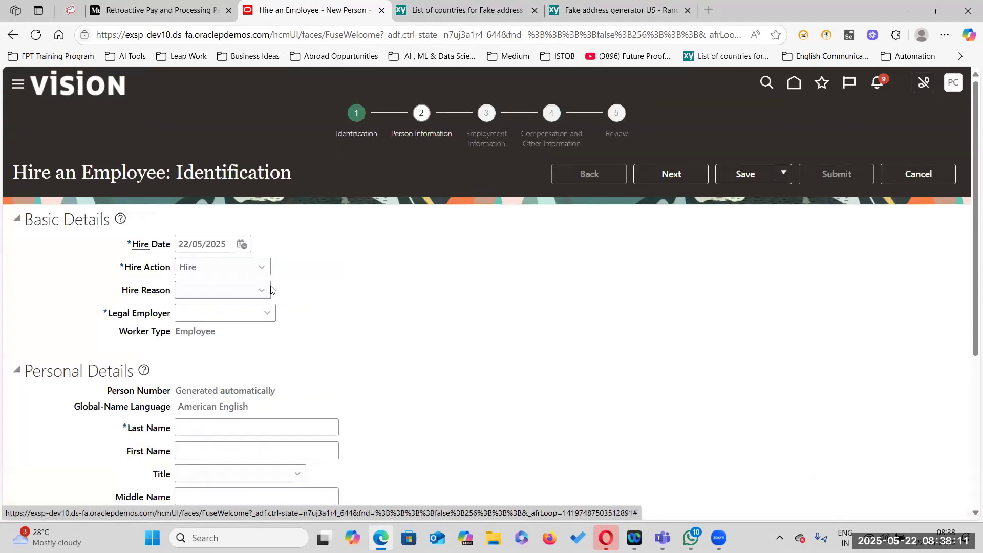
click(241, 245)
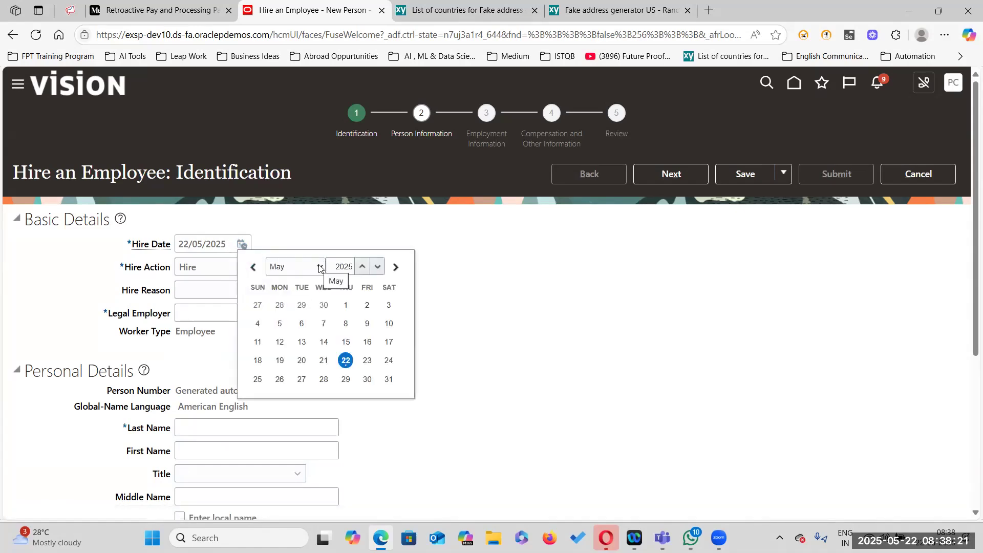
click(319, 267)
click(284, 332)
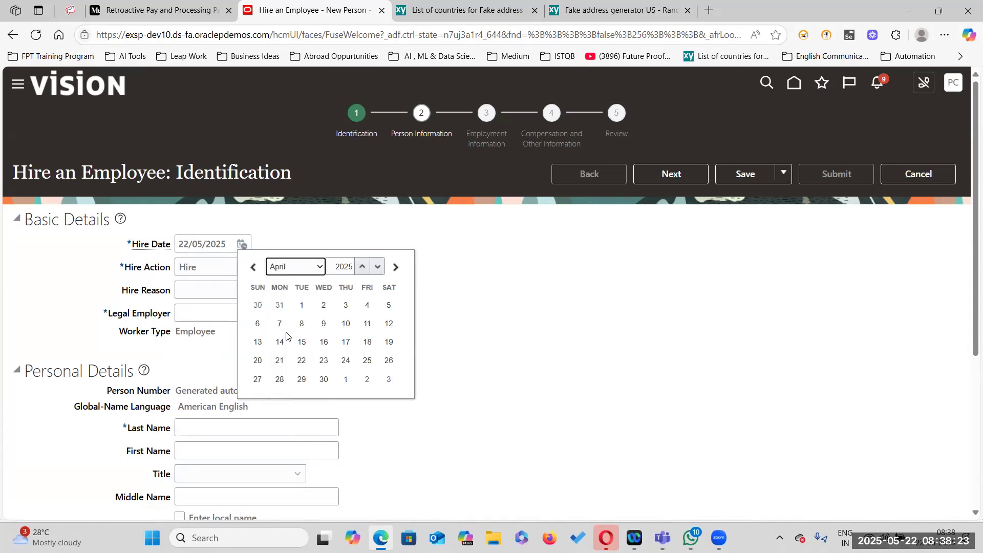
click(301, 305)
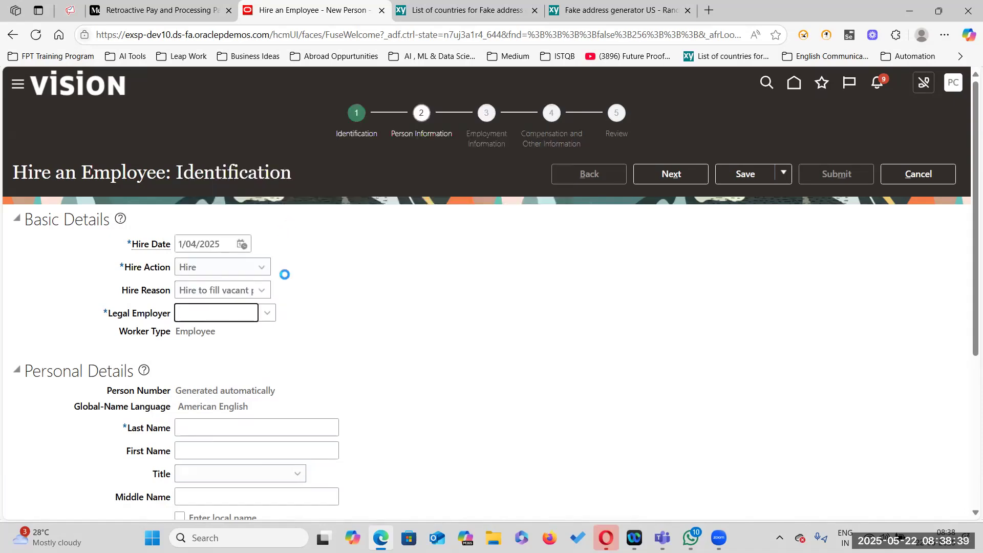
scroll(284, 258, down, 3)
click(237, 302)
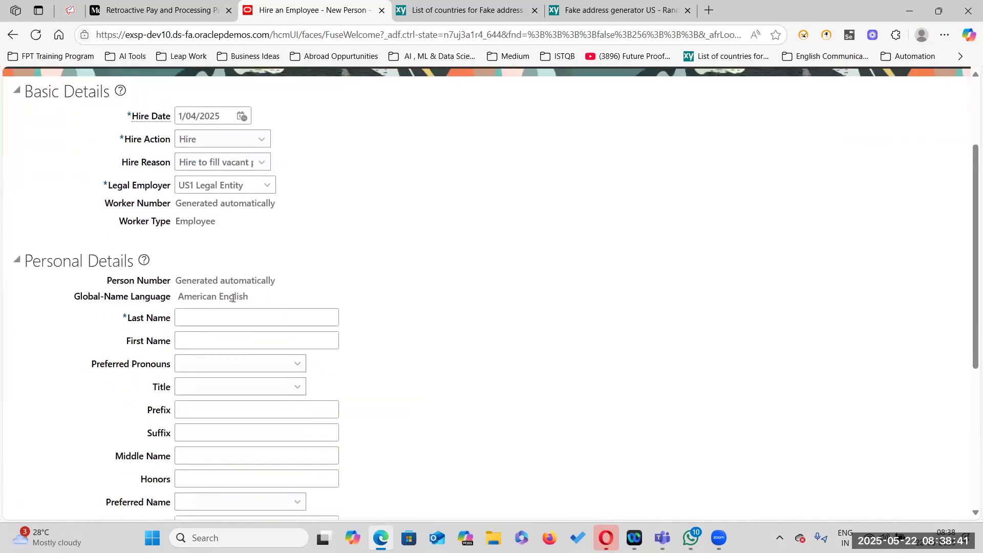
click(222, 318)
text(Narciso)
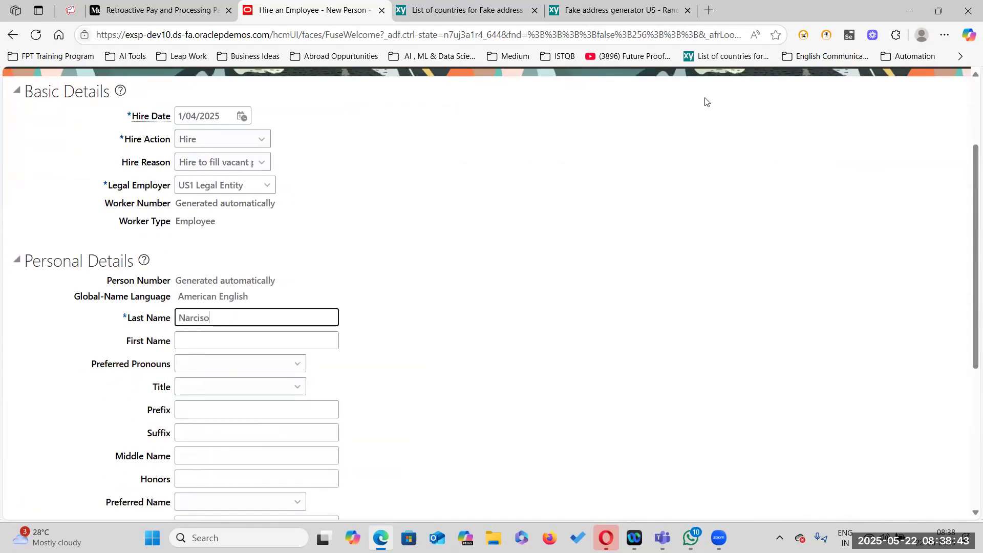
- Fill in the generated first name, title Mr., gender Male and birth date 1/1/1985
click(617, 11)
drag(586, 164, 637, 164)
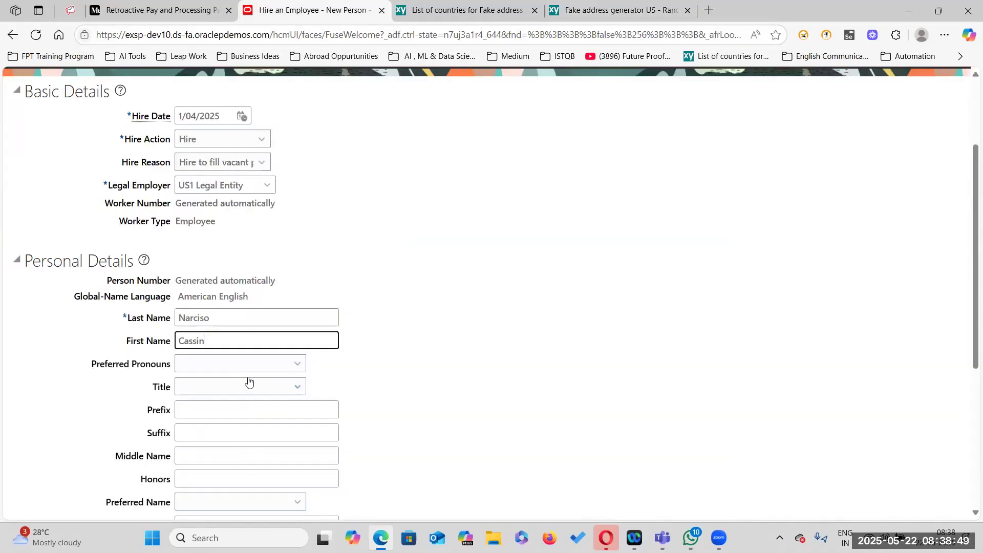
click(292, 388)
click(229, 459)
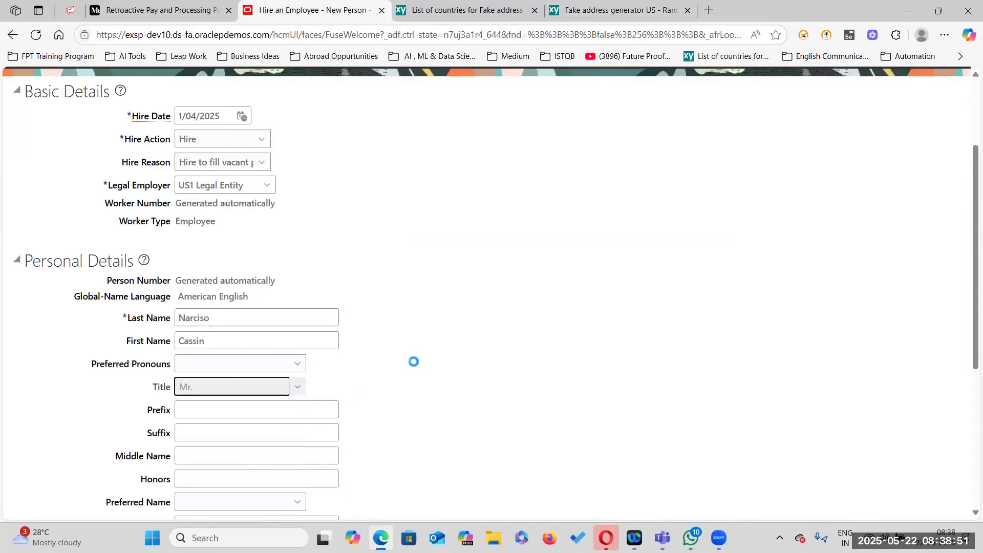
scroll(412, 362, down, 5)
click(236, 311)
click(204, 364)
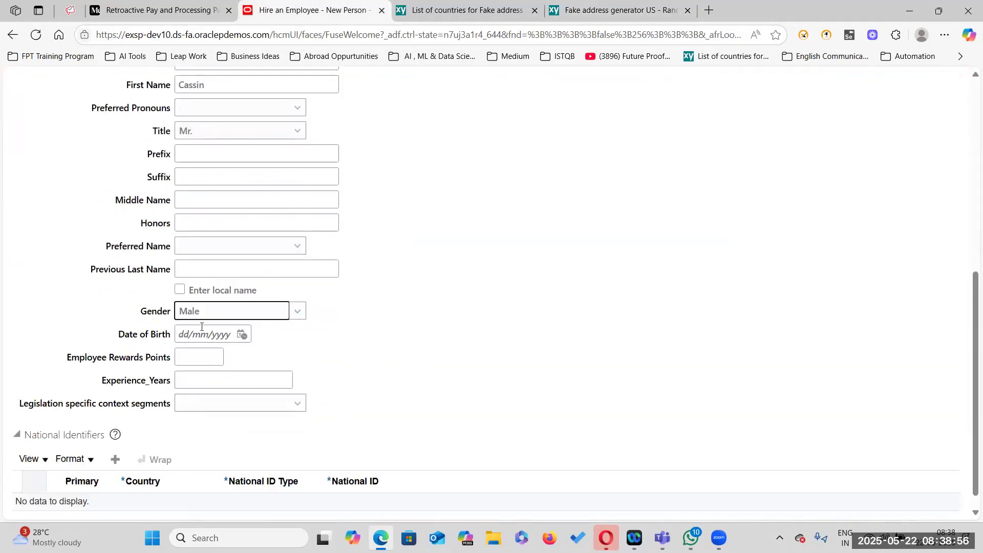
click(203, 331)
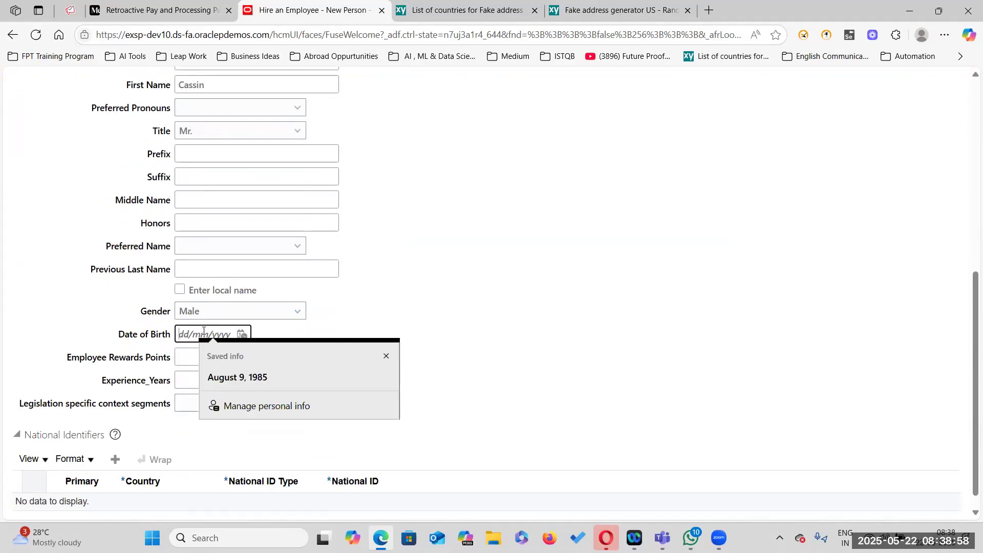
text(1/1/1985)
click(383, 340)
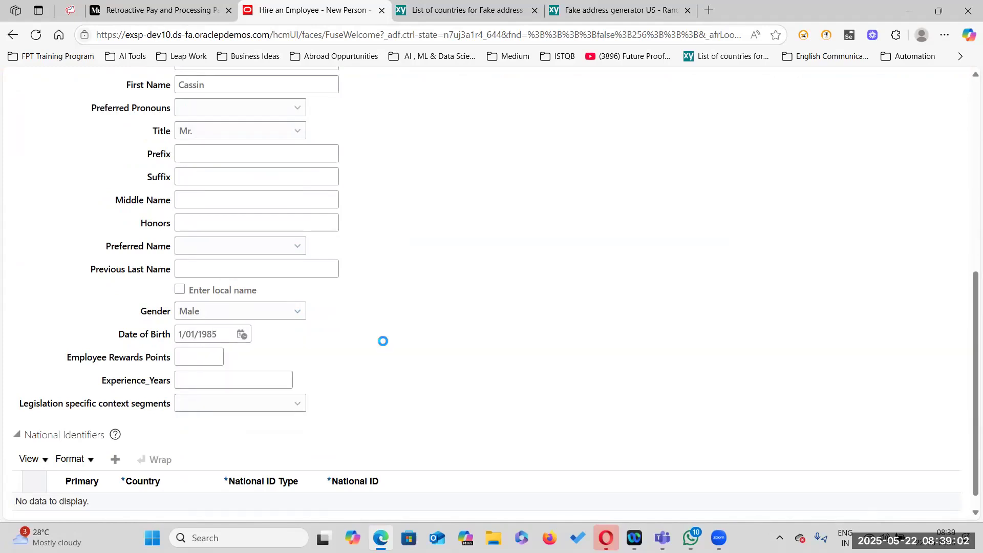
- Add a Social Security Number national identifier and enter the employee's SSN
scroll(278, 394, down, 1)
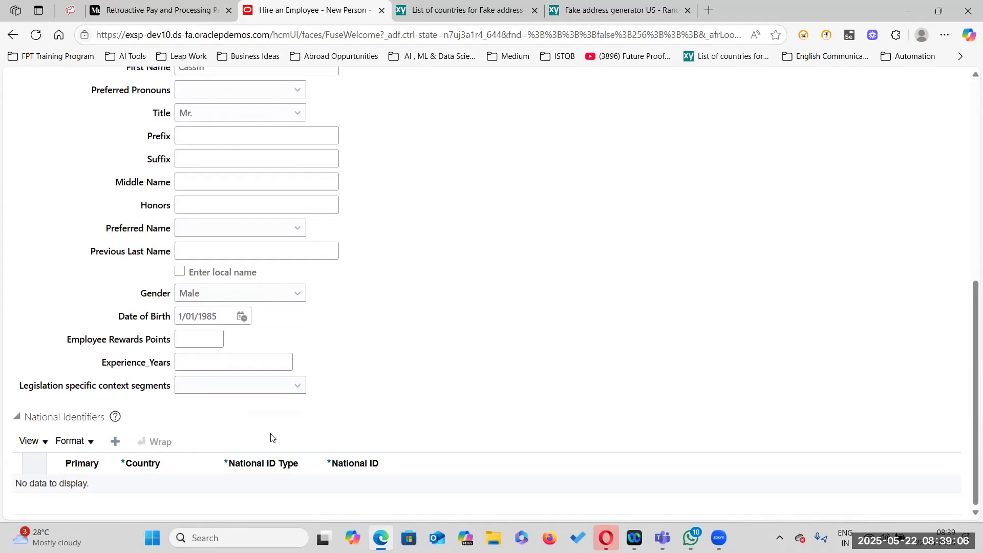
click(311, 489)
click(307, 447)
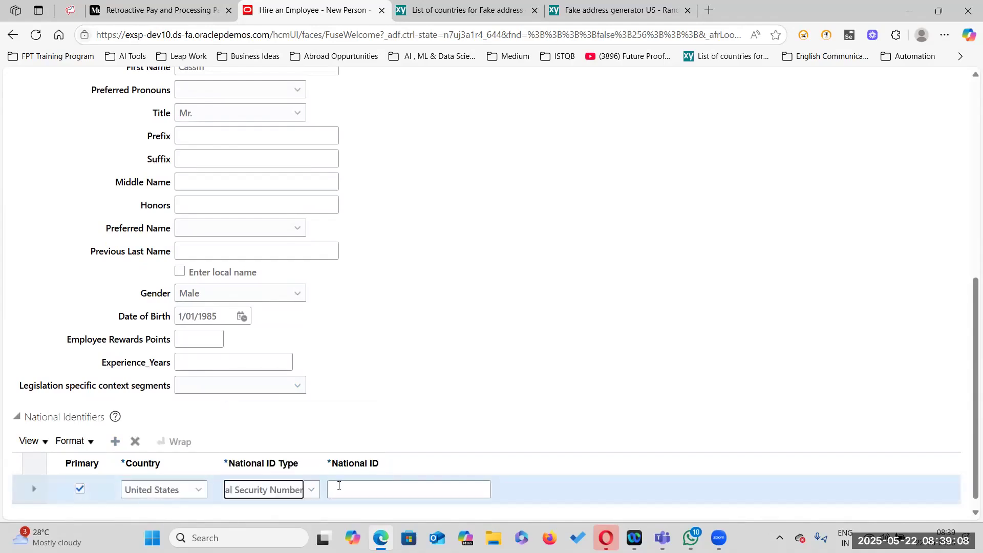
click(336, 483)
text(457-78-4589)
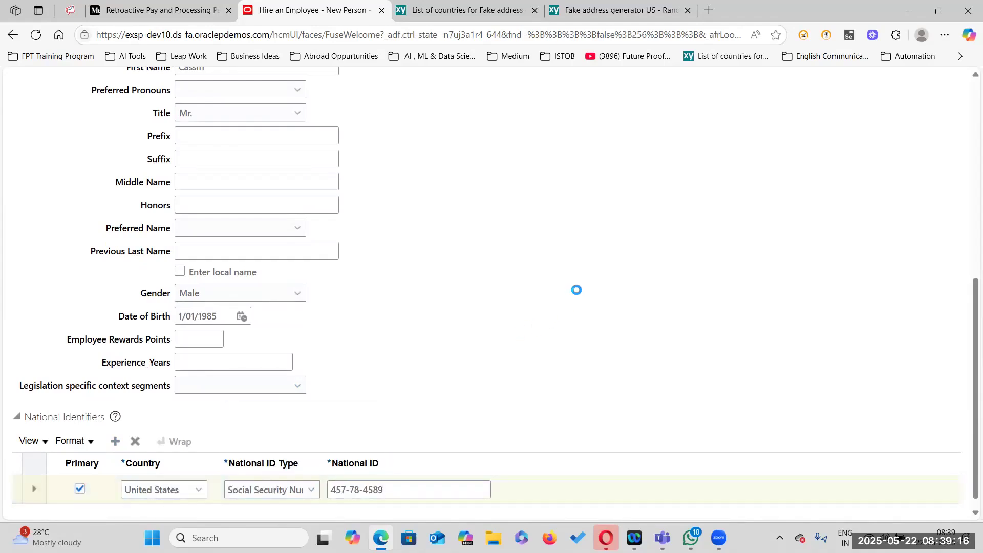
- Choose the ZIP code to complete the home address
scroll(577, 291, up, 8)
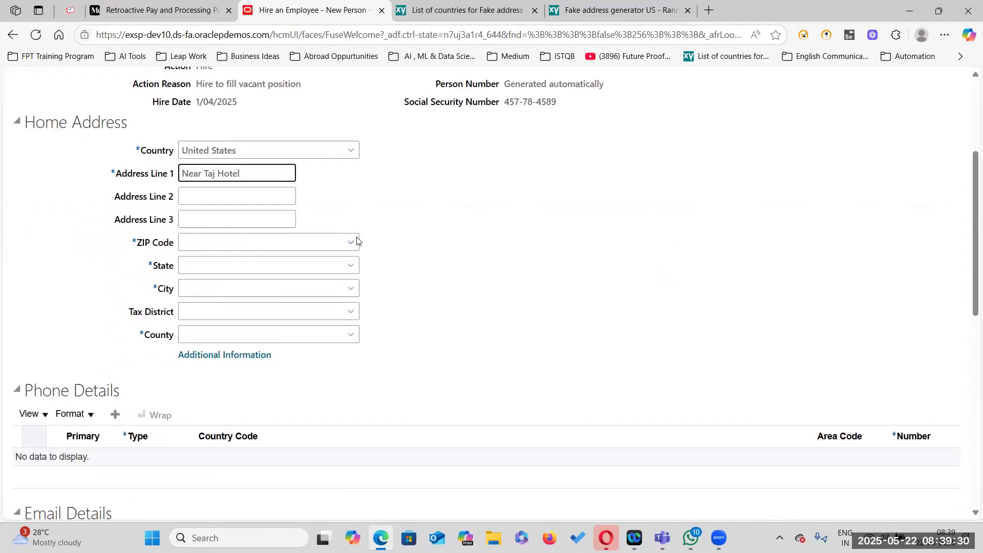
click(353, 242)
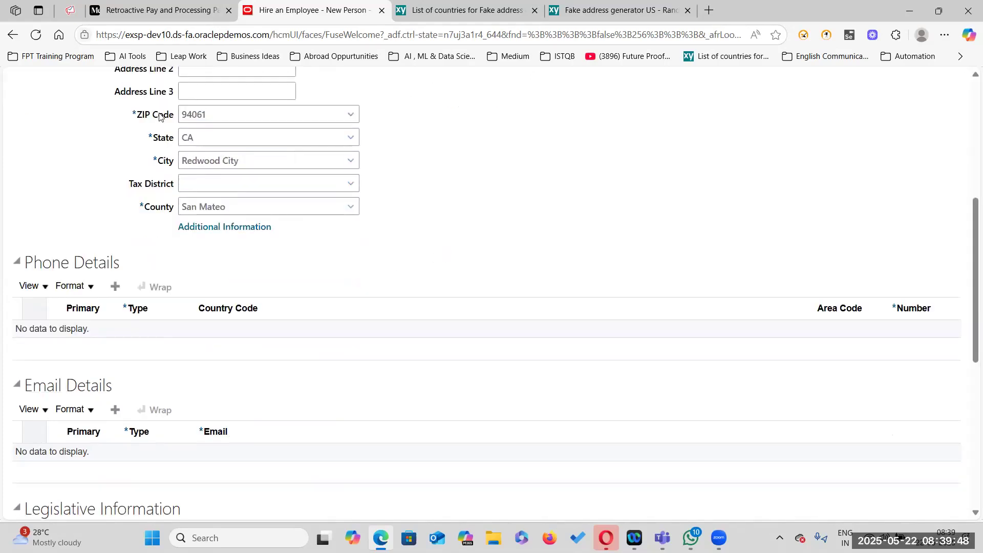
scroll(190, 149, up, 2)
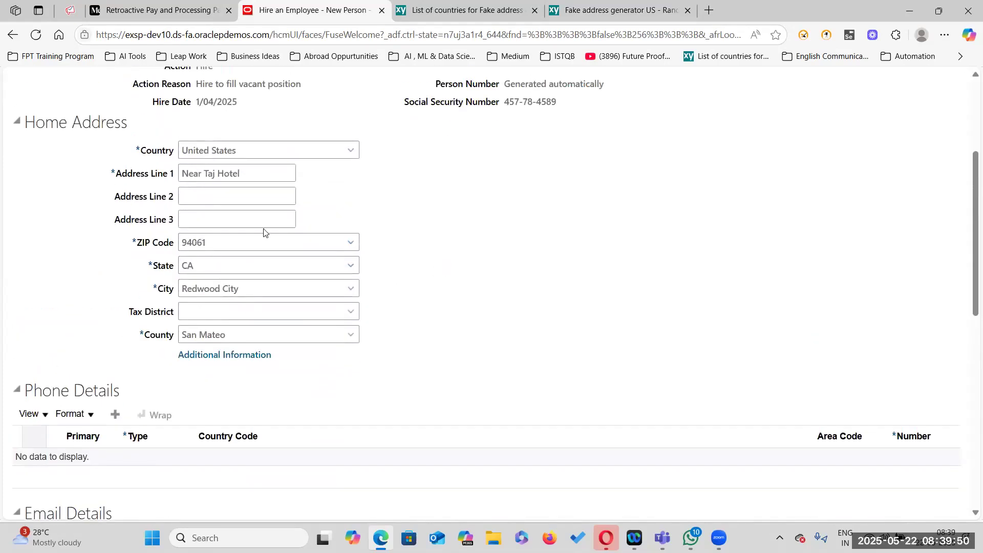
scroll(404, 309, down, 4)
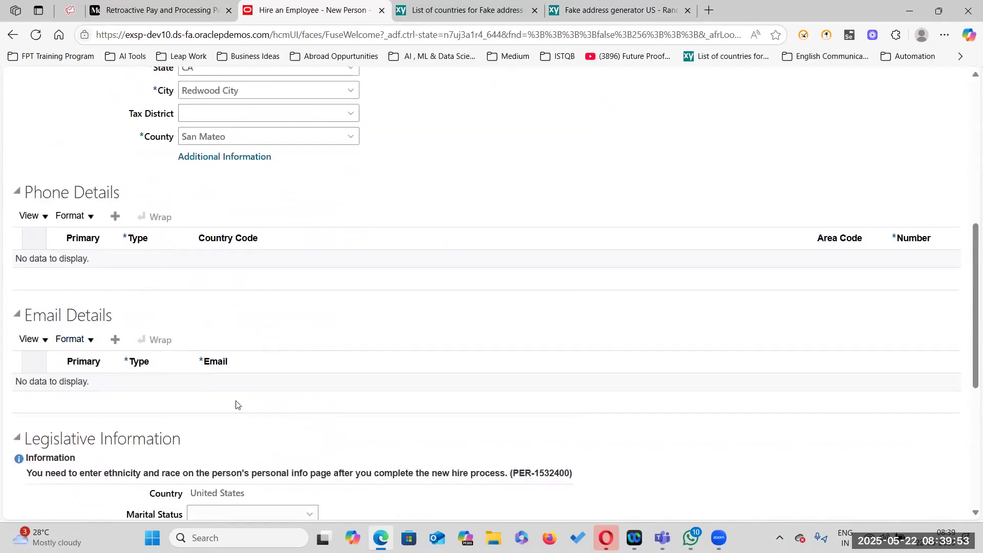
scroll(236, 406, down, 6)
scroll(598, 300, up, 10)
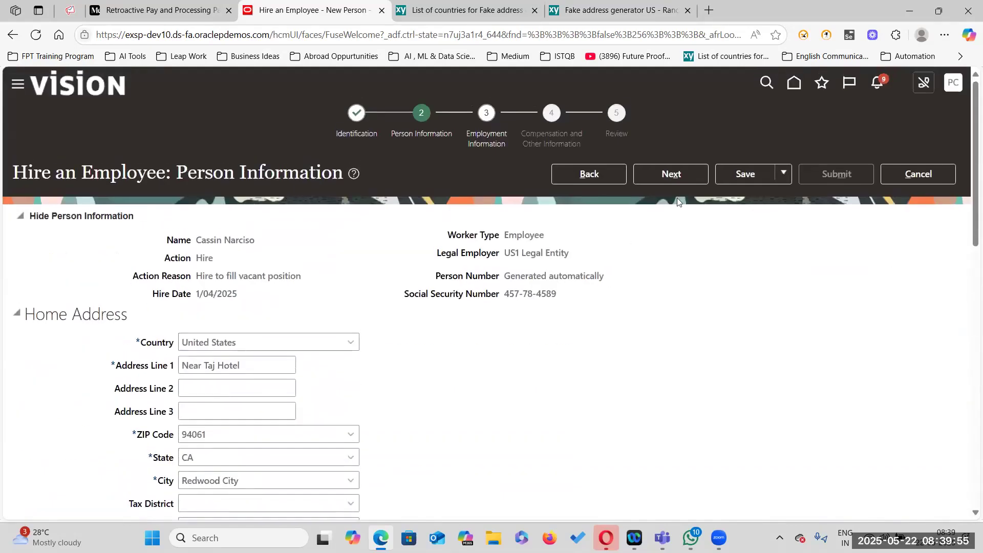
- On the employment step, search the business unit with '%' and set location Redwood City
click(682, 176)
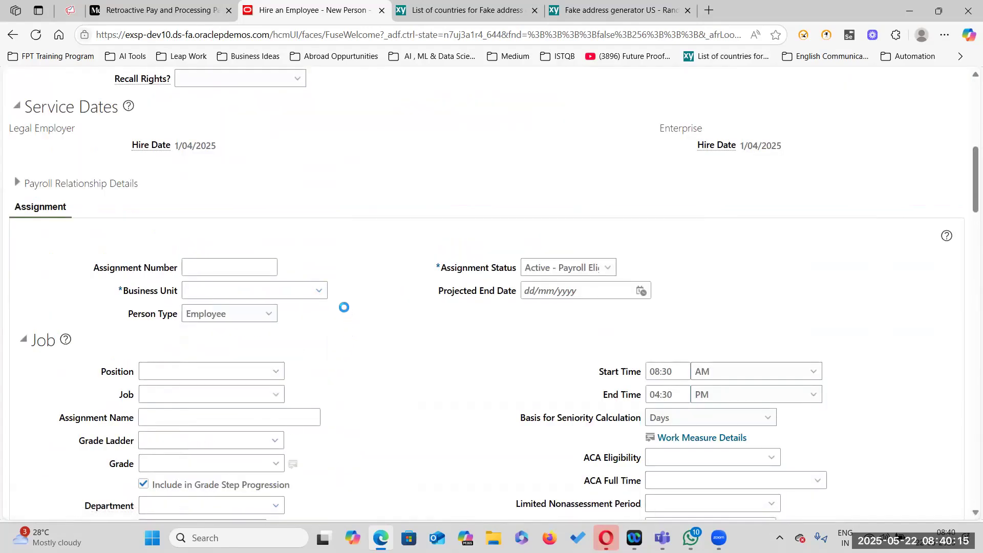
click(480, 274)
text(US1 B)
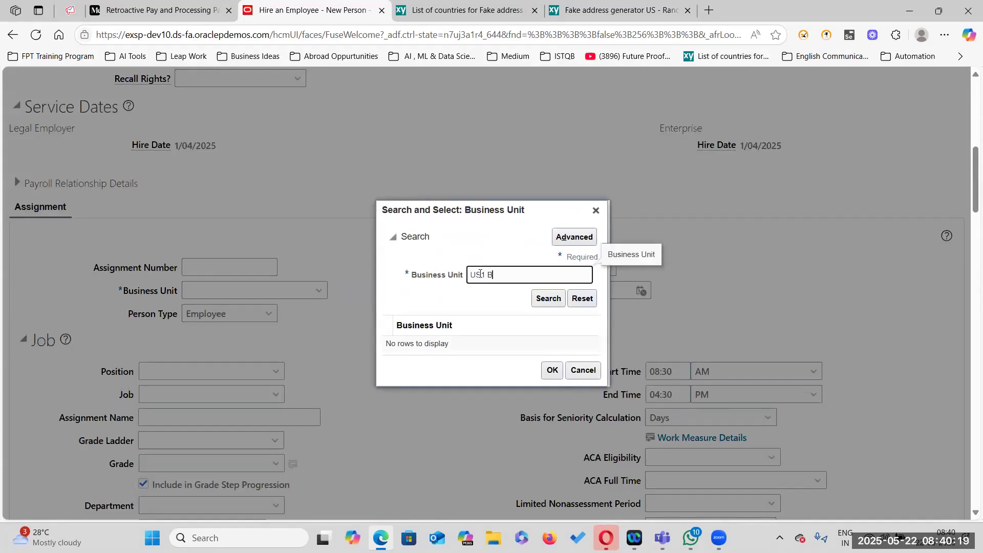
key(BackSpace)
text(%)
key(Return)
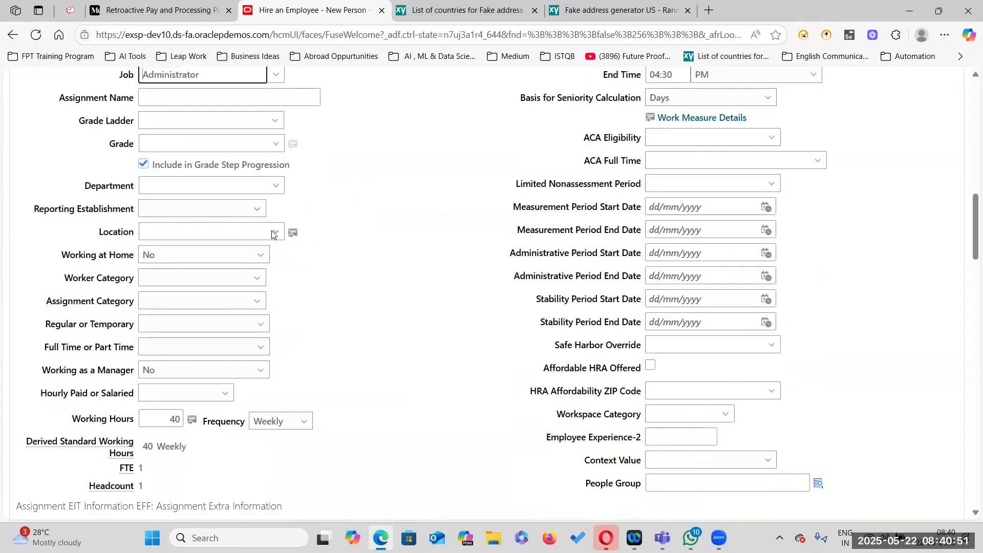
click(275, 231)
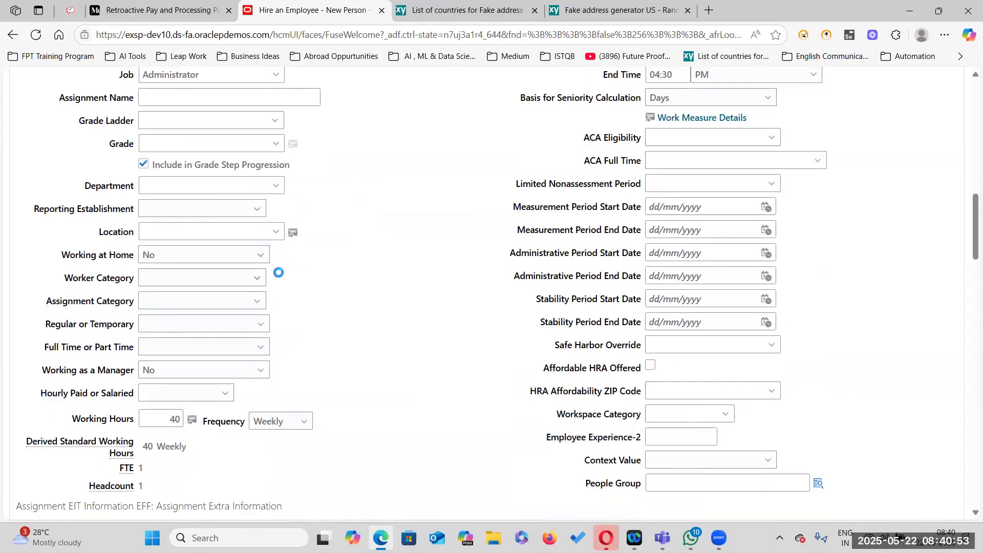
click(156, 269)
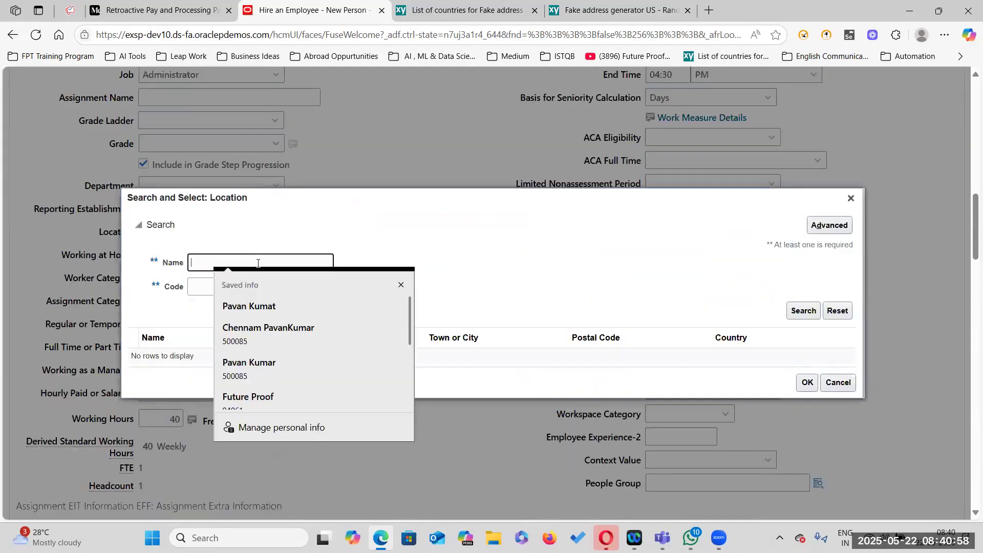
text(Red)
key(Return)
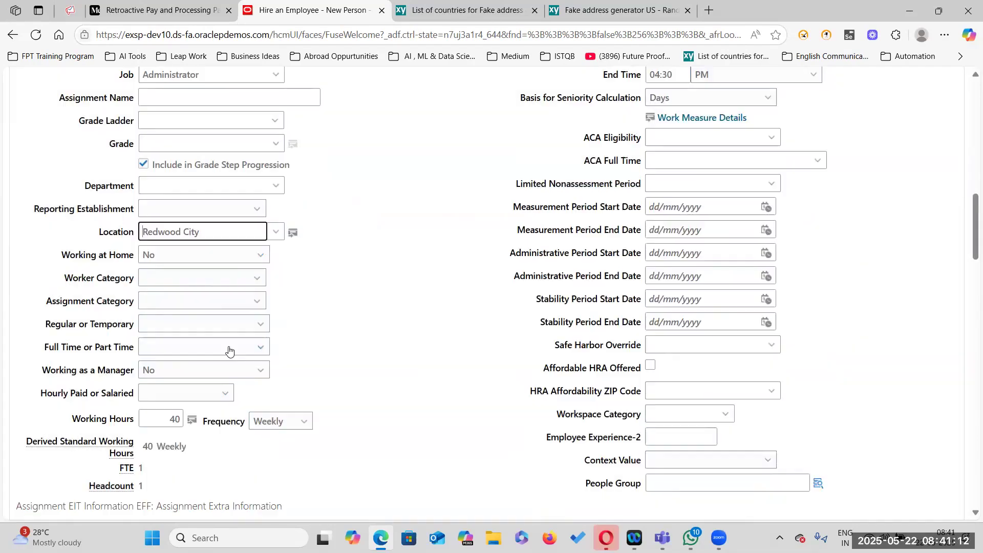
- Mark the assignment as Regular, Full time and Salaried
click(260, 324)
click(235, 355)
click(249, 348)
click(220, 379)
click(199, 392)
click(163, 445)
scroll(351, 381, down, 5)
scroll(352, 381, down, 17)
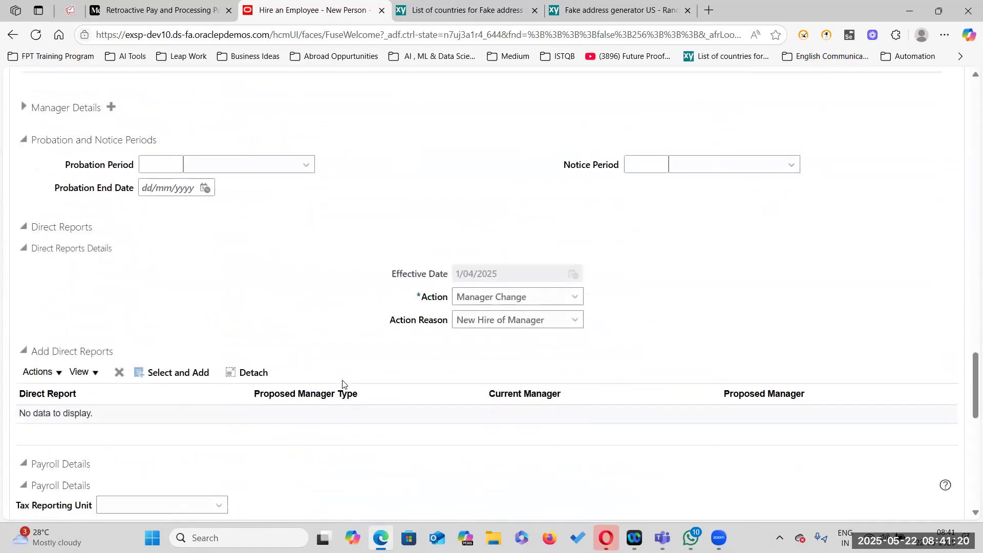
scroll(342, 384, down, 4)
- Set tax reporting unit US1 Legal Entity and assign the Monthly payroll
click(225, 316)
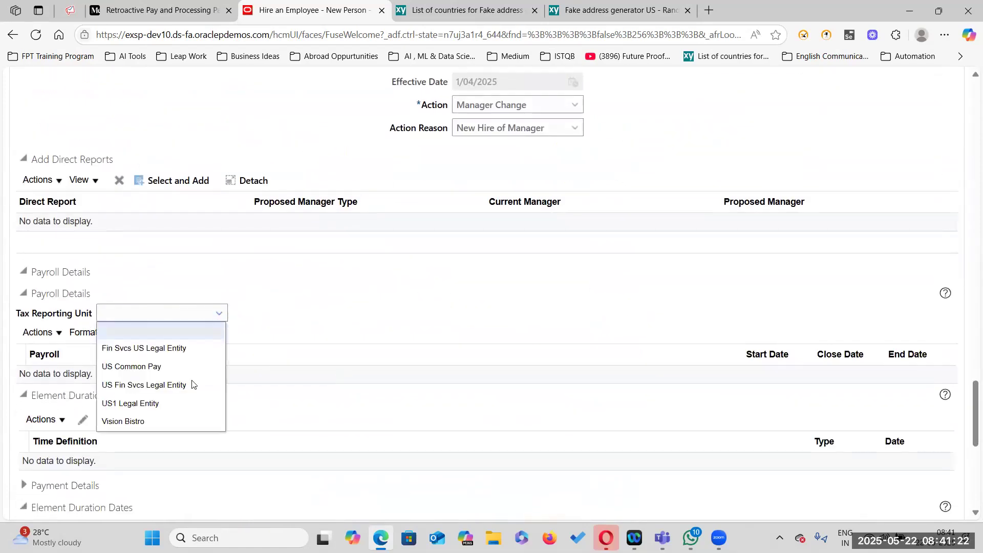
click(164, 403)
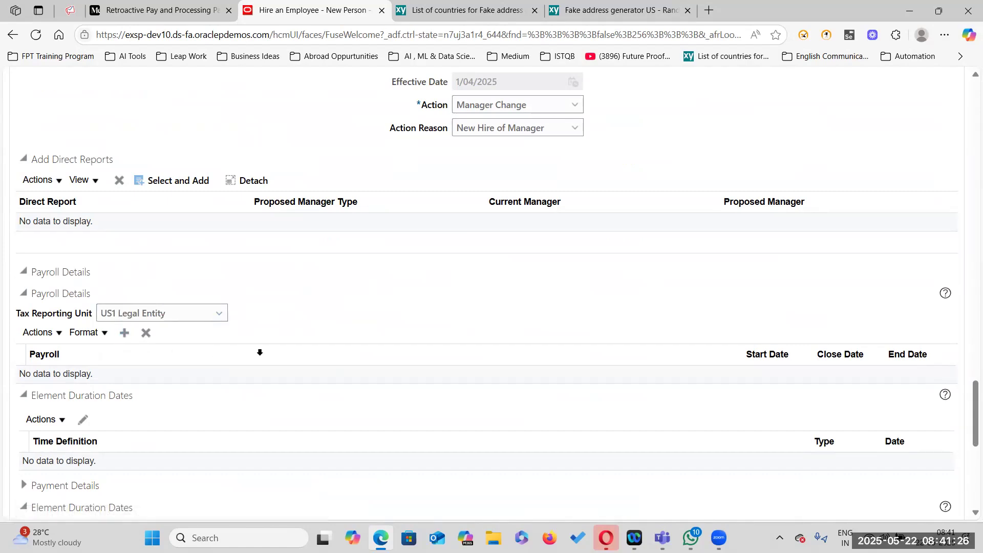
click(148, 381)
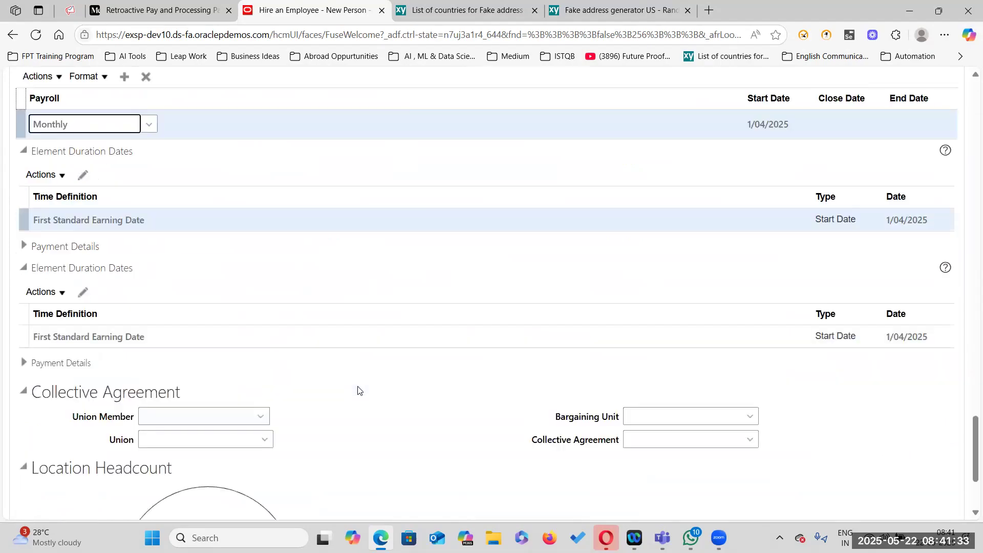
scroll(357, 390, down, 3)
scroll(358, 391, up, 20)
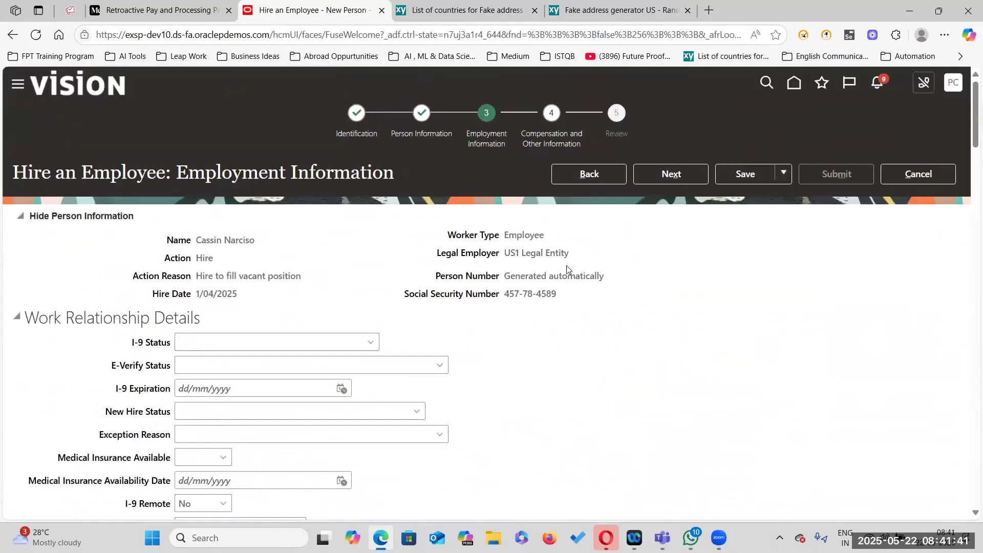
- Set salary basis US1 Annual Salary with amount 120,000 and advance to the next hire step
click(676, 176)
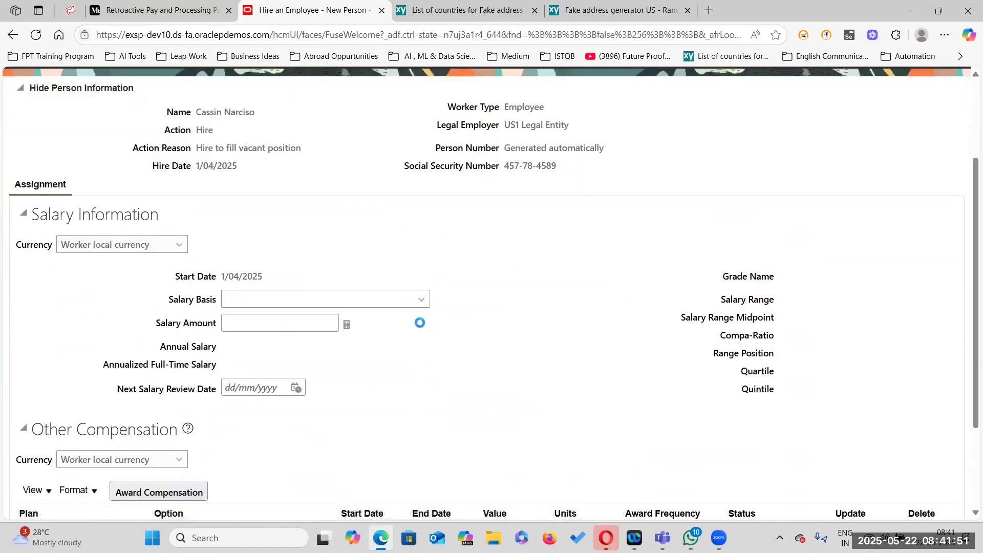
click(421, 298)
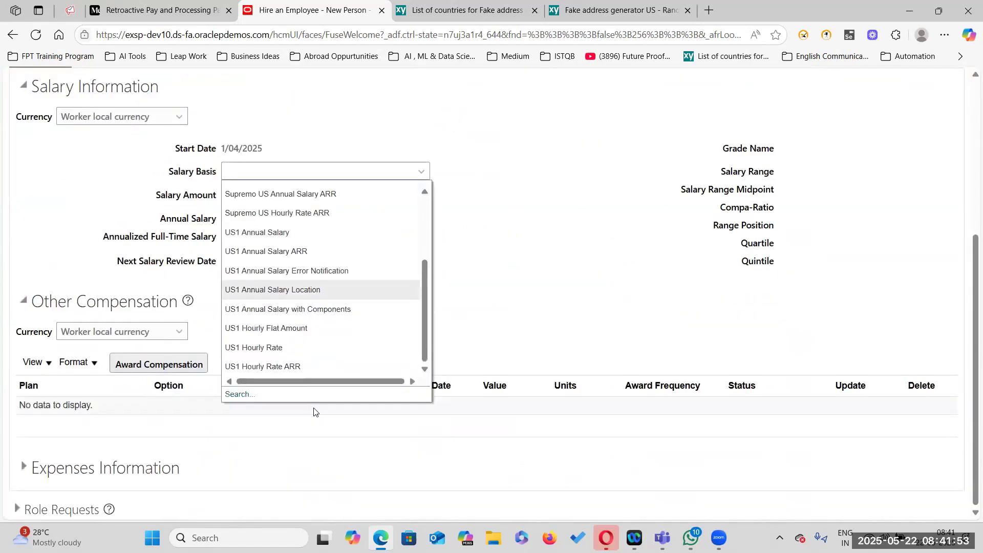
click(318, 233)
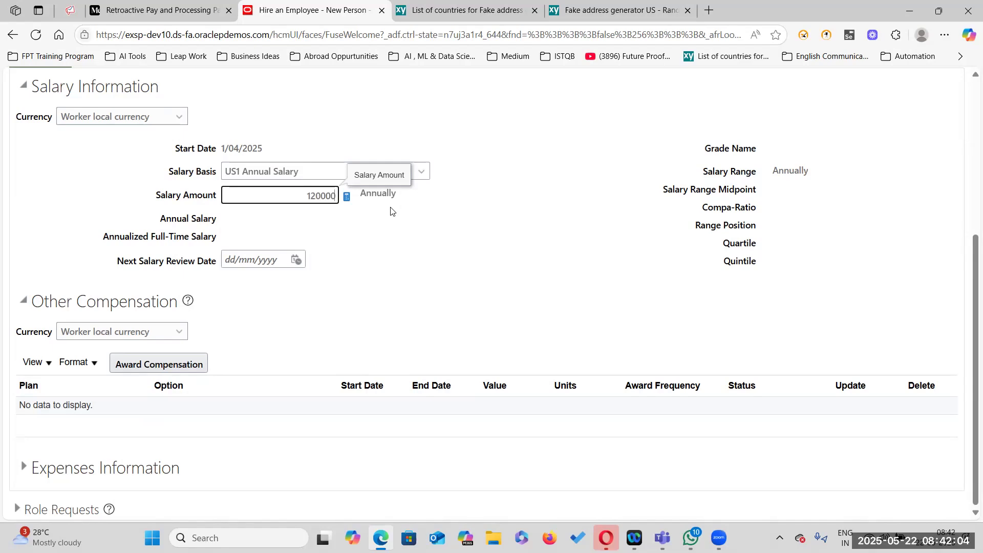
click(434, 250)
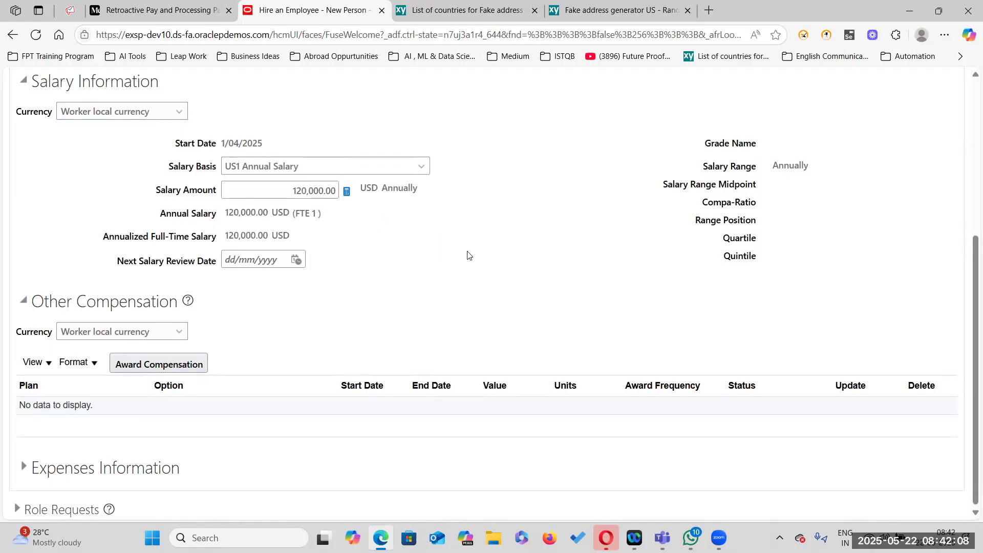
scroll(466, 253, up, 5)
click(670, 174)
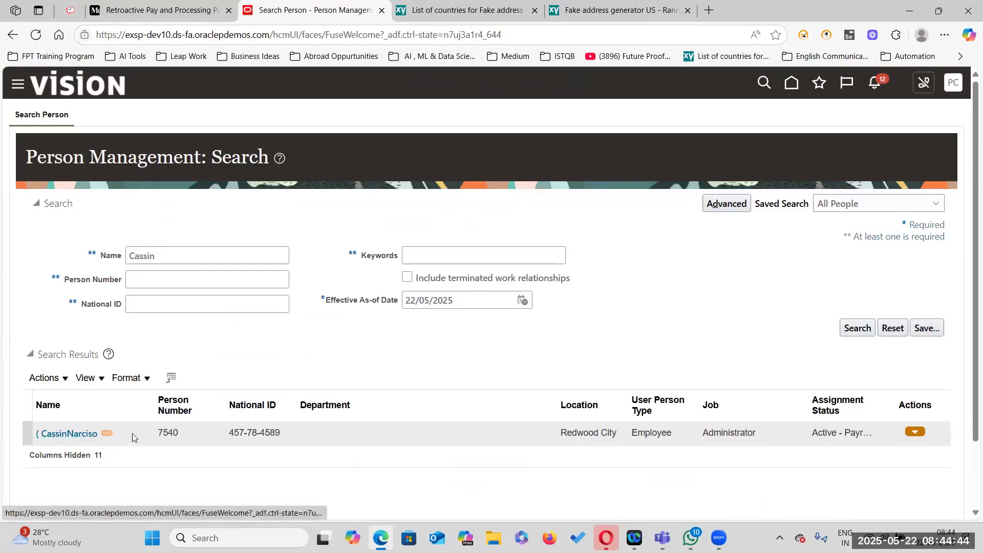
- Open the found employee's record from the search results
click(90, 435)
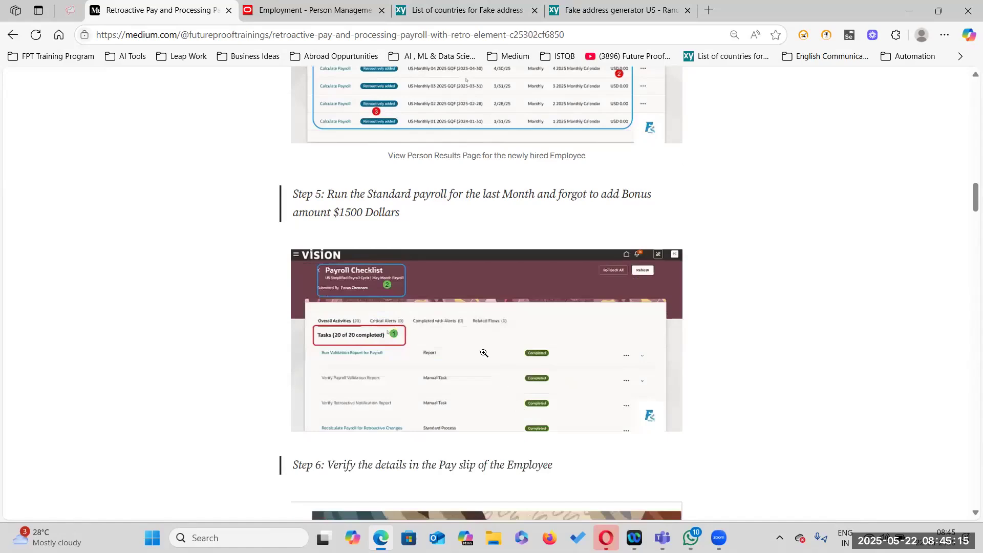
scroll(540, 335, up, 8)
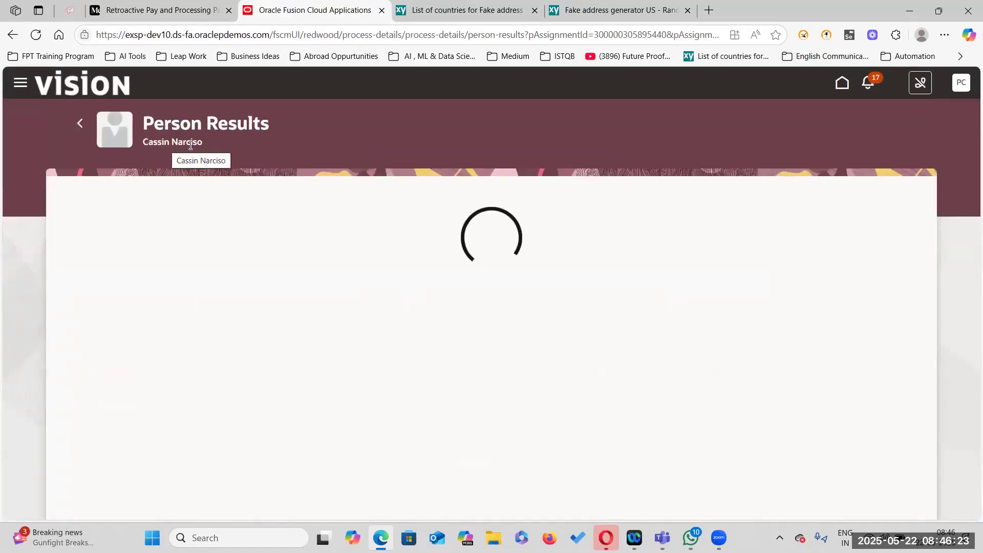
- Clear payroll result filters, review the US Monthly 04 2025 GQF run (USD 0.00), then return to Person Results
click(655, 200)
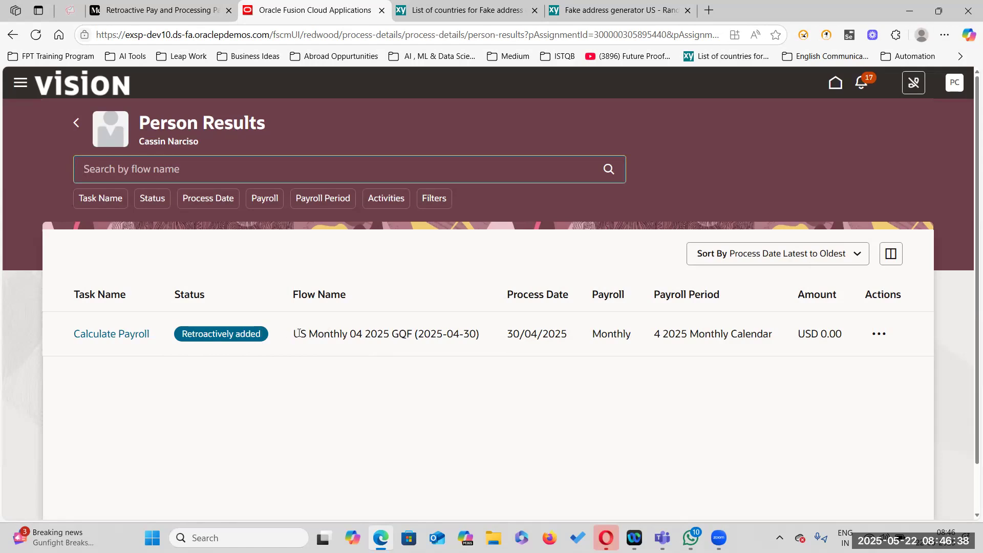
drag(297, 333, 497, 327)
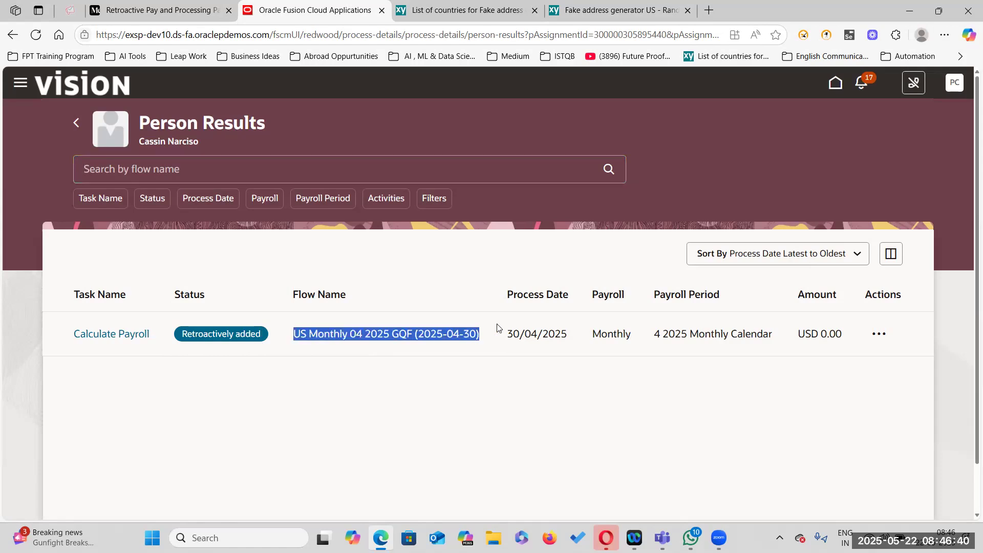
drag(795, 336, 859, 336)
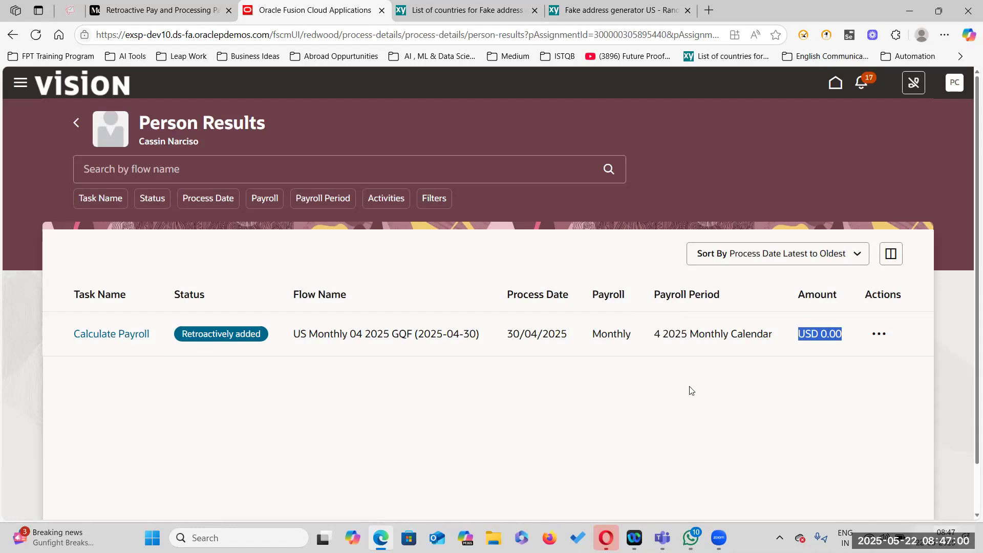
drag(656, 333, 768, 334)
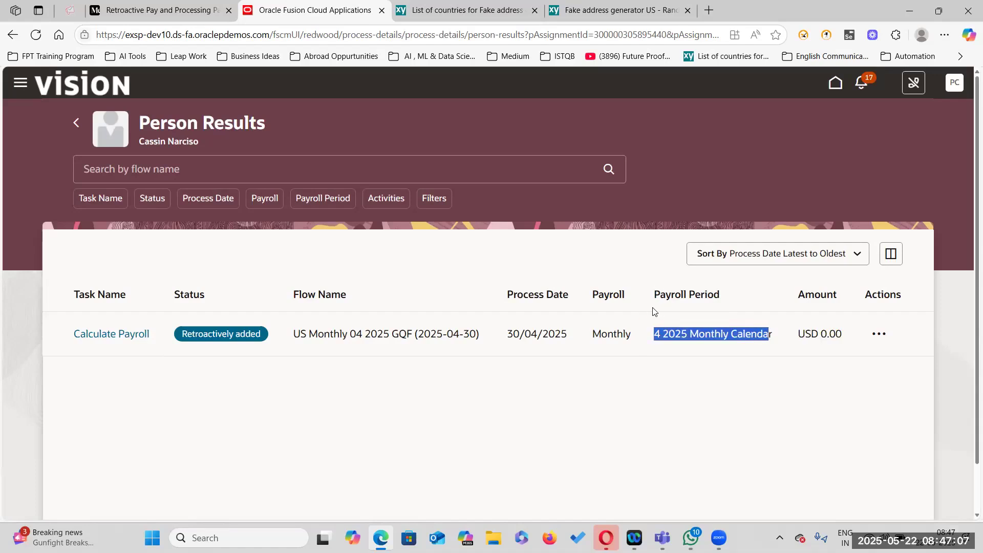
click(689, 363)
drag(654, 334, 773, 333)
click(78, 125)
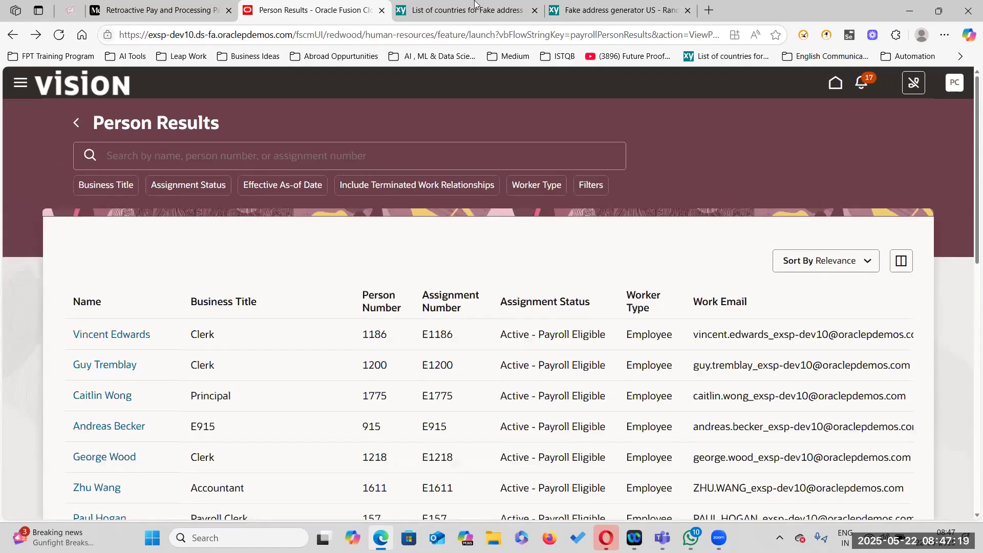
click(161, 11)
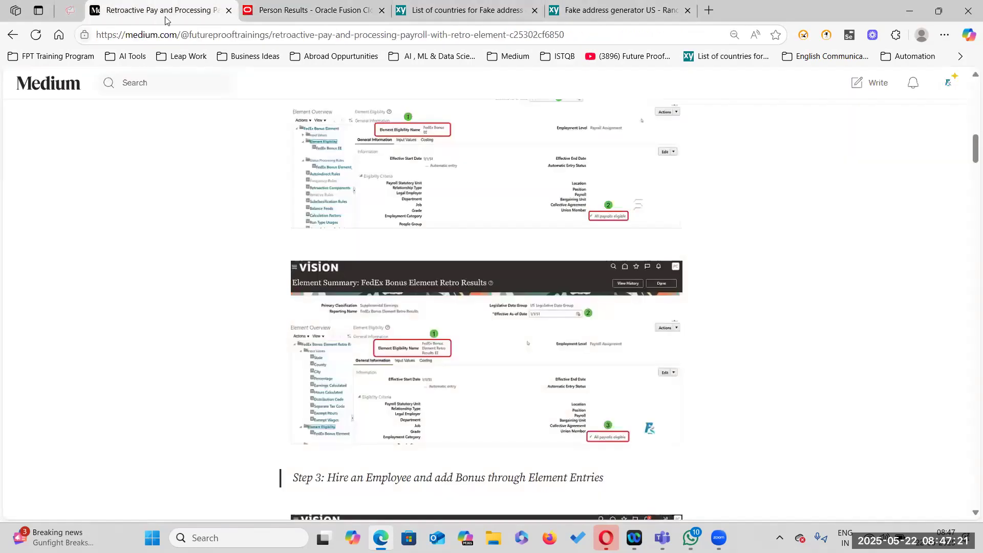
scroll(458, 396, down, 3)
scroll(459, 396, down, 15)
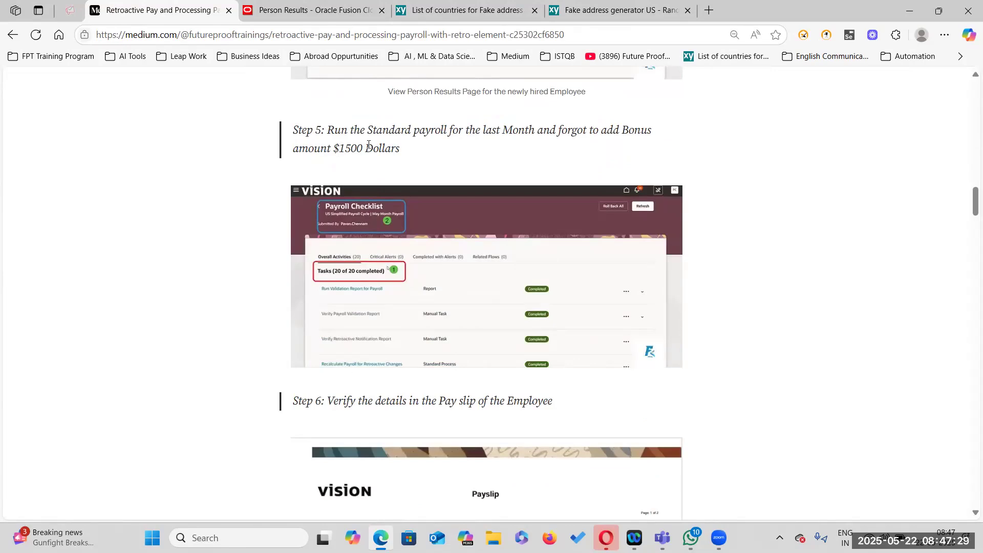
click(291, 15)
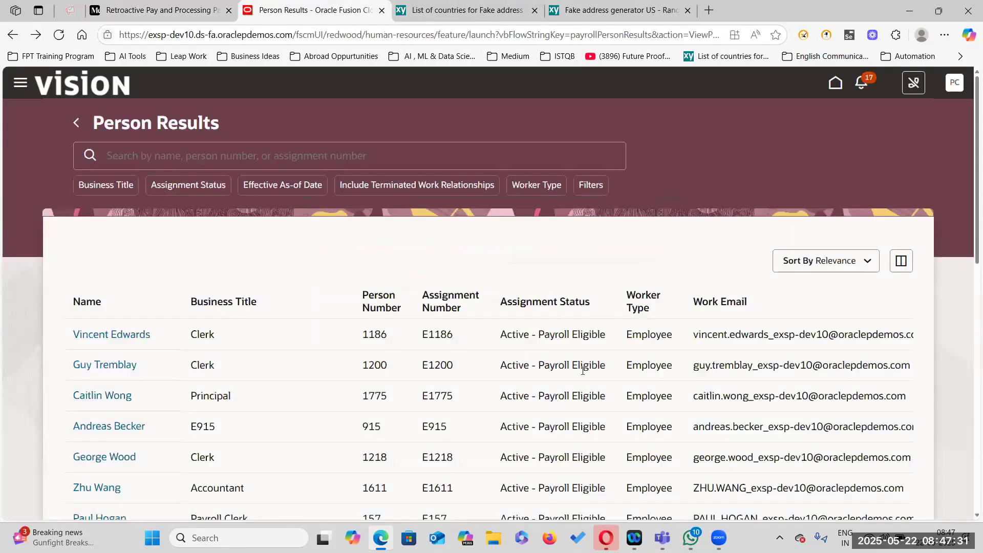
- Go to the Home page and scroll down to the Payroll apps under My Client Groups
click(20, 85)
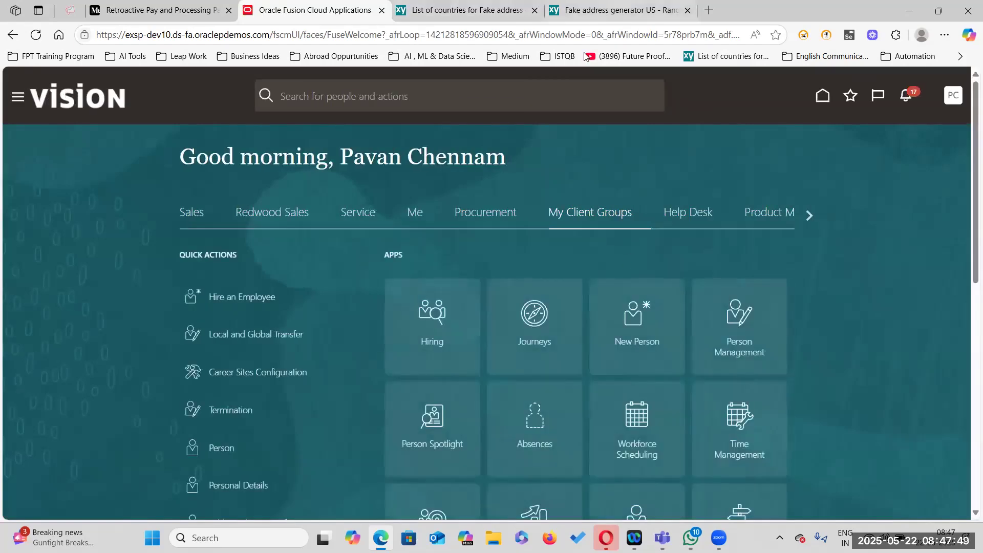
scroll(427, 327, down, 5)
scroll(694, 313, down, 5)
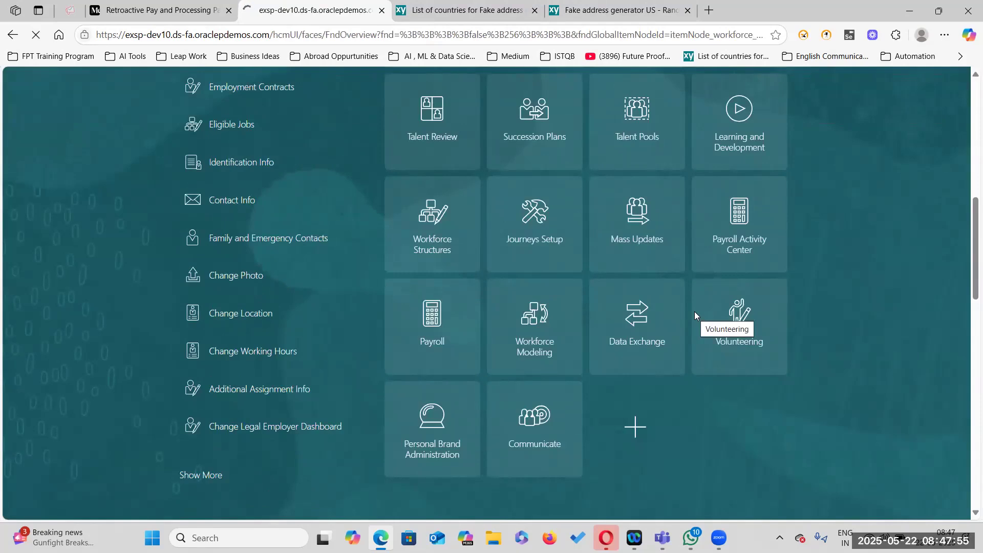
scroll(693, 315, down, 6)
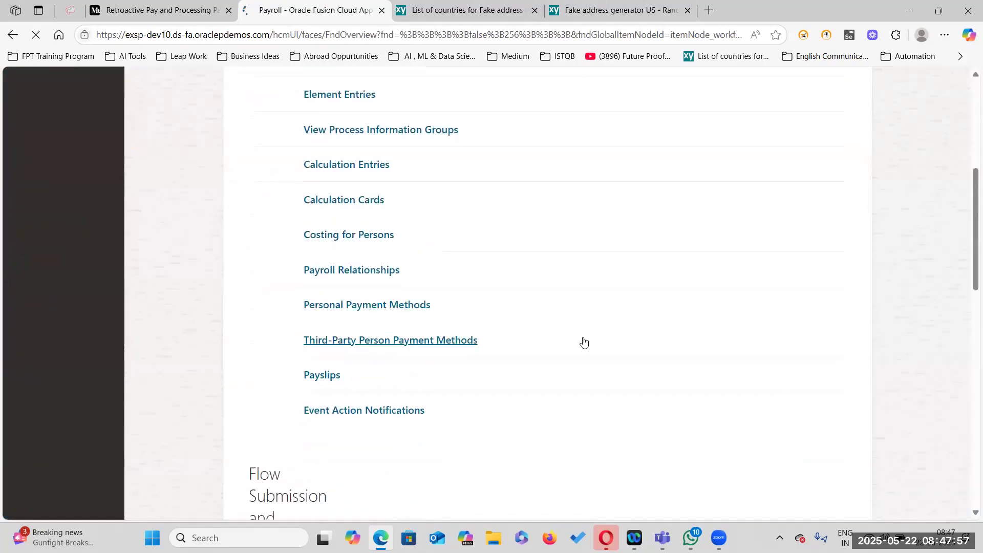
scroll(486, 437, down, 8)
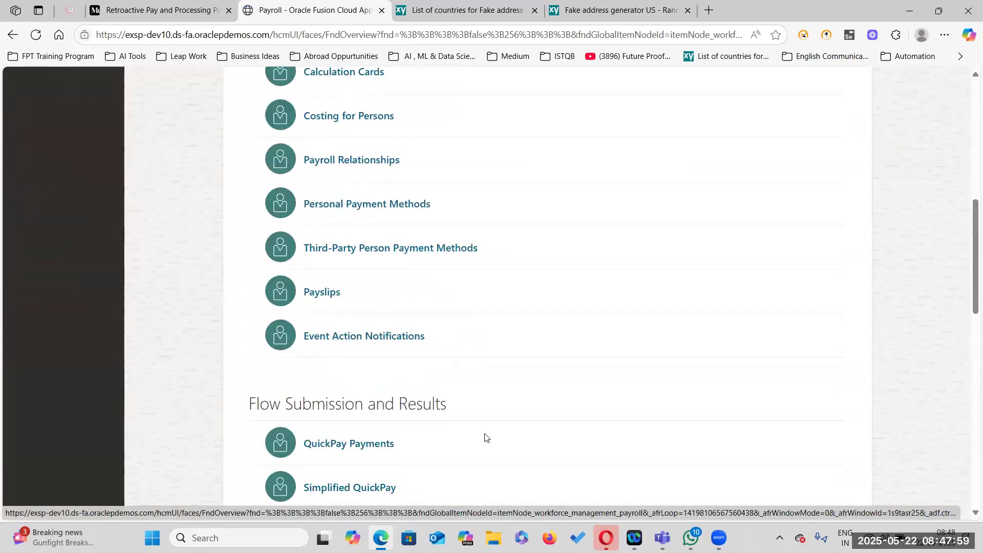
scroll(369, 262, down, 5)
- Under US Legislative Data Group, sort flows Z to A and pick US Simplified Payroll Cycle
click(328, 101)
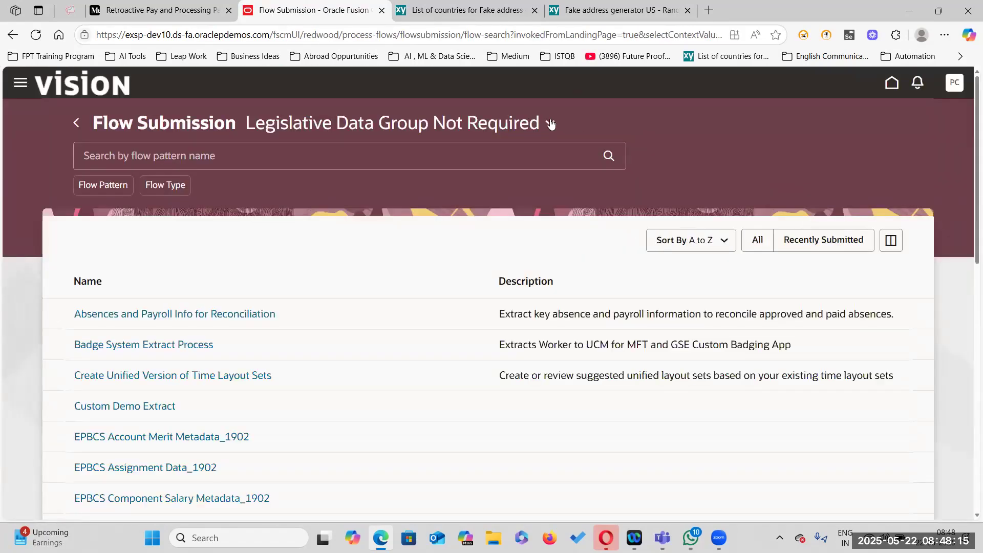
click(551, 124)
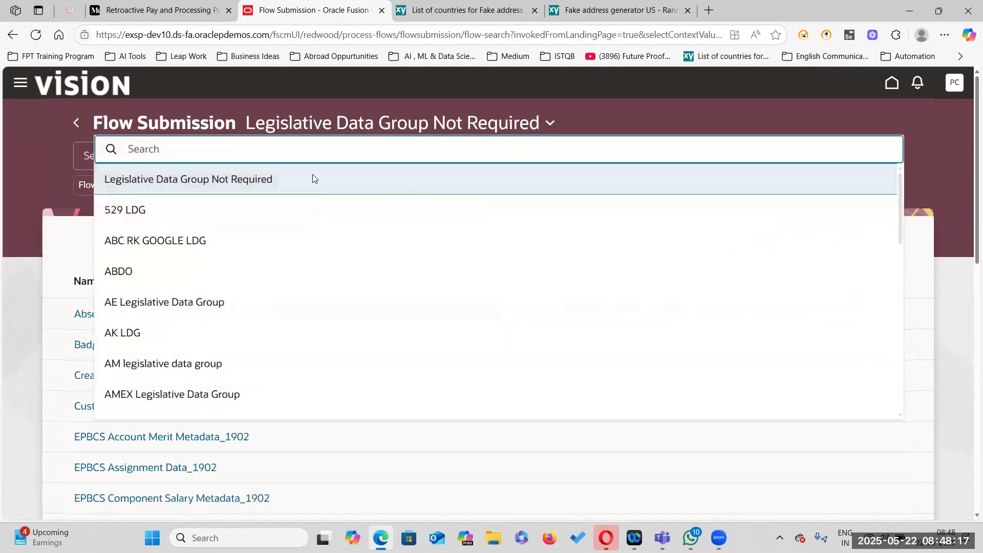
text(US)
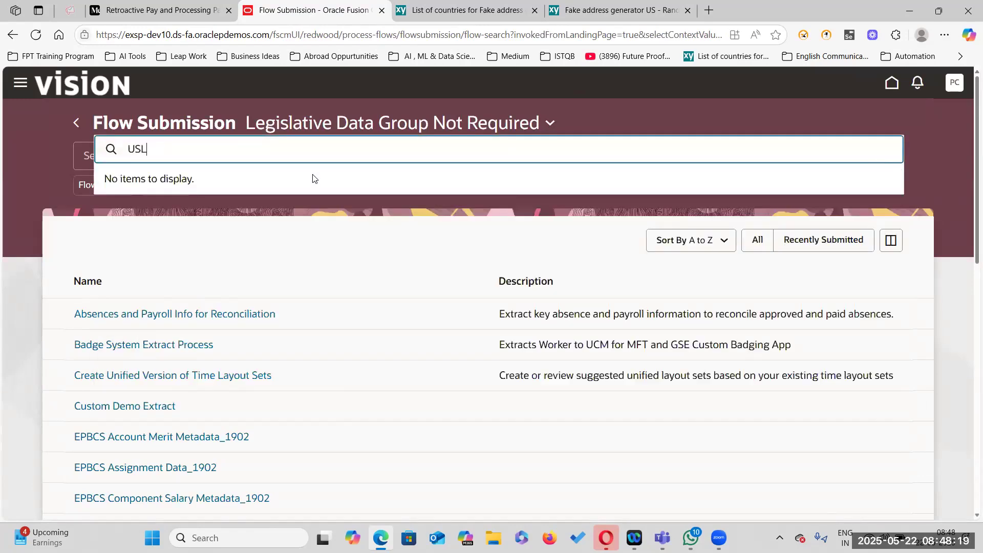
text( legis)
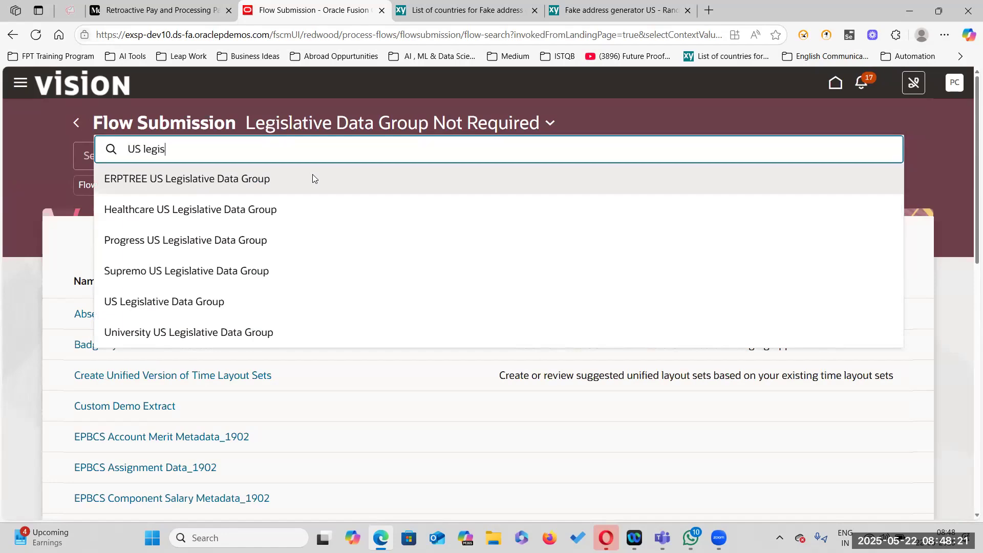
click(219, 307)
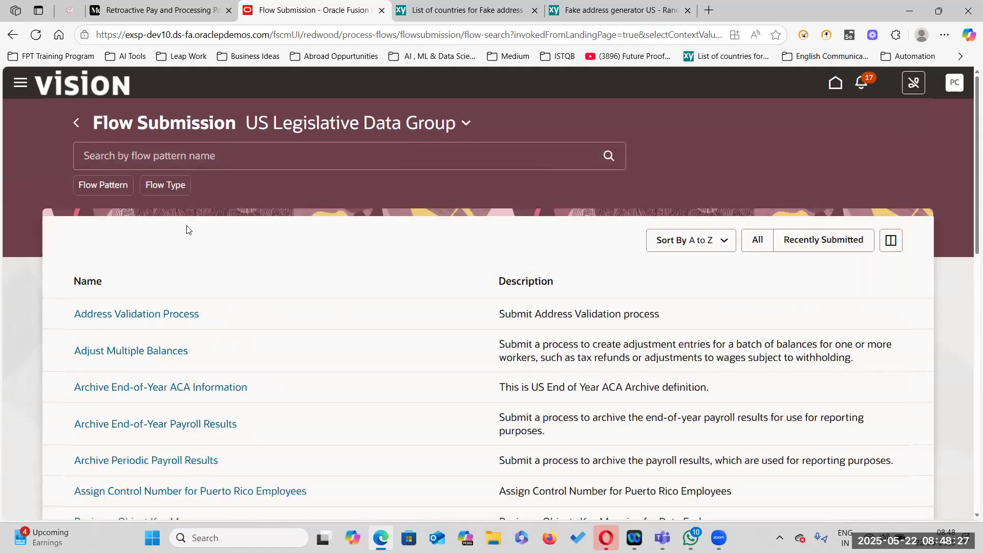
click(721, 243)
click(708, 301)
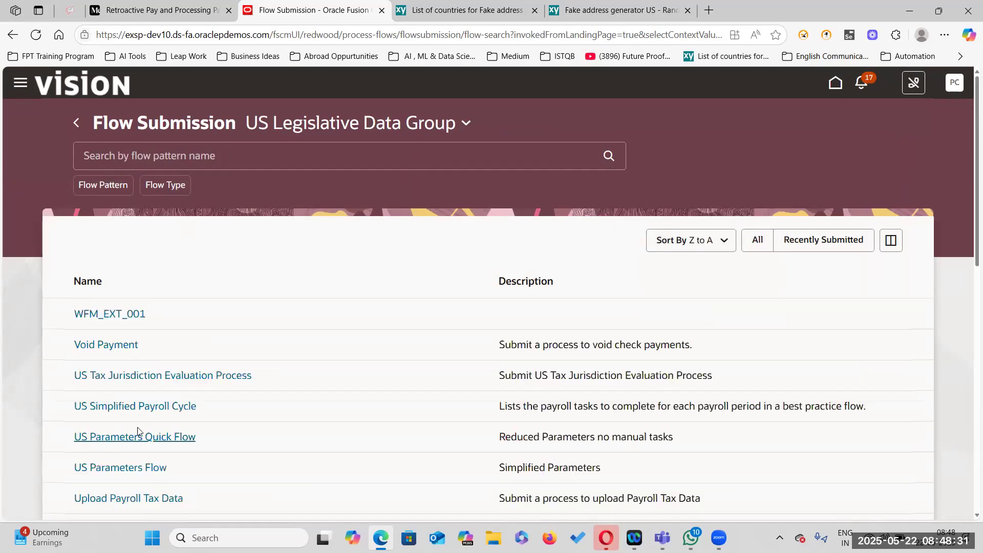
click(174, 406)
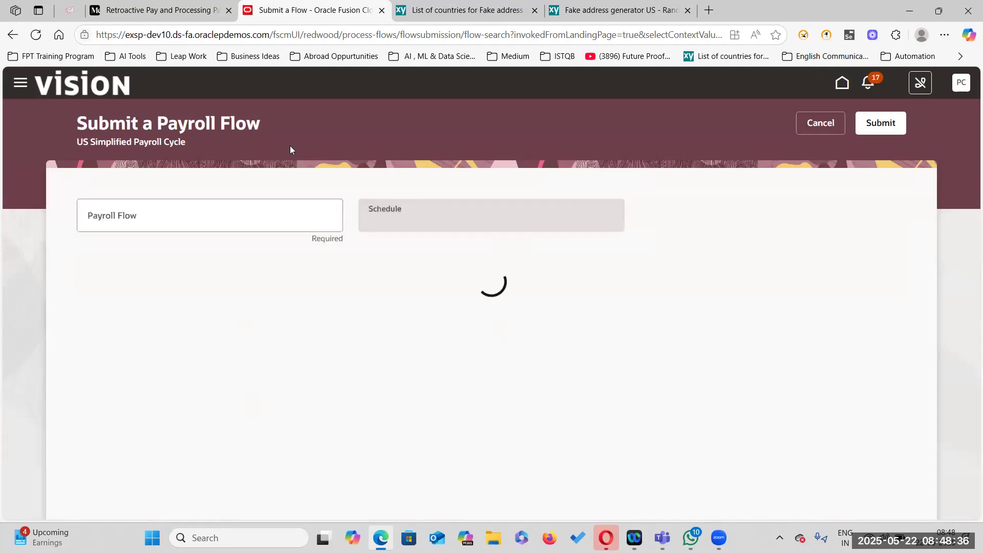
- Name the payroll flow '2025 May Payroll Flow'
click(185, 218)
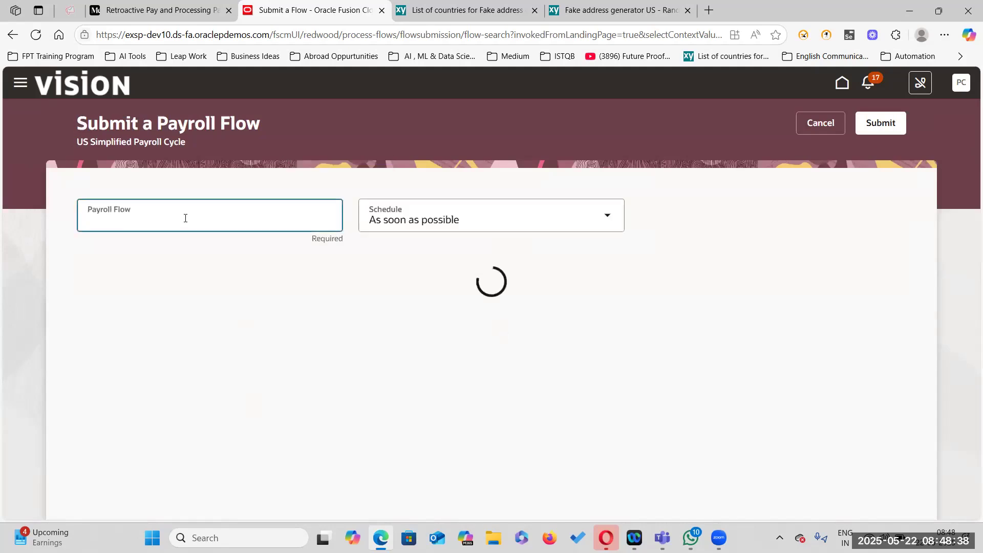
text(2025 May)
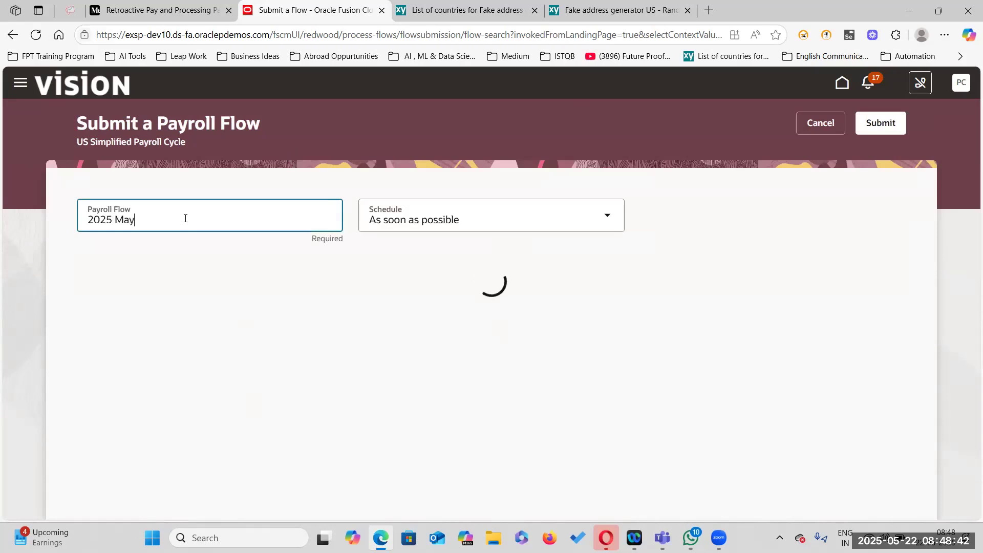
text( Payr)
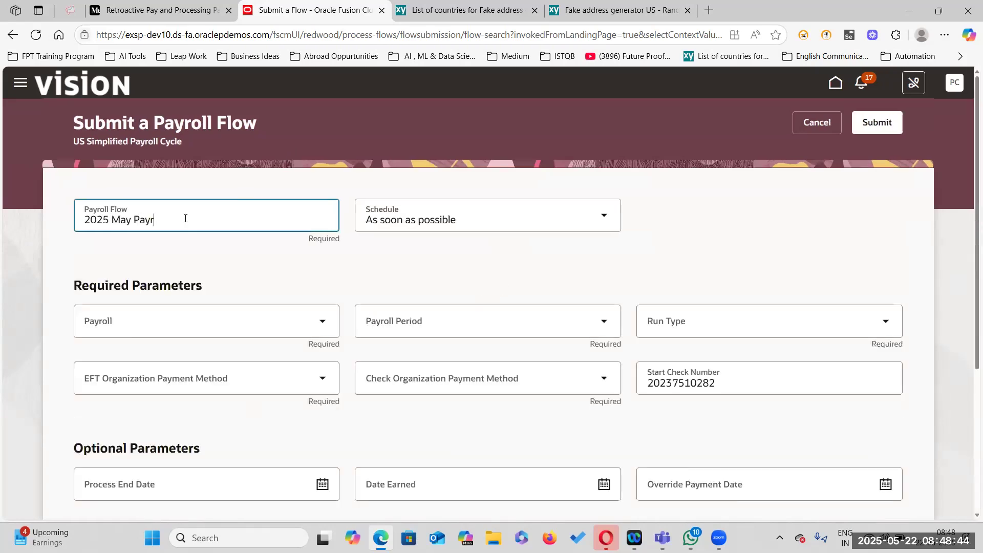
text(oll Cy)
key(BackSpace)
key(BackSpace)
key(BackSpace)
text(Flow)
key(Tab)
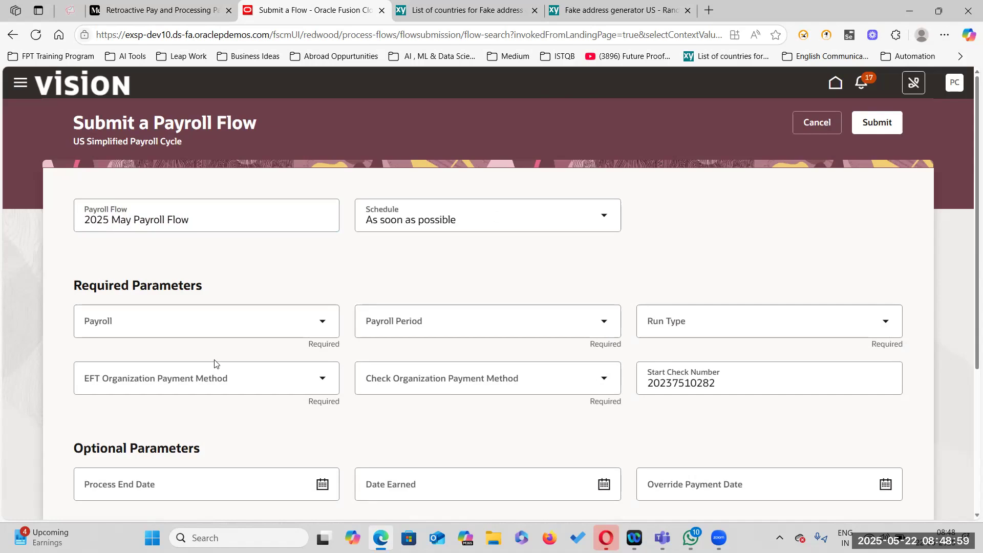
- Set the payroll to Monthly and the payroll period to May 2025
click(321, 325)
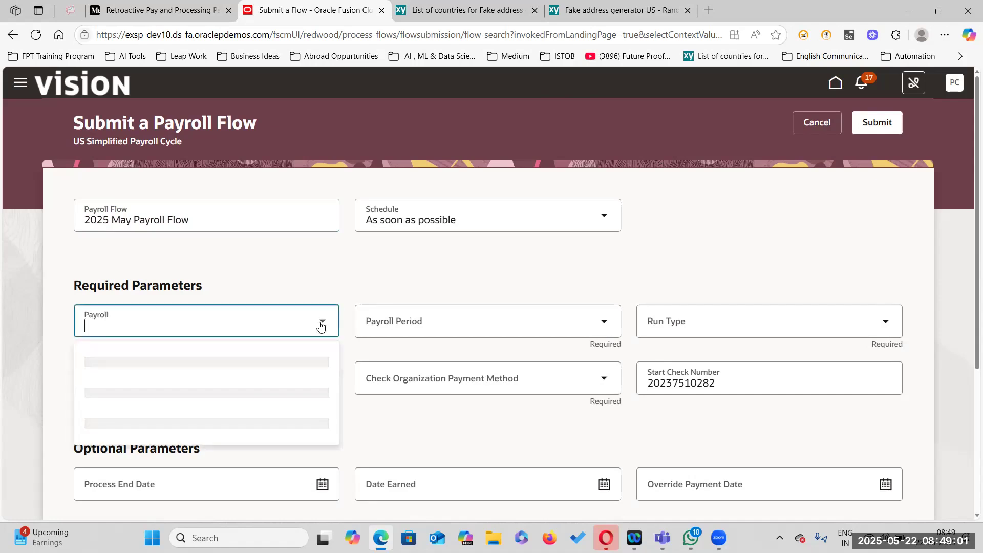
click(203, 215)
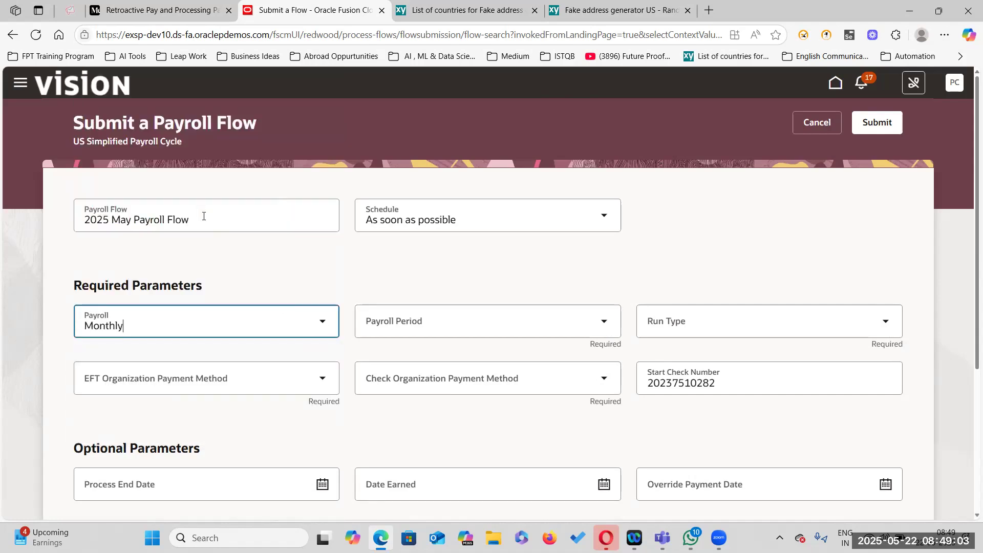
click(604, 322)
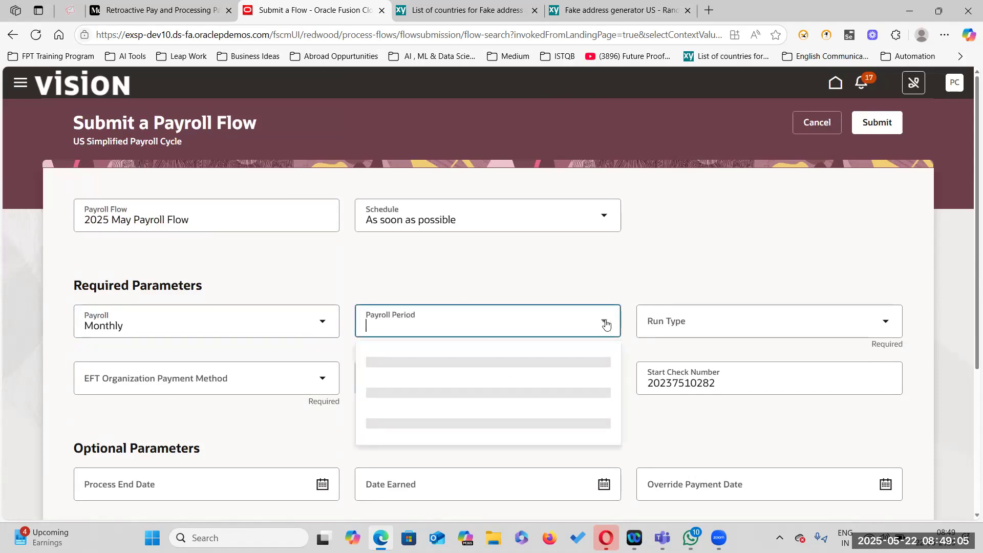
scroll(557, 210, down, 10)
scroll(556, 208, down, 15)
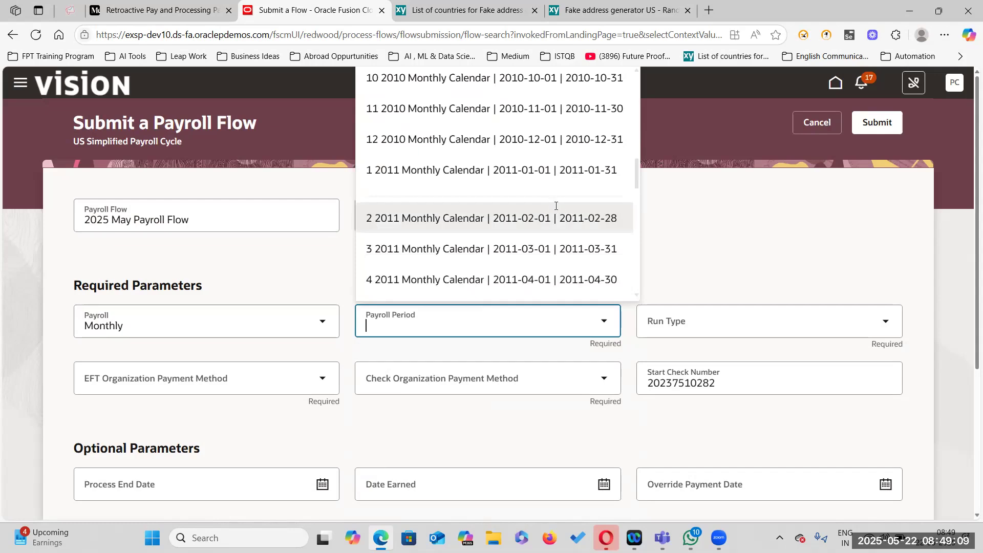
scroll(556, 207, down, 15)
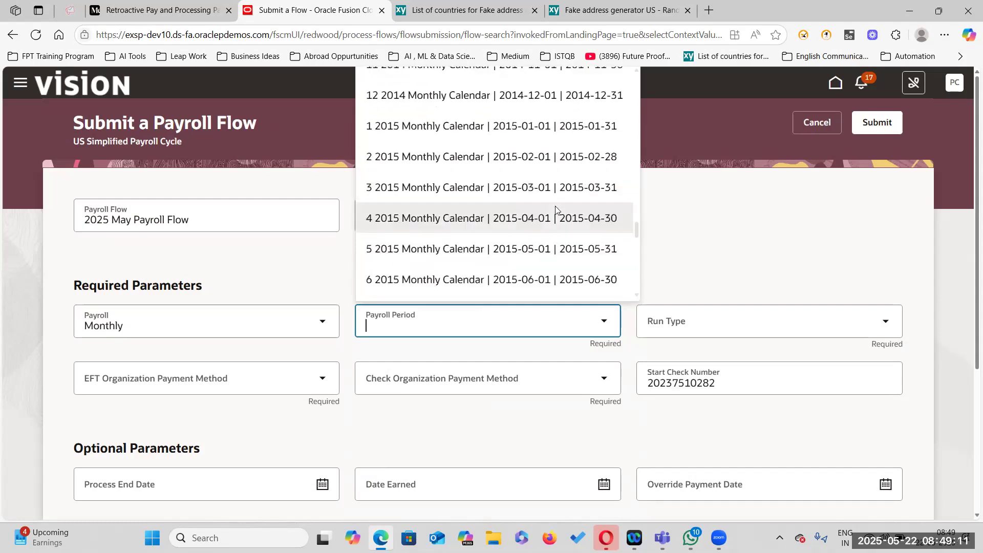
scroll(555, 207, down, 15)
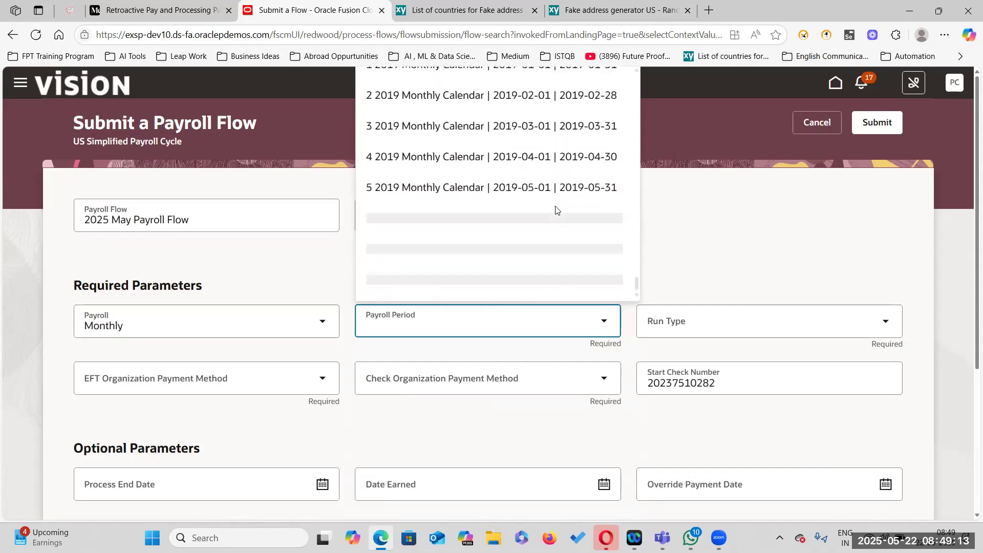
scroll(542, 212, down, 10)
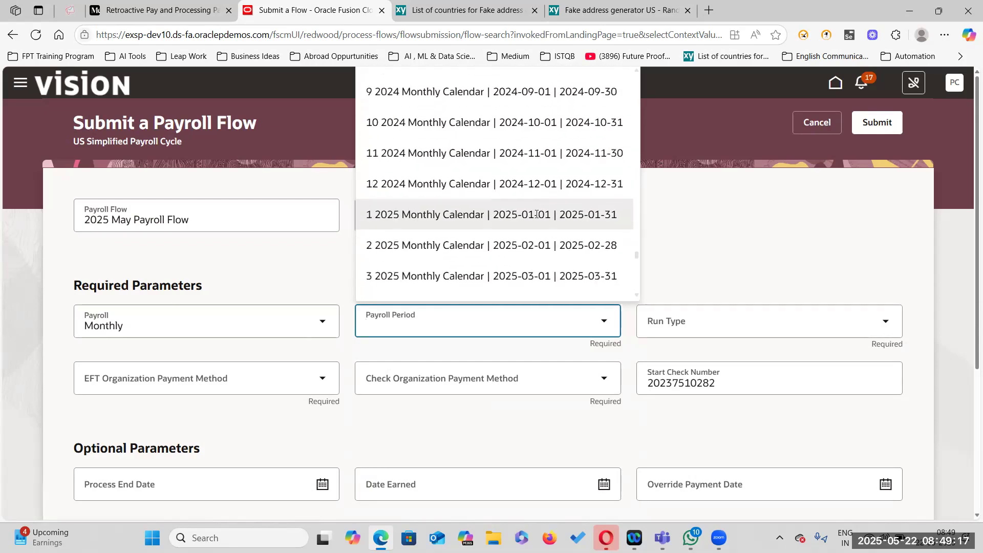
scroll(360, 216, down, 2)
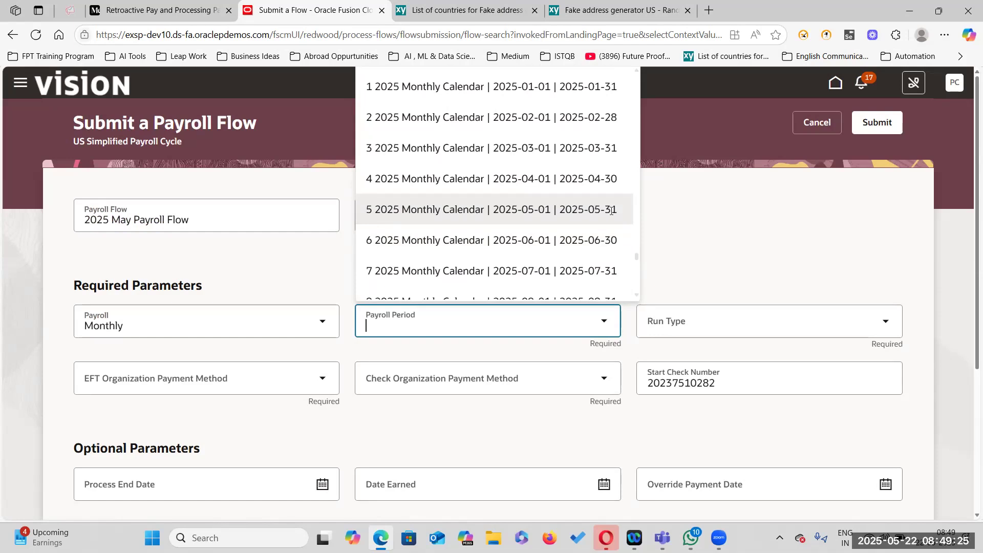
click(591, 209)
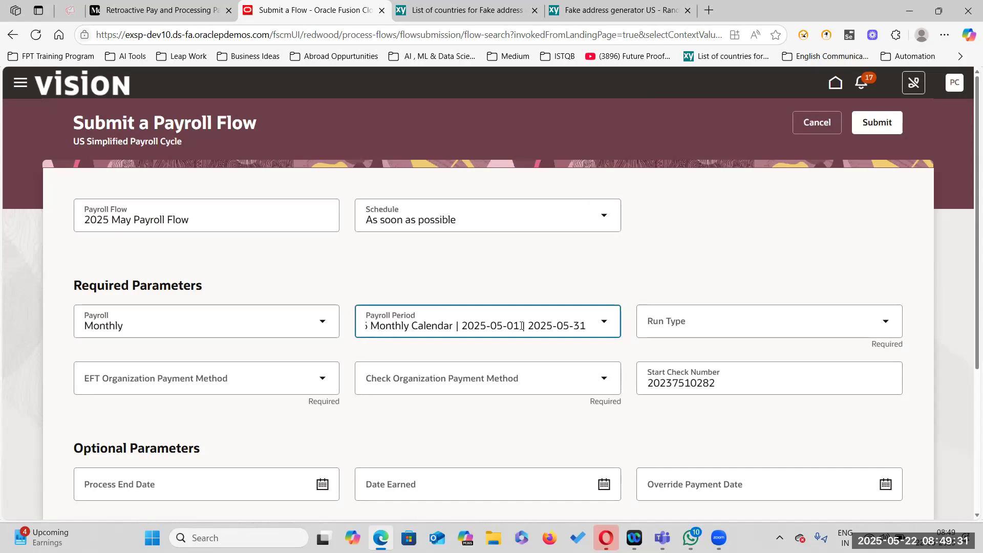
- Choose run type Regular, set both EFT and check payment methods to Check, and submit the flow
click(690, 325)
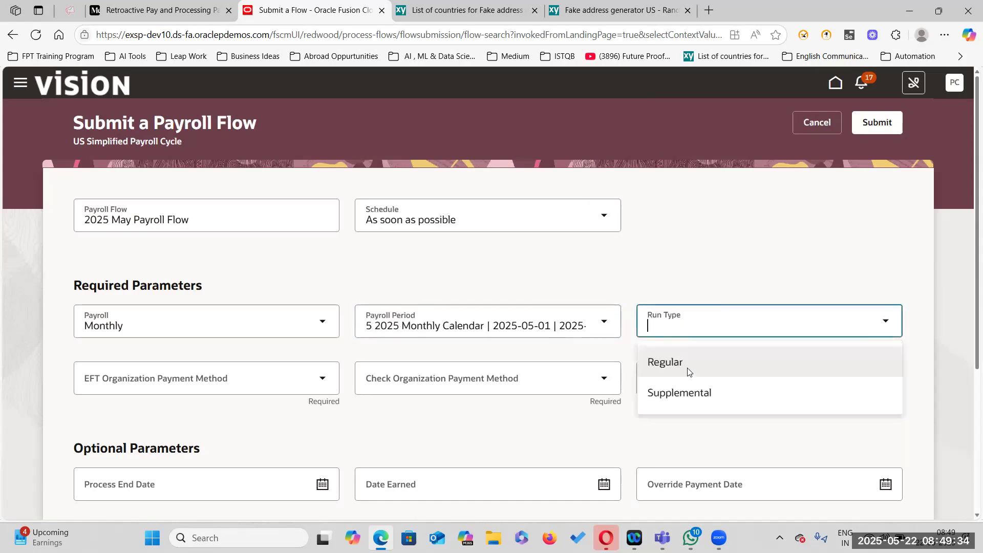
click(688, 370)
click(316, 374)
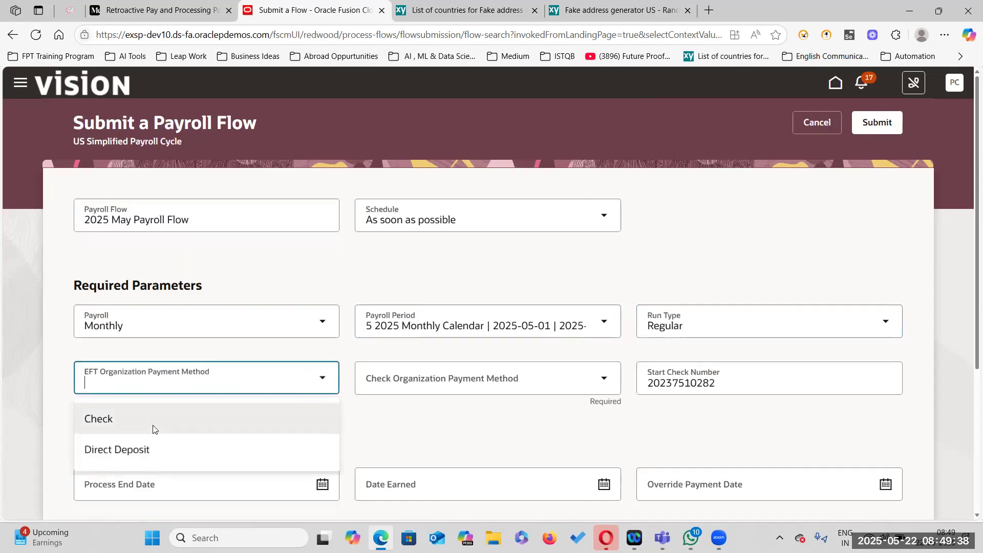
click(153, 428)
click(520, 378)
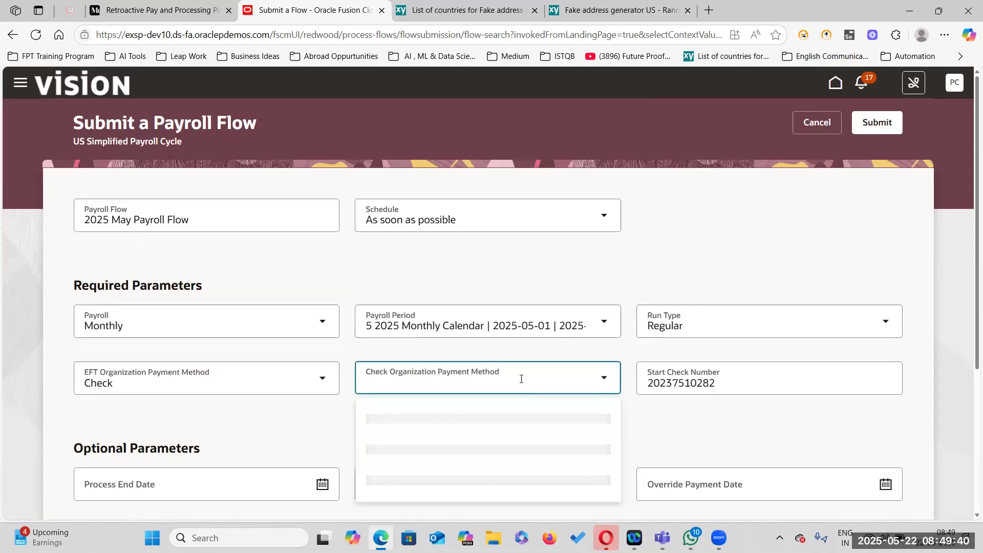
click(425, 421)
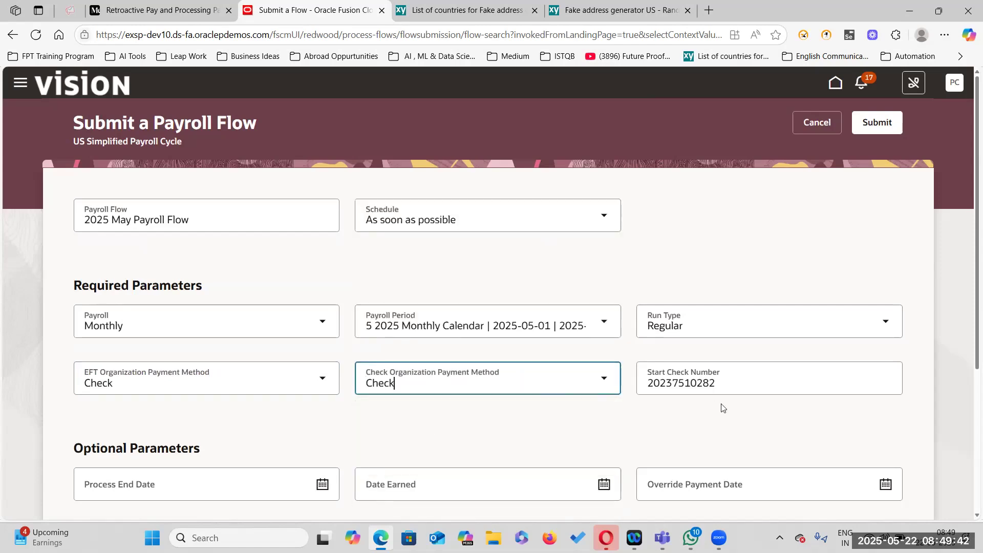
scroll(709, 418, down, 2)
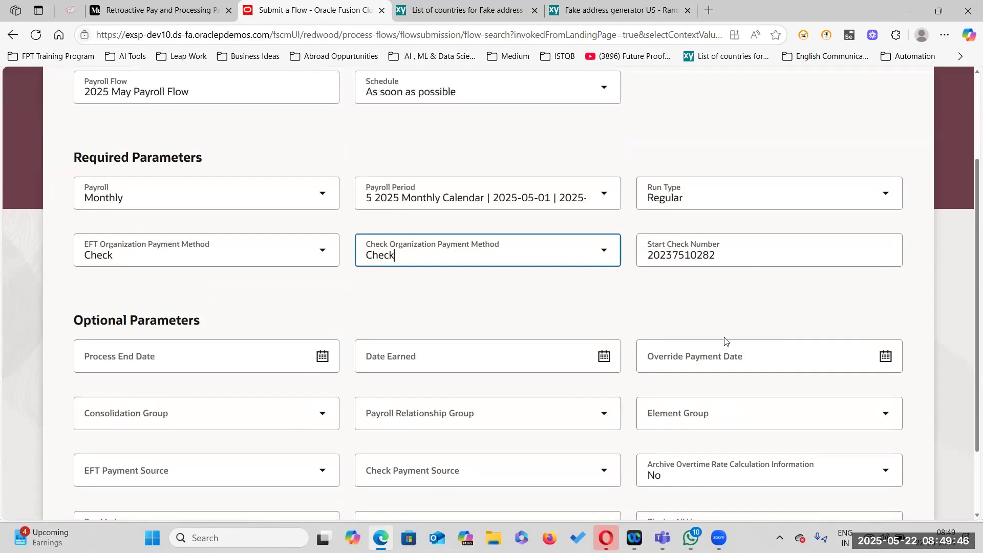
scroll(724, 340, down, 2)
scroll(724, 338, up, 4)
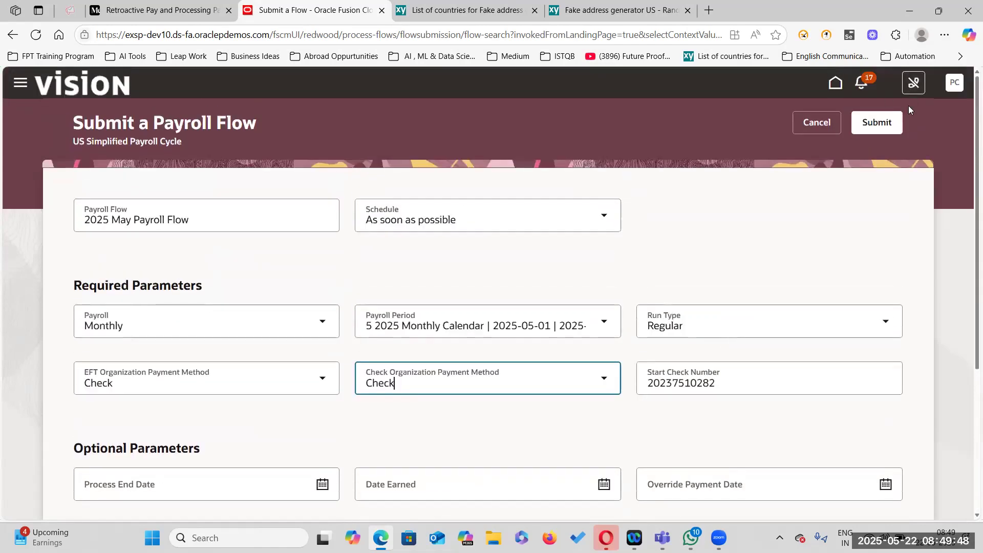
click(877, 123)
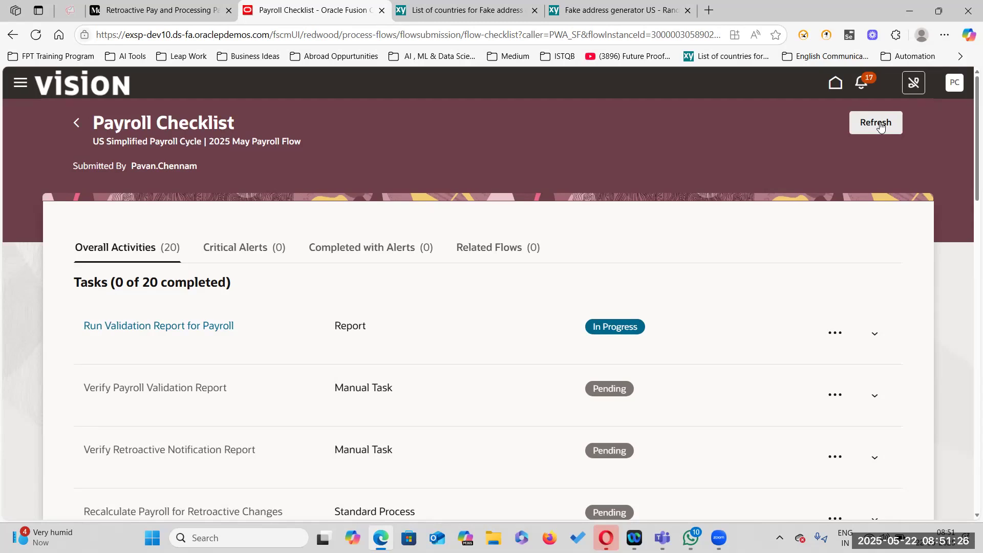
- Refresh the checklist until Run Validation Report for Payroll shows Completed
click(881, 128)
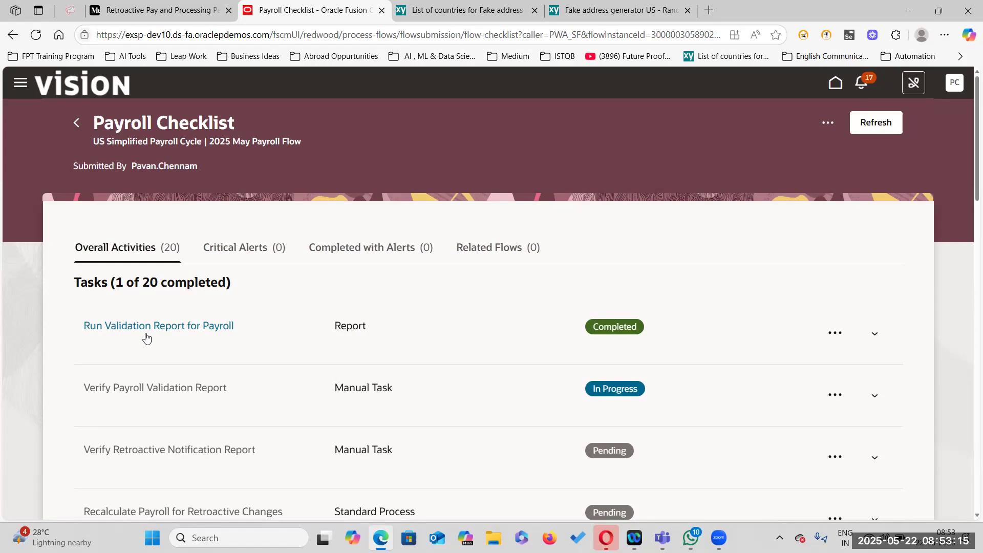
scroll(490, 348, down, 2)
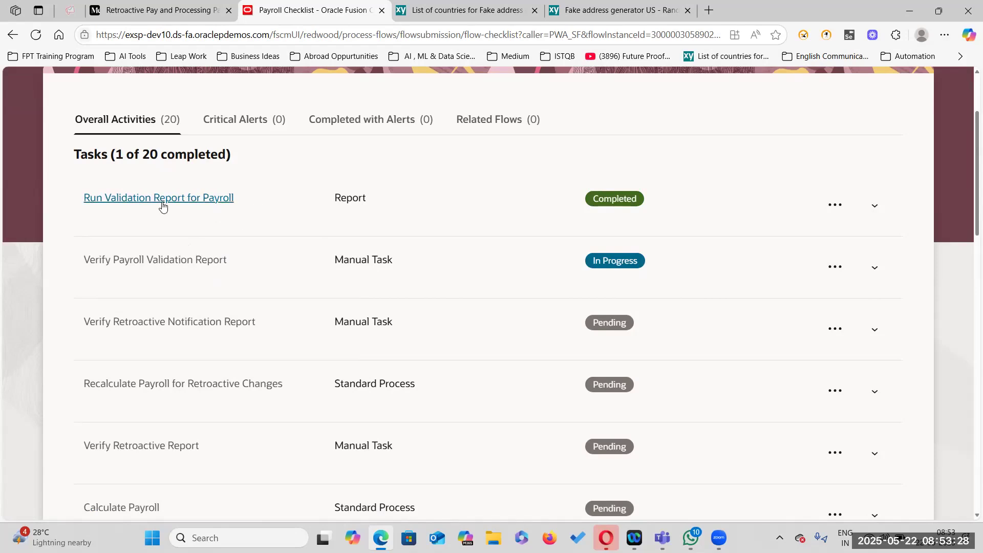
- Mark Verify Payroll Validation Report and Verify Retroactive Notification Report as complete
click(835, 267)
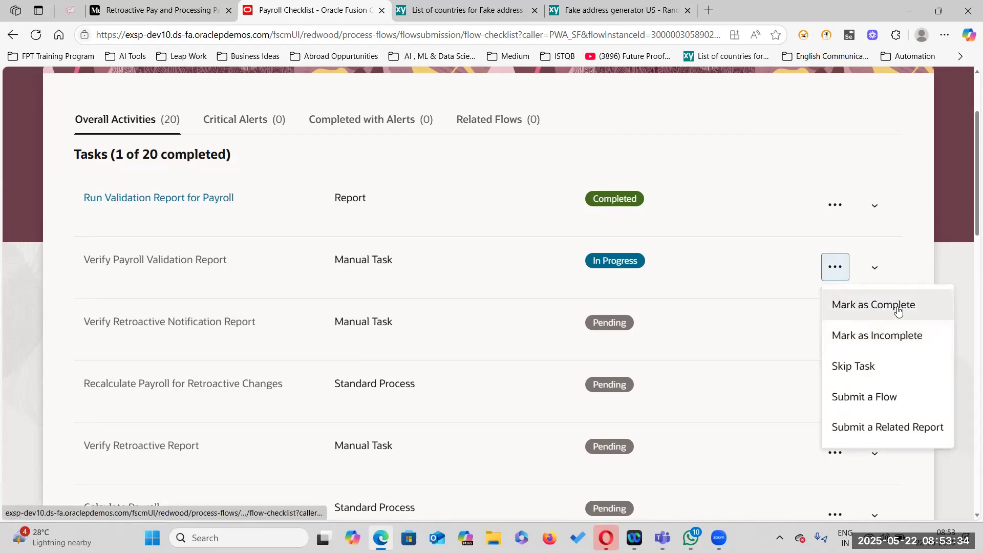
click(912, 305)
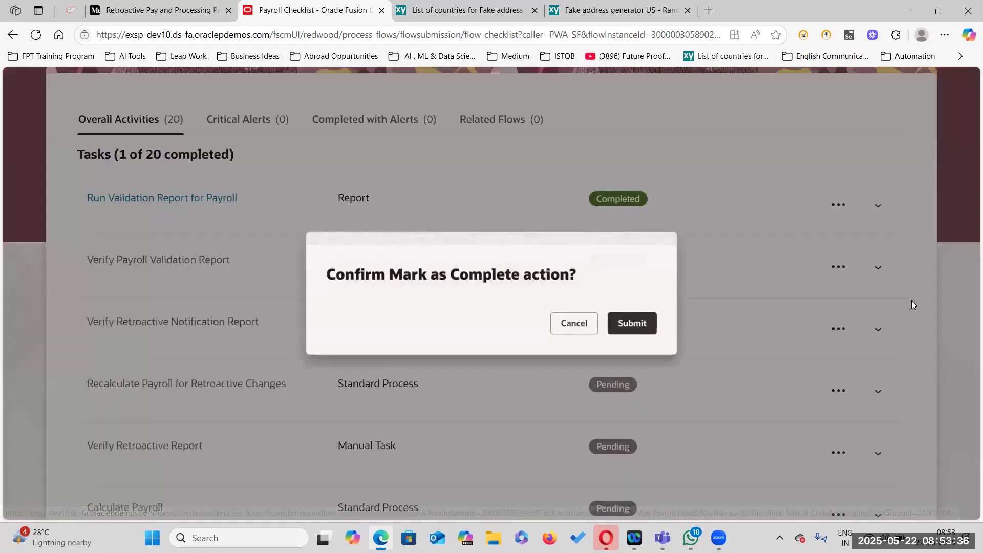
click(642, 324)
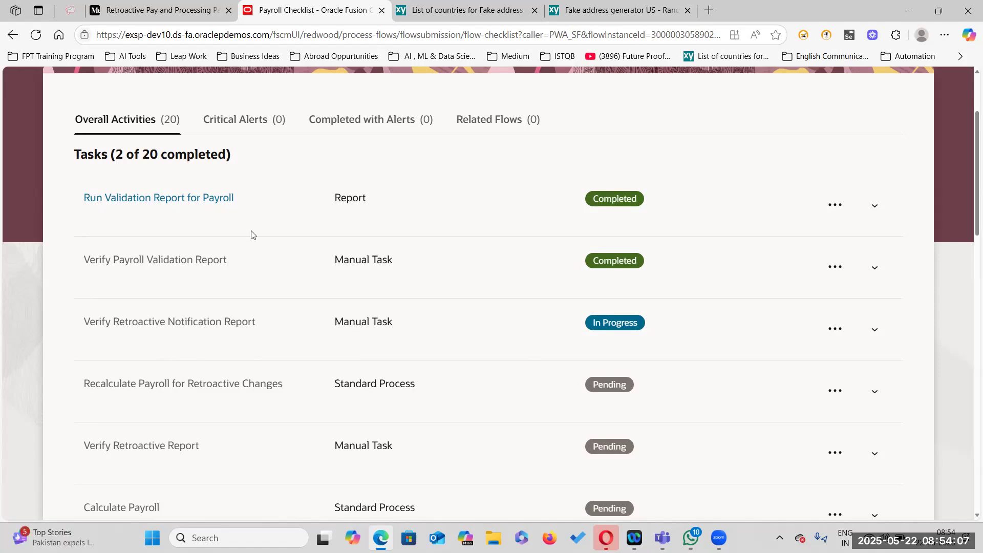
click(835, 329)
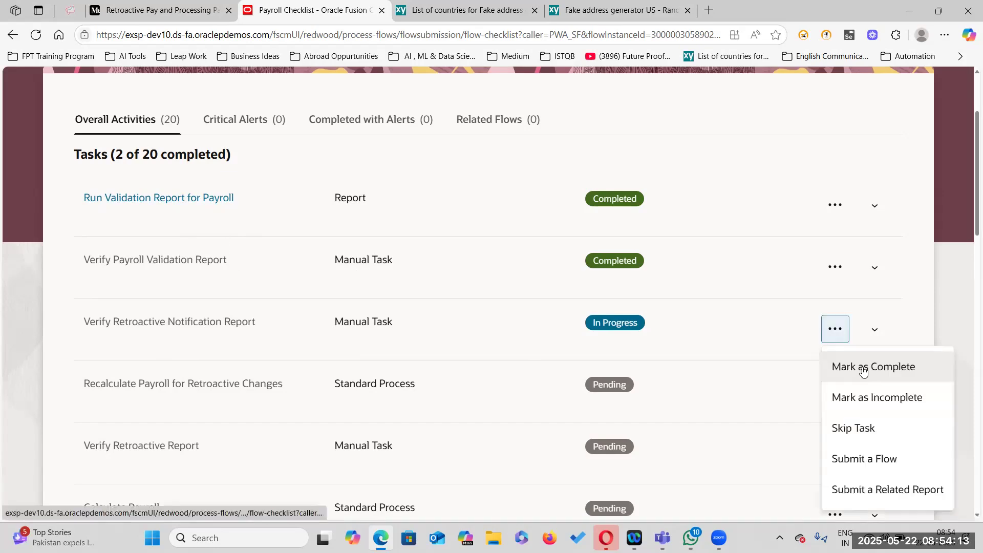
click(863, 368)
click(652, 329)
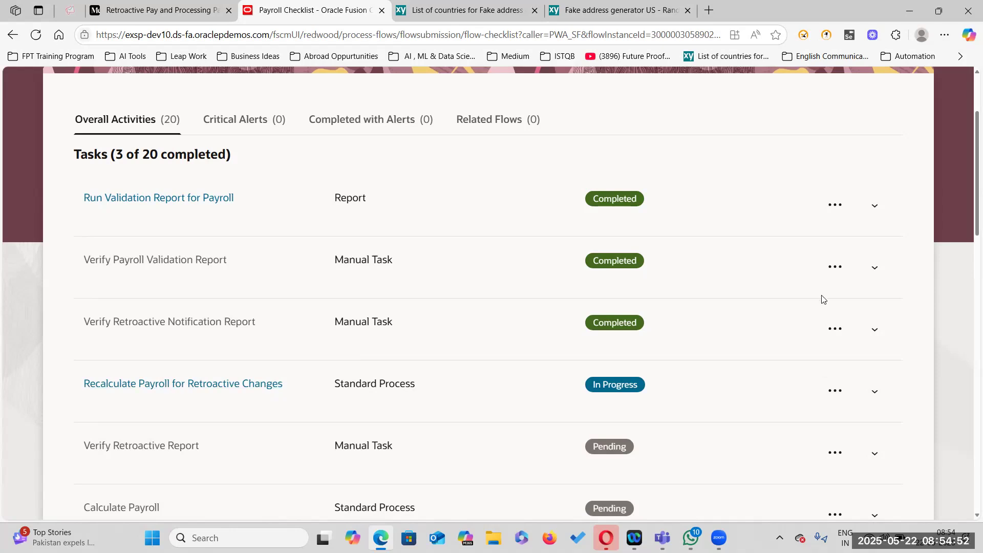
scroll(822, 294, up, 3)
- Mark Verify Retroactive Report complete and refresh until Calculate Payroll and Gross-to-Net Report finish
click(879, 122)
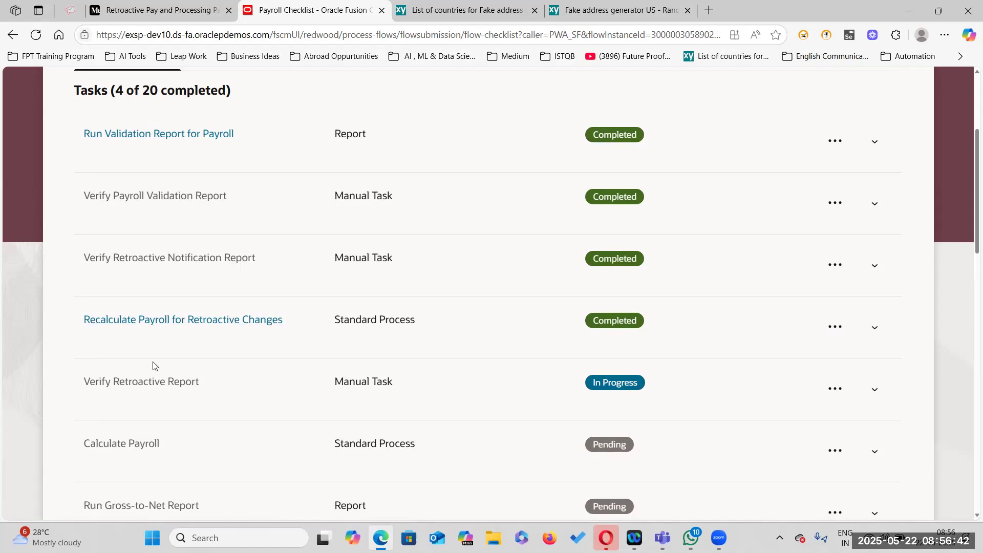
click(830, 392)
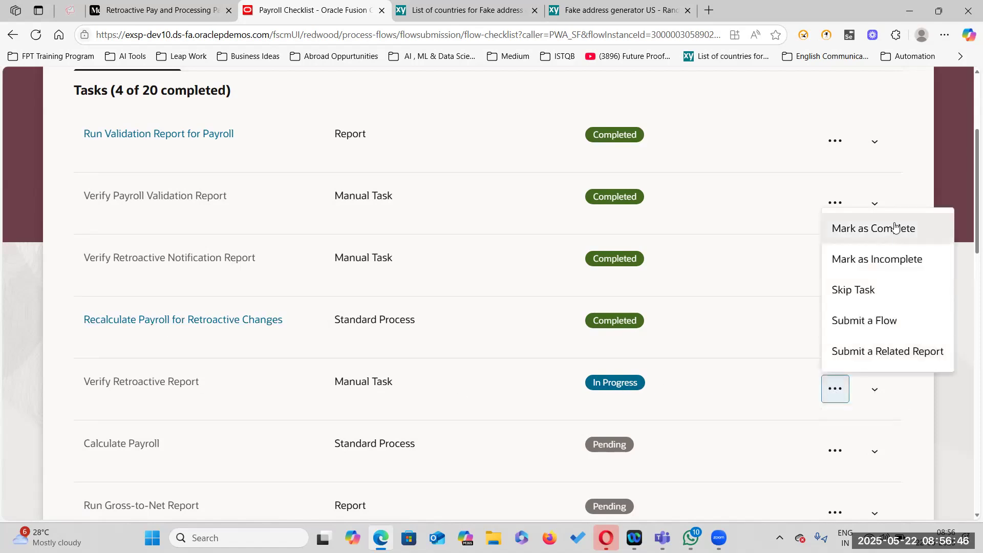
click(888, 233)
click(634, 322)
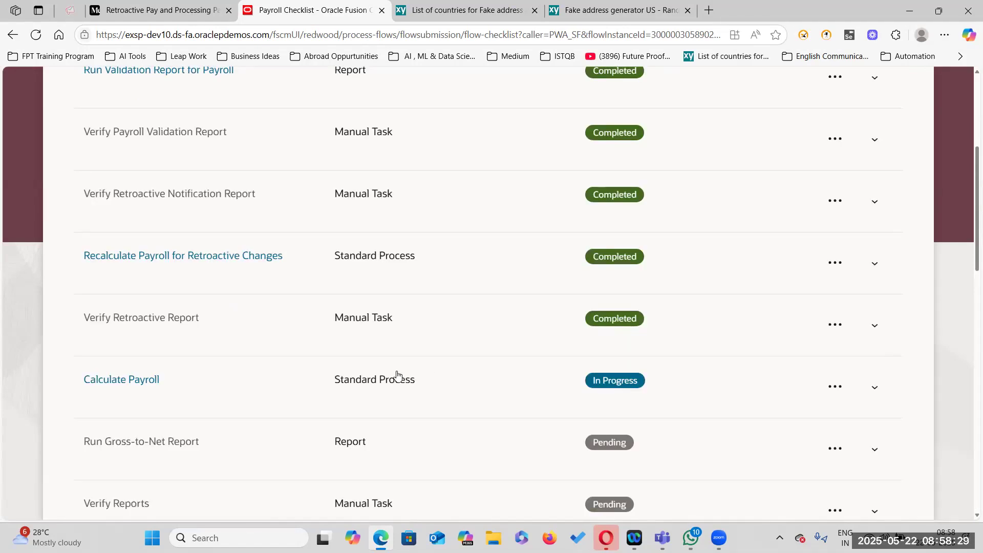
scroll(745, 309, up, 5)
click(876, 124)
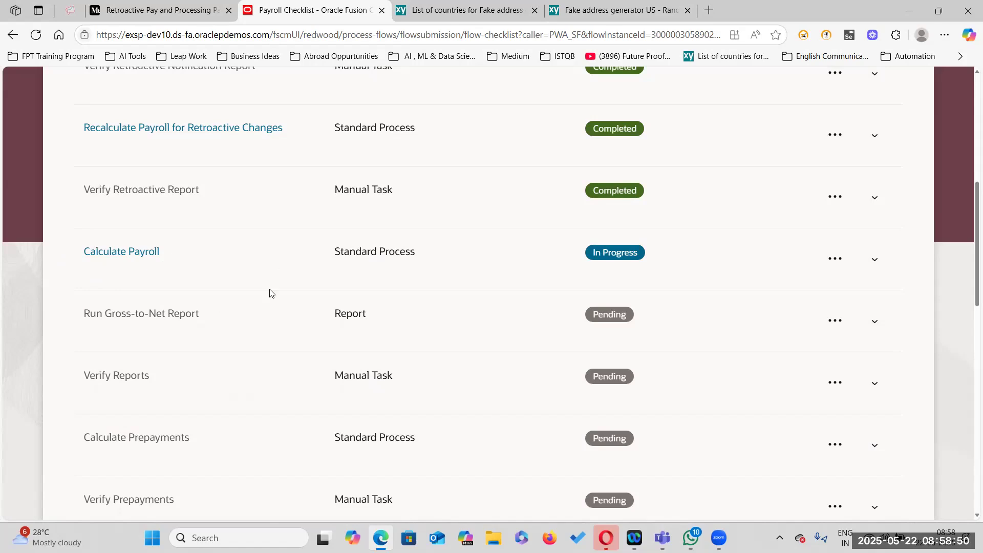
scroll(184, 318, up, 1)
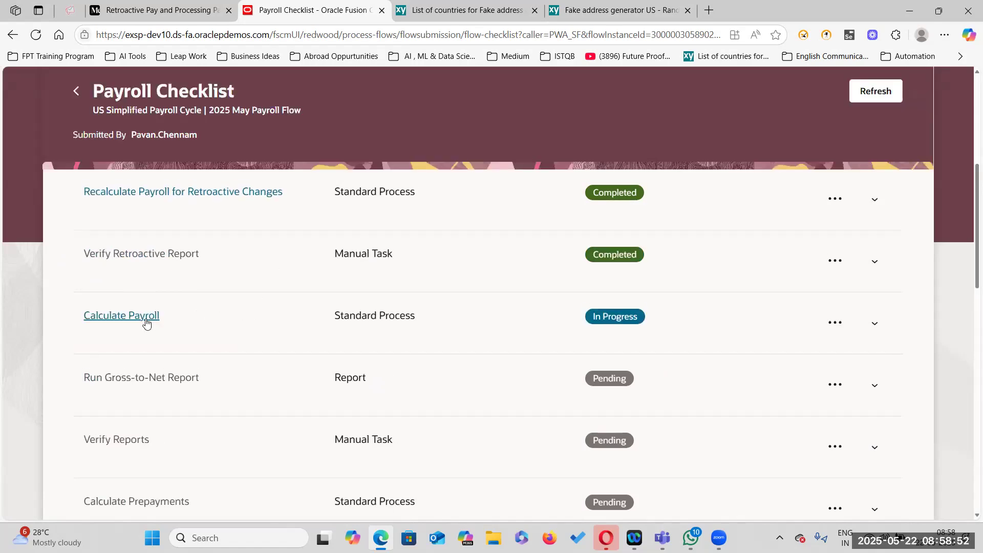
scroll(241, 344, up, 1)
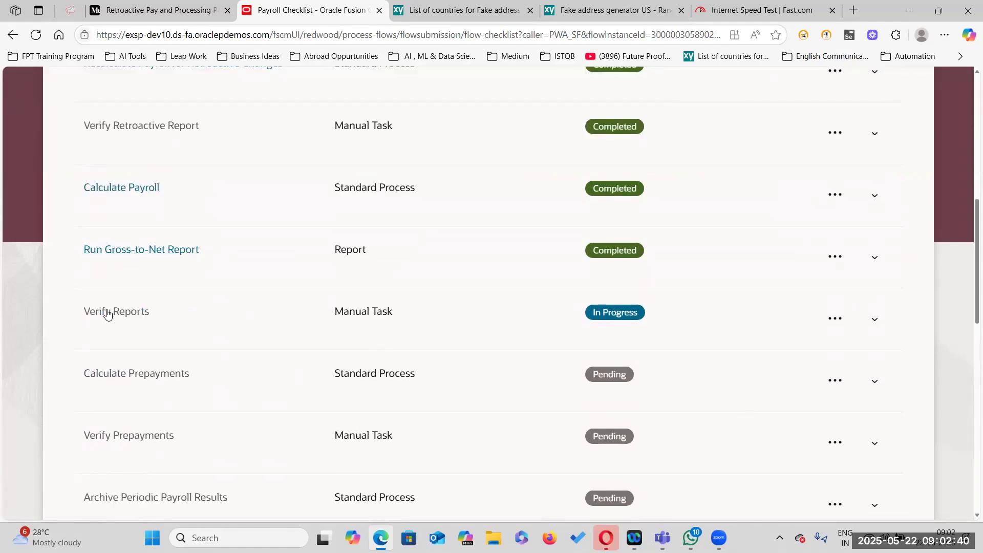
- Mark Verify Reports complete and refresh until Calculate Prepayments shows completed
click(835, 318)
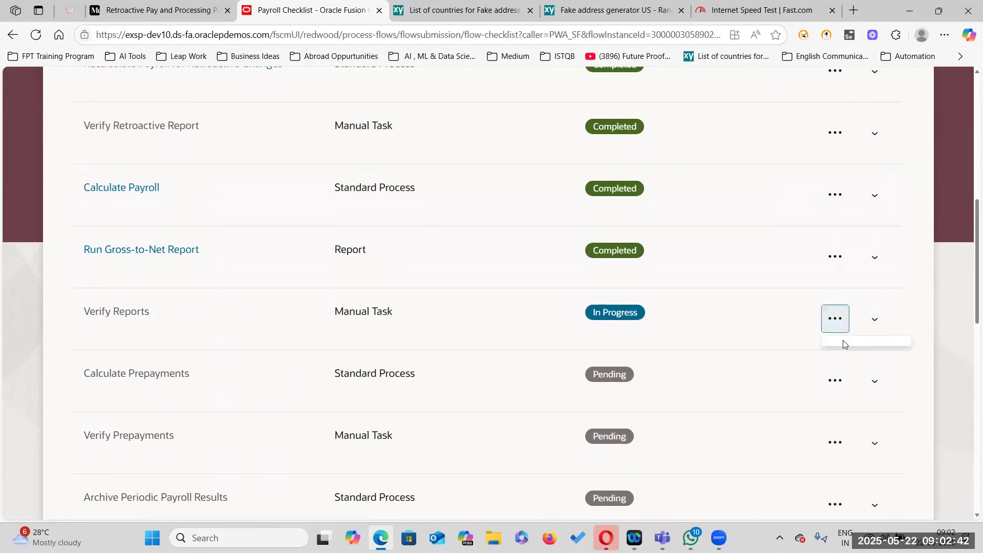
click(877, 355)
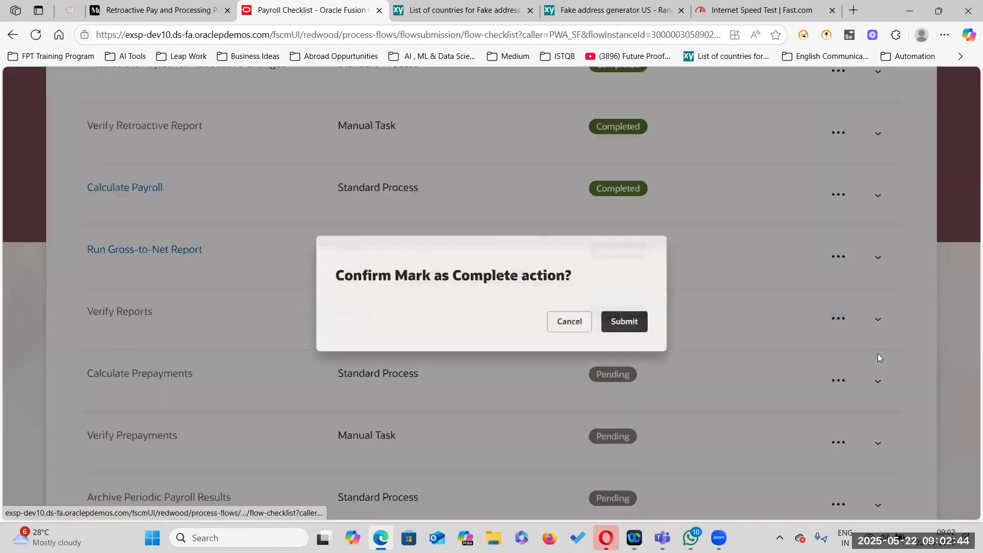
click(616, 320)
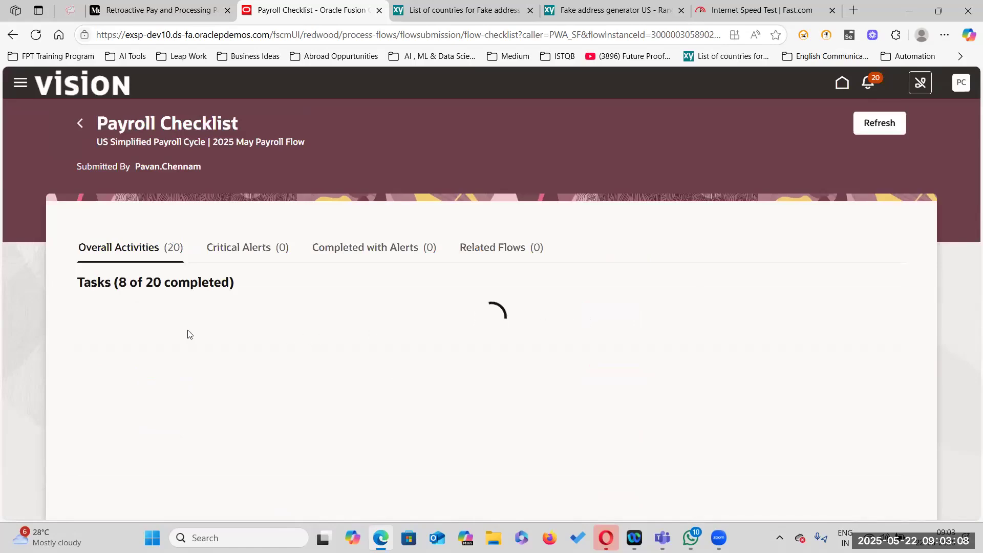
scroll(131, 410, down, 15)
scroll(132, 413, down, 3)
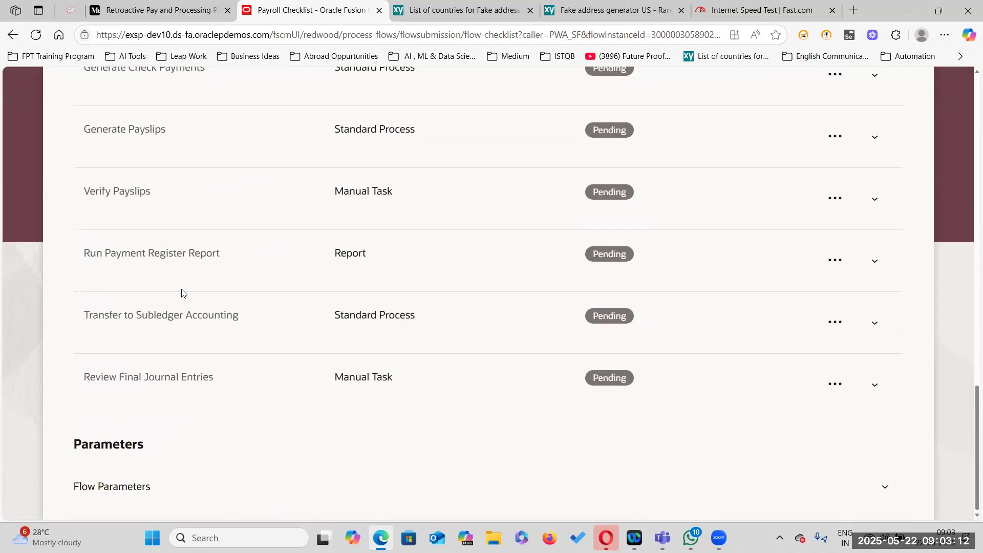
scroll(275, 327, up, 20)
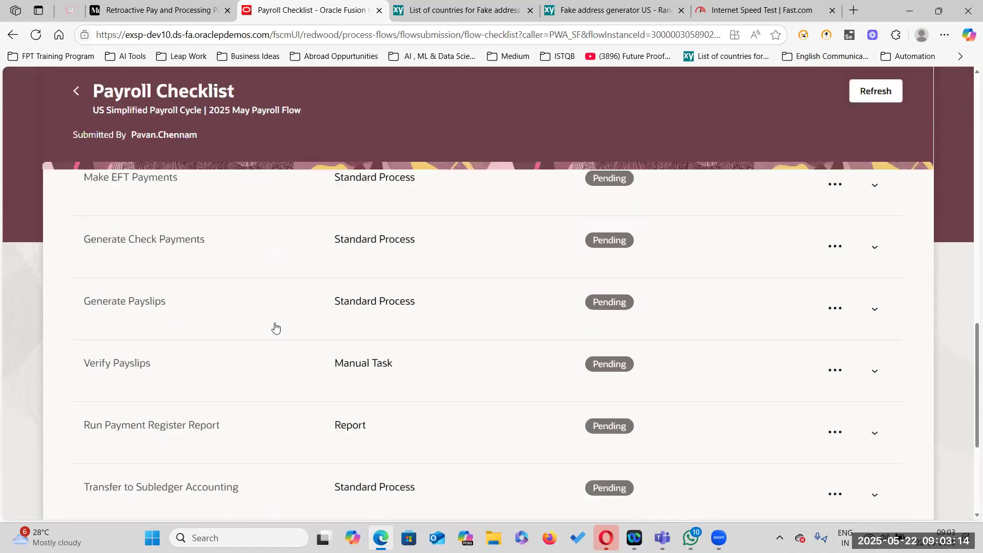
scroll(256, 357, up, 2)
scroll(345, 191, down, 11)
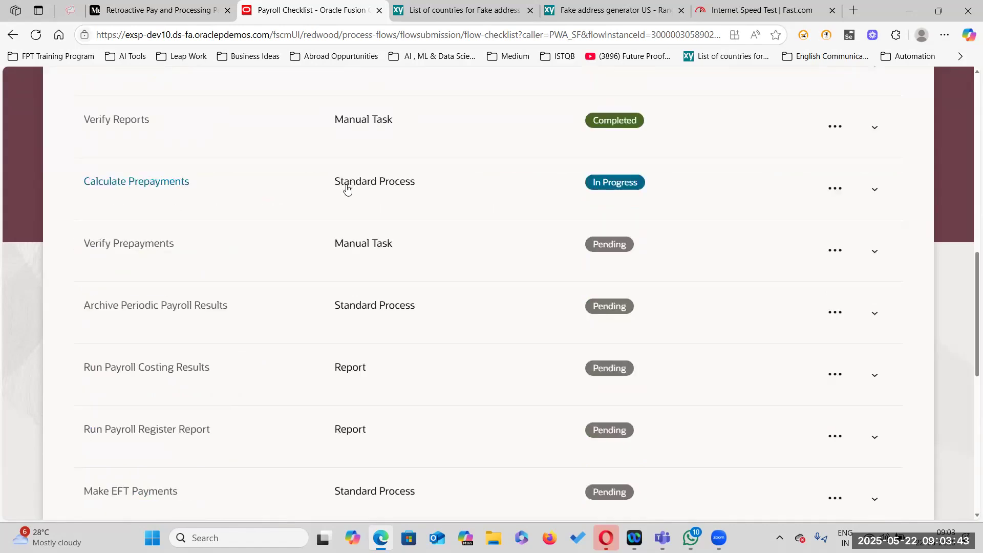
scroll(750, 276, up, 10)
click(886, 90)
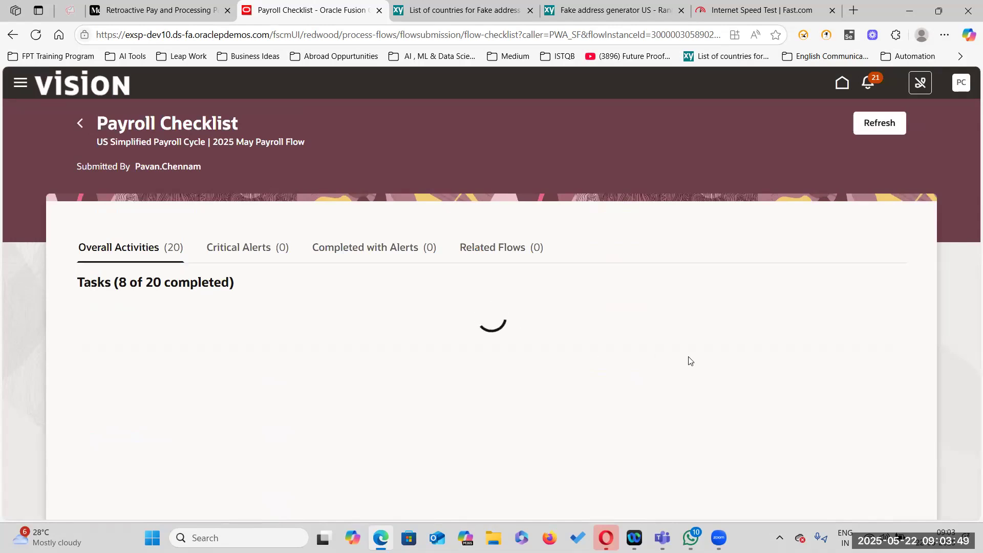
scroll(671, 388, down, 10)
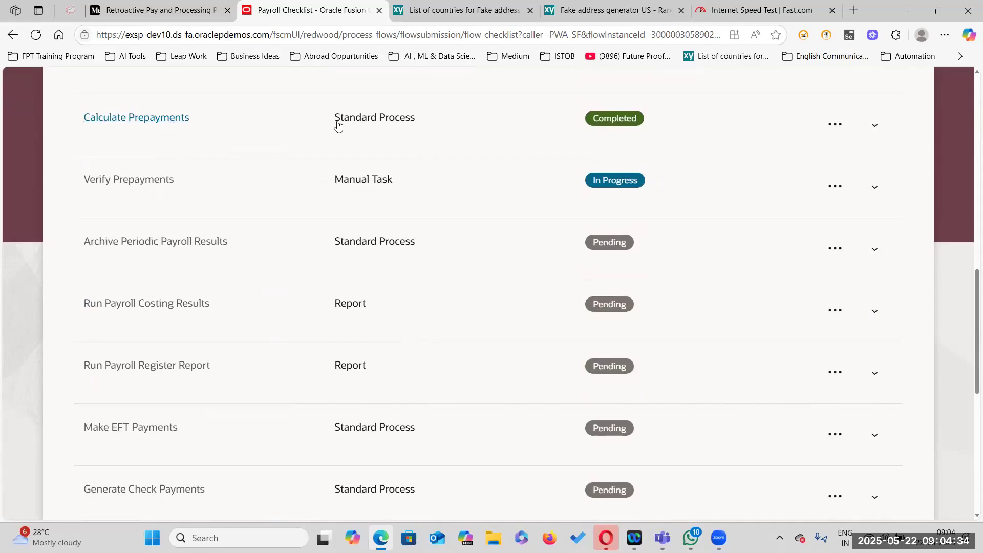
scroll(513, 154, up, 3)
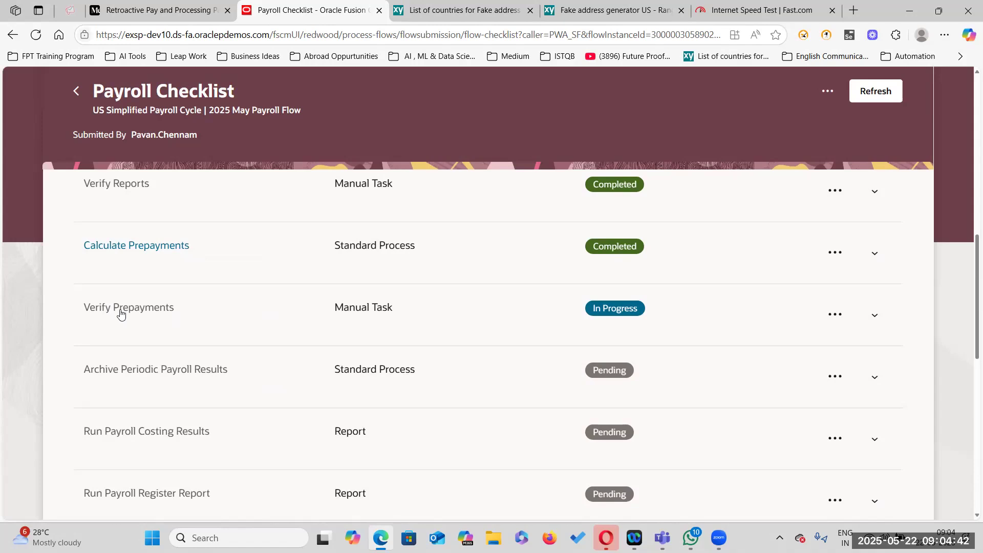
- Mark Verify Prepayments complete and refresh to see Run Payroll Register Report in progress
click(835, 314)
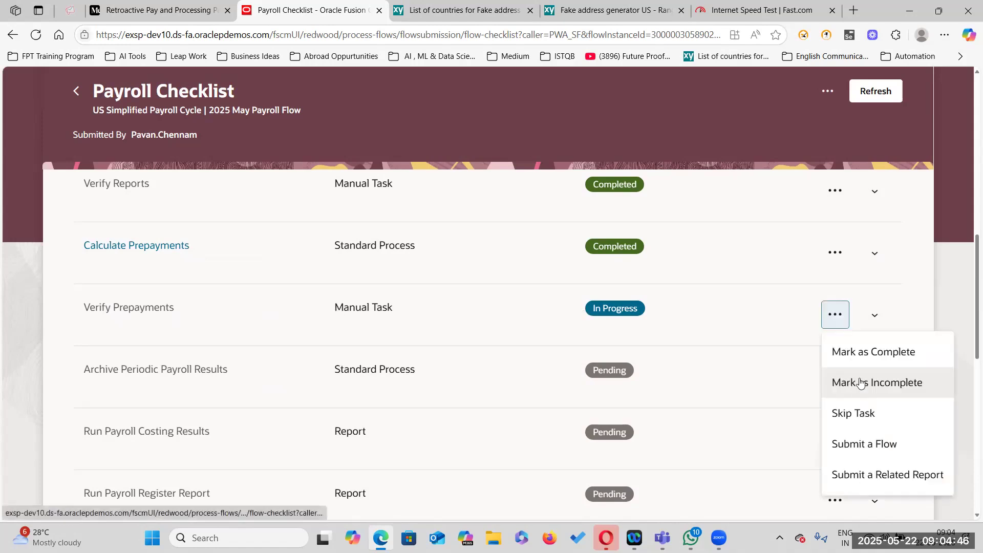
click(882, 353)
click(622, 320)
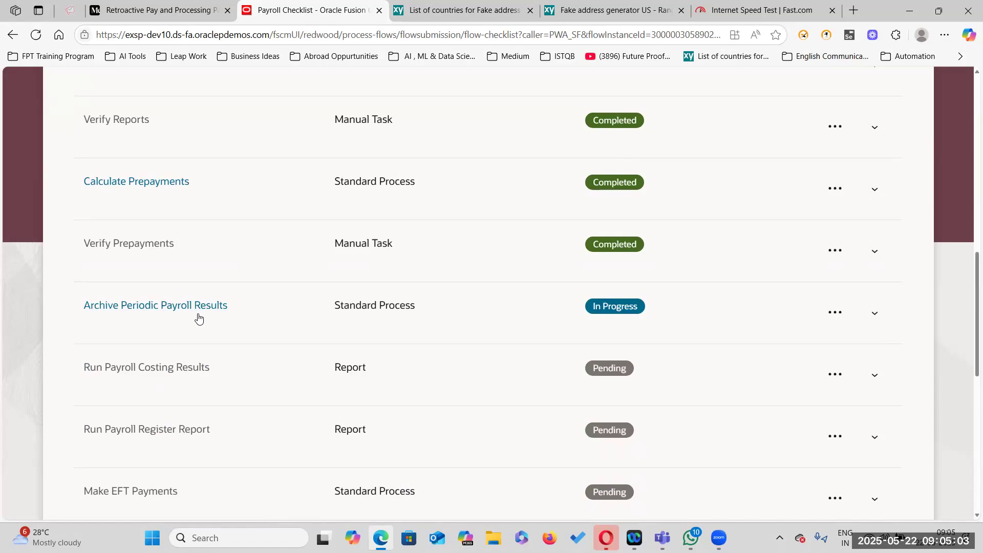
scroll(842, 182, up, 7)
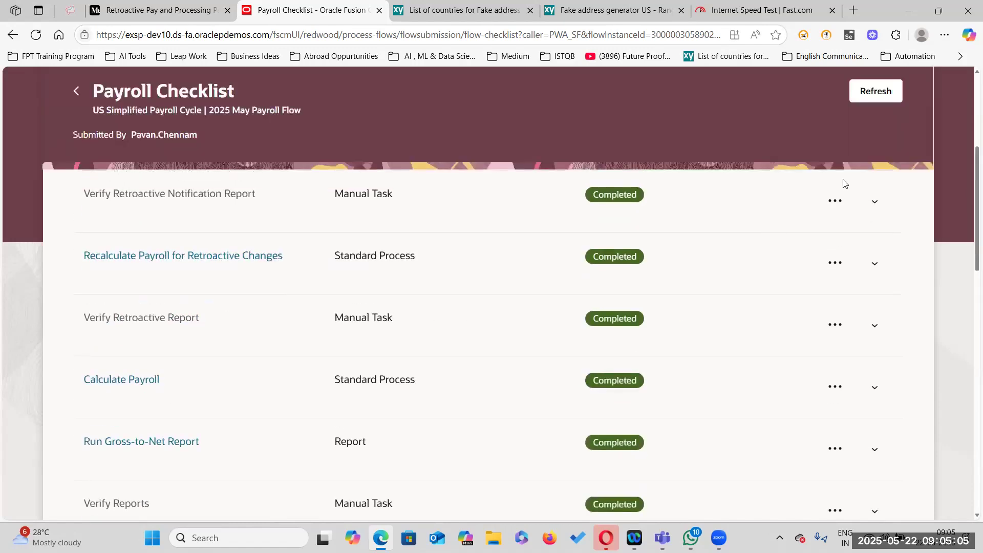
click(872, 100)
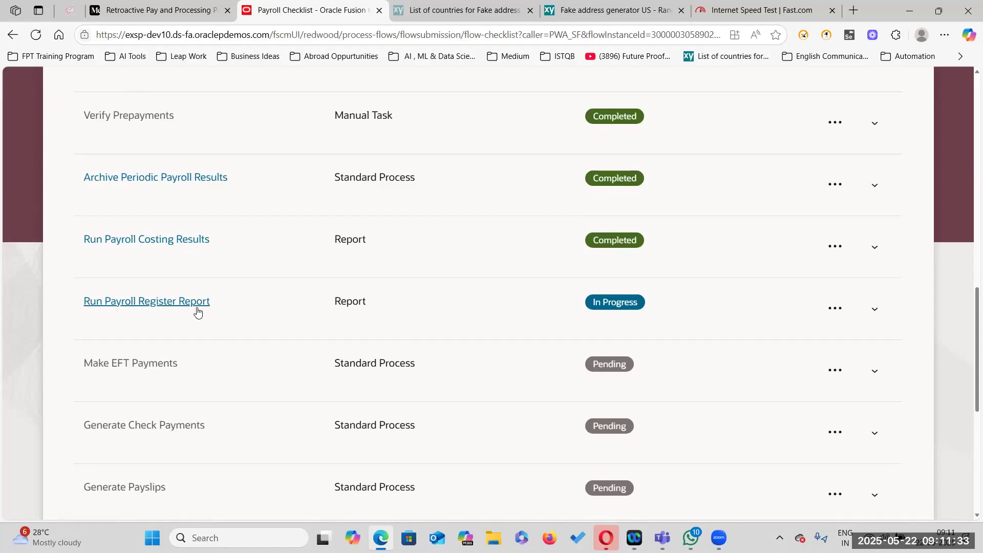
scroll(830, 142, up, 3)
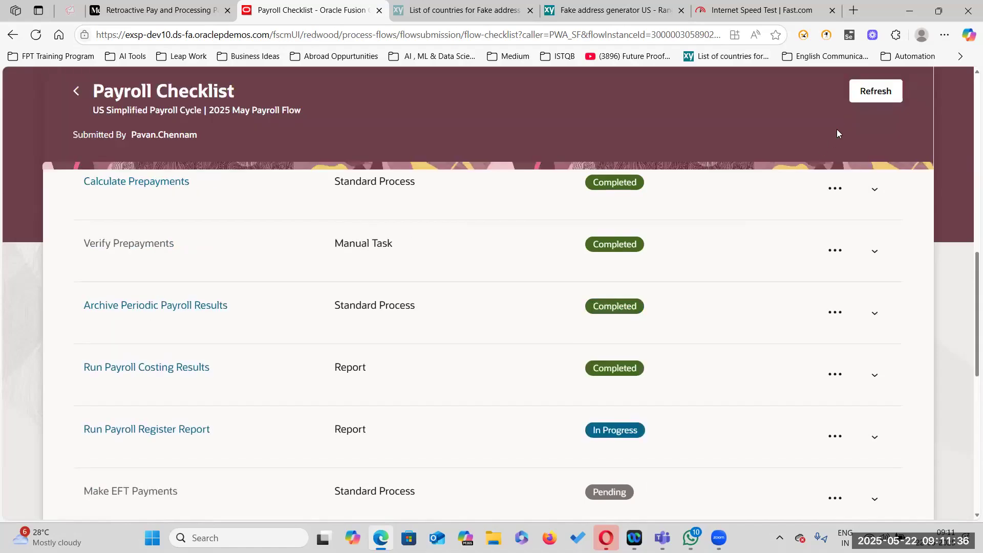
- Refresh to show Run Payroll Register Report completed and Make EFT Payments running, 13 of 20
click(875, 91)
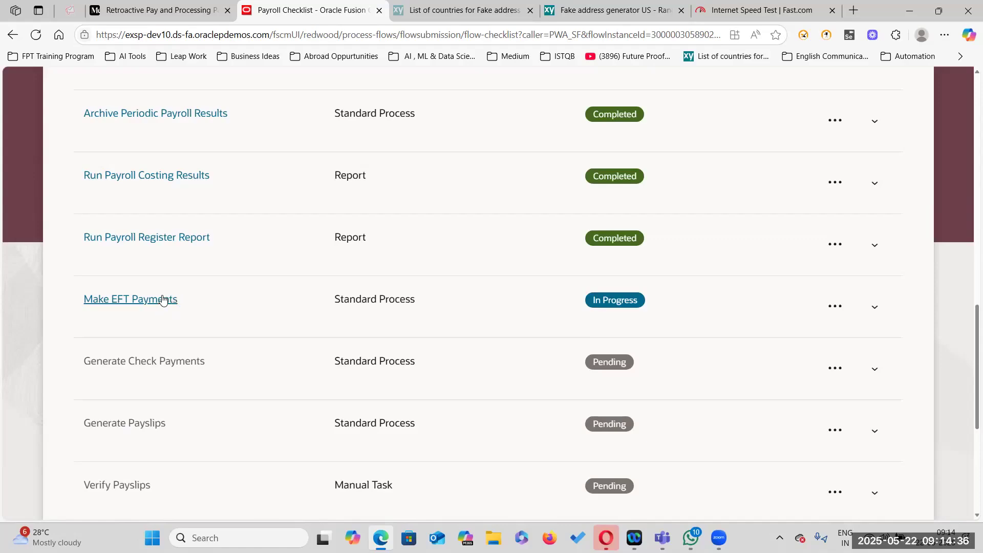
scroll(171, 305, up, 15)
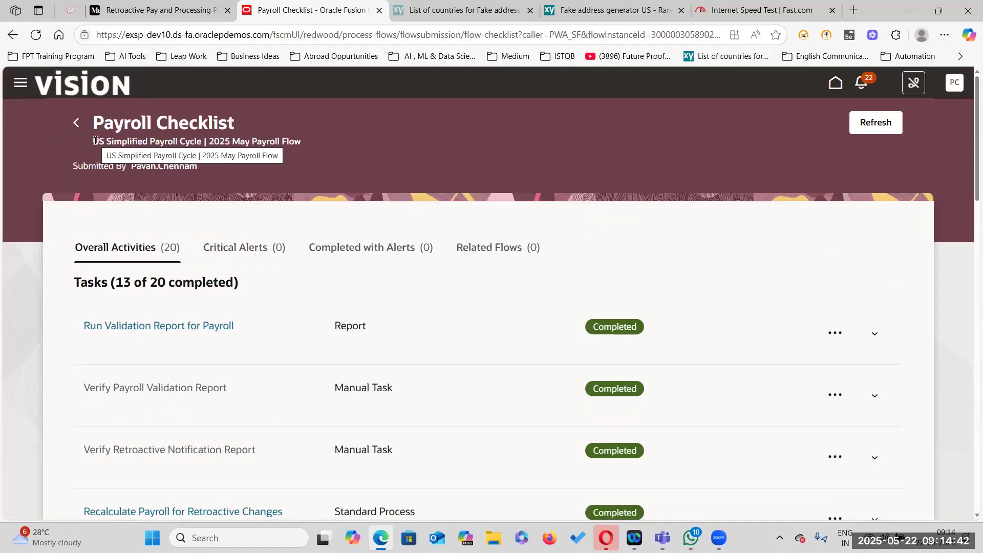
- Select the payroll flow name in the subtitle and scroll the task list to review statuses
drag(94, 139, 195, 138)
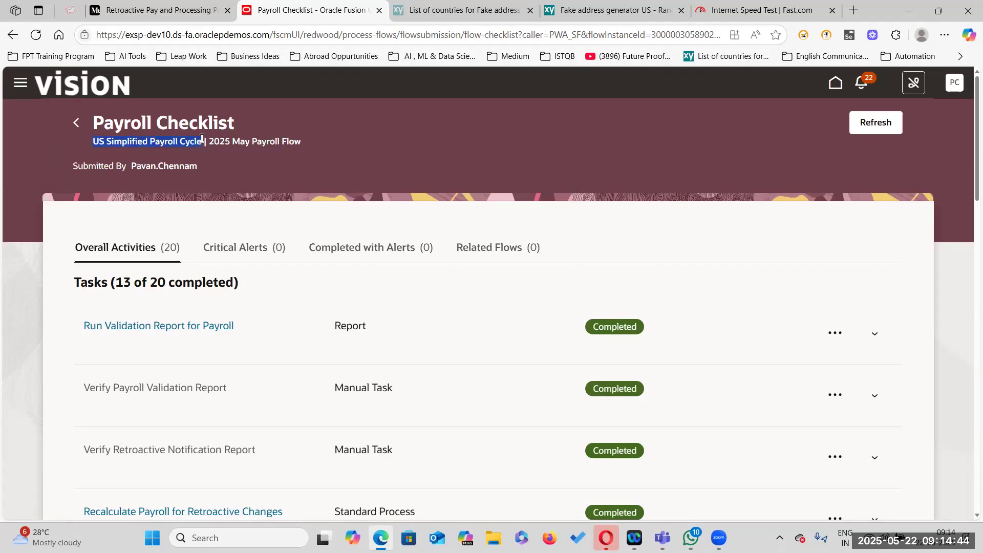
scroll(208, 375, down, 10)
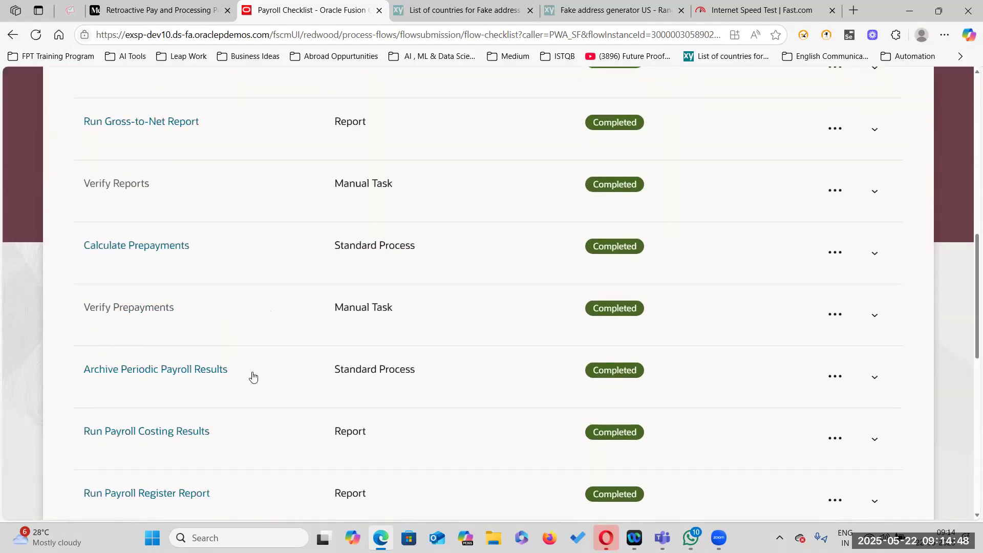
scroll(251, 378, up, 5)
scroll(253, 377, up, 5)
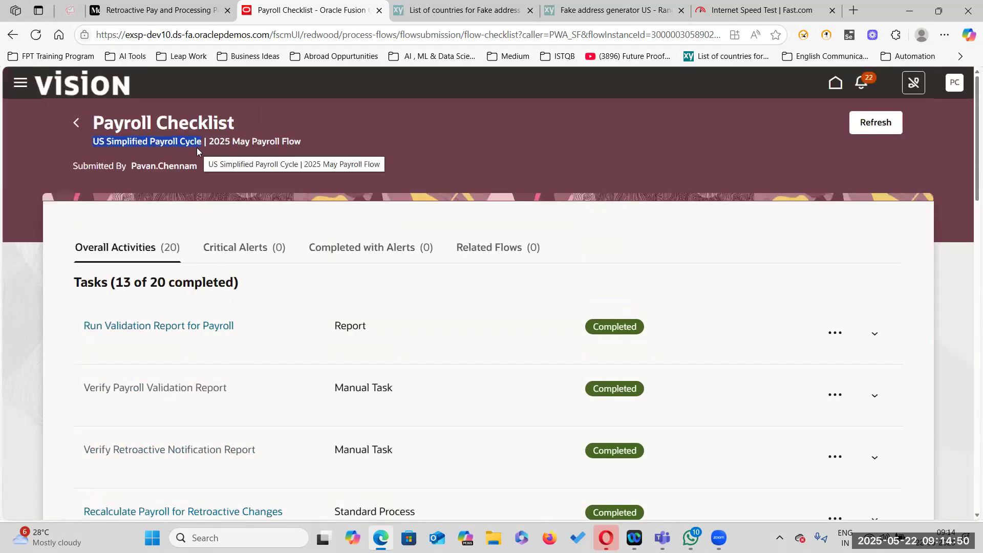
scroll(207, 375, down, 5)
scroll(207, 377, up, 5)
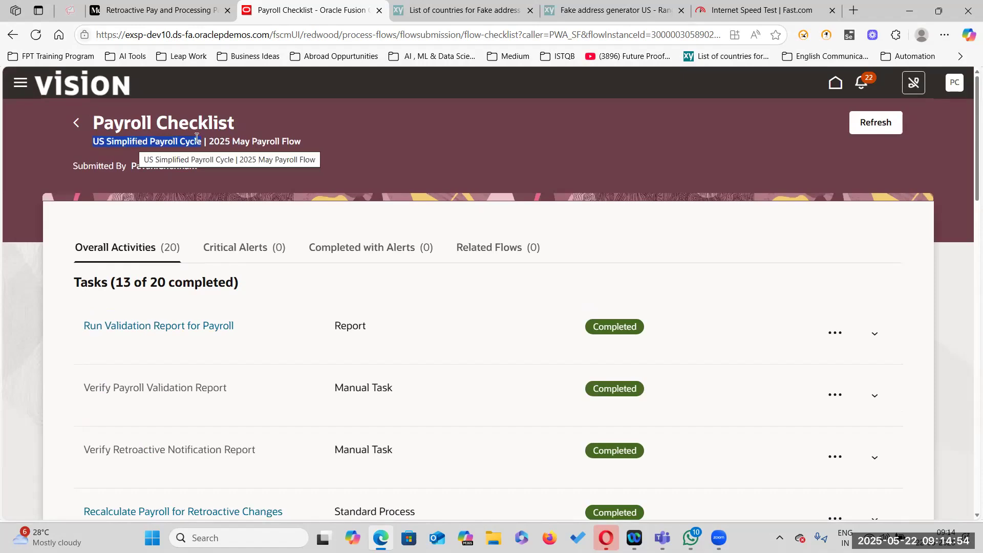
scroll(208, 348, down, 8)
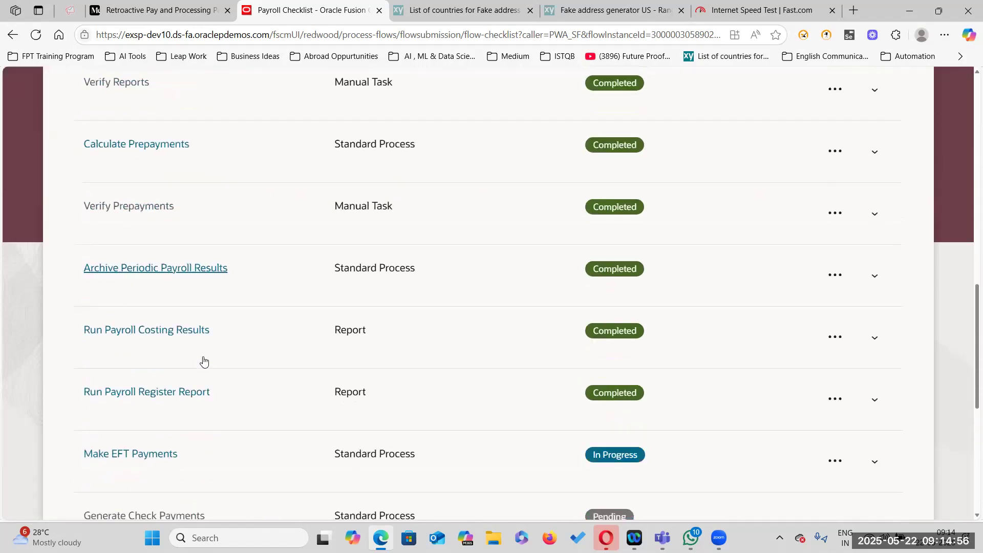
scroll(202, 361, down, 4)
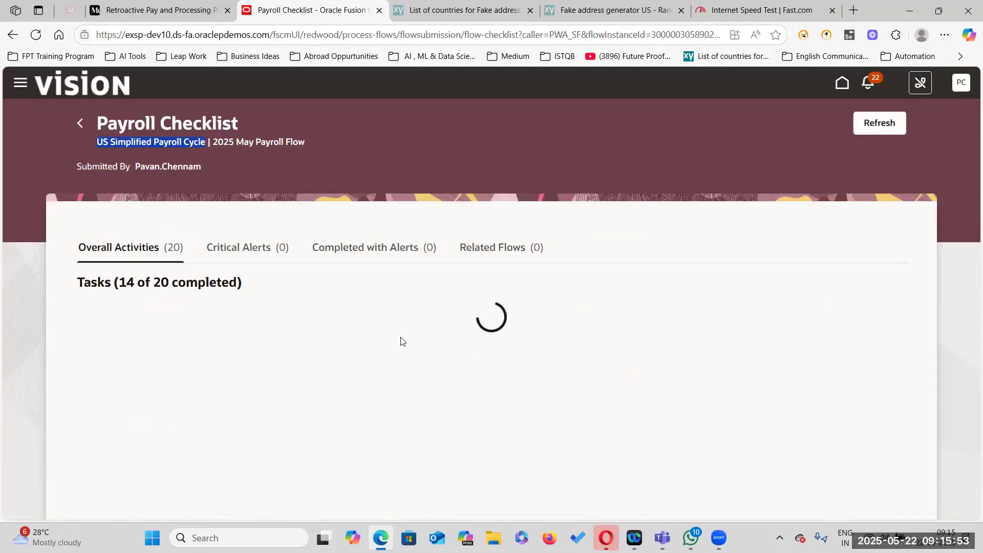
- Refresh twice to confirm Make EFT Payments completed and Generate Check Payments still running
scroll(401, 339, down, 10)
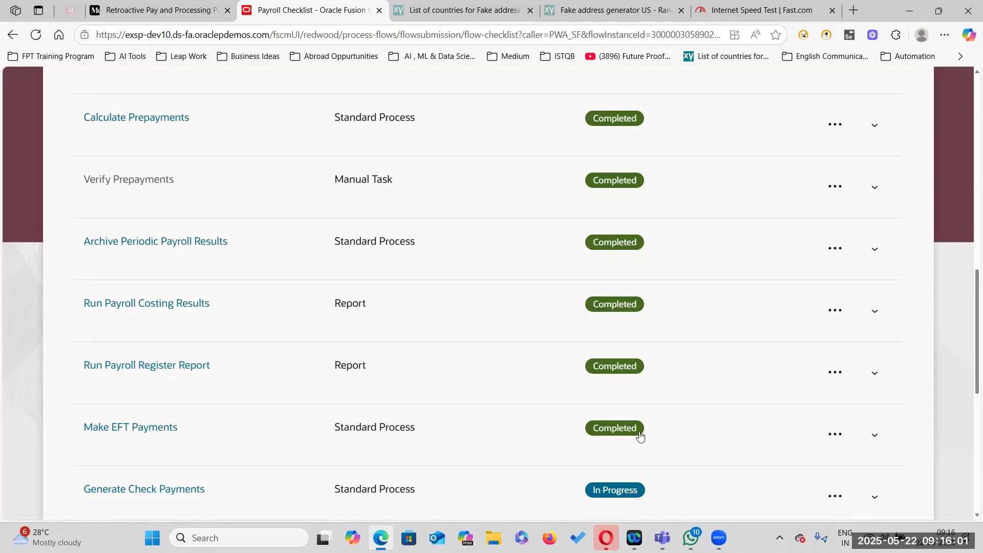
scroll(640, 436, down, 3)
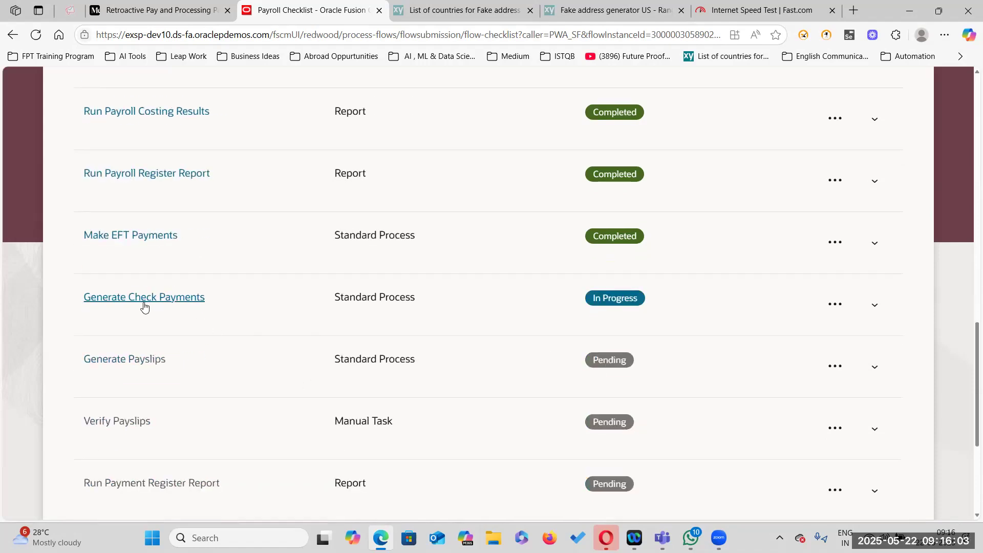
scroll(818, 296, up, 12)
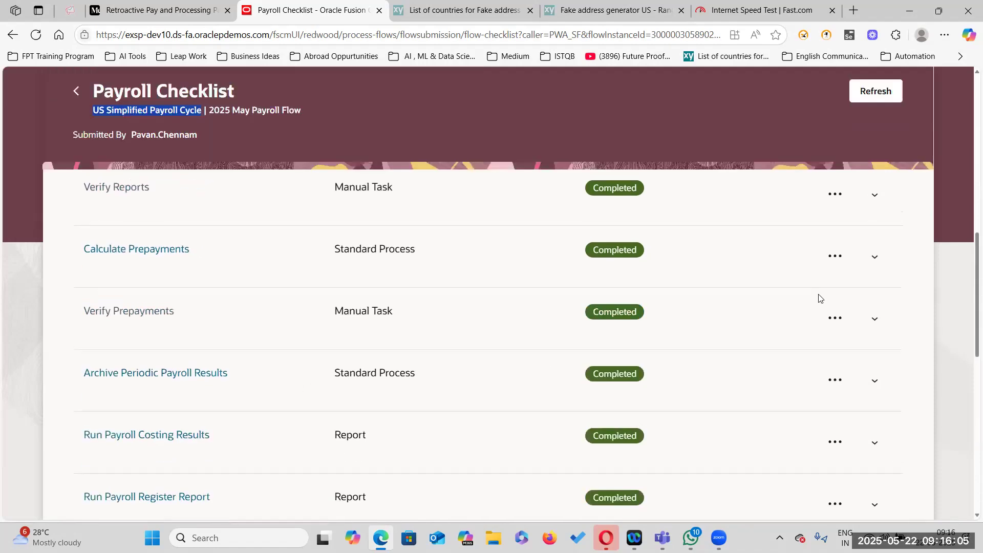
click(895, 98)
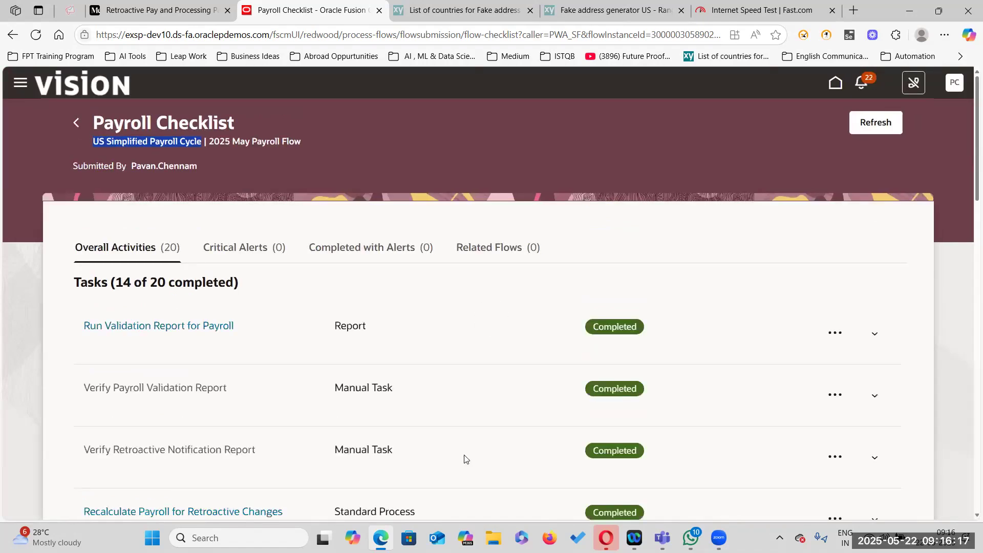
scroll(451, 392, down, 8)
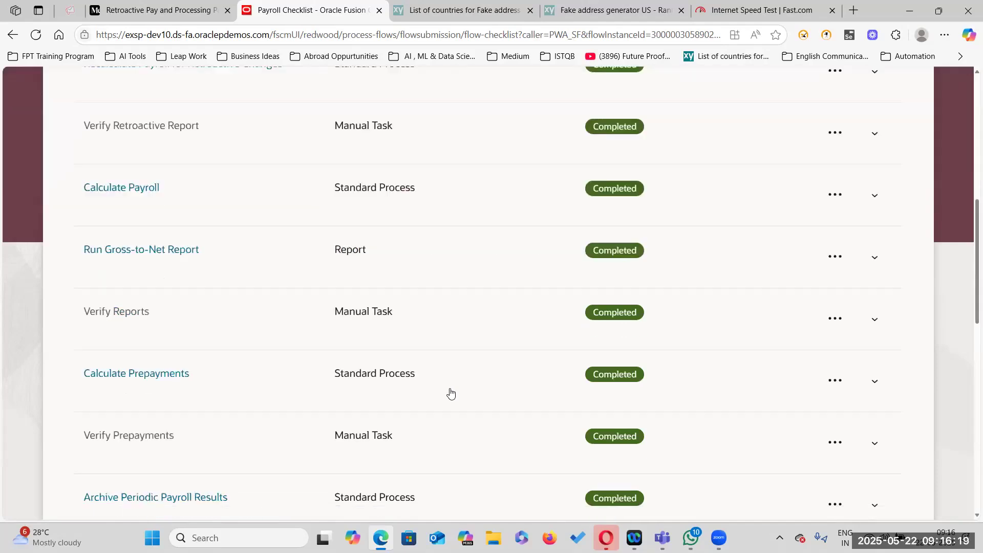
scroll(451, 392, down, 8)
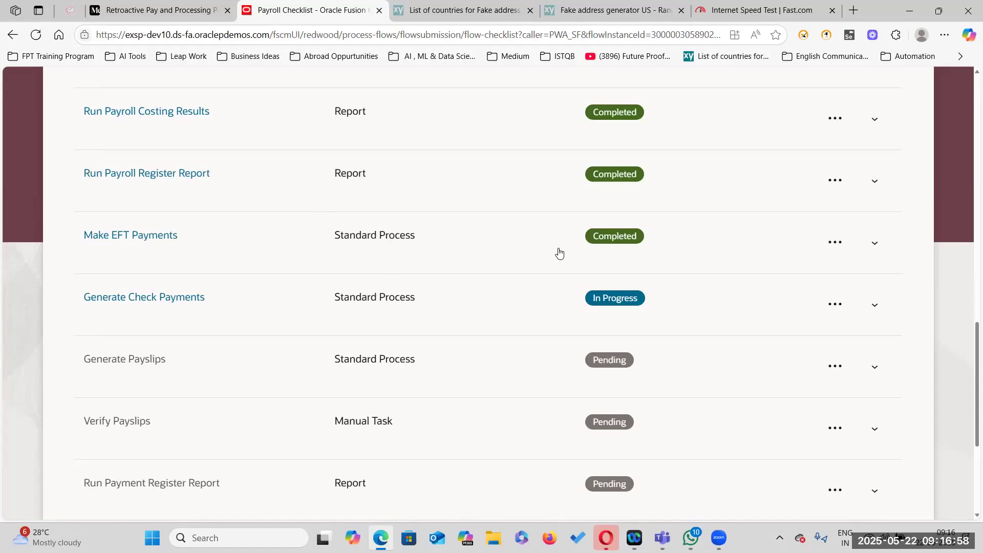
scroll(281, 263, up, 6)
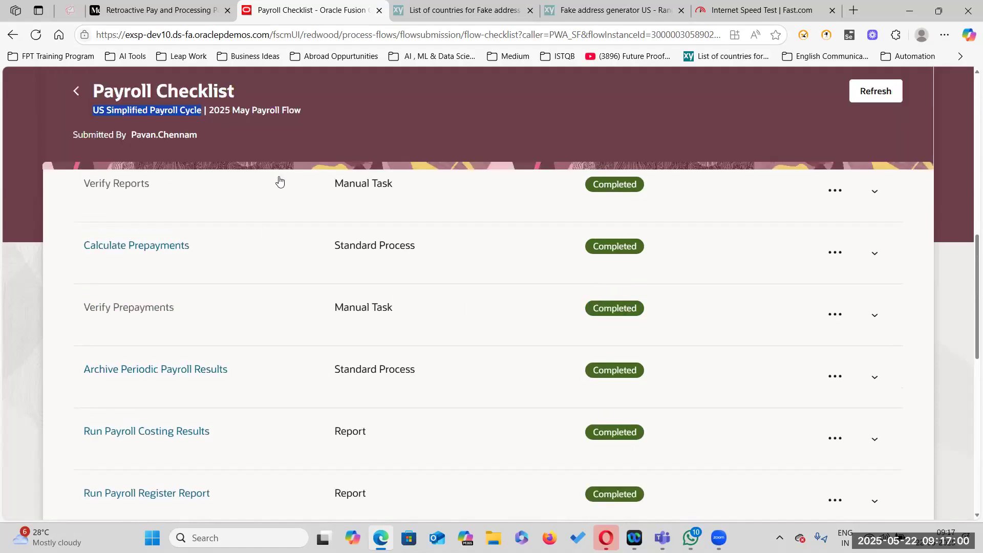
click(873, 91)
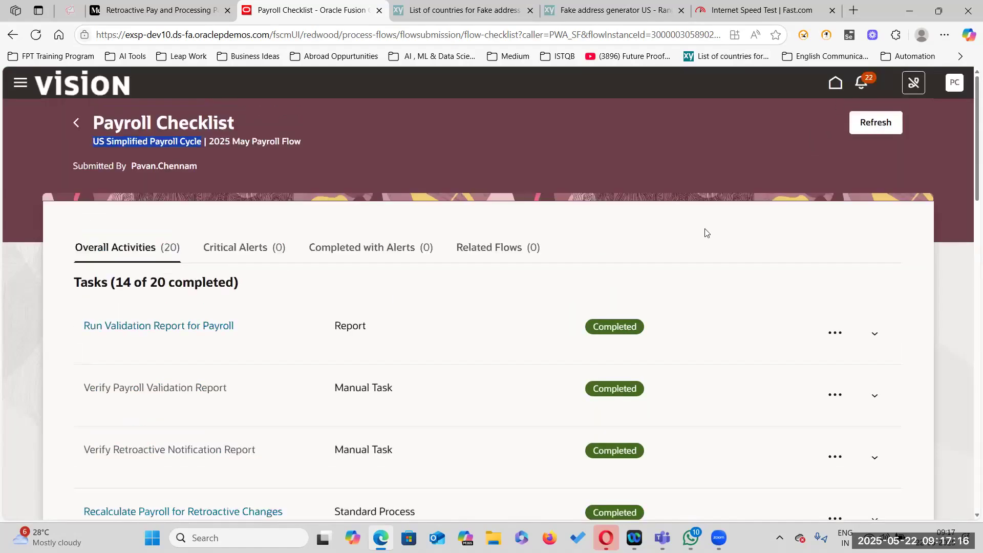
- Go to the Medium retroactive pay article and enlarge the Element Entries screenshot
click(190, 11)
scroll(337, 317, down, 10)
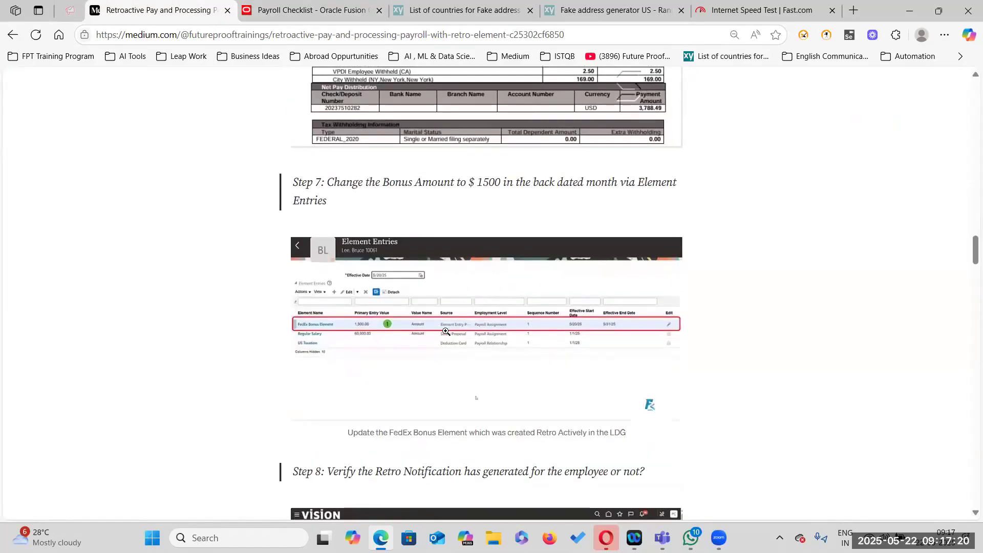
click(540, 321)
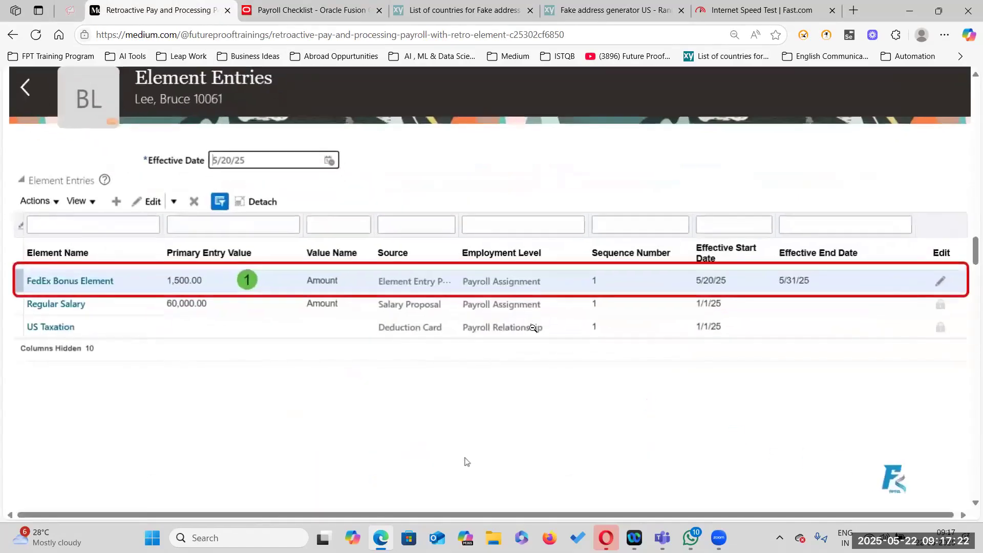
click(589, 297)
- Read through Steps 8 to 10 of the retroactive pay article
scroll(580, 307, down, 3)
scroll(580, 307, down, 3)
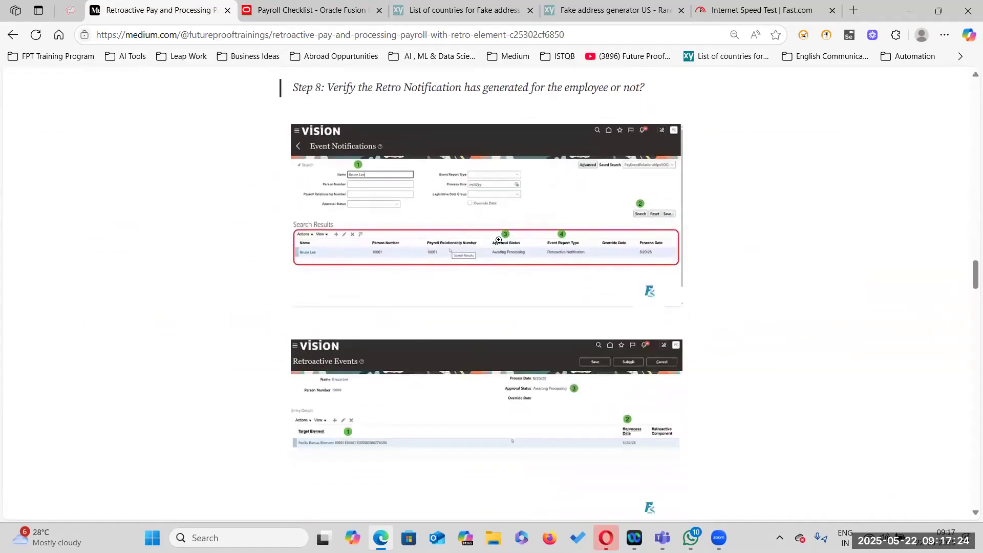
scroll(495, 298, down, 8)
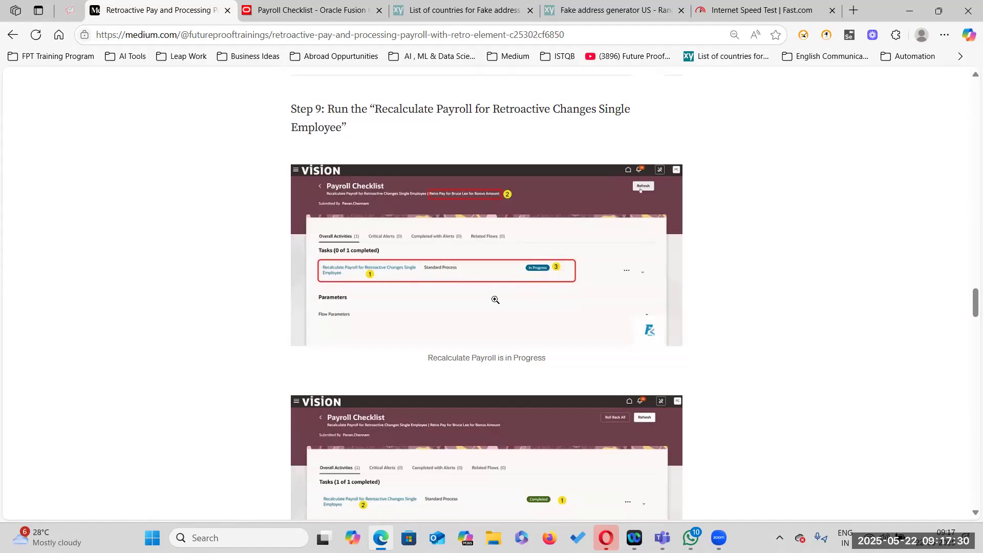
scroll(432, 340, down, 6)
scroll(539, 332, down, 6)
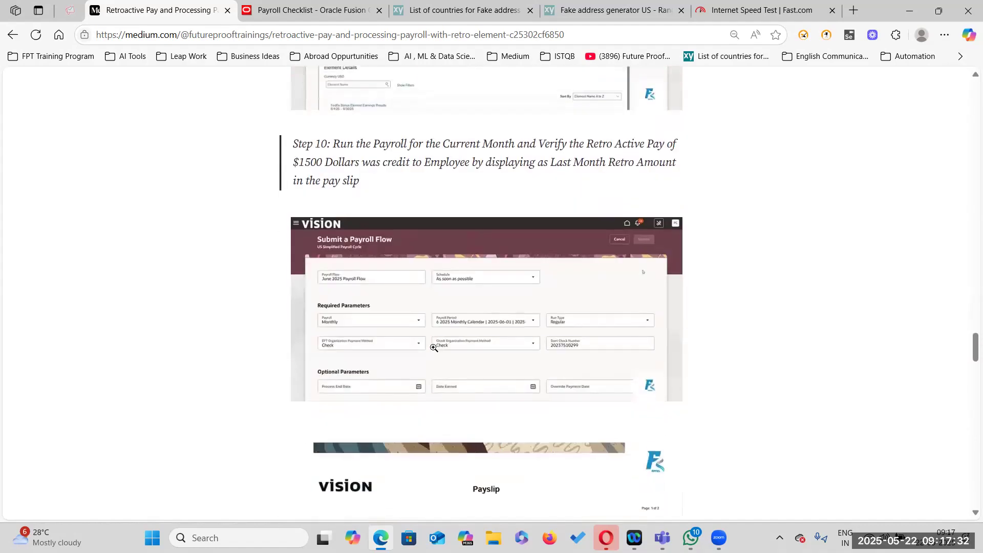
scroll(477, 204, up, 2)
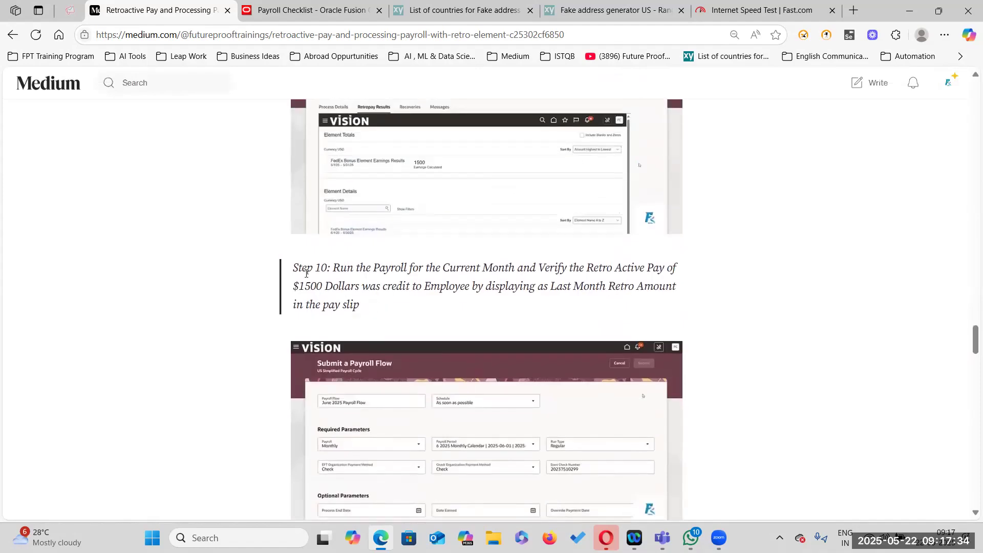
scroll(409, 245, up, 4)
scroll(425, 369, down, 5)
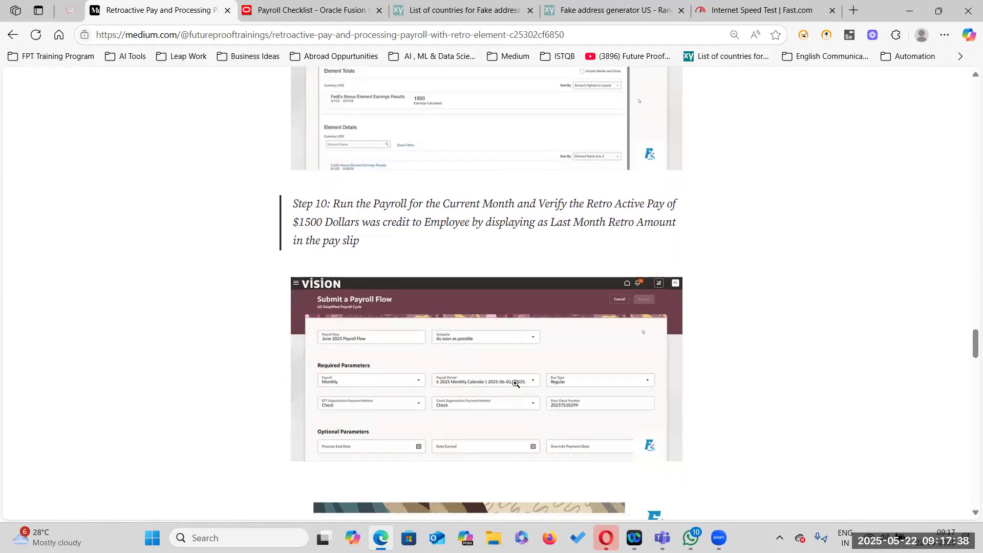
scroll(515, 383, down, 3)
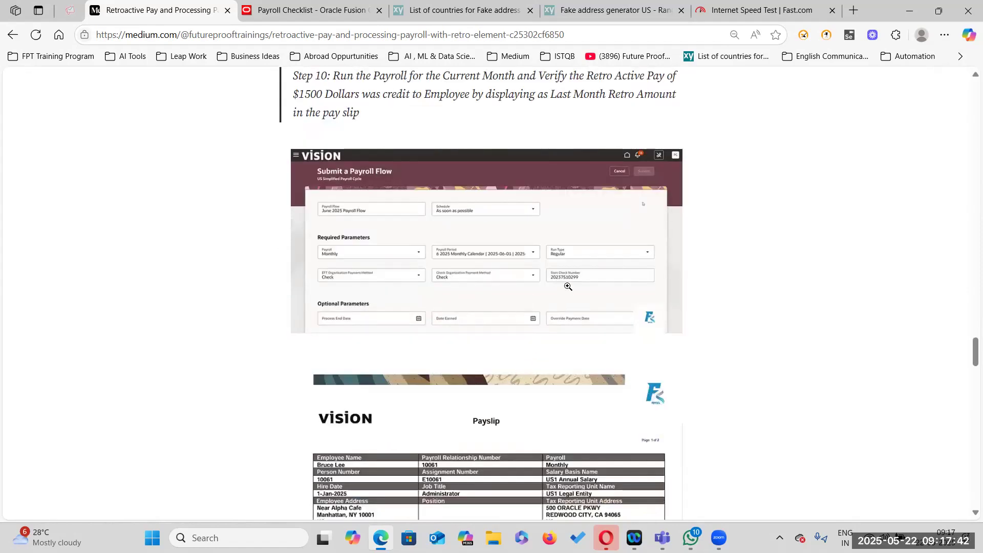
scroll(531, 283, up, 9)
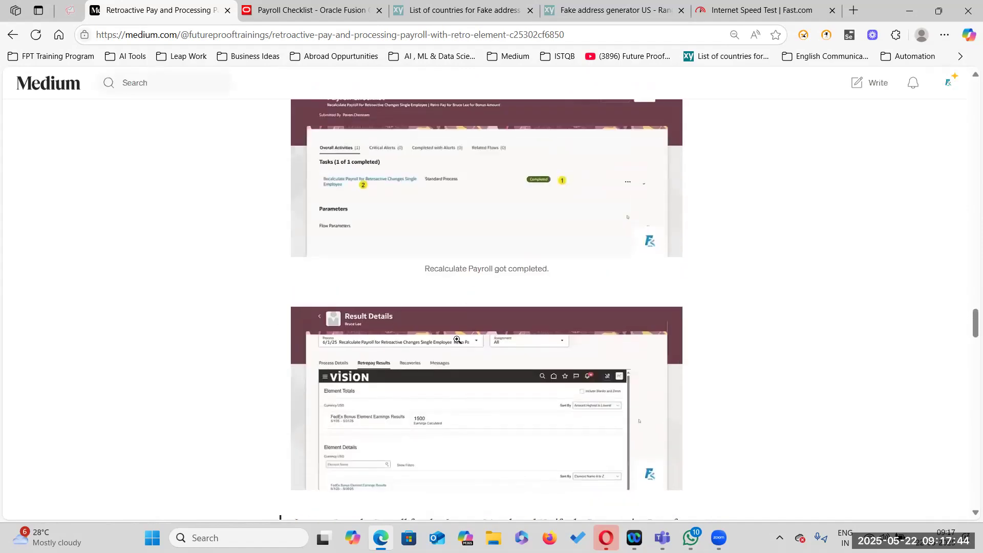
scroll(463, 297, up, 6)
scroll(472, 349, up, 4)
scroll(472, 351, down, 20)
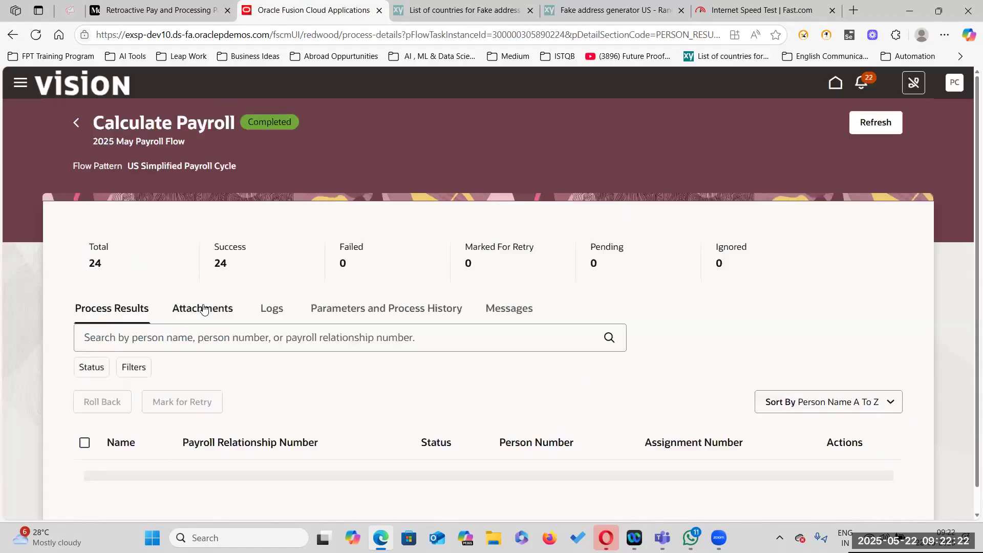
- Review the Calculate Payroll results, then go back to the checklist, now at 16 of 20 tasks
scroll(131, 281, down, 1)
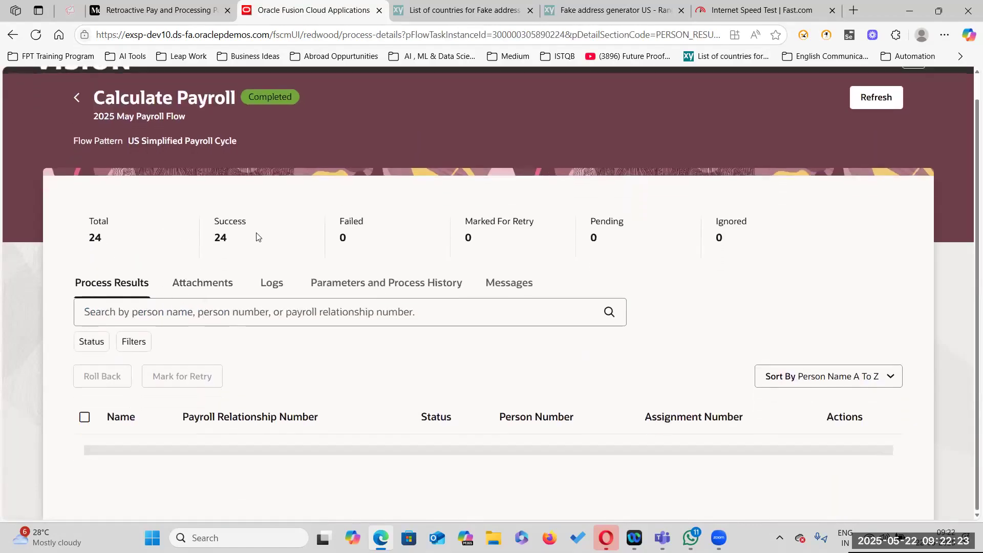
scroll(252, 327, down, 3)
scroll(252, 327, down, 1)
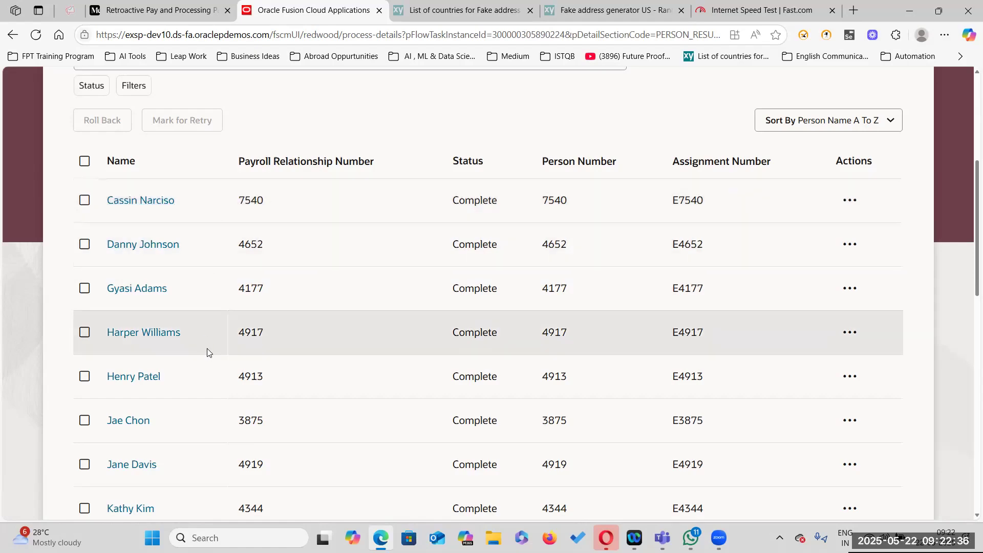
scroll(208, 351, down, 10)
scroll(207, 344, up, 10)
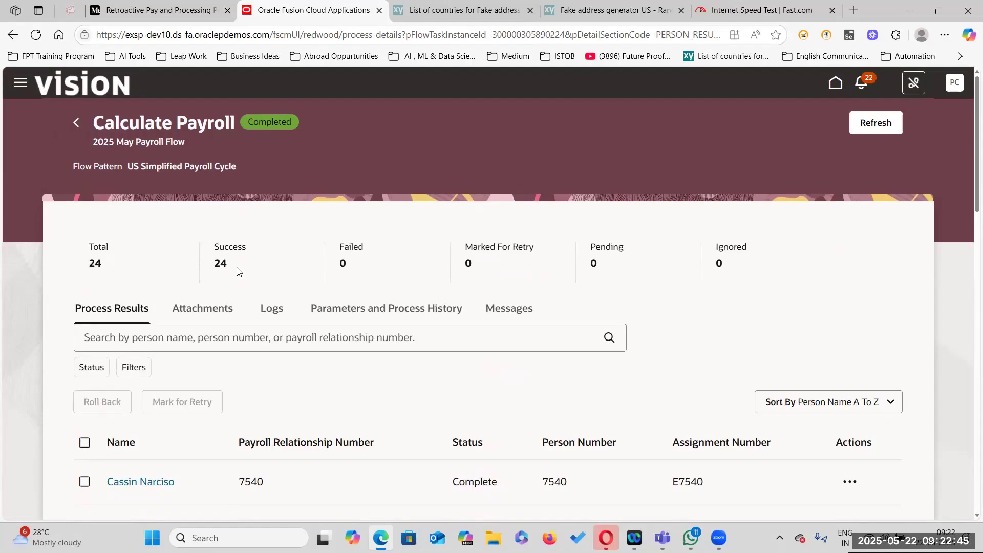
click(79, 123)
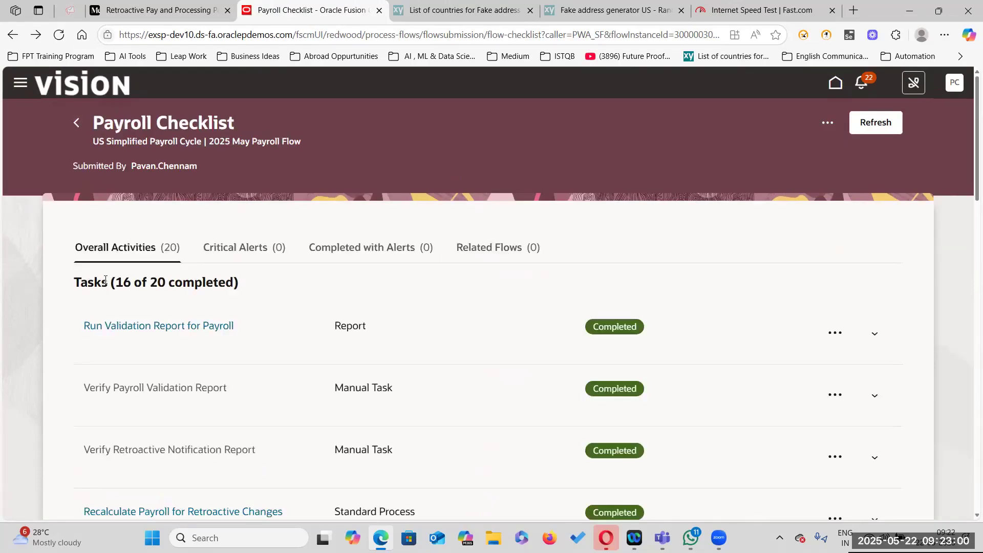
- Open the Generate Payslips process details and review its process results
scroll(388, 324, down, 1)
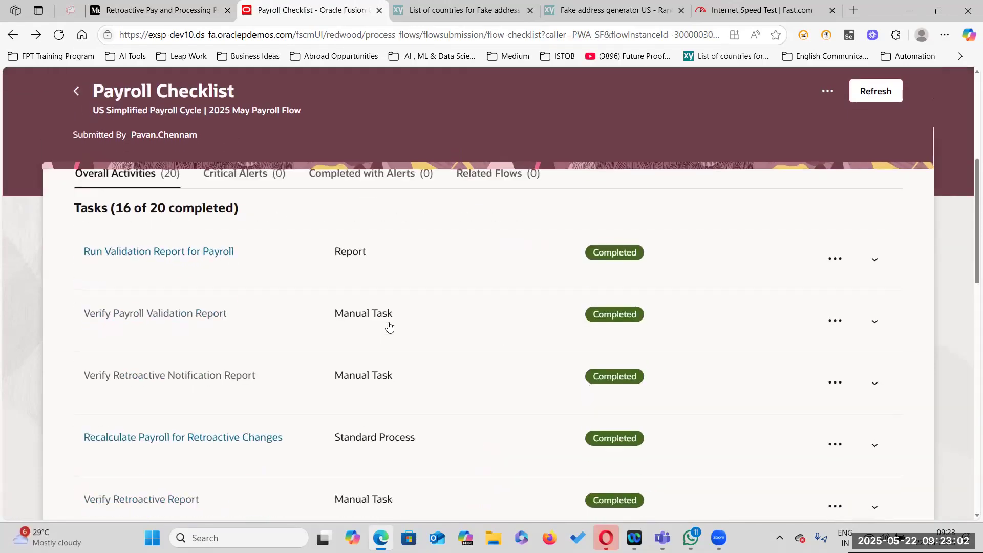
scroll(388, 324, down, 15)
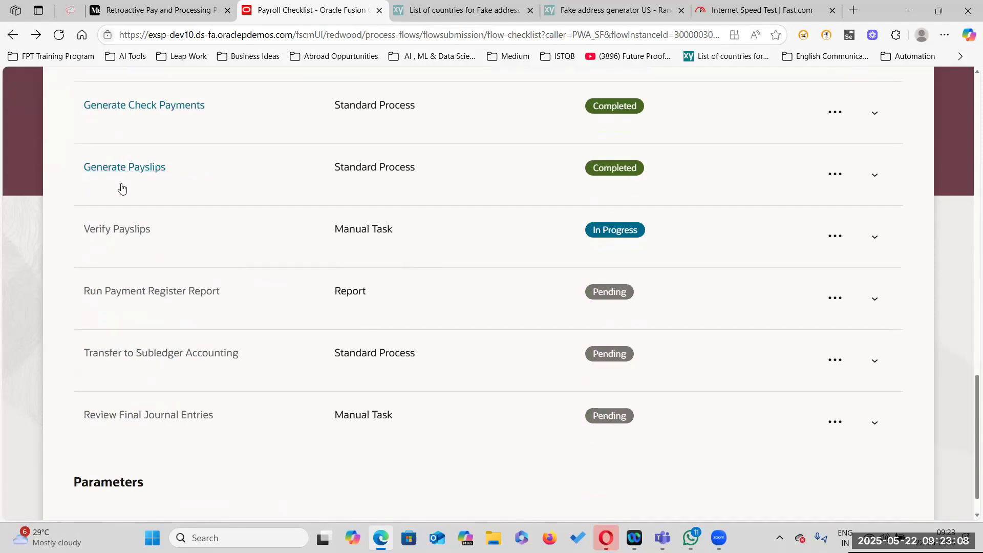
click(147, 174)
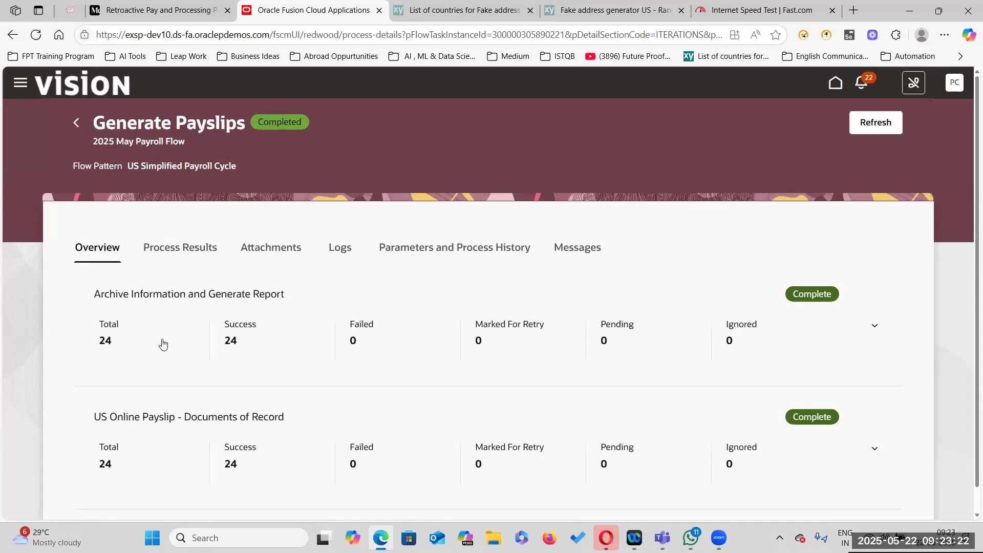
scroll(174, 343, down, 1)
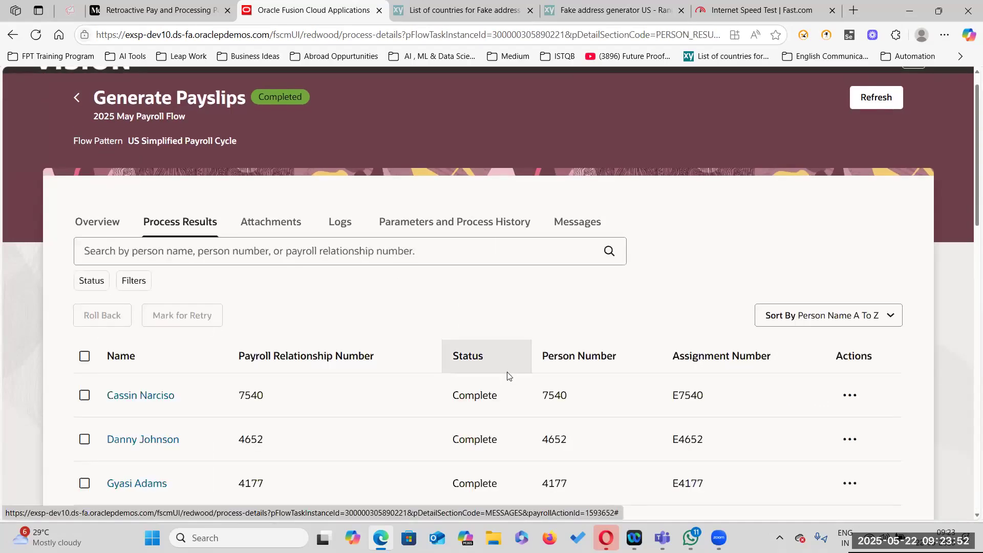
scroll(501, 356, down, 2)
scroll(501, 355, up, 2)
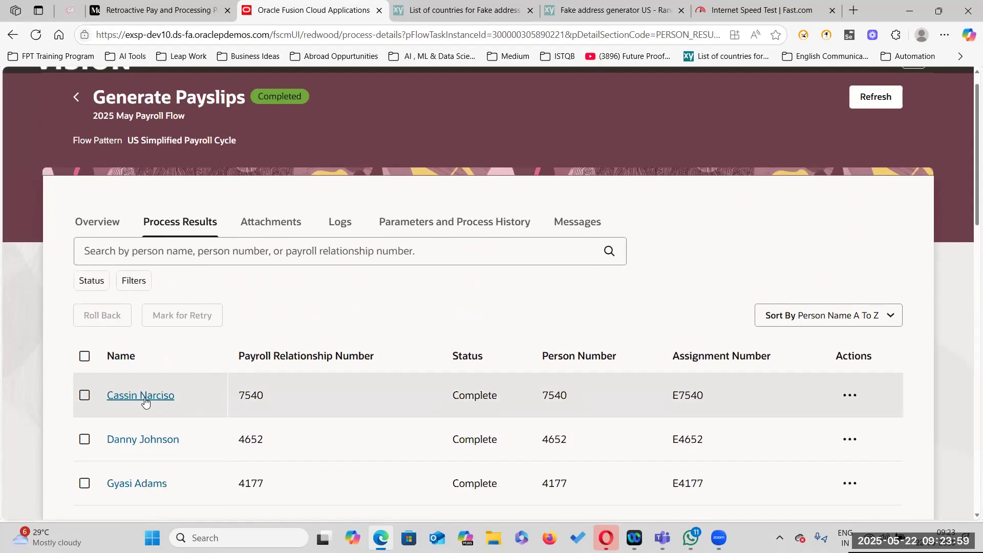
- View the first employee's payslip attachment, download it and open the PDF
click(849, 397)
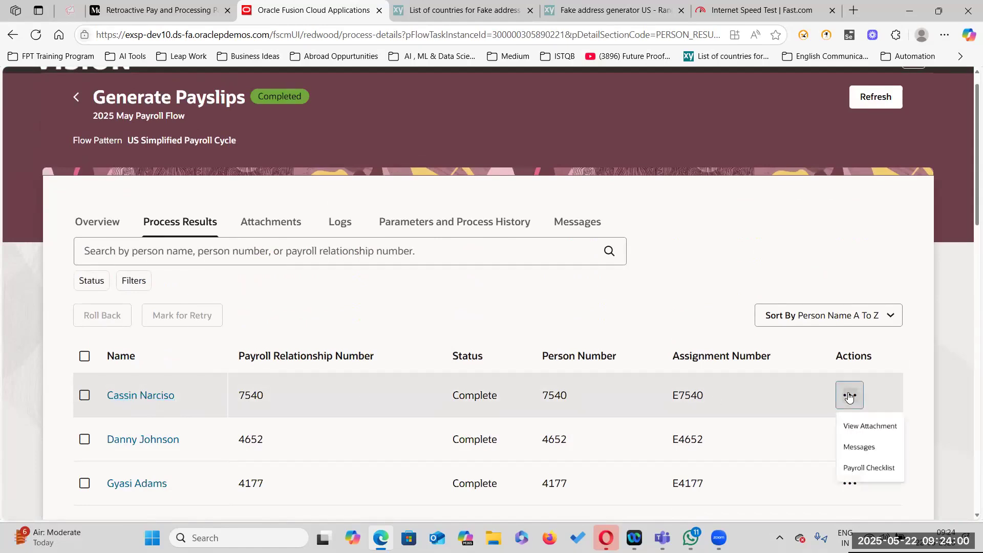
click(873, 433)
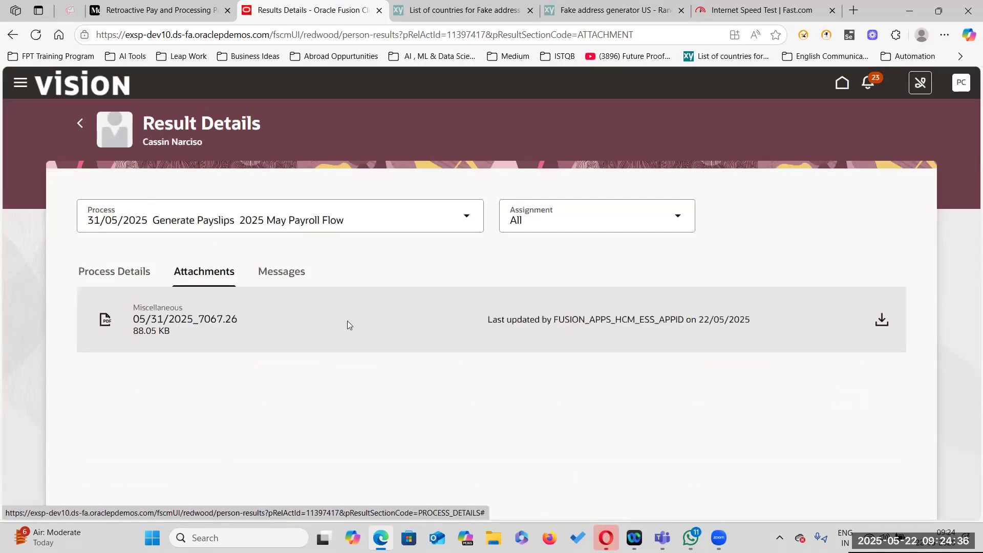
click(879, 321)
click(860, 93)
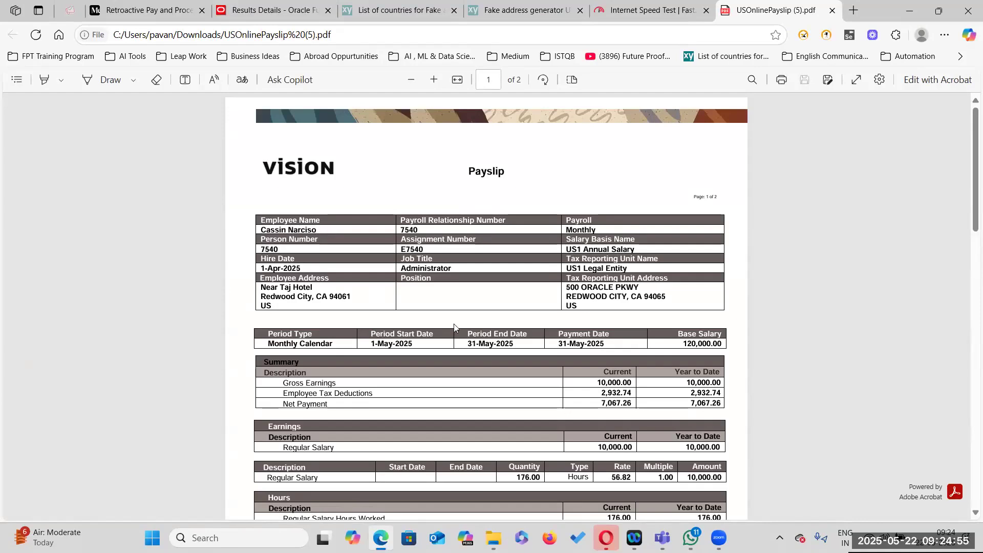
- Review the payslip and select the pay period dates 1-May-2025 to 31-May-2025
scroll(411, 359, down, 3)
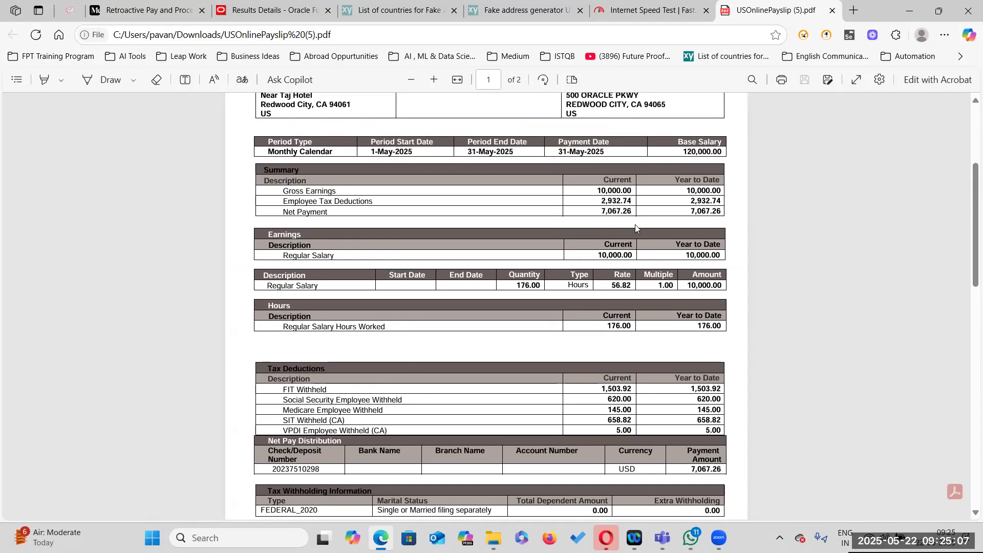
scroll(572, 377, down, 2)
scroll(570, 374, up, 5)
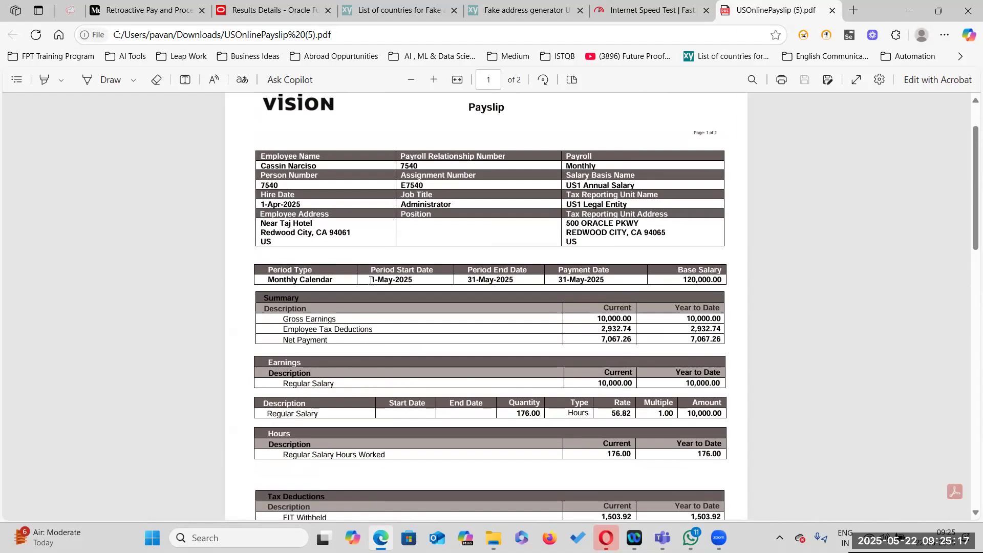
drag(371, 279, 514, 278)
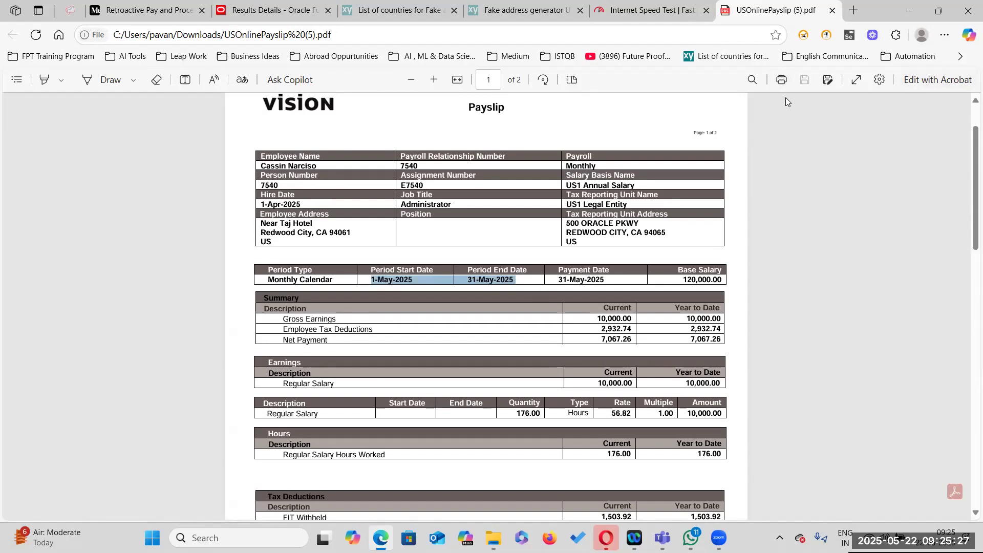
- Save a copy as 'May Payslip 2025' in the employee's Payroll Documentation > Payslips folder
click(829, 81)
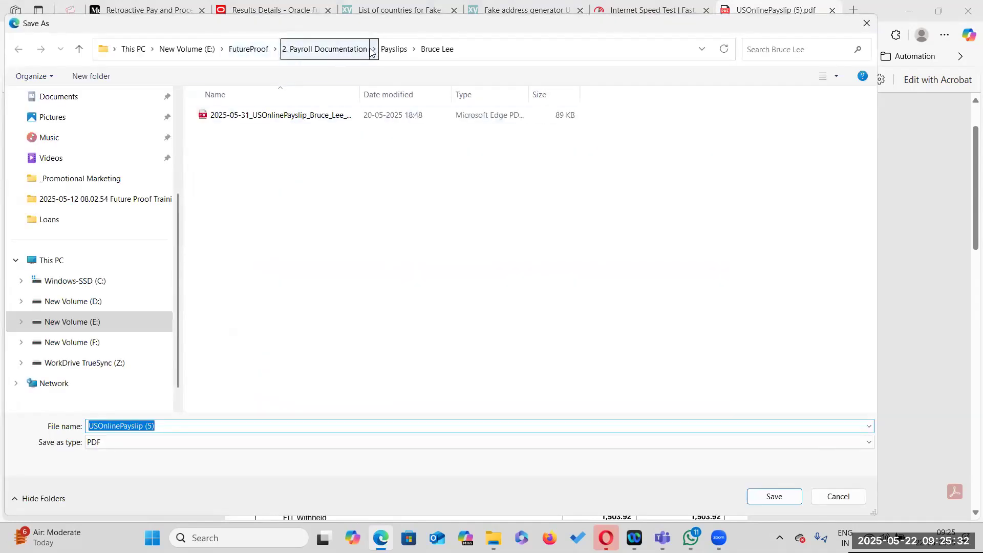
click(394, 49)
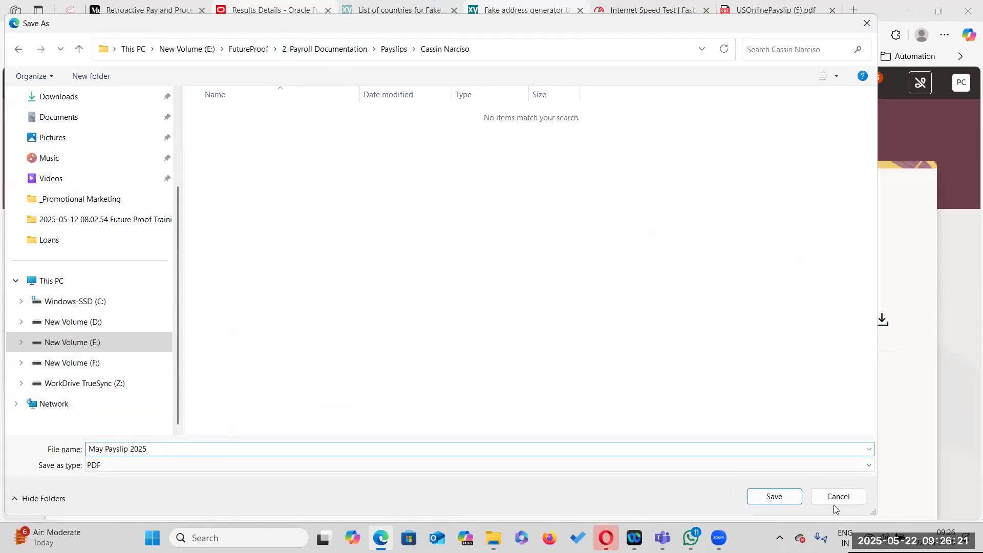
key(Return)
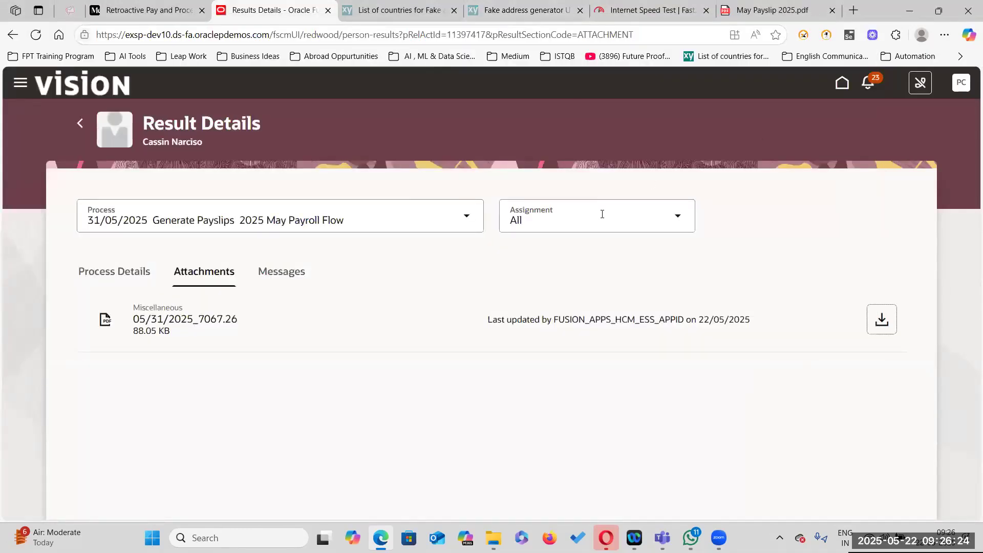
- Go back from the Generate Payslips details to the May payroll checklist
click(80, 123)
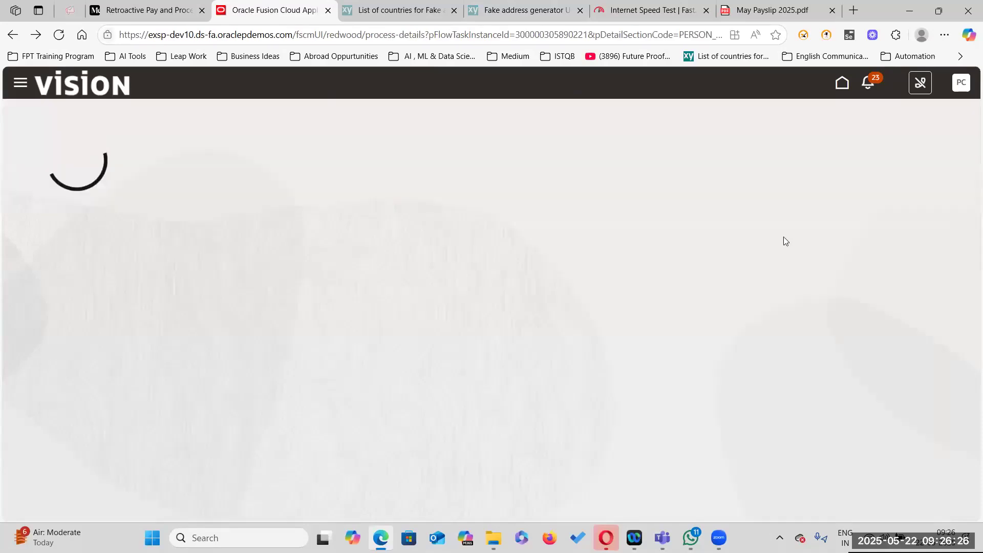
click(76, 123)
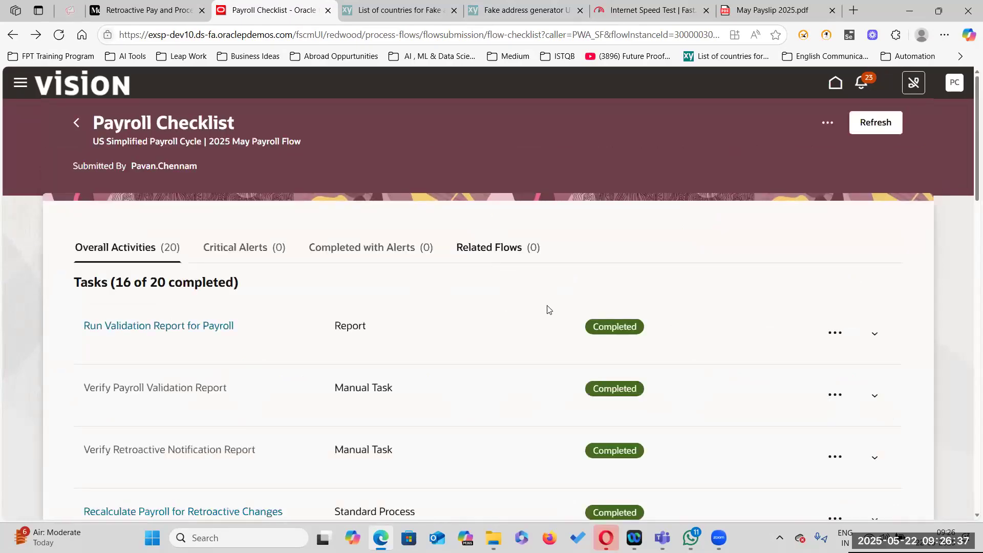
scroll(546, 309, down, 20)
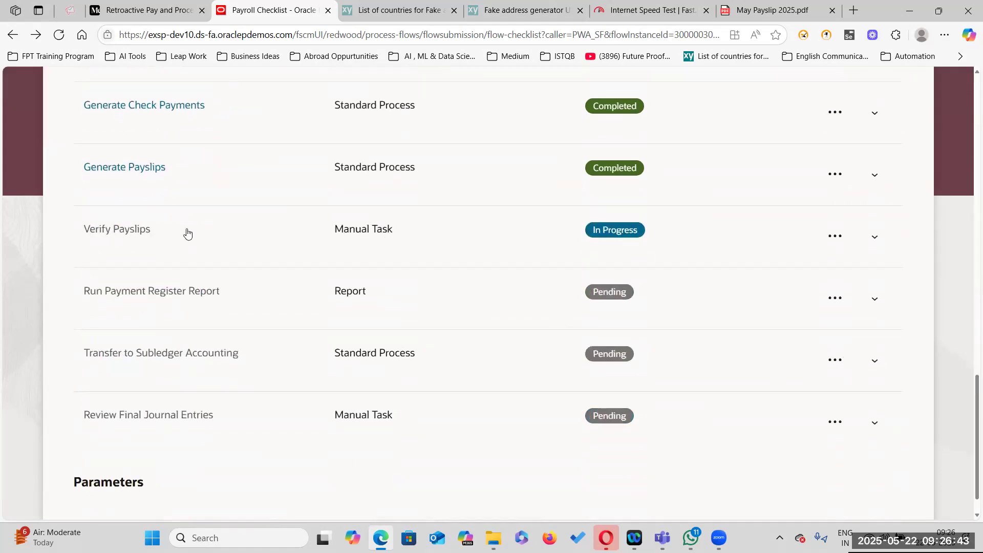
- Mark Verify Payslips as complete and refresh so Run Payment Register Report shows In Progress
click(841, 236)
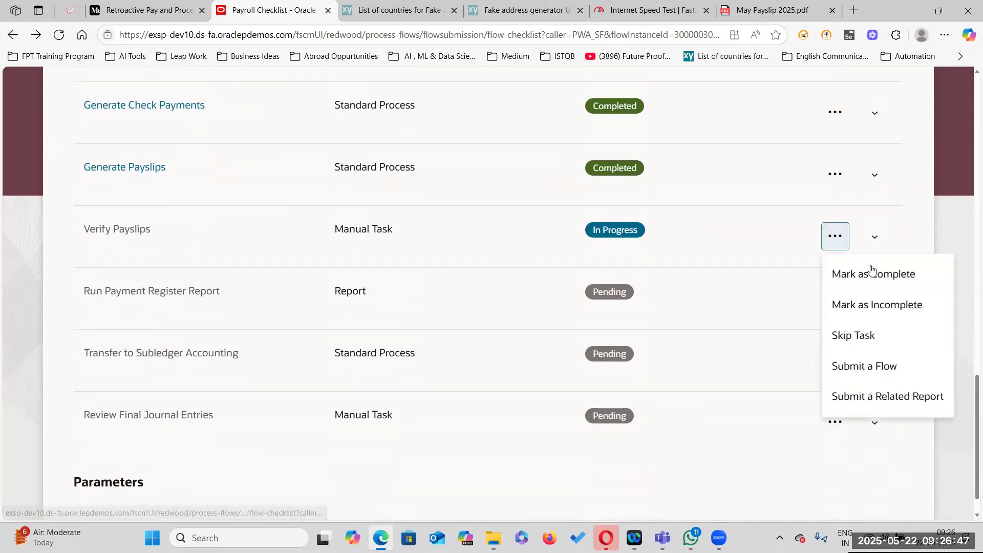
scroll(313, 223, up, 20)
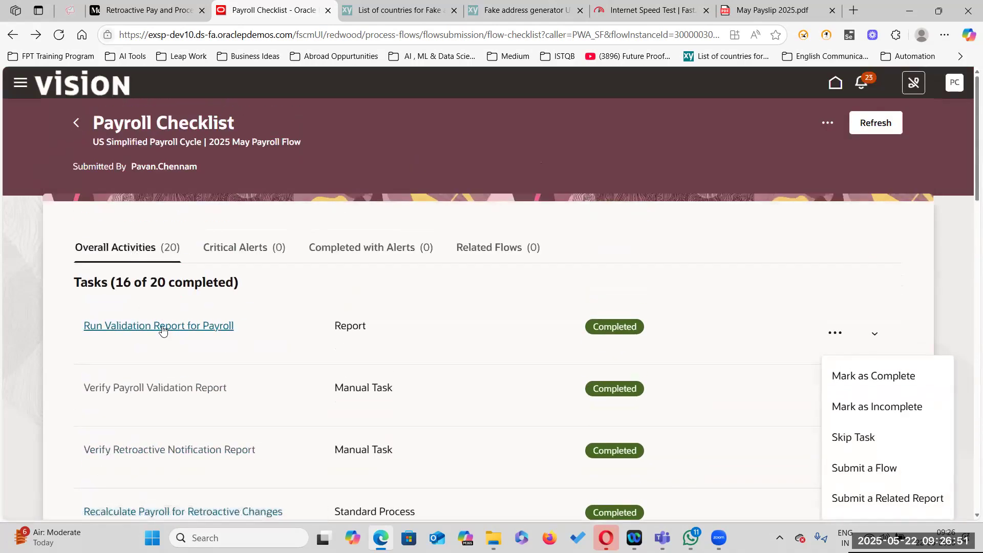
scroll(219, 324, down, 10)
scroll(186, 328, down, 10)
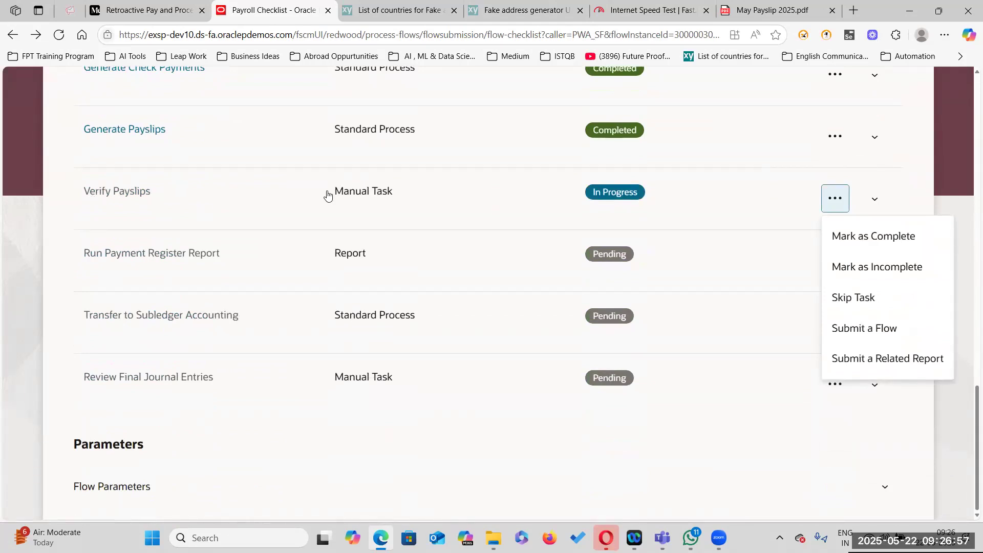
click(886, 236)
key(Return)
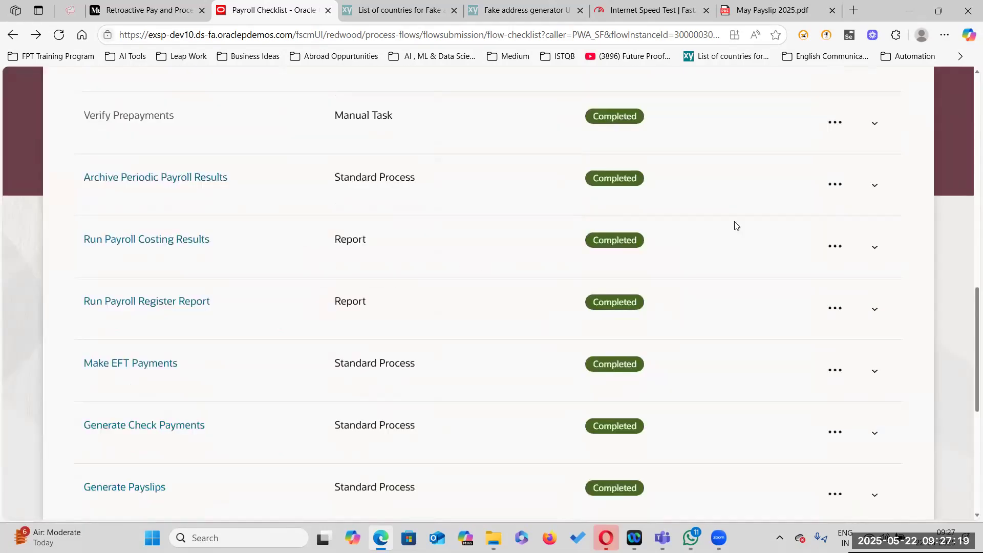
scroll(734, 225, down, 2)
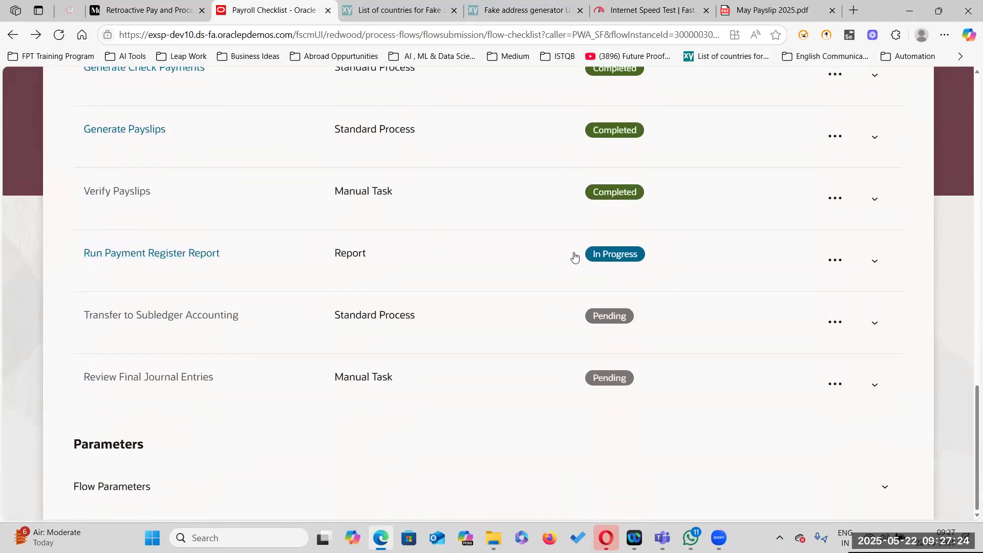
scroll(711, 230, up, 7)
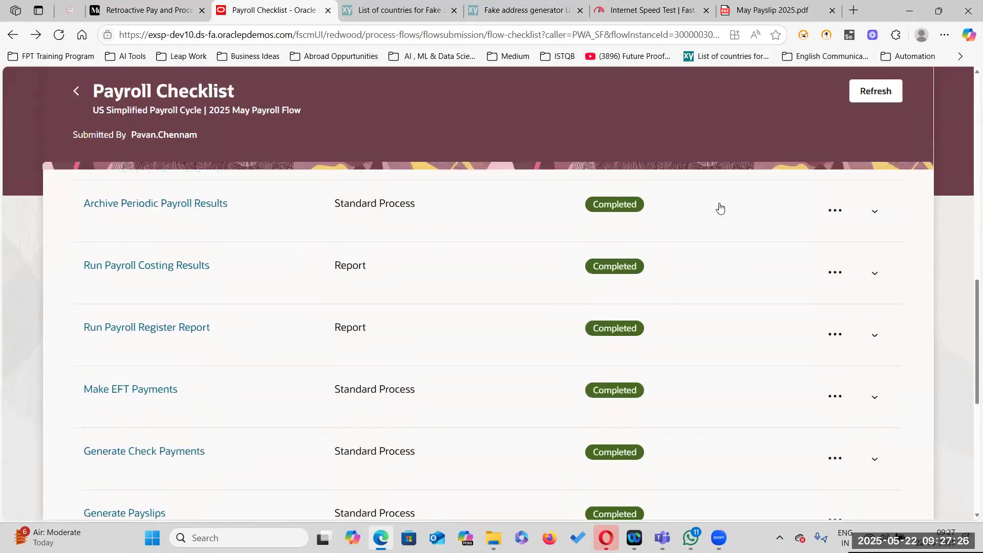
click(876, 92)
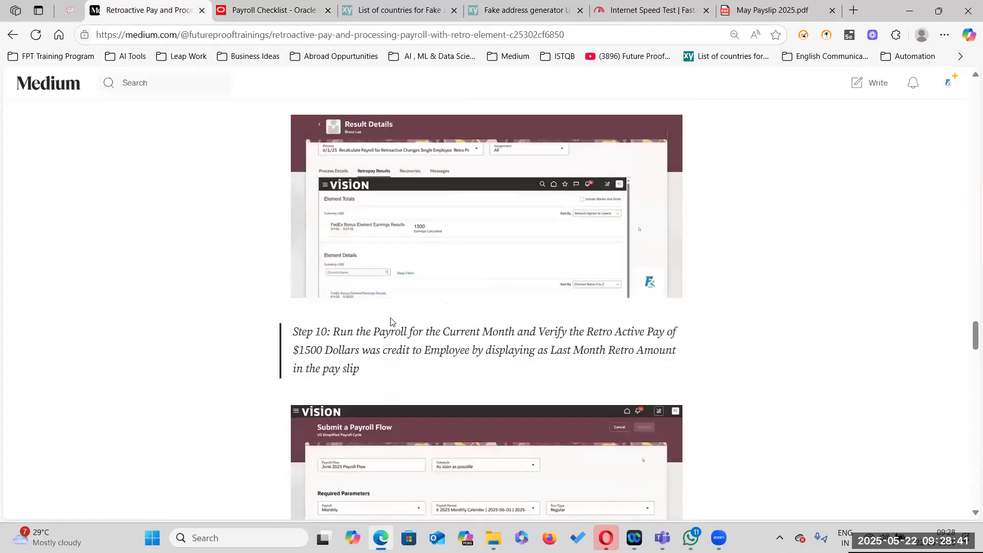
- Read Step 1 of the retro pay article, enlarging the Elements screenshot briefly
scroll(528, 326, up, 15)
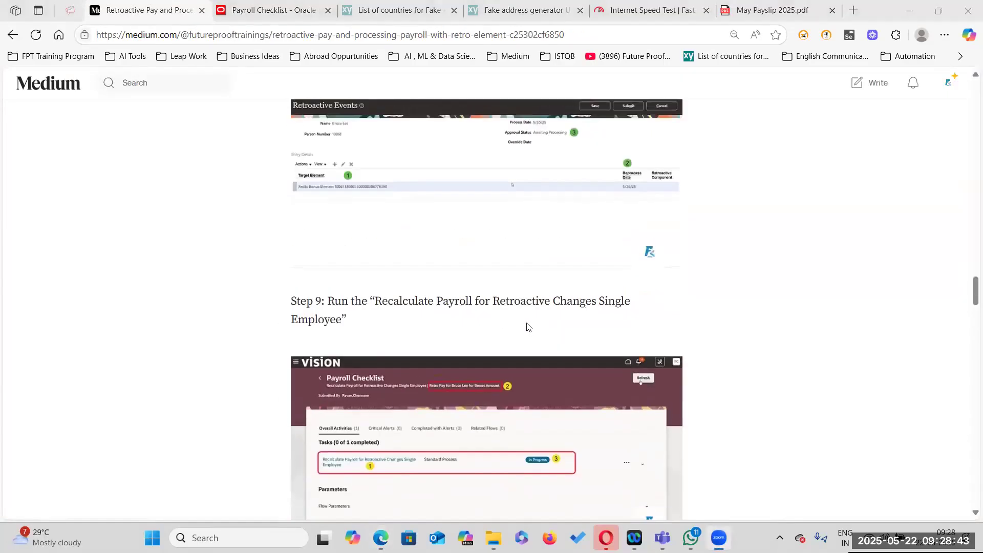
scroll(527, 326, up, 10)
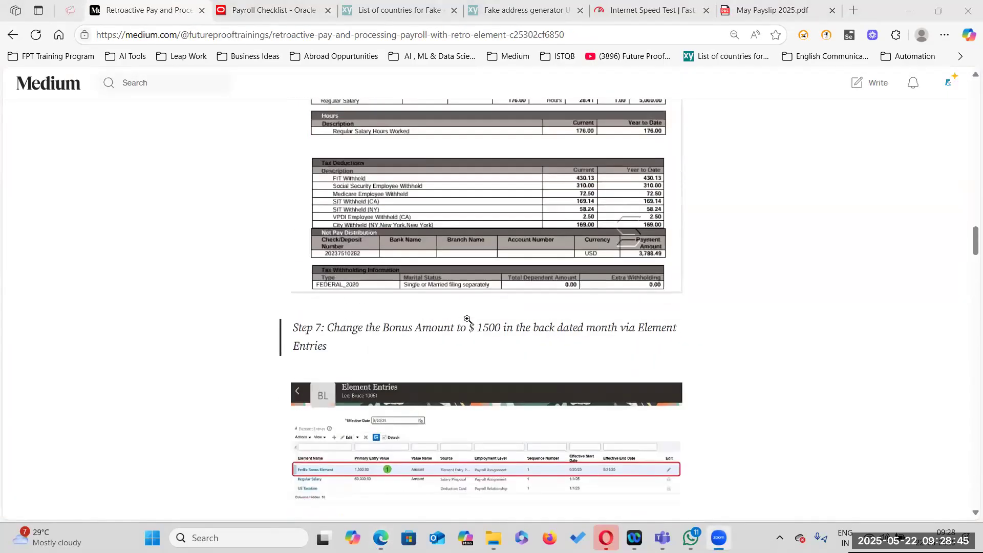
scroll(467, 319, up, 10)
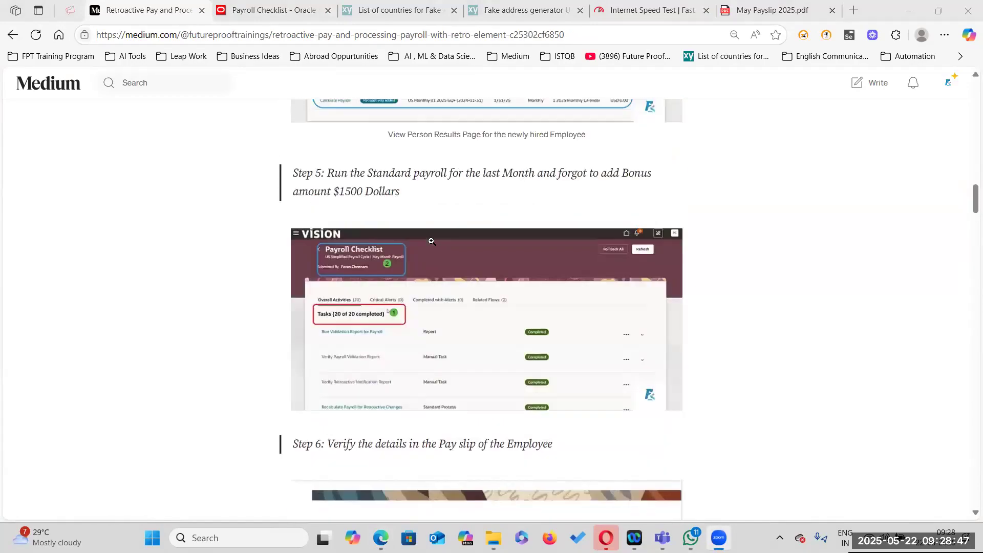
scroll(432, 241, up, 15)
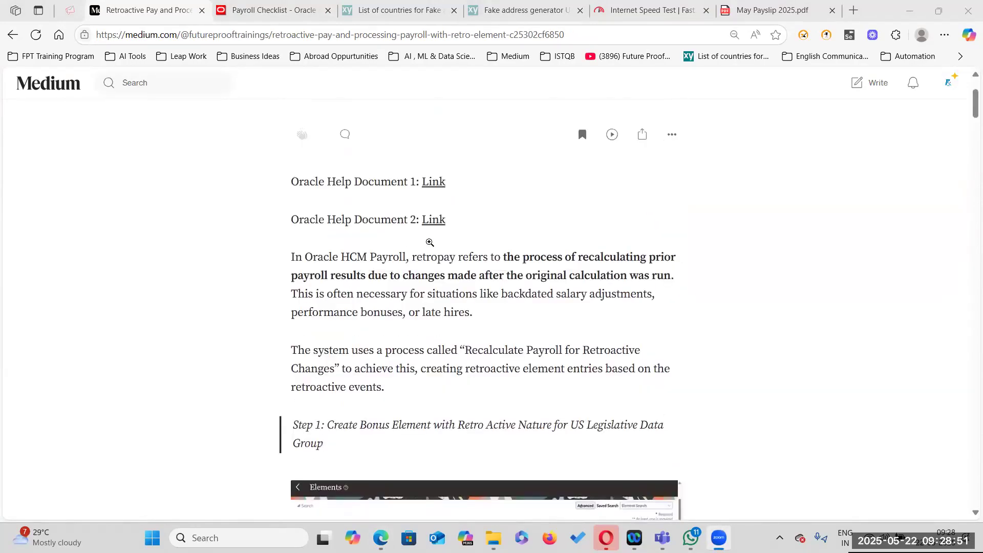
scroll(525, 344, down, 1)
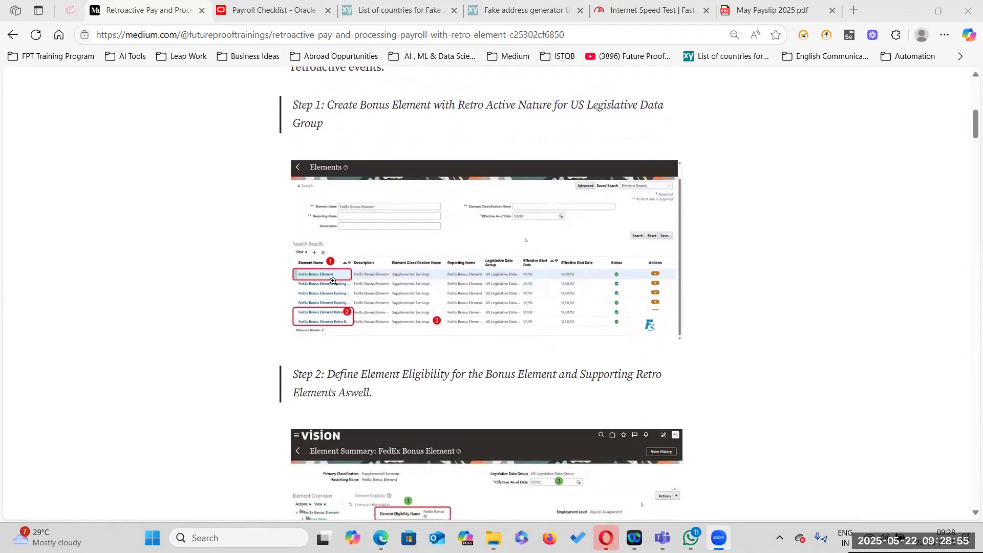
click(461, 240)
click(386, 239)
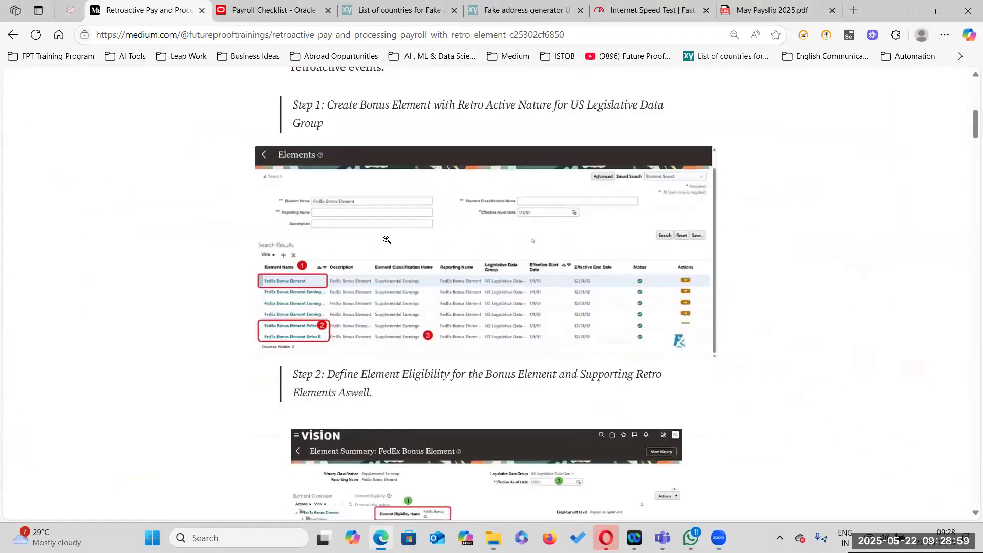
- Examine the Person Results screenshot and highlight the Step 5 instruction text
scroll(467, 312, down, 6)
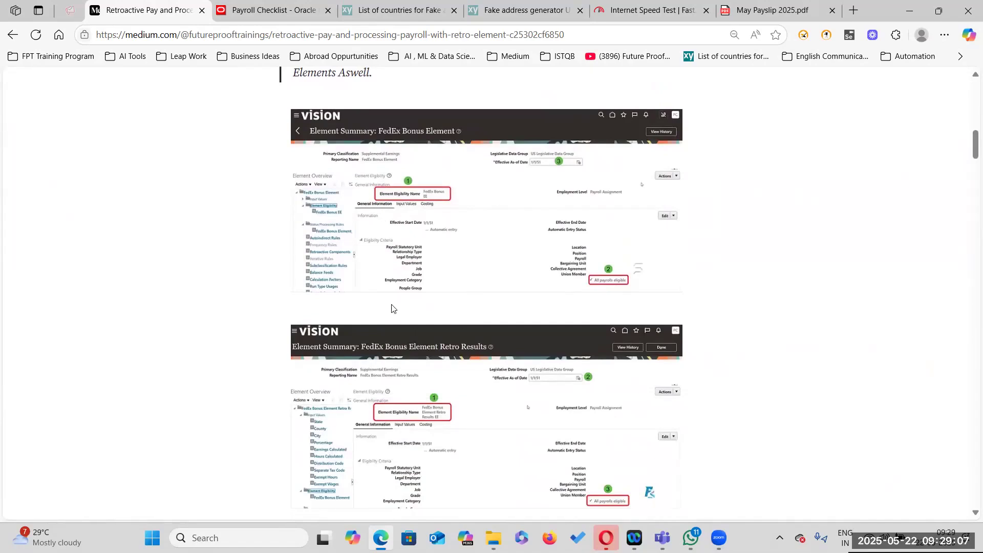
scroll(390, 302, down, 6)
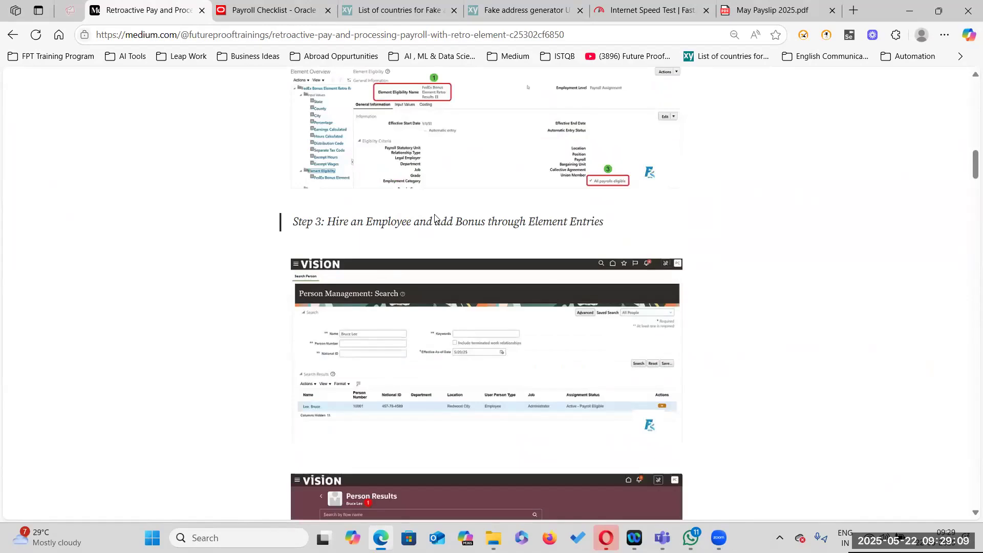
scroll(512, 274, down, 4)
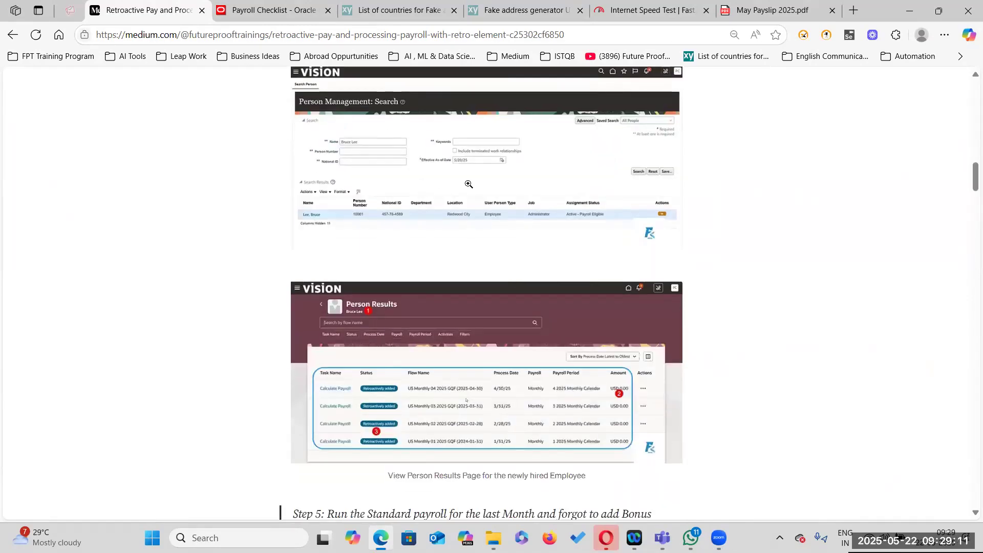
click(497, 179)
scroll(512, 169, down, 4)
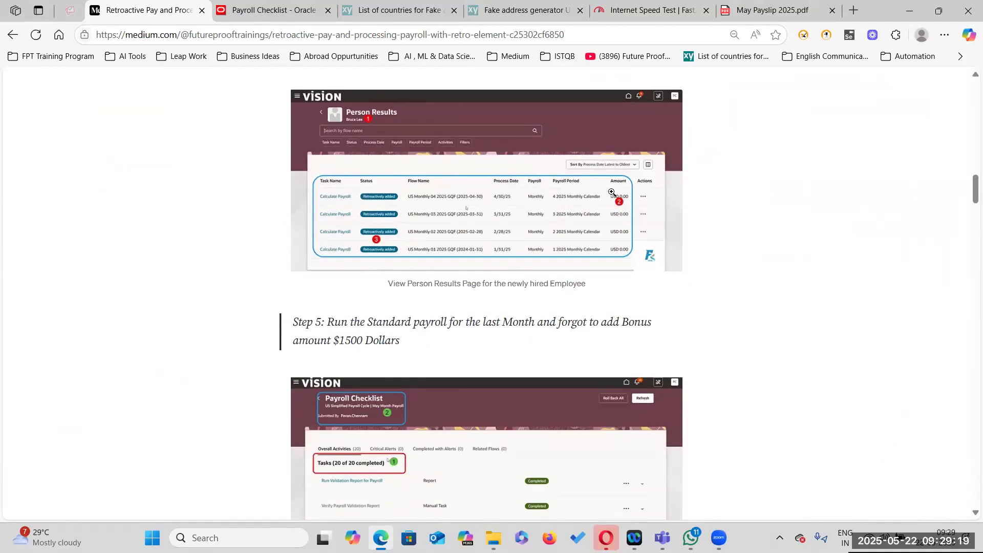
scroll(557, 240, down, 2)
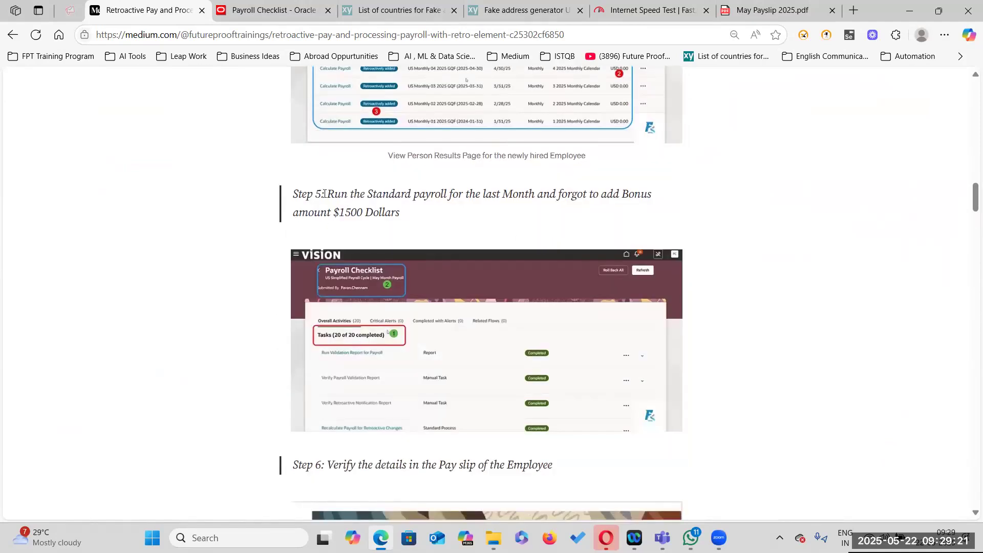
drag(324, 194, 401, 215)
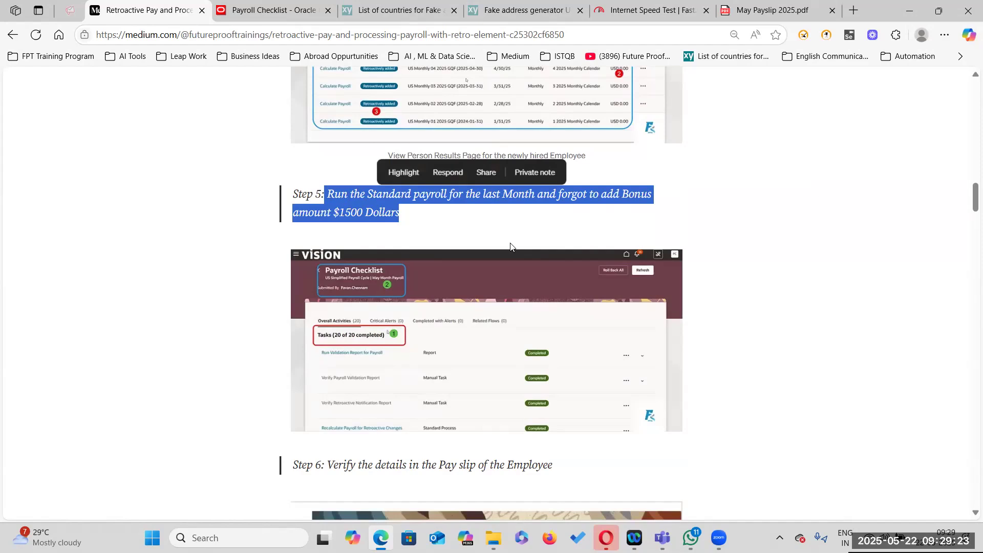
click(572, 212)
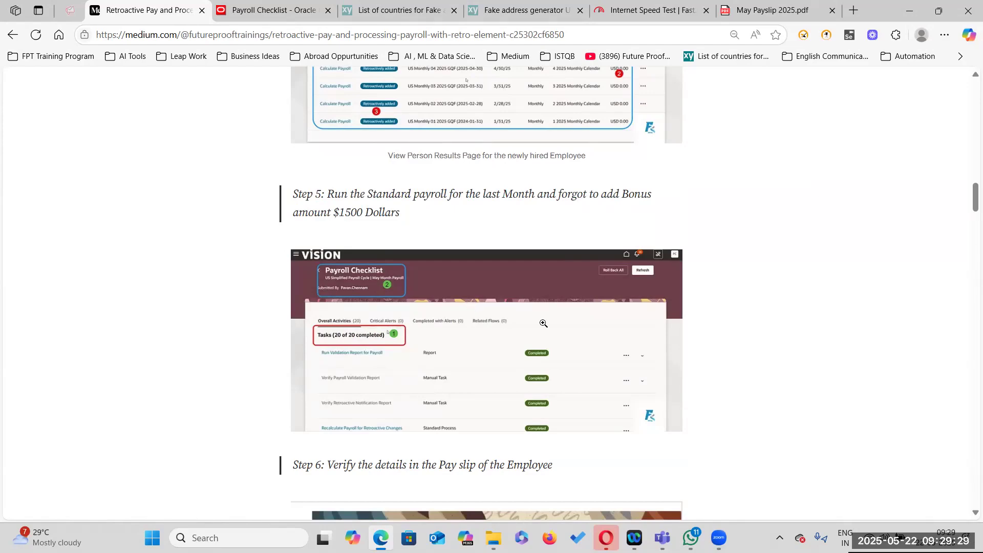
- Read on to the Step 7 Element Entries update and the Step 8 notification check
scroll(532, 354, down, 3)
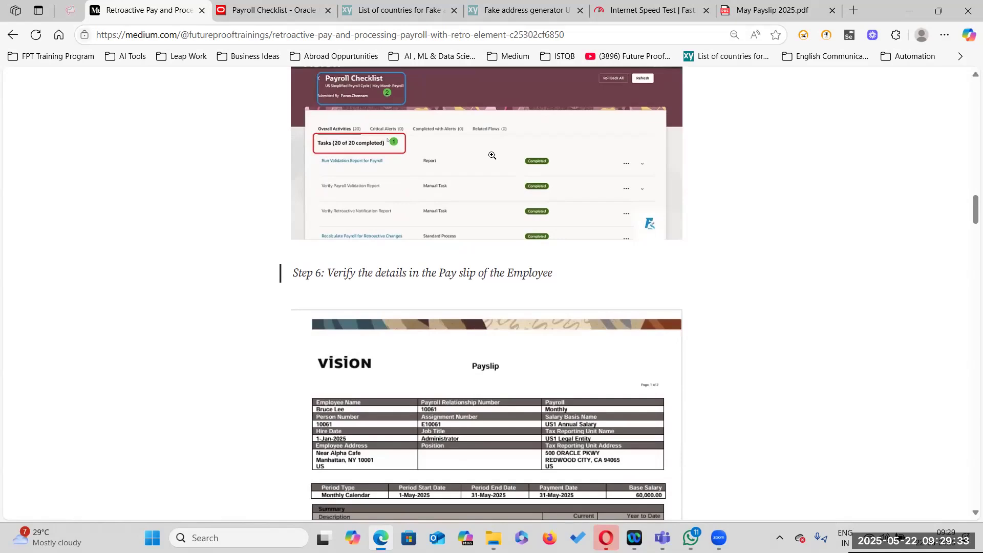
scroll(491, 155, down, 4)
scroll(494, 291, down, 1)
scroll(493, 296, down, 2)
scroll(438, 216, down, 1)
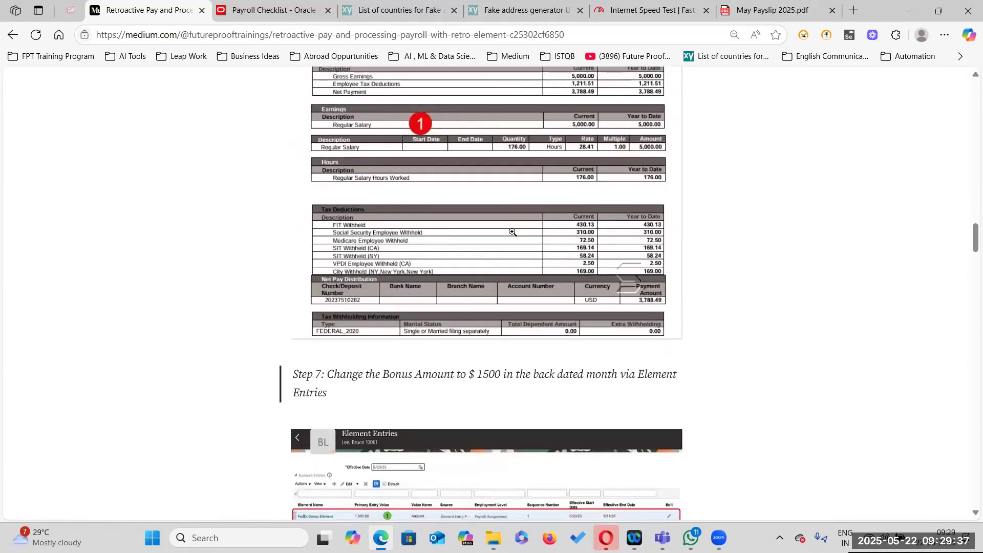
scroll(513, 230, down, 3)
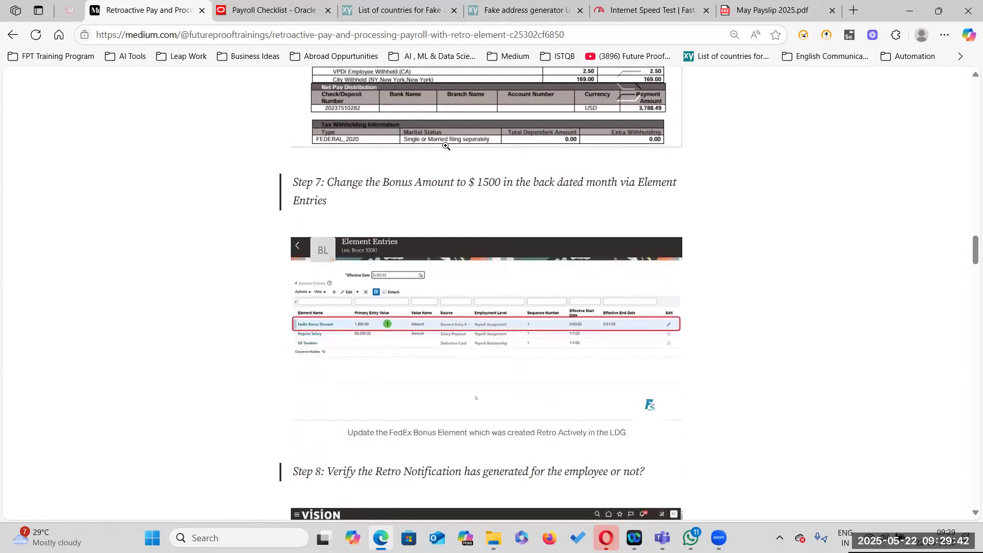
scroll(561, 303, down, 2)
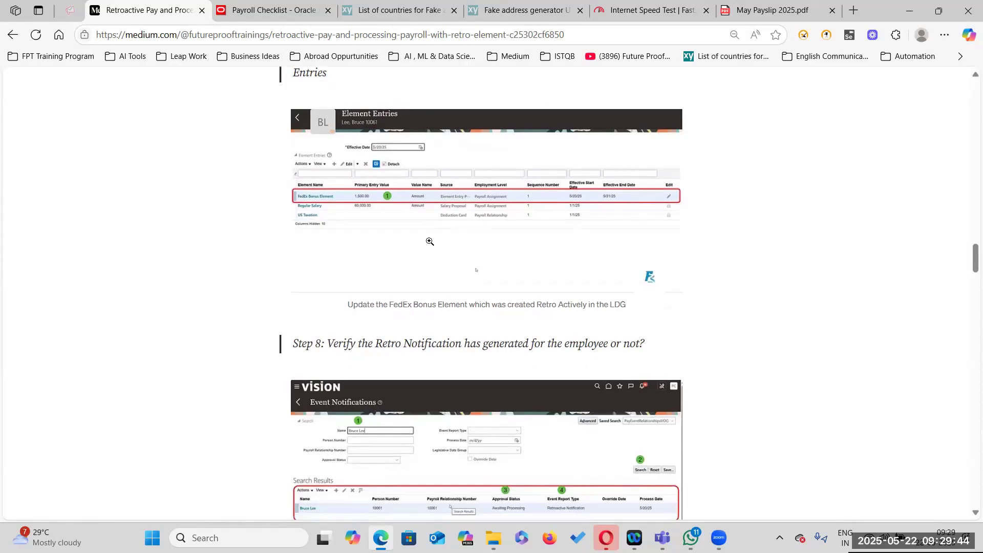
- Mark Review Final Journal Entries complete and refresh to reach 20 of 20, then revisit the article
click(309, 12)
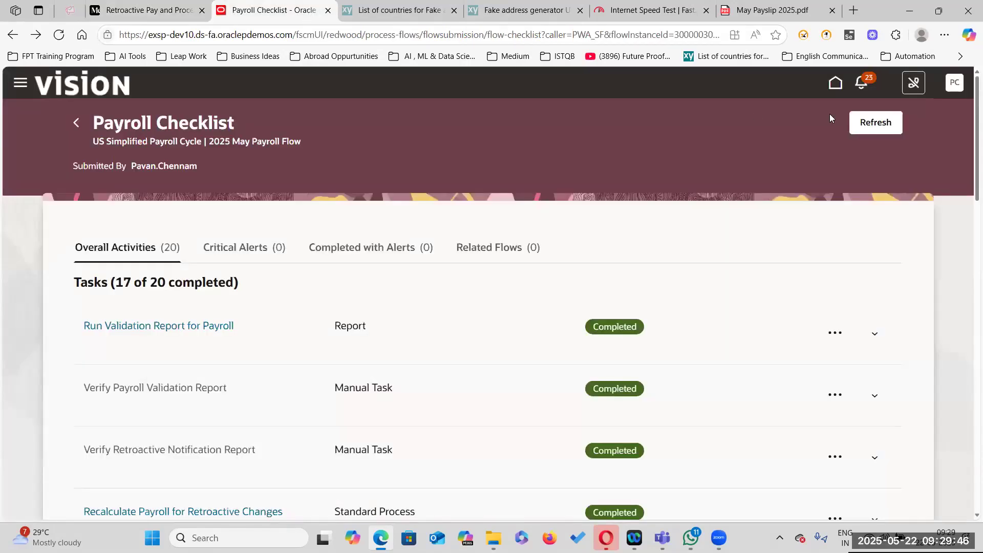
scroll(274, 384, down, 15)
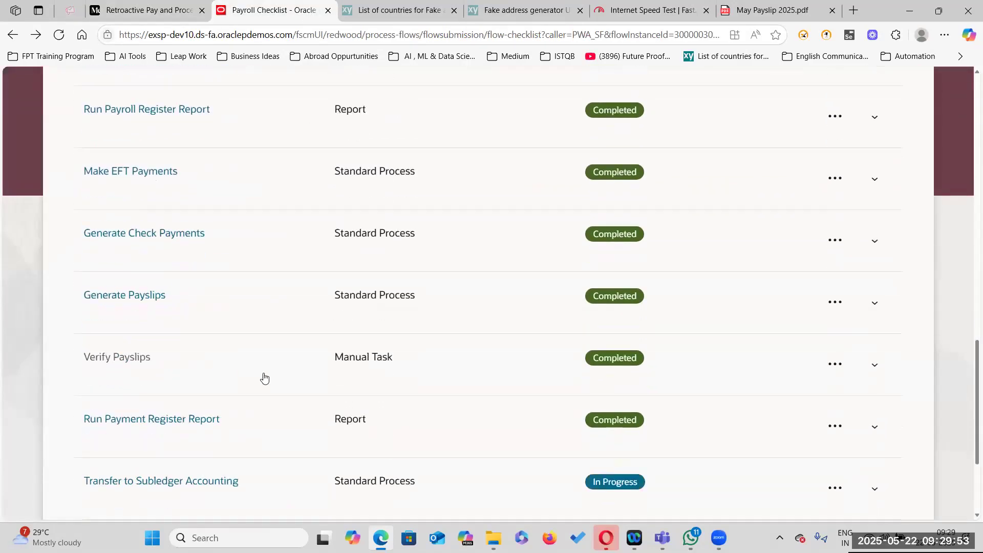
scroll(264, 378, down, 3)
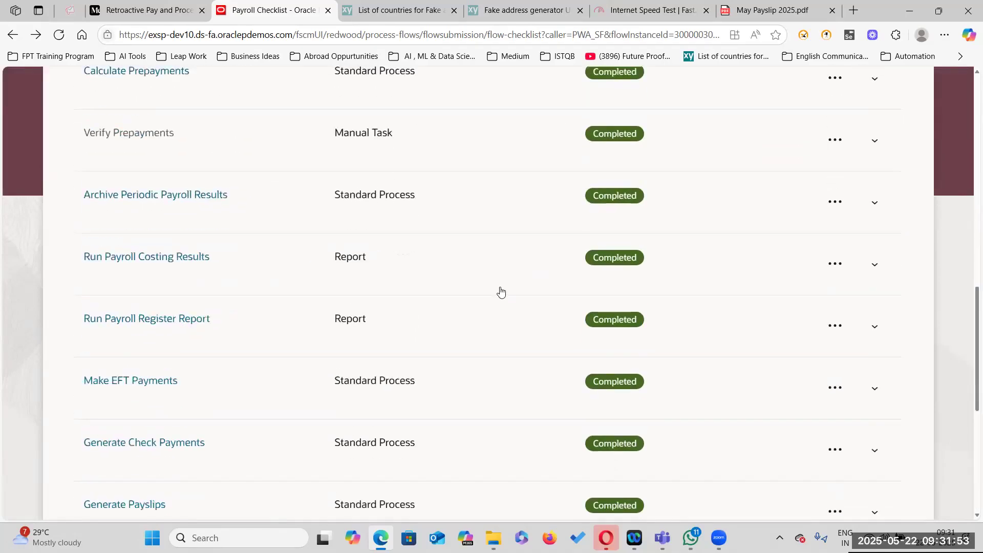
scroll(500, 292, down, 5)
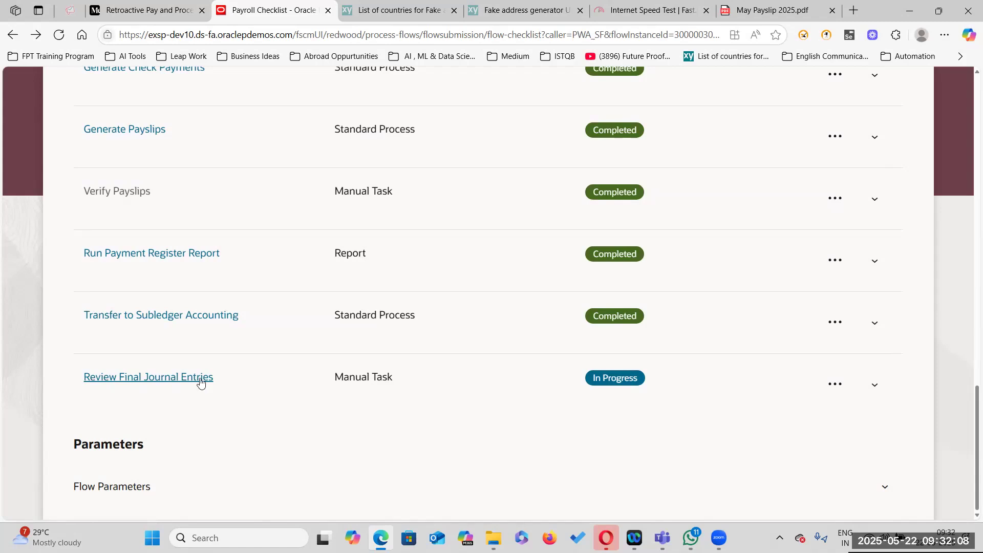
click(843, 385)
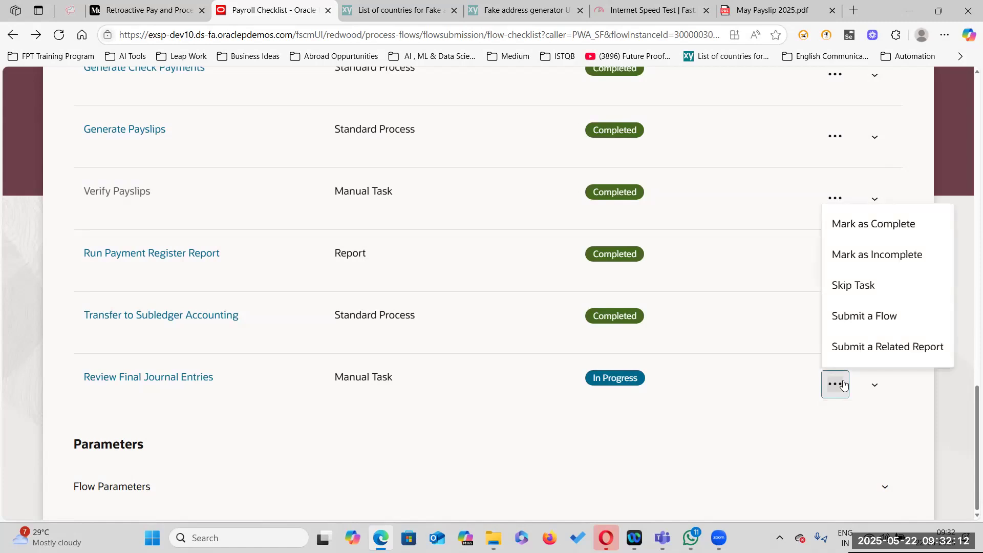
click(886, 229)
click(640, 323)
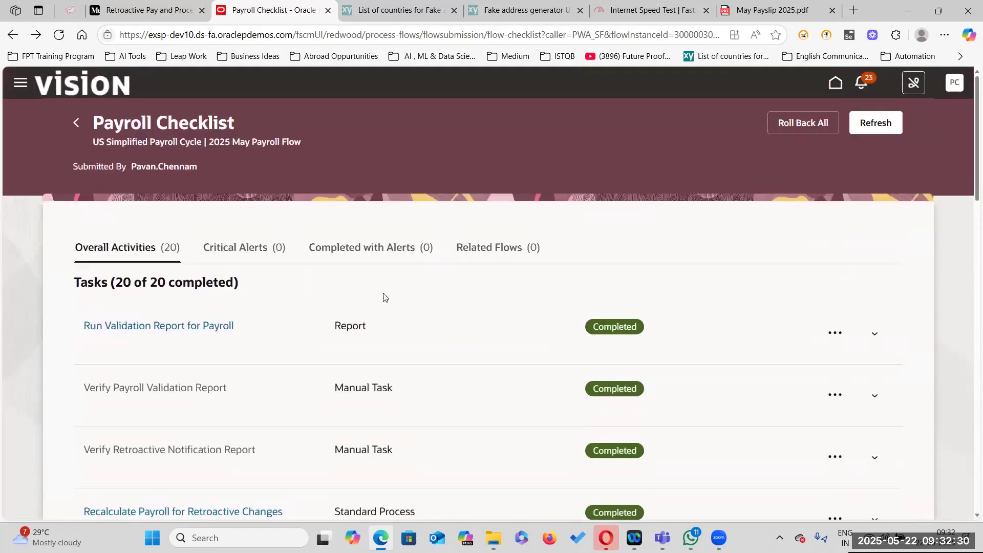
click(875, 123)
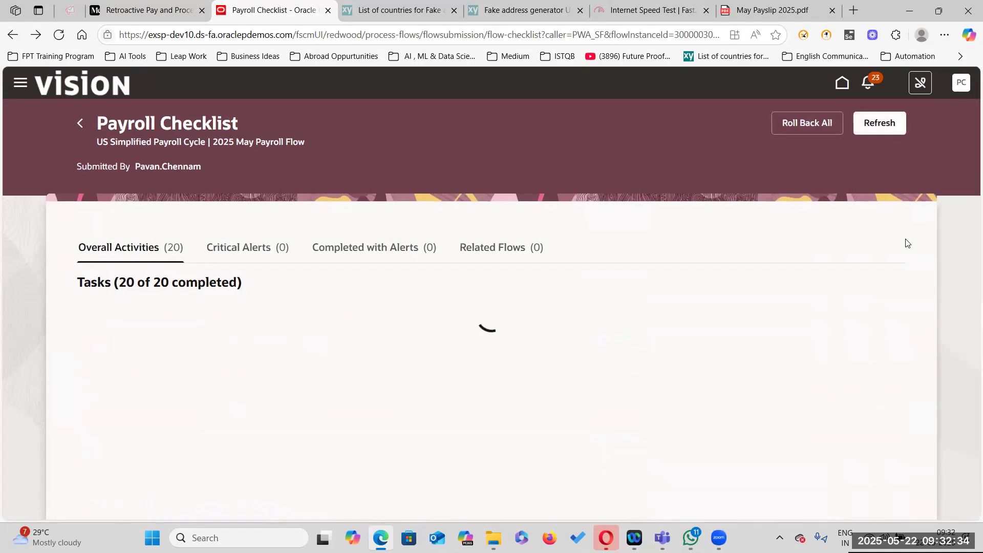
click(165, 12)
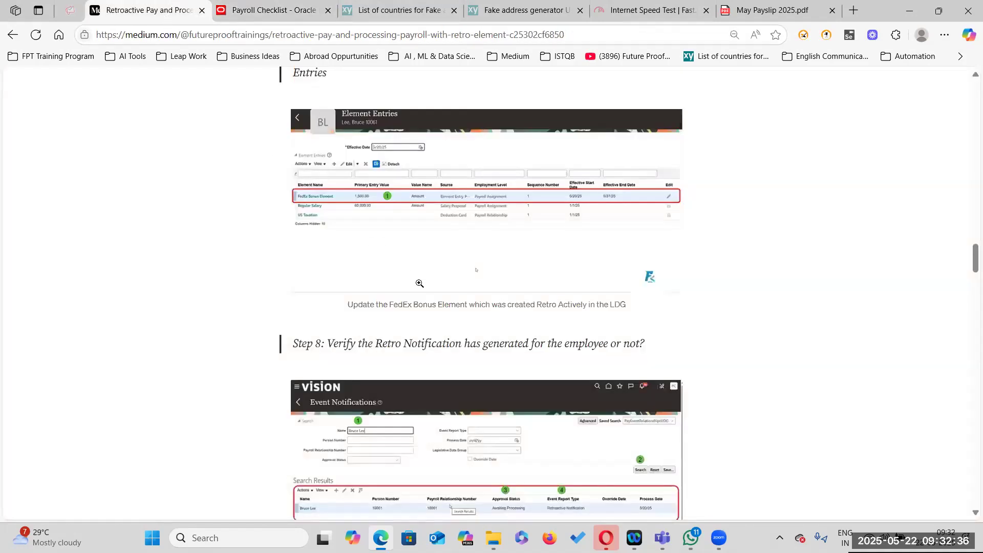
- Reread the article's Step 7 Element Entries instructions, then leave the Medium tab
scroll(491, 195, up, 3)
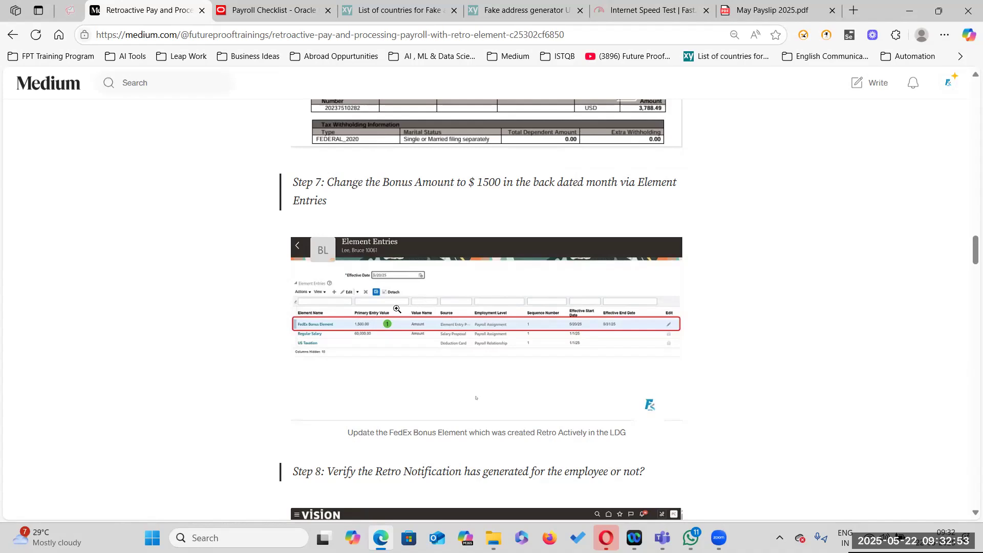
click(274, 10)
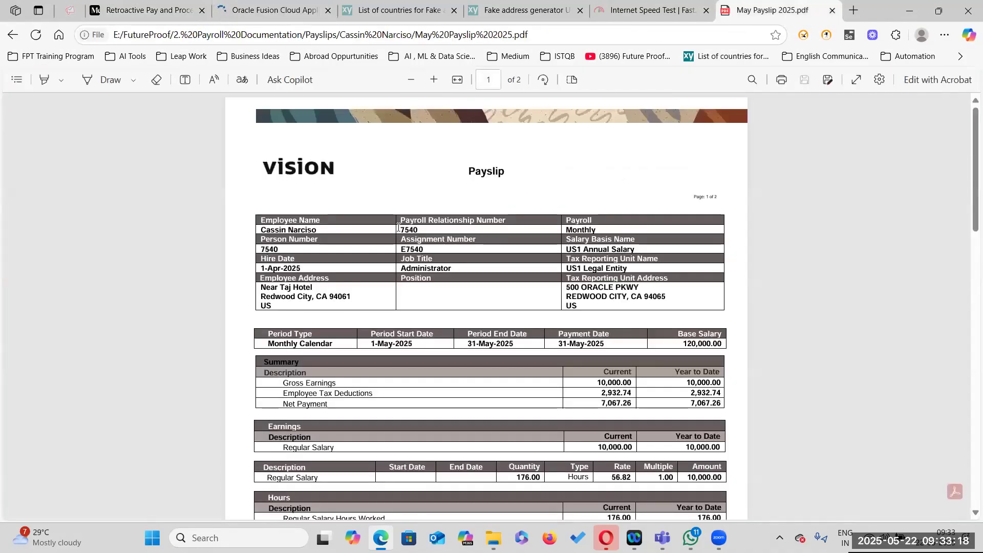
- Select the employee's Payroll Relationship Number on the May payslip to look the person up
double_click(405, 230)
text(5)
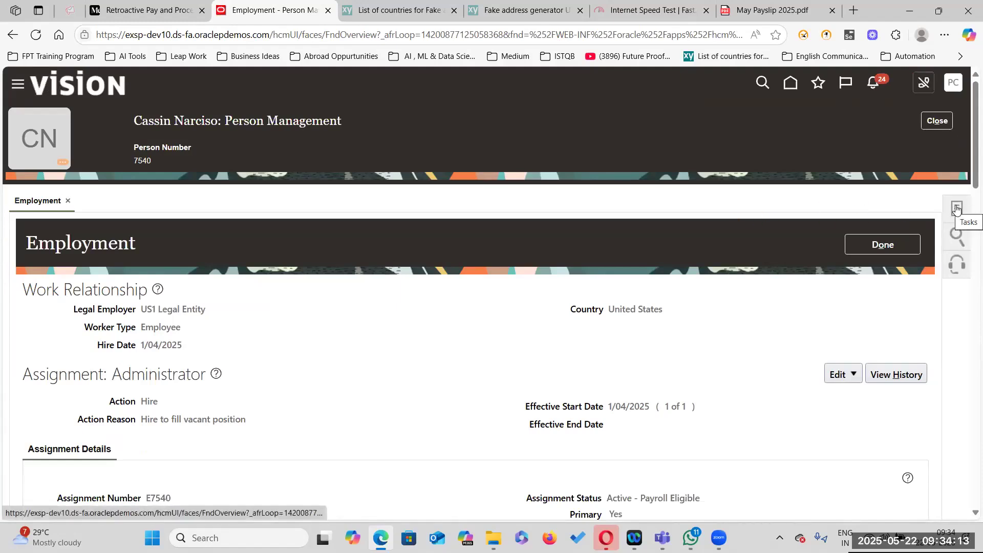
- From the employee's Tasks panel, choose Payroll > Element Entries
click(960, 208)
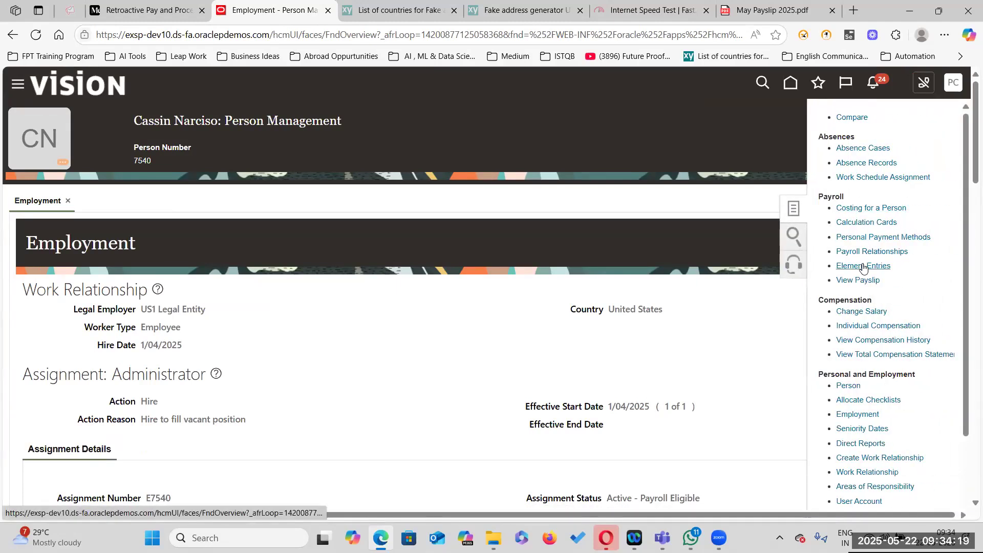
click(861, 263)
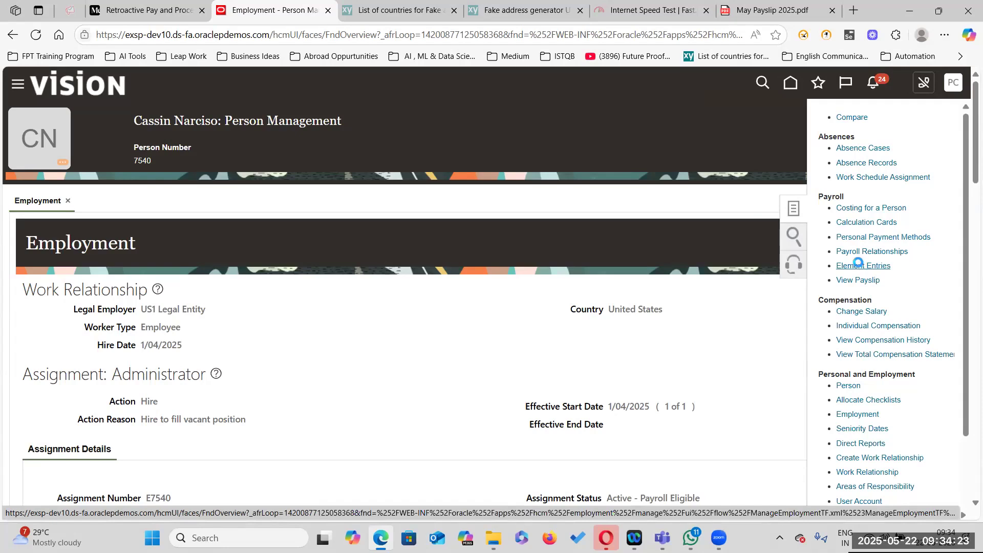
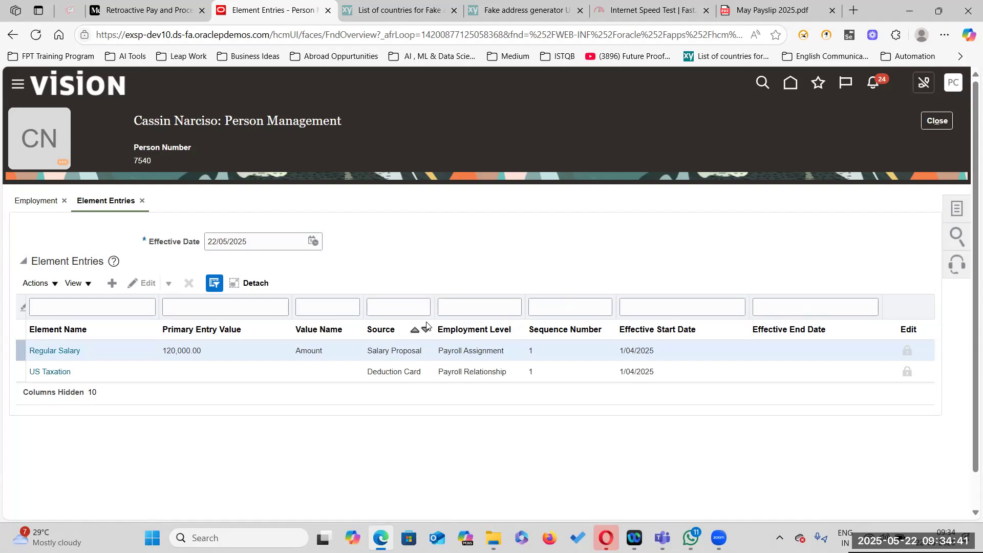
- Set the effective date to 10/05/2025 and start a new Performance Bonus element entry for the employee's assignment
click(313, 241)
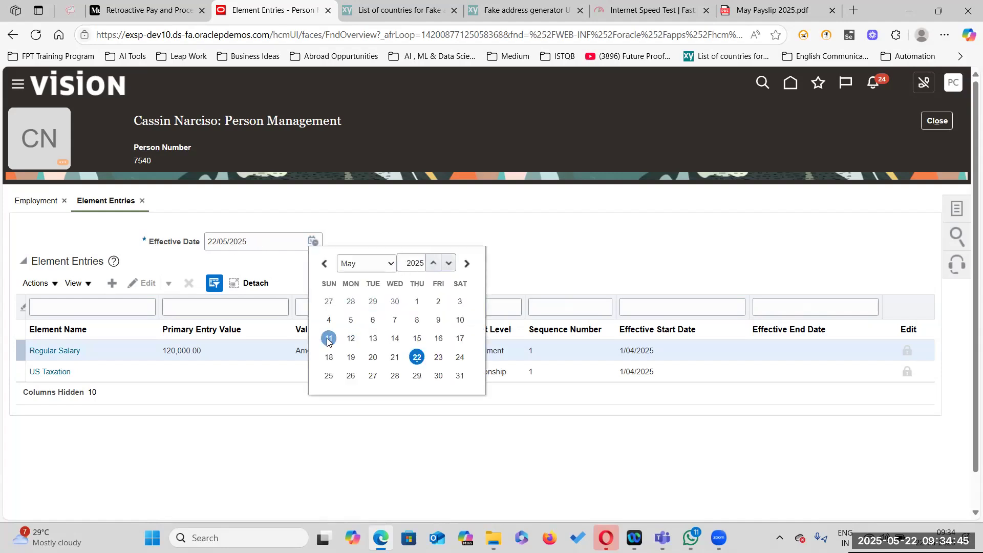
click(459, 321)
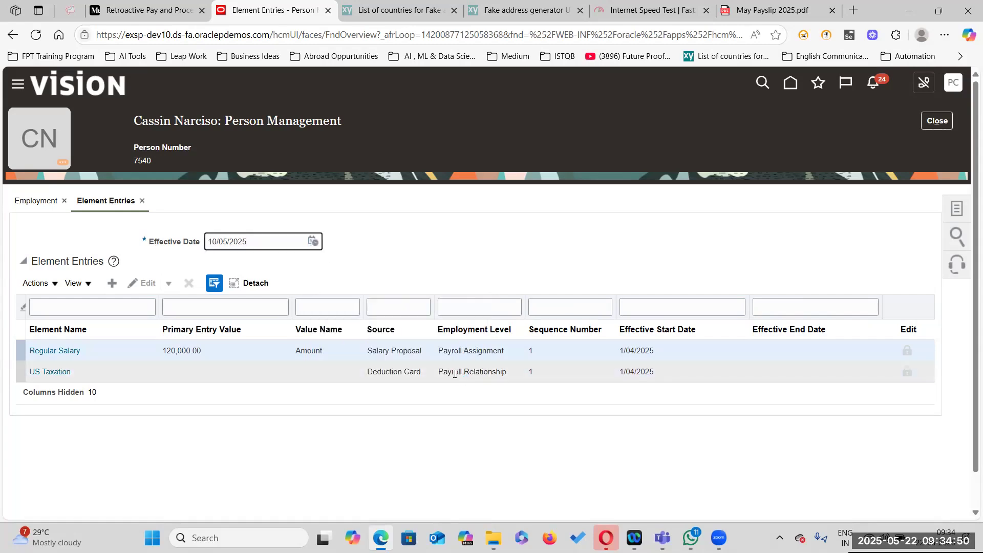
click(113, 283)
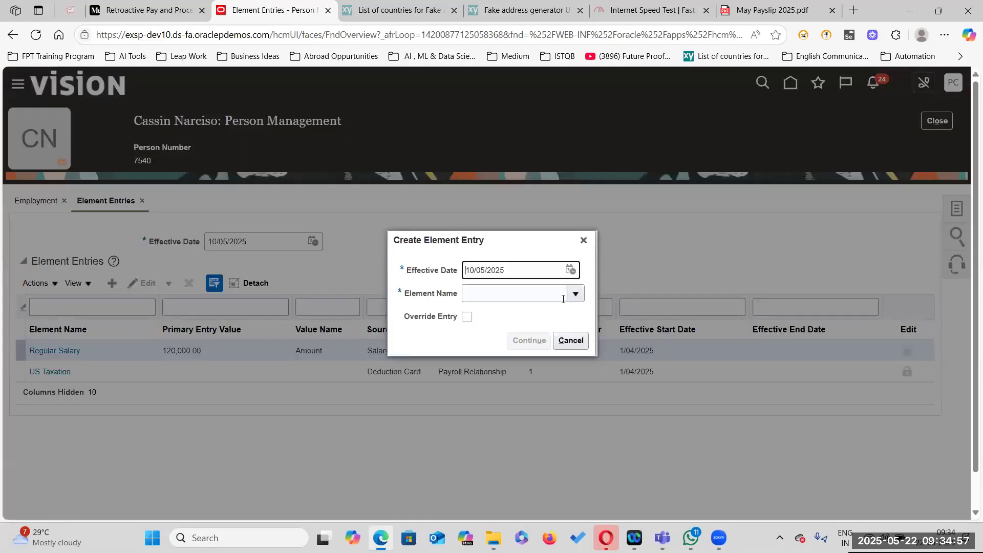
click(577, 296)
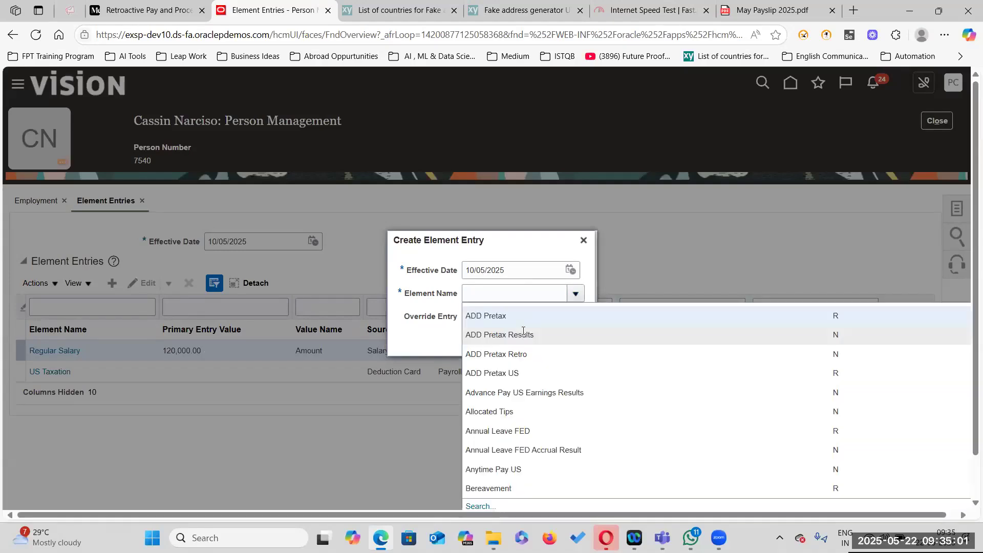
scroll(673, 269, down, 1)
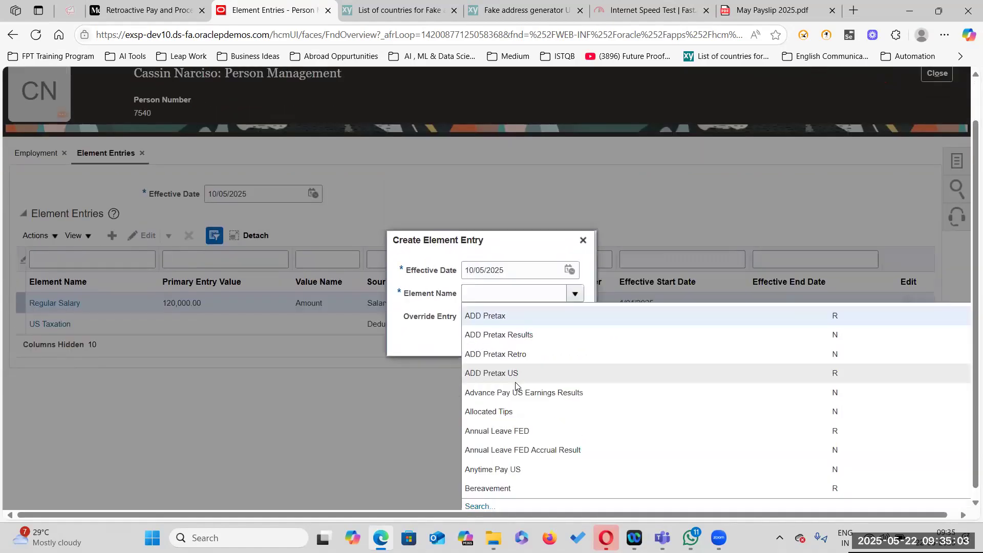
scroll(516, 418, down, 1)
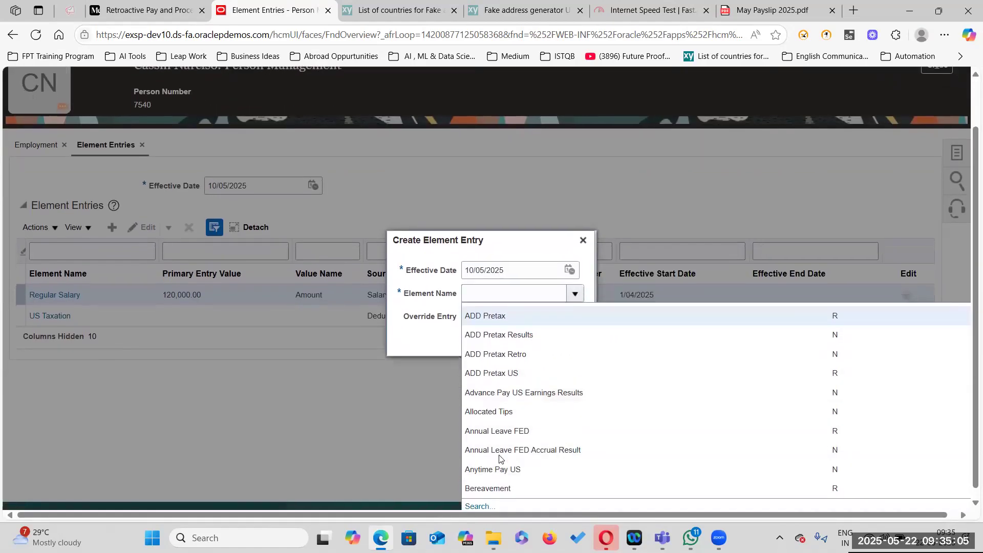
click(479, 506)
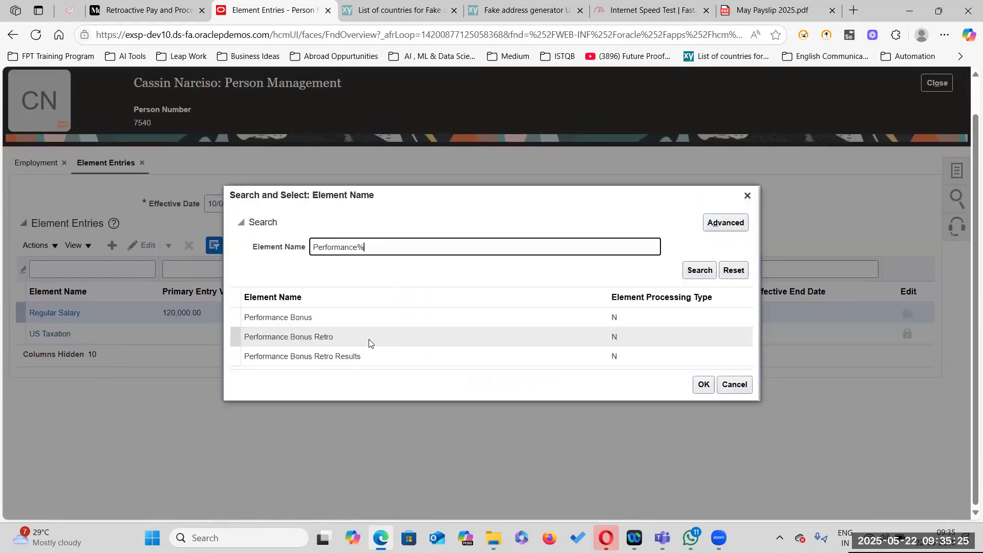
click(353, 317)
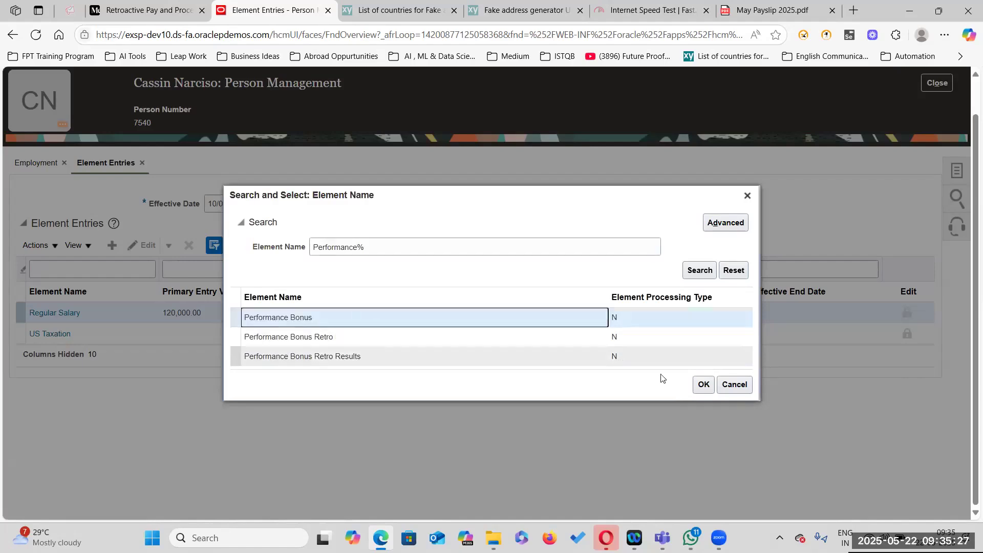
click(705, 385)
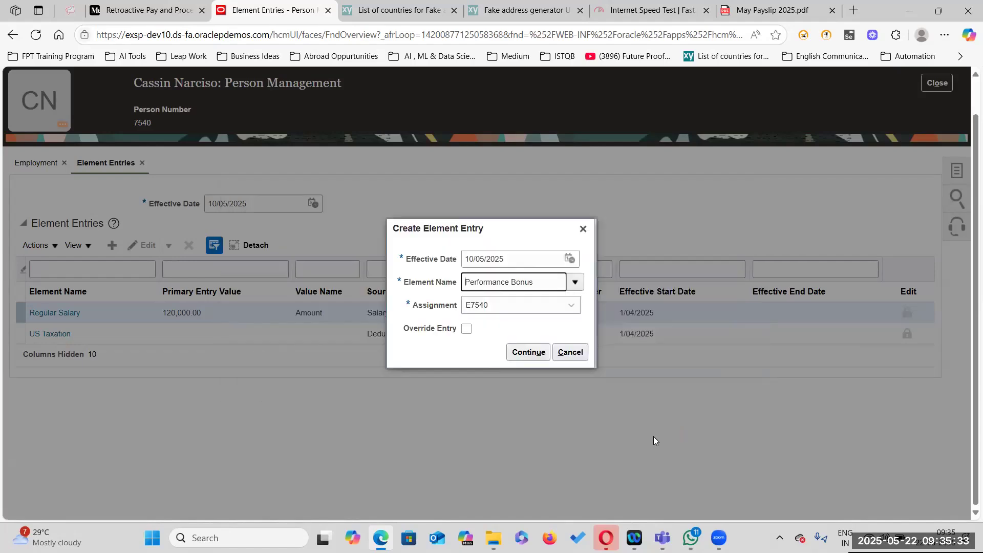
click(529, 352)
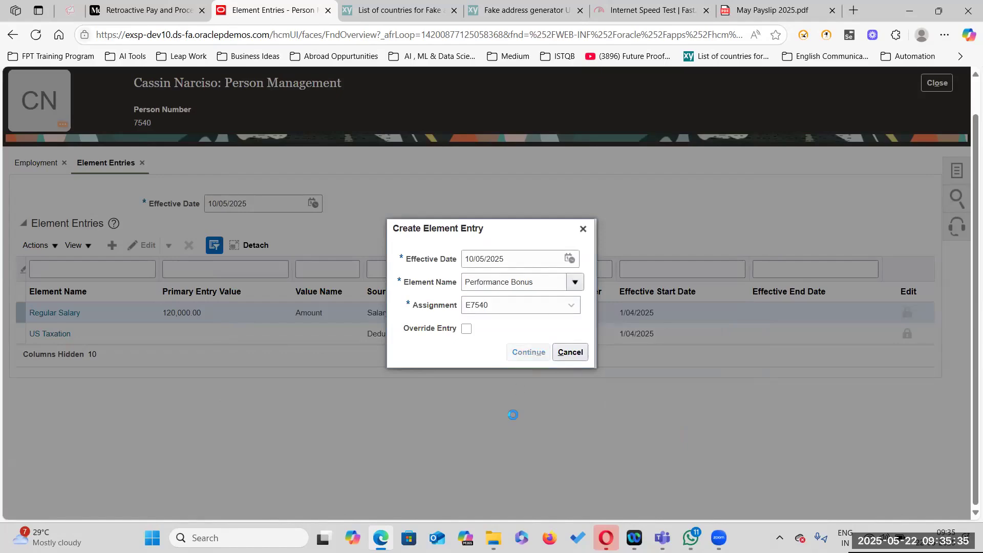
- Enter a bonus amount of 1500 and submit the Performance Bonus element entry
scroll(357, 441, down, 3)
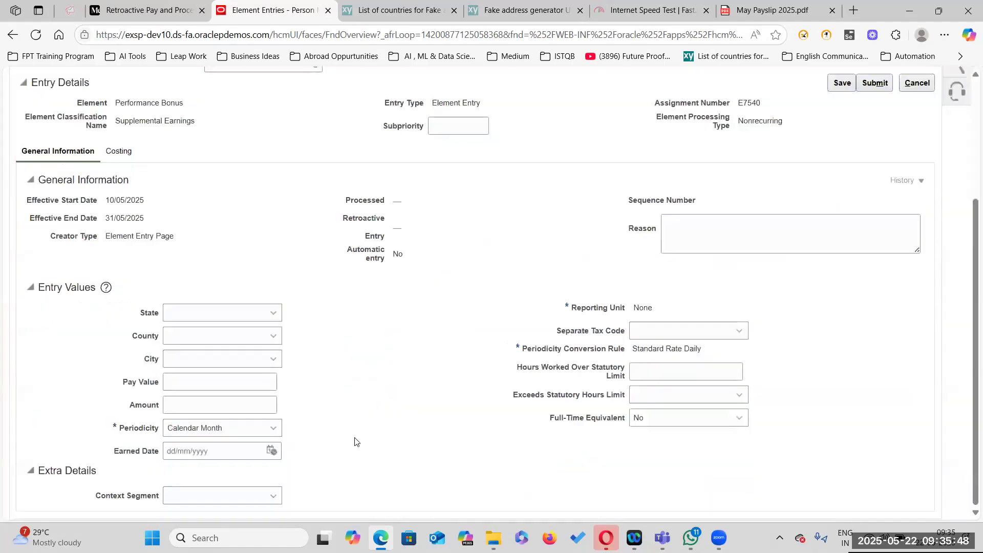
click(256, 403)
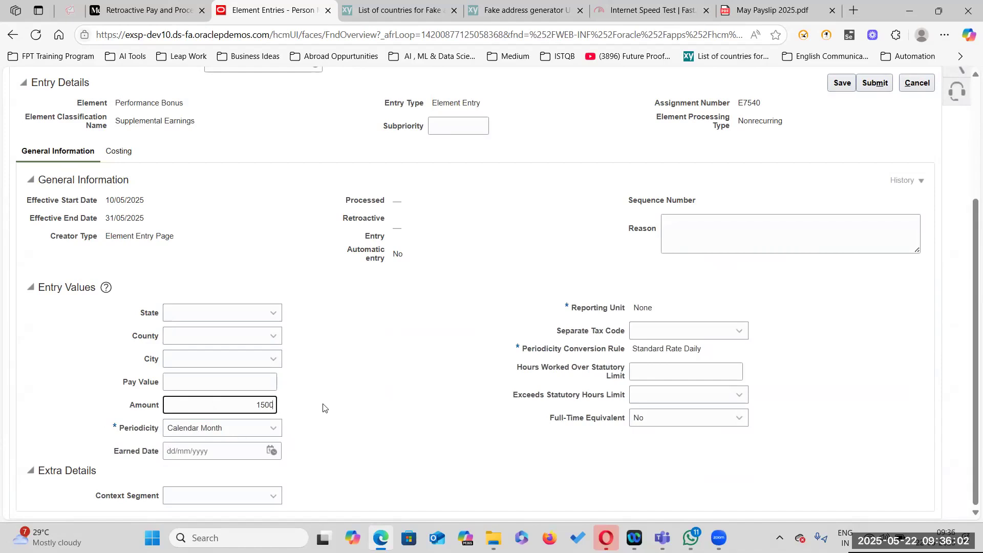
scroll(335, 306, up, 3)
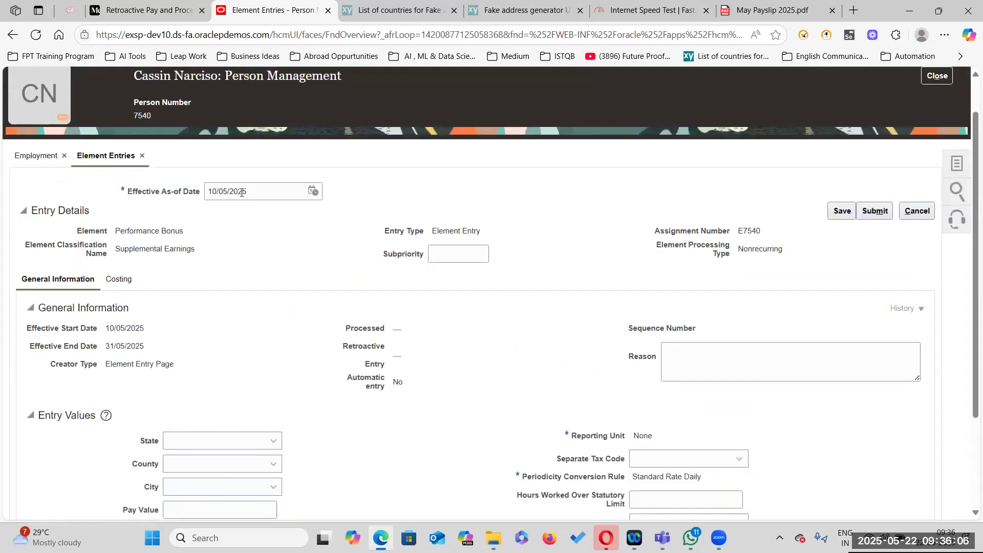
scroll(296, 443, down, 3)
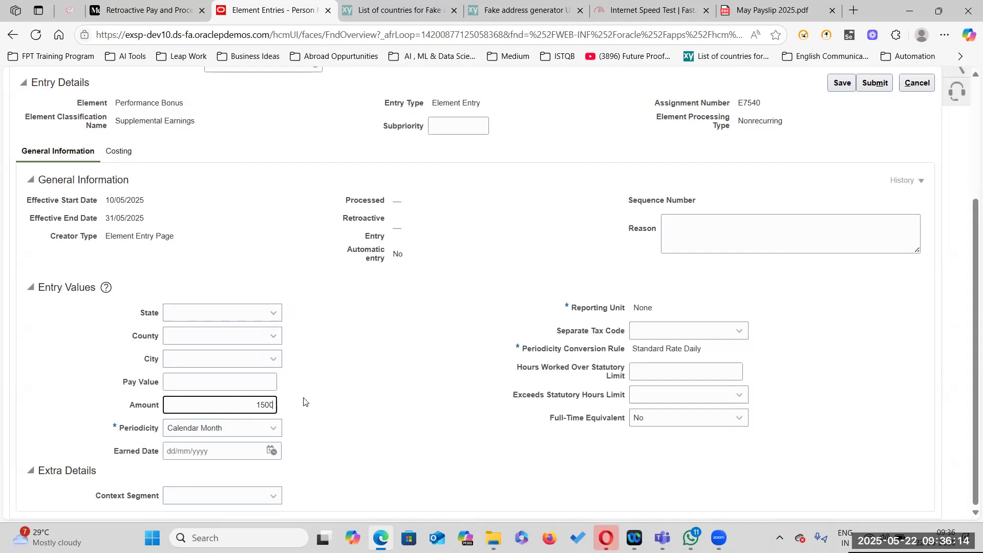
scroll(301, 340, up, 3)
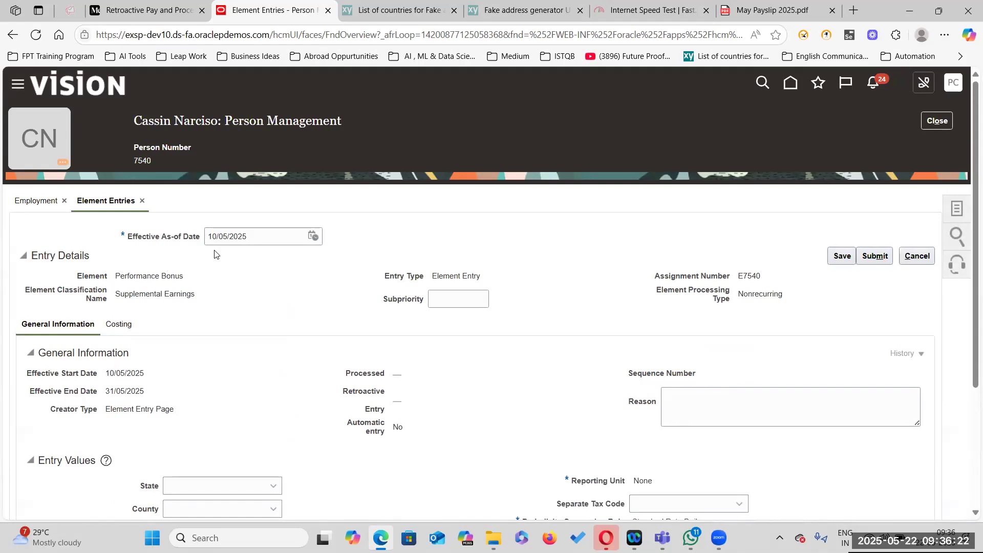
click(874, 257)
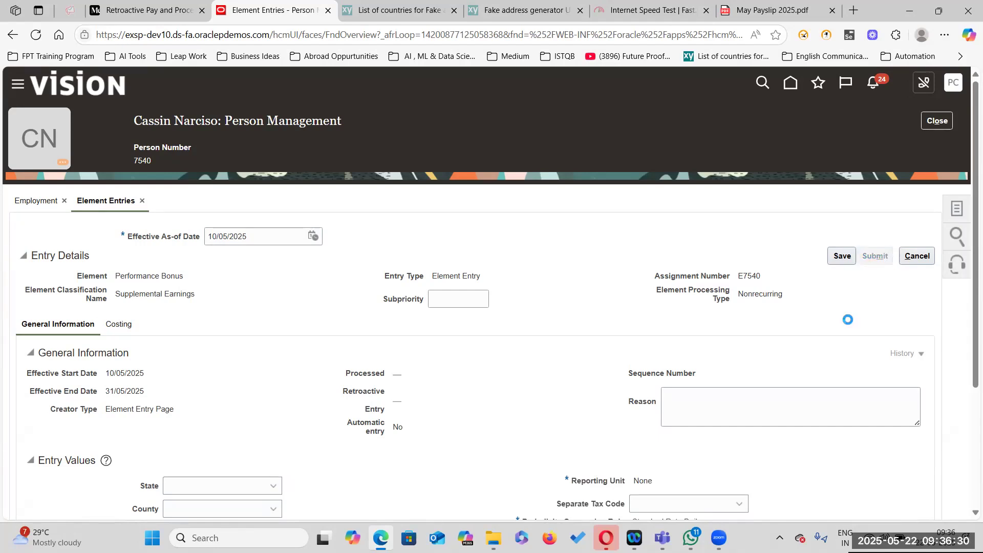
click(169, 11)
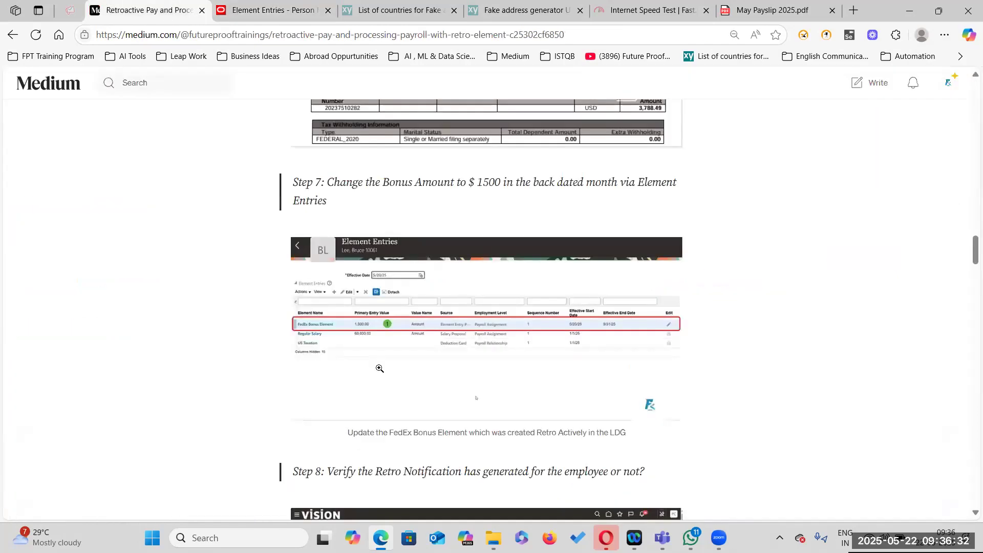
- Read the guide's Step 8 on verifying the retro notification, then return to Element Entries
scroll(381, 371, down, 4)
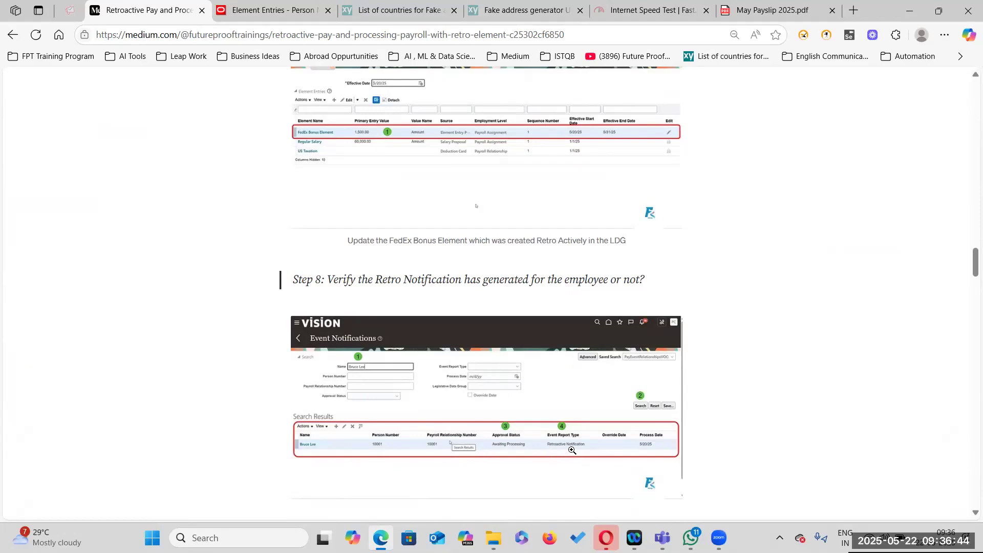
click(271, 10)
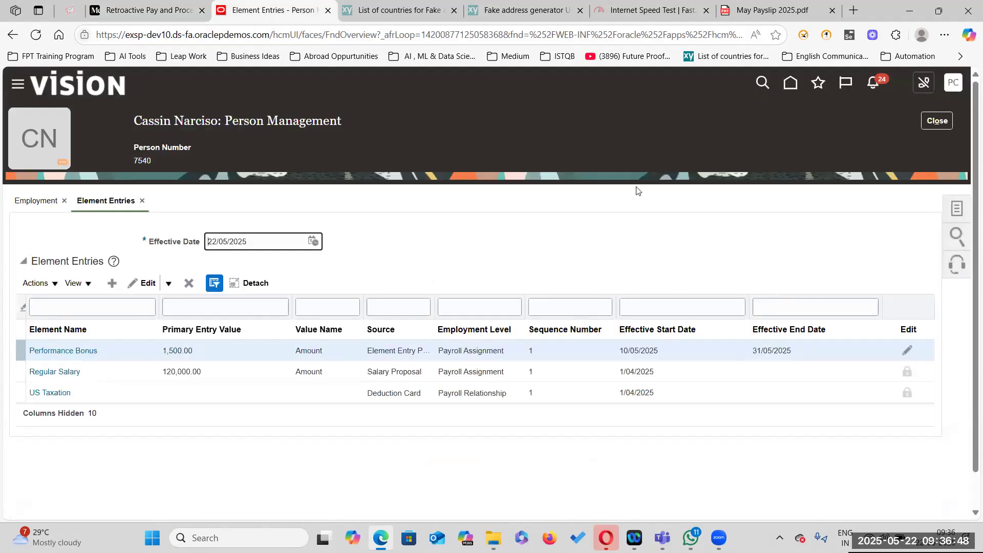
- Close the person page, go Home, and open Event Notifications from the full Quick Actions list
click(937, 121)
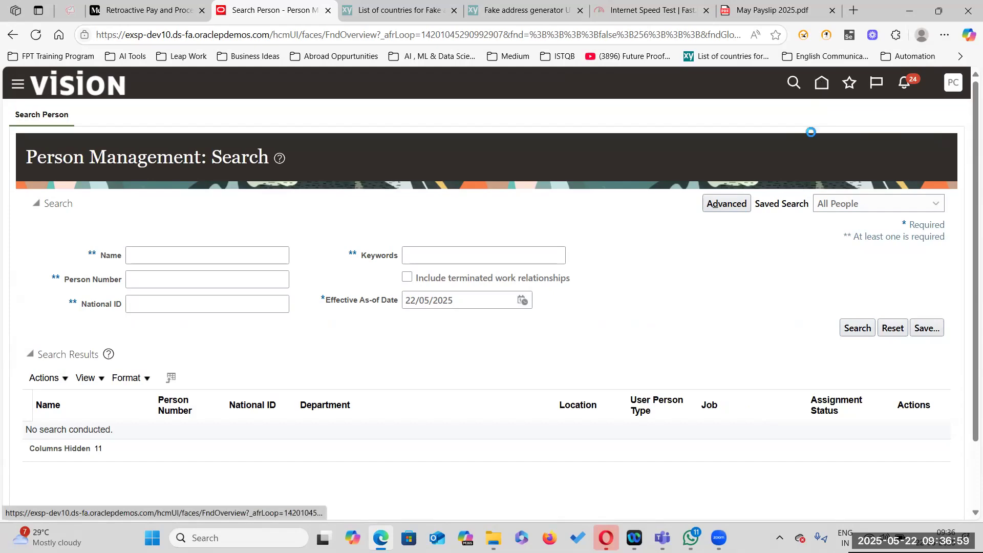
click(821, 85)
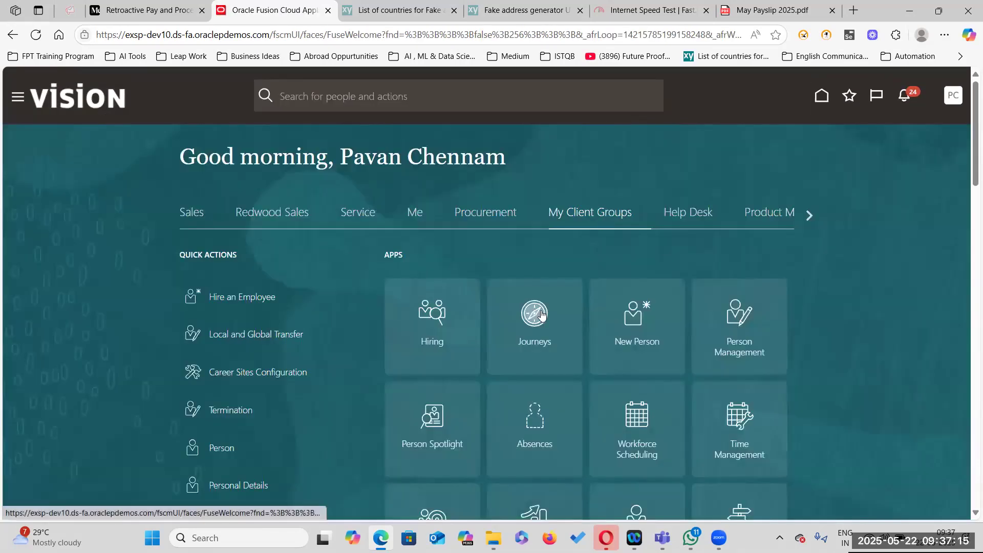
scroll(542, 315, down, 13)
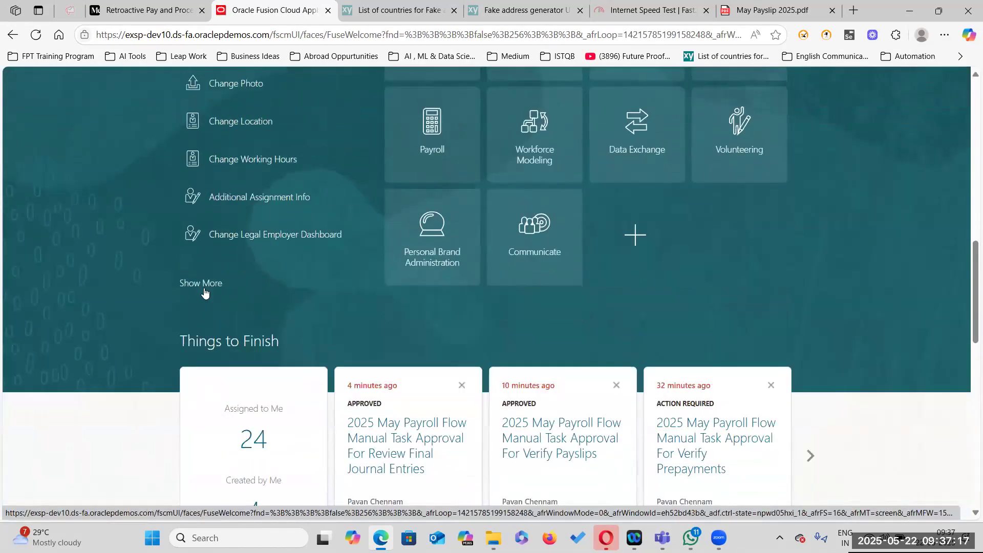
click(202, 286)
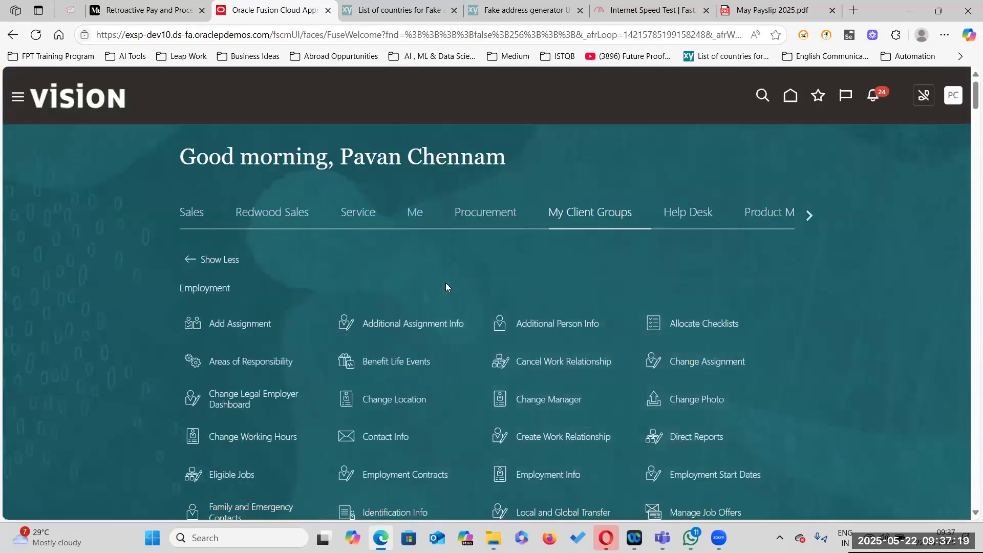
key(ctrl+f)
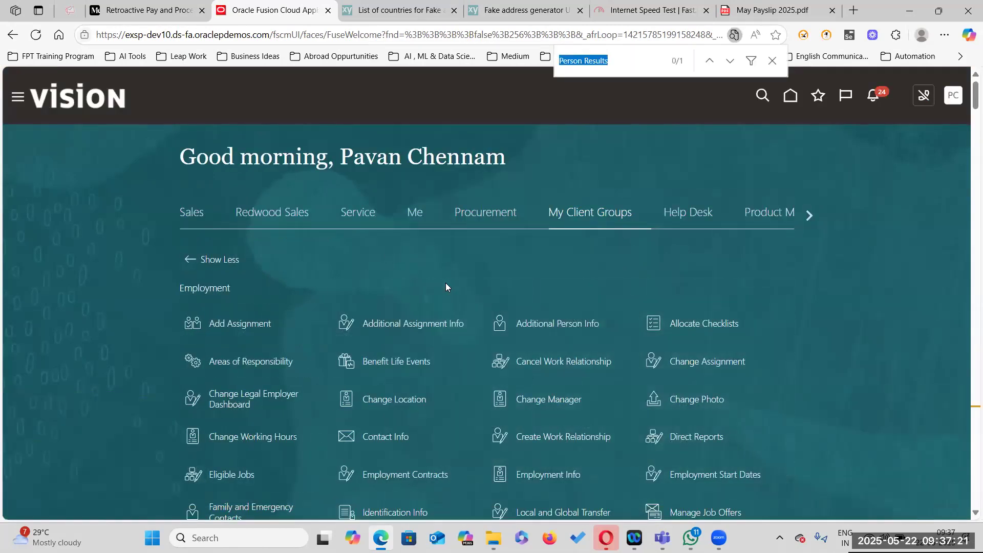
text(Event Notifi)
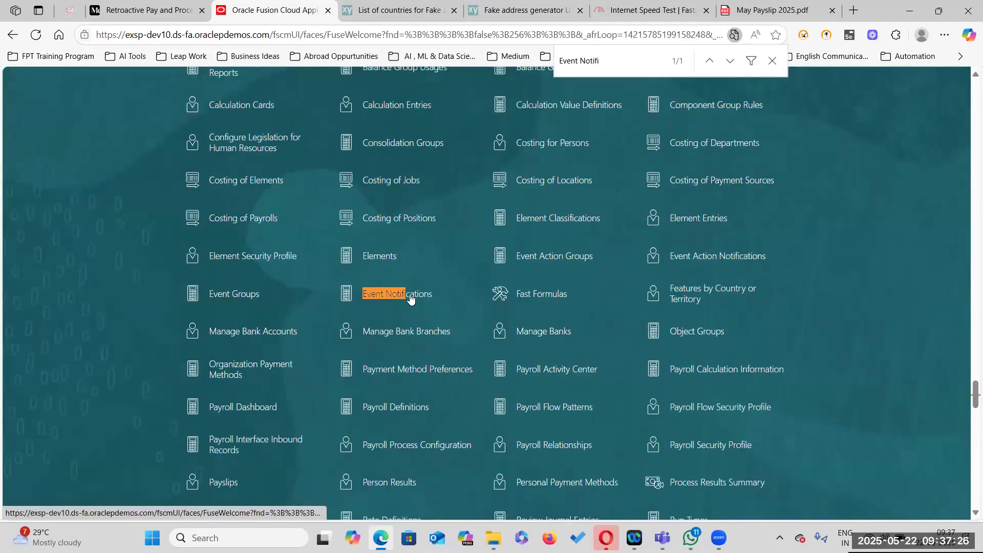
key(ctrl+Return)
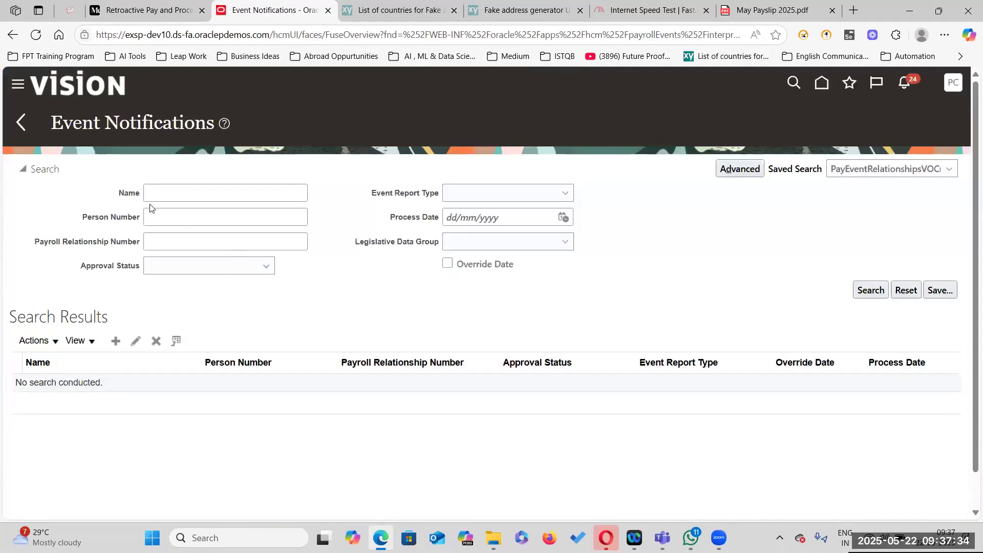
- Search Event Notifications by the employee's person number and open their Retroactive Notification
click(149, 216)
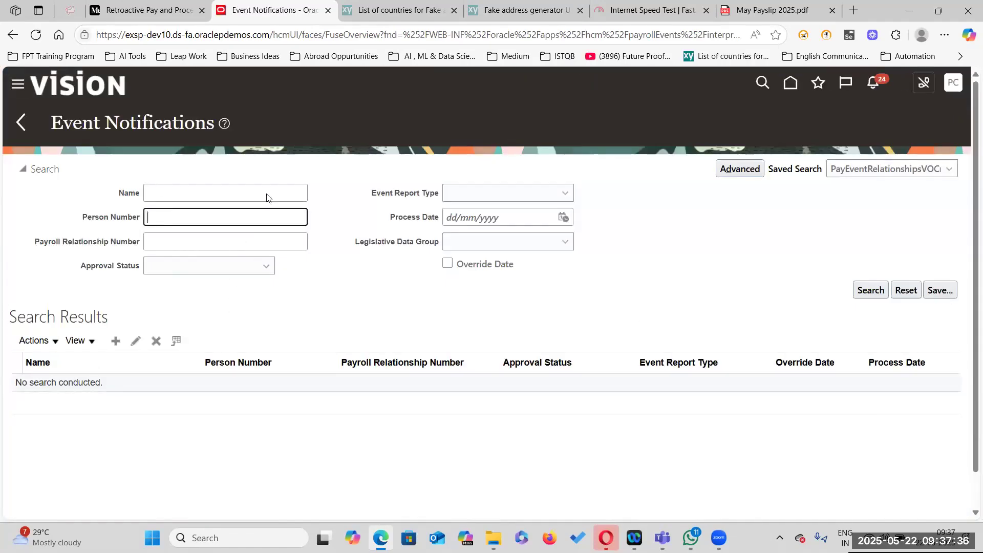
click(740, 11)
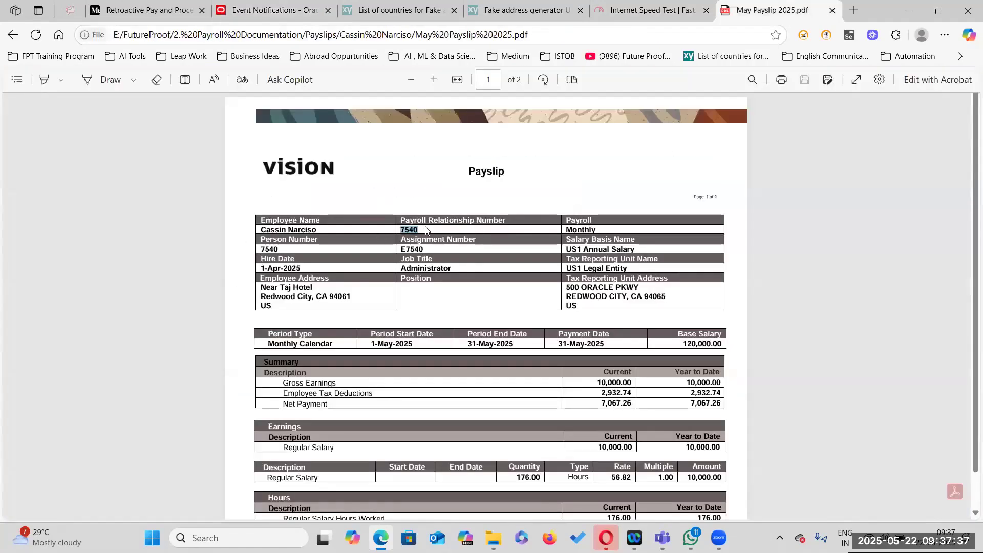
click(307, 11)
text(7540)
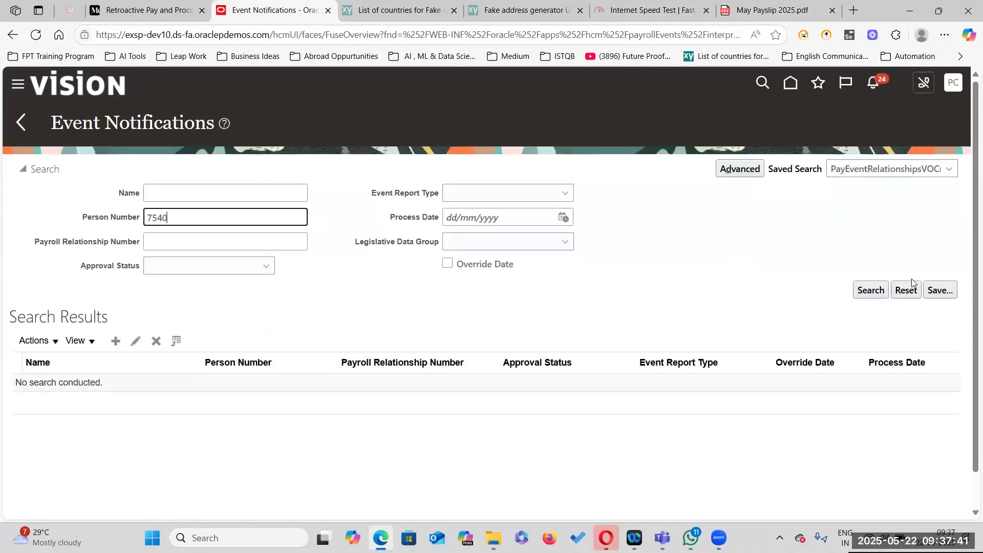
click(877, 295)
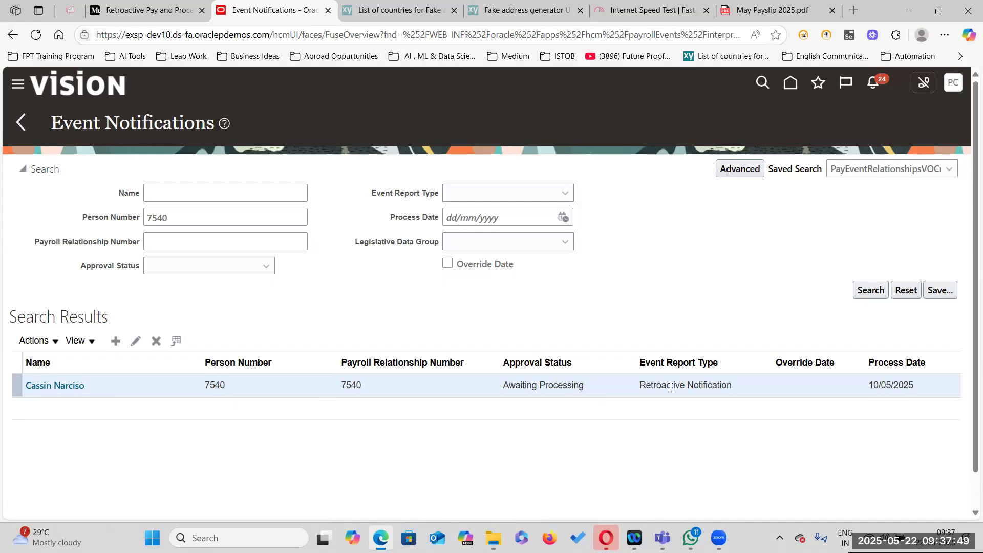
drag(640, 387, 766, 387)
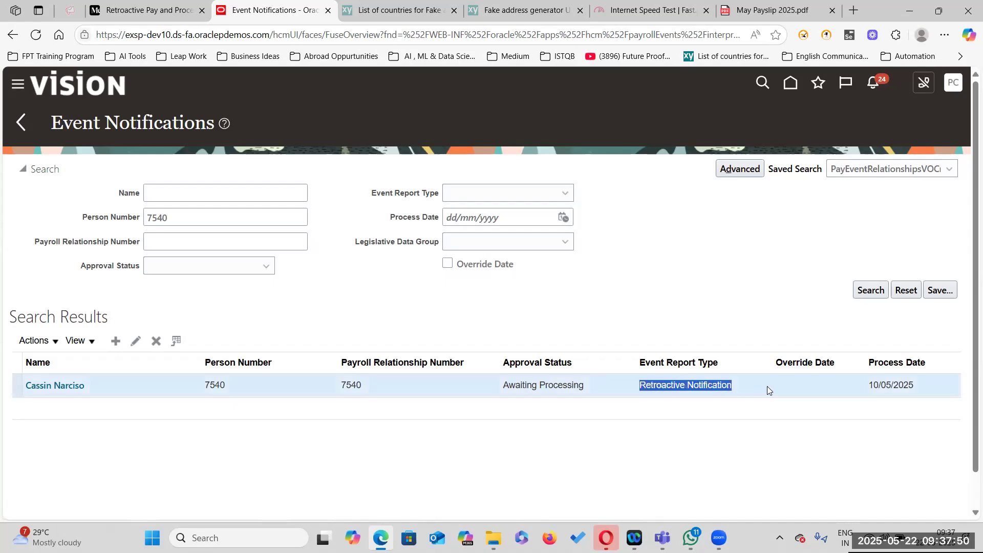
click(59, 386)
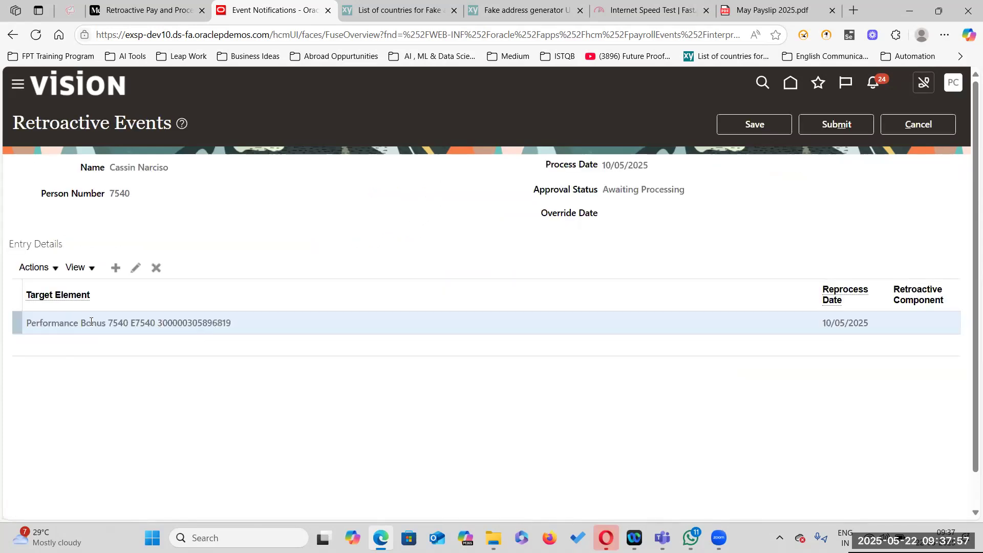
- Move the Reprocess Date column beside Target Element and save the Performance Bonus retroactive event
drag(146, 320, 253, 321)
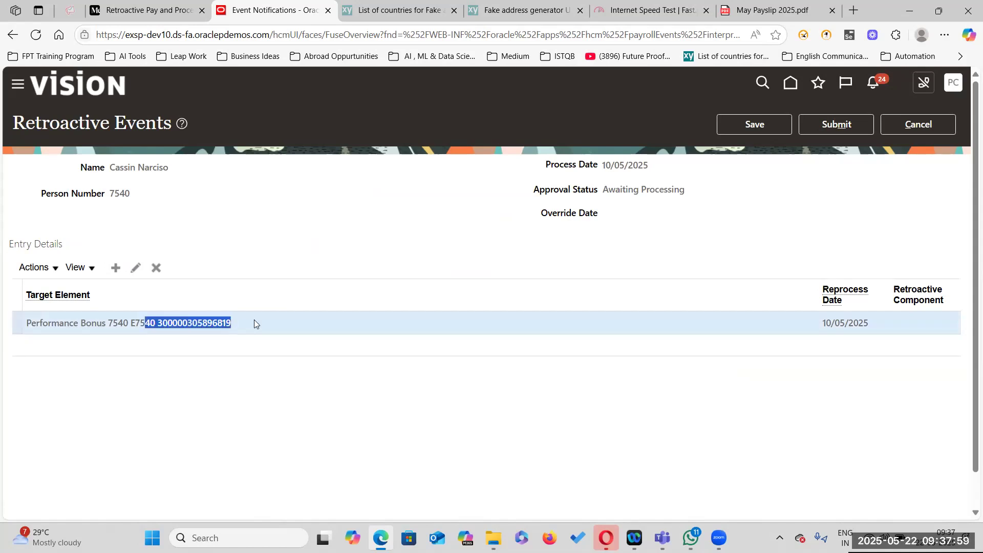
triple_click(606, 189)
click(687, 202)
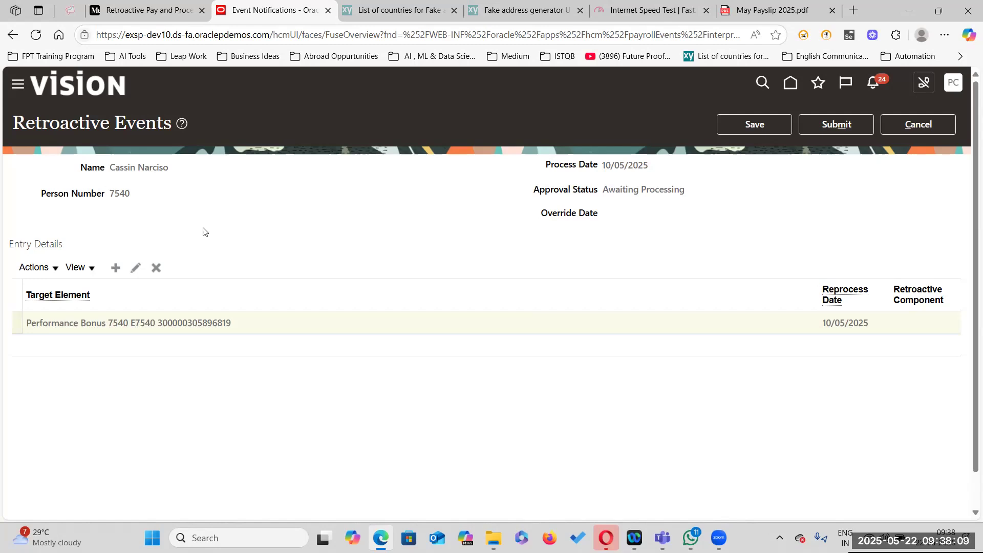
drag(818, 285, 419, 293)
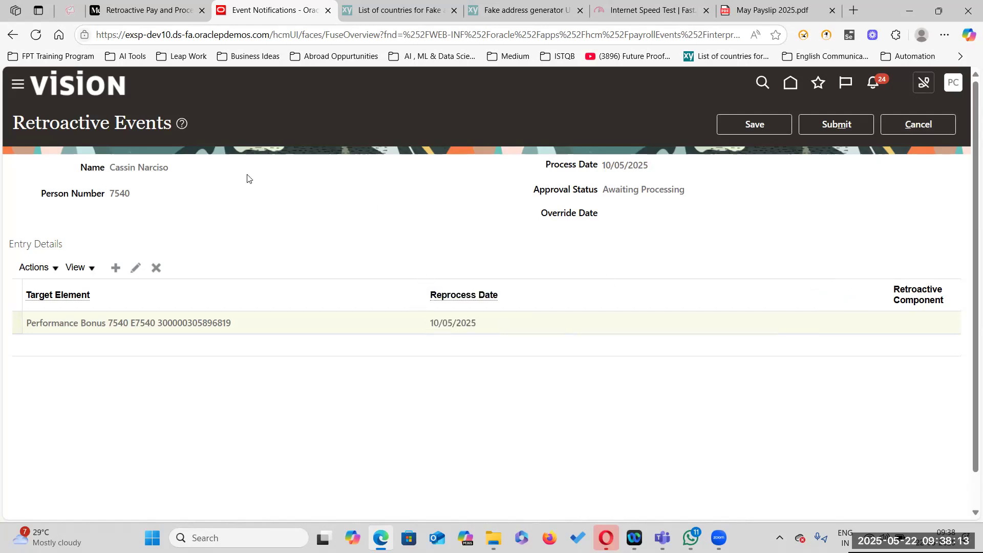
click(719, 129)
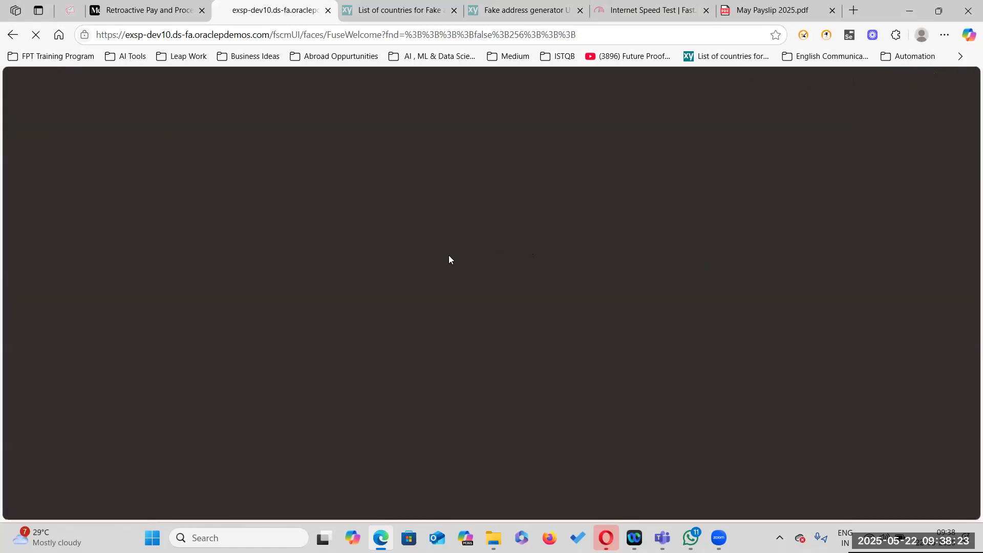
- Read the guide's Step 9 'Recalculate Payroll for Retroactive Changes', then return to Oracle's home page
click(203, 11)
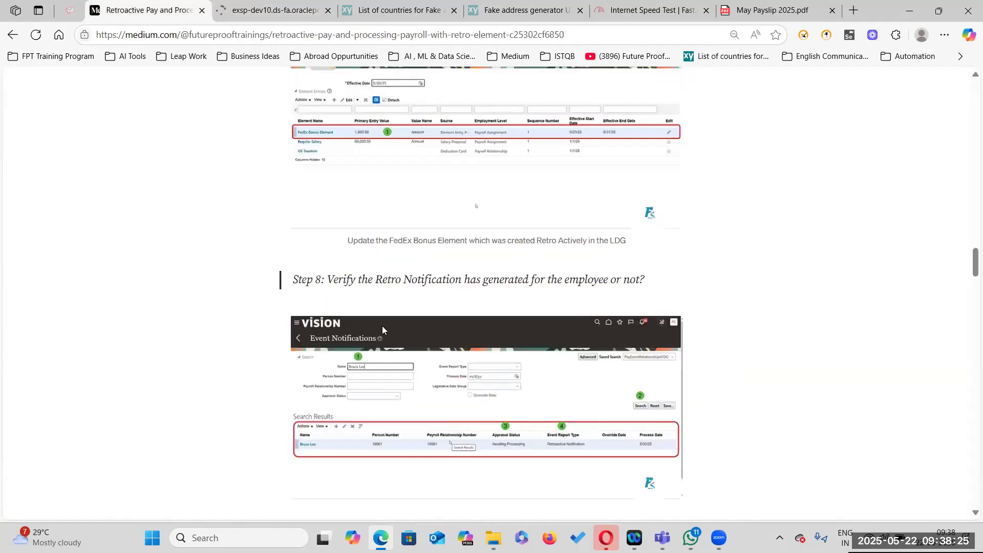
scroll(424, 369, down, 10)
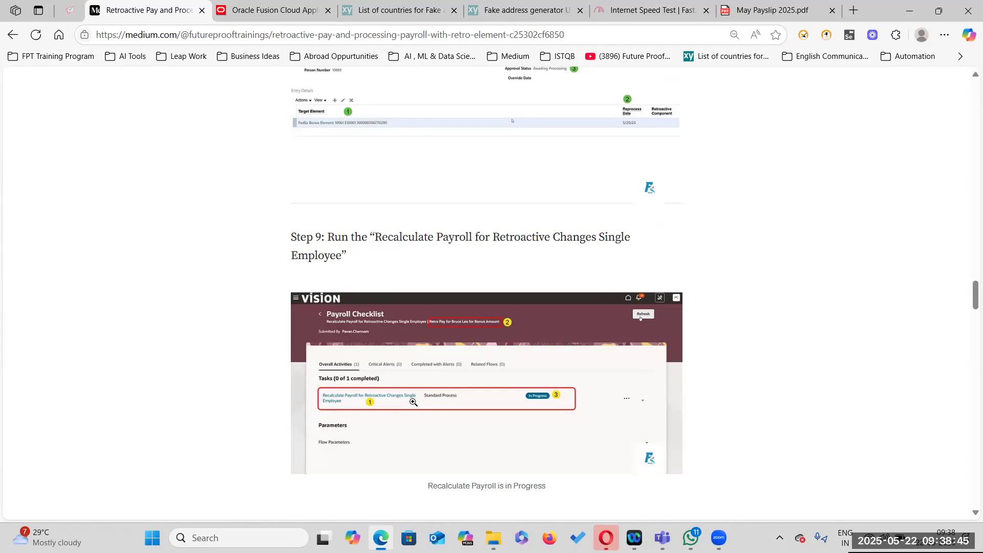
click(290, 10)
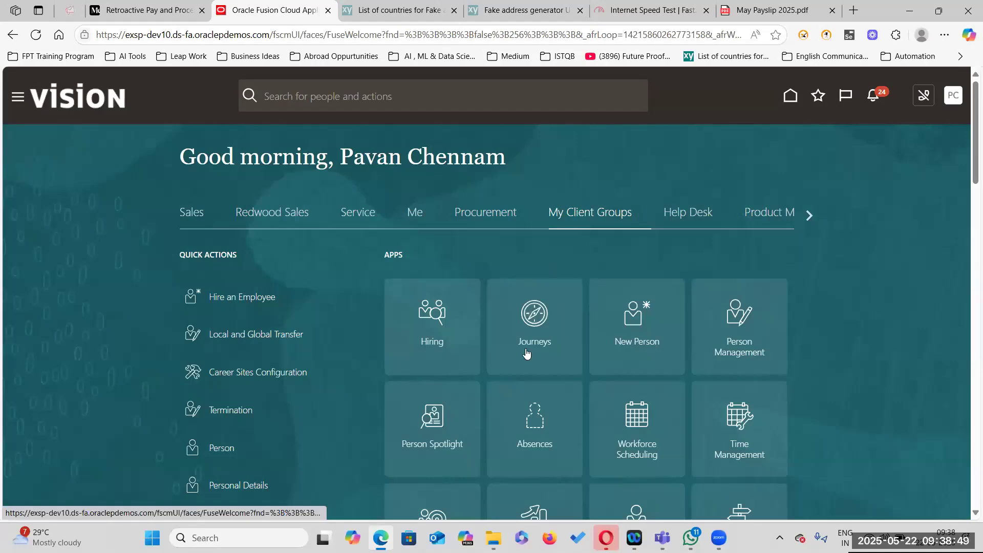
- Open Submit a Flow from the Payroll work area, checking the guide's Step 9 along the way
scroll(527, 353, down, 5)
scroll(571, 390, down, 3)
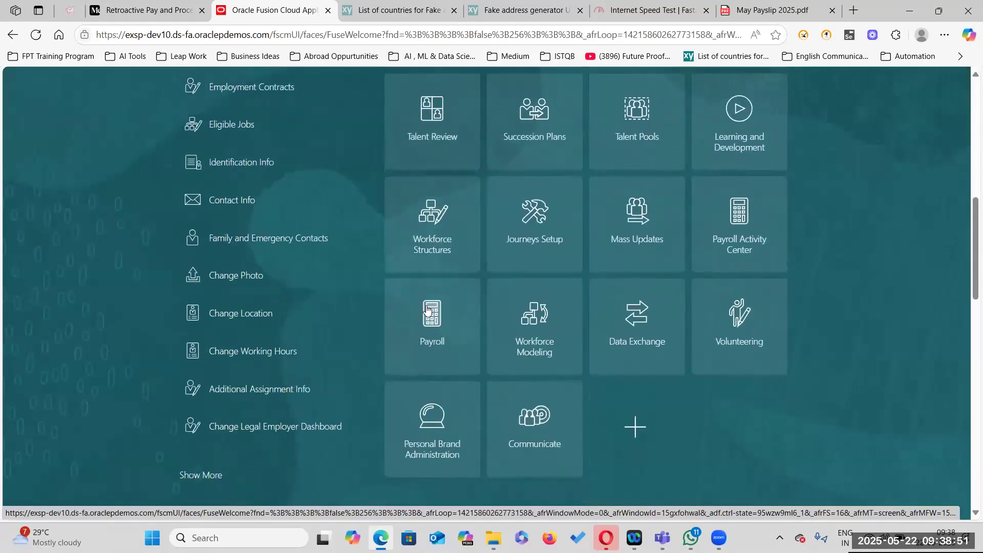
click(438, 338)
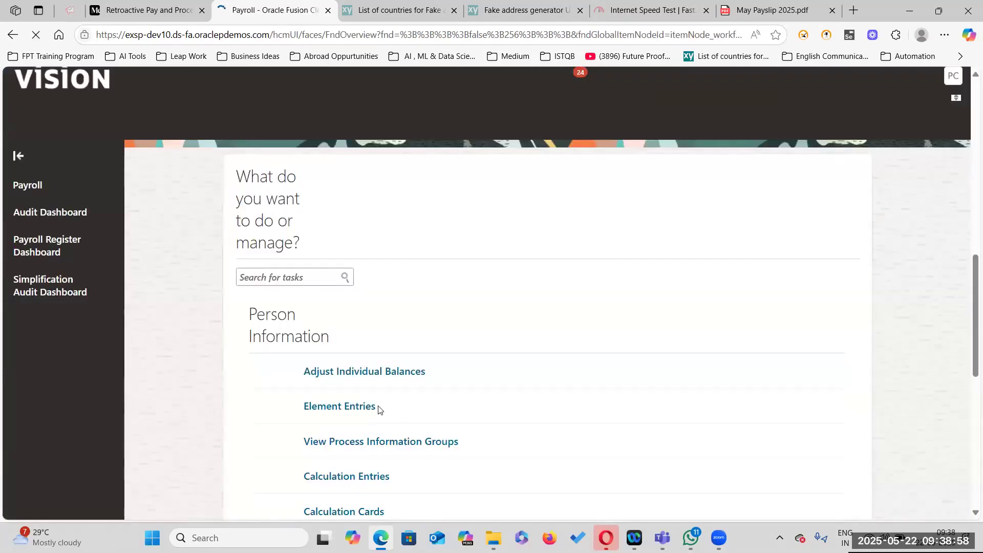
scroll(649, 386, down, 10)
scroll(649, 387, down, 1)
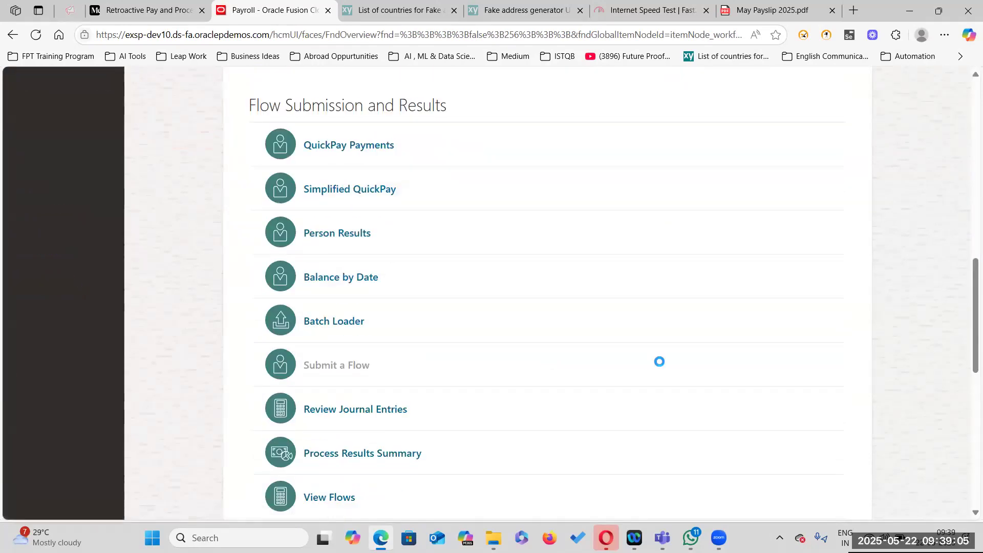
click(660, 365)
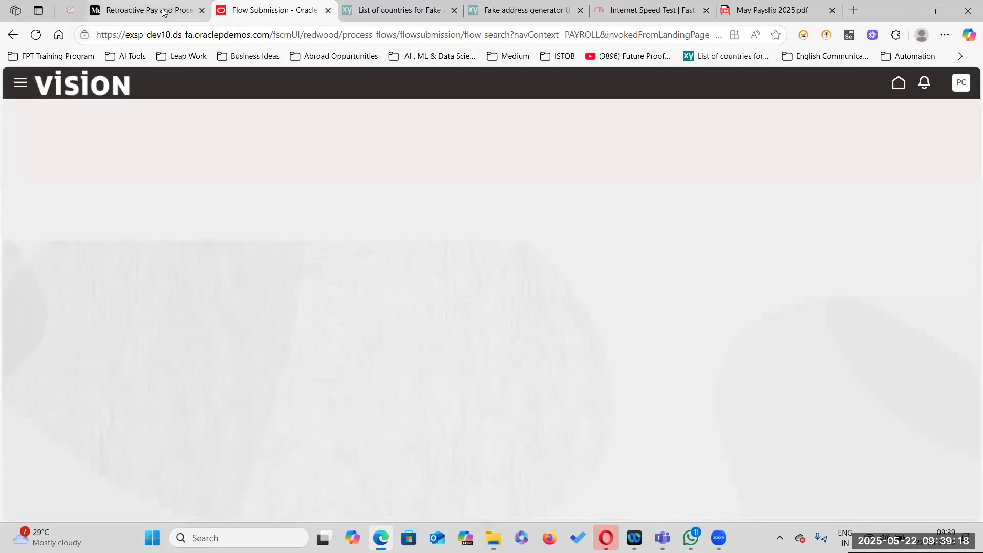
click(163, 11)
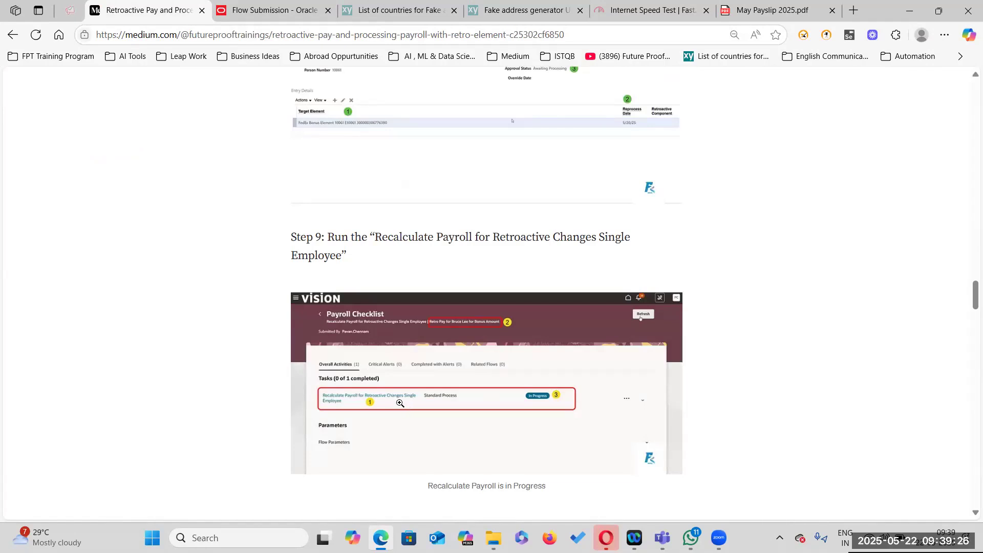
key(ctrl+Tab)
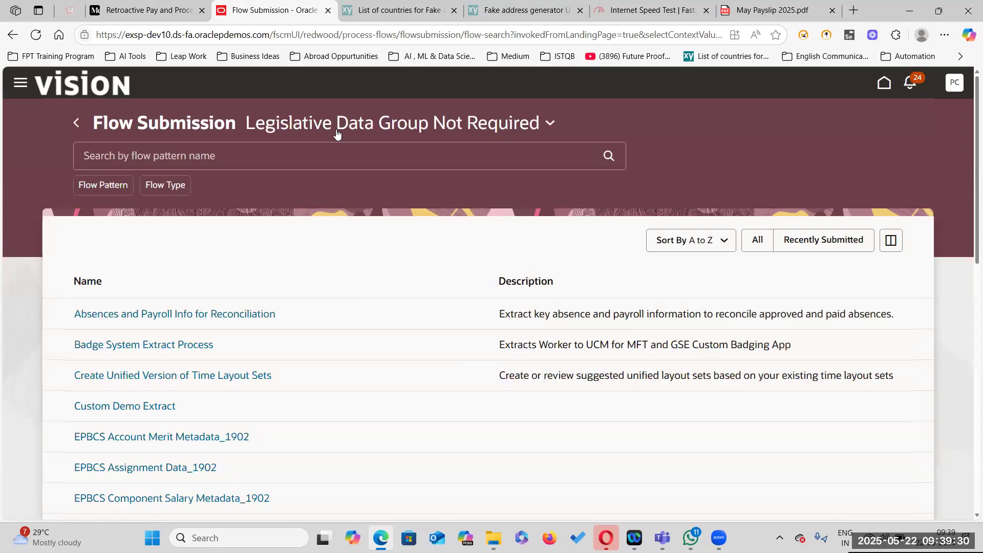
- Set the flow submission's Legislative Data Group to US Legislative Data Group
click(336, 132)
scroll(181, 340, down, 3)
text(US Leg)
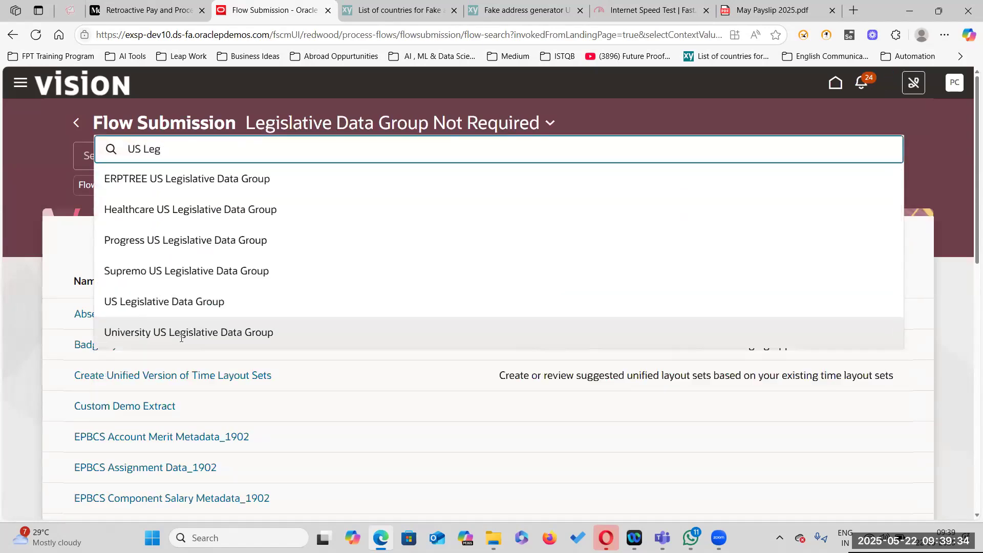
click(243, 306)
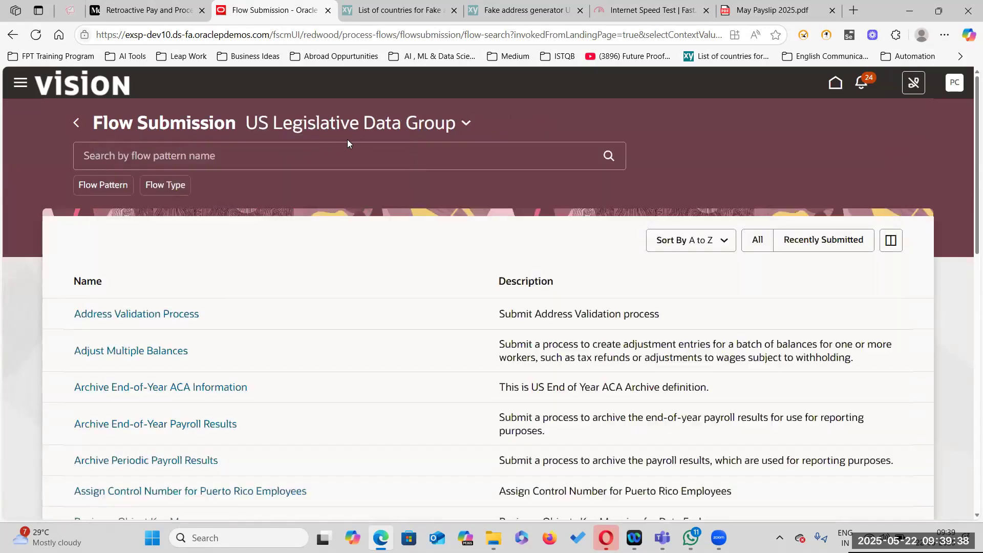
- Search flow patterns for 'Recalculate Payroll' to list the retroactive change flows
click(130, 147)
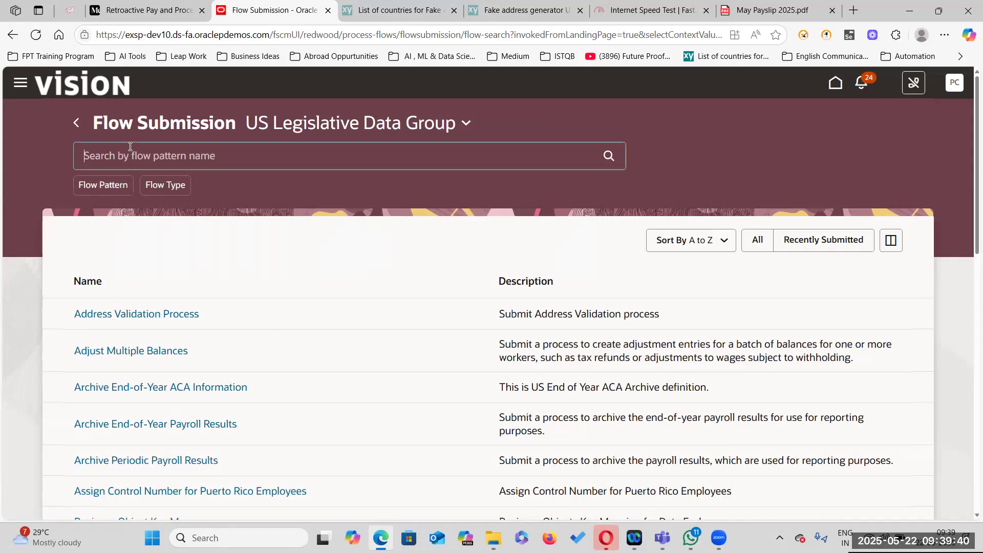
text(Reca)
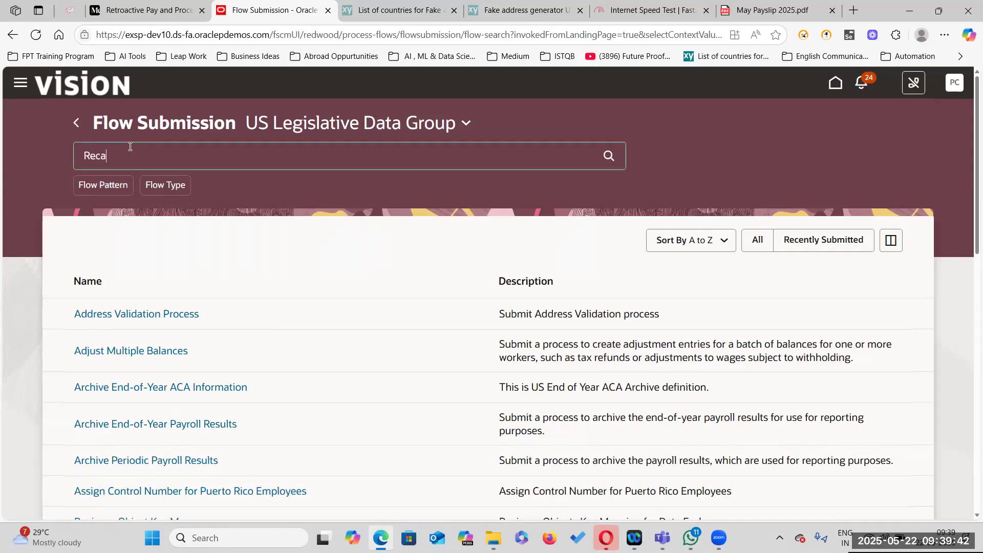
text(lculate Payroll)
scroll(585, 174, down, 2)
click(615, 127)
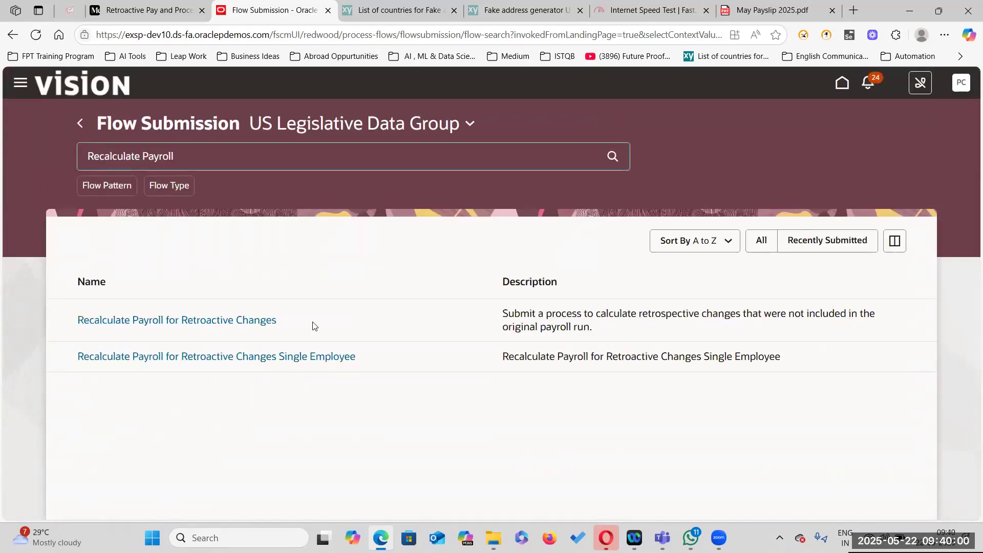
triple_click(590, 326)
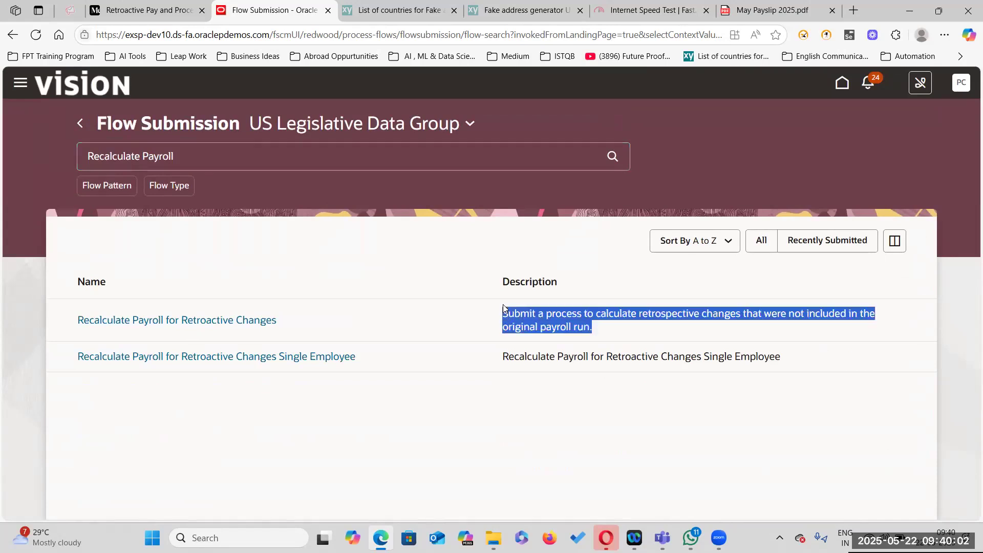
- Open the Single Employee retro recalculation flow and name it the employee's name plus 'Performance Bonus Flow'
click(263, 362)
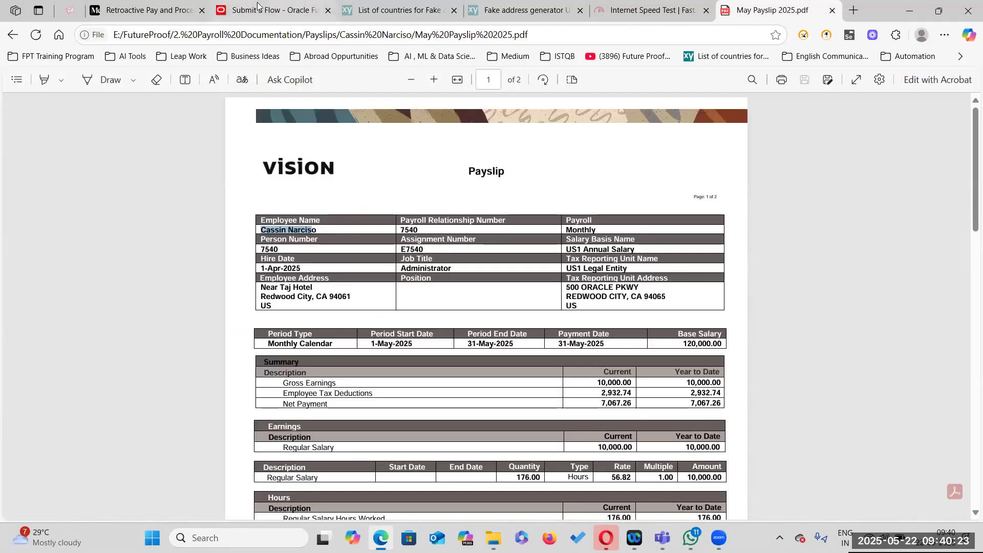
click(272, 10)
text(Cassin Narciso)
text(Performance Bonus Flow)
- Choose the Monthly payroll and the employee's payroll relationship, found by searching their number
click(324, 321)
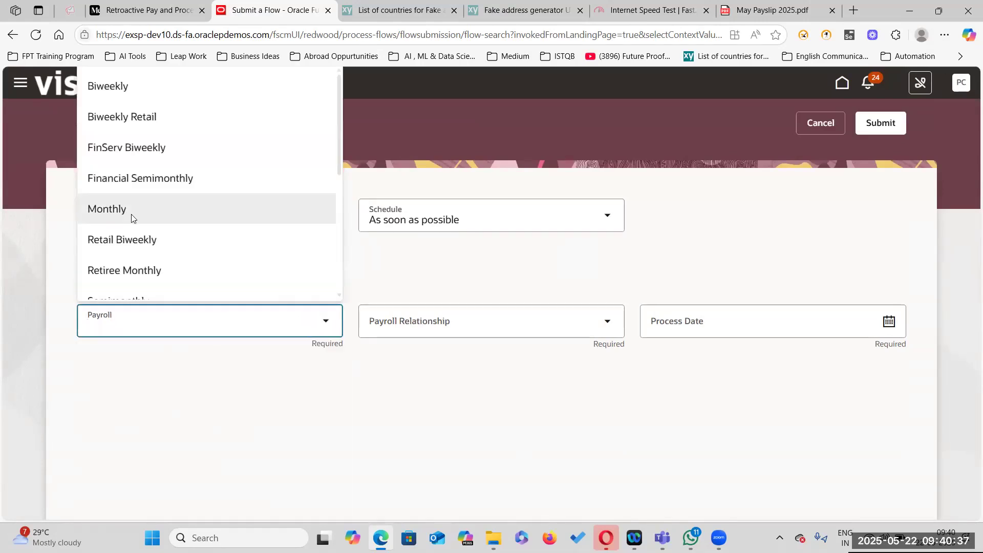
click(131, 212)
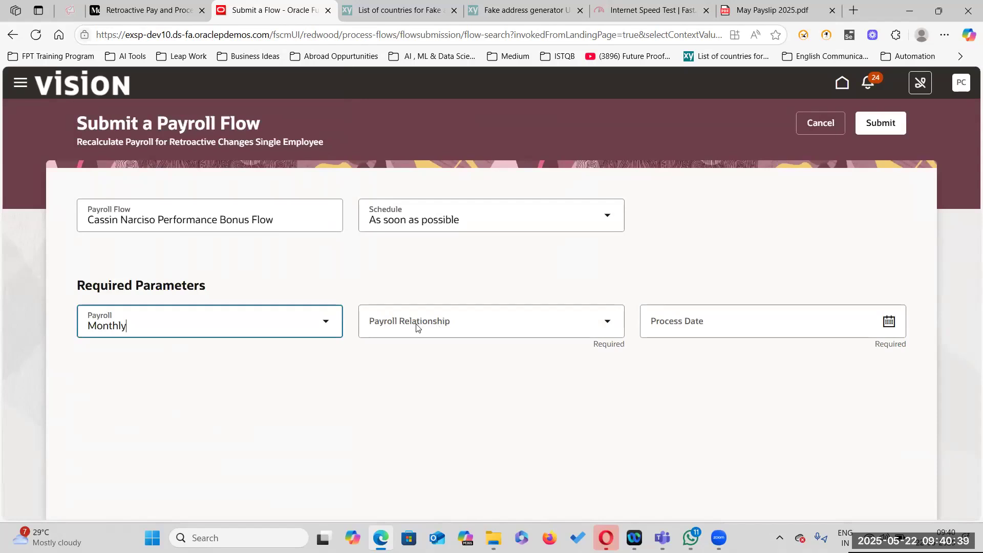
click(595, 326)
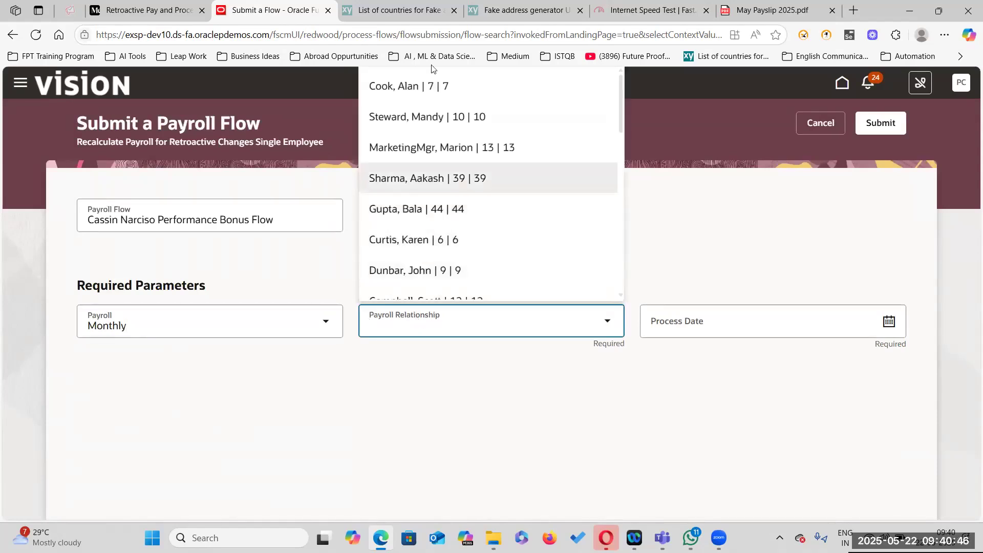
click(756, 13)
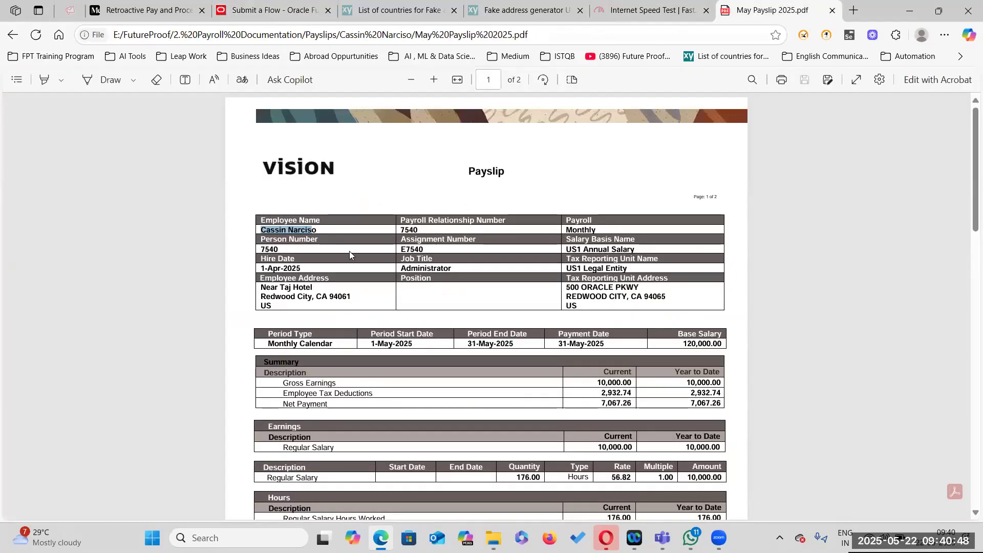
click(274, 11)
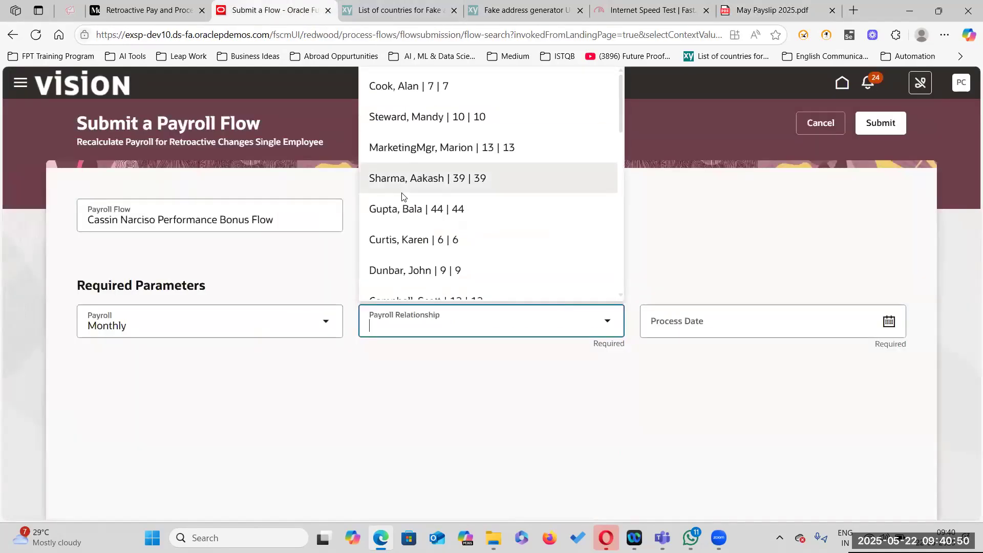
text(7540)
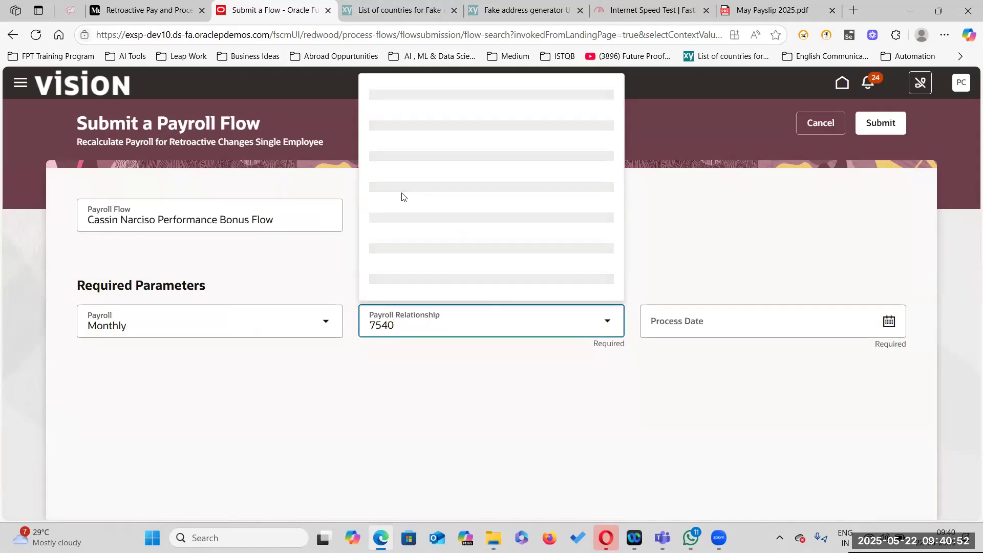
click(458, 366)
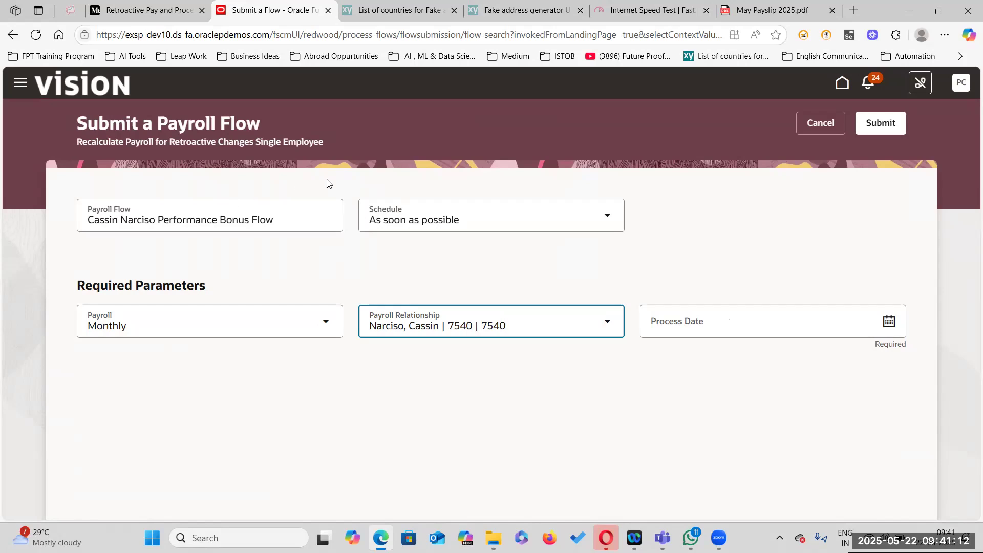
- Set the process date to 1 June 2025
click(889, 322)
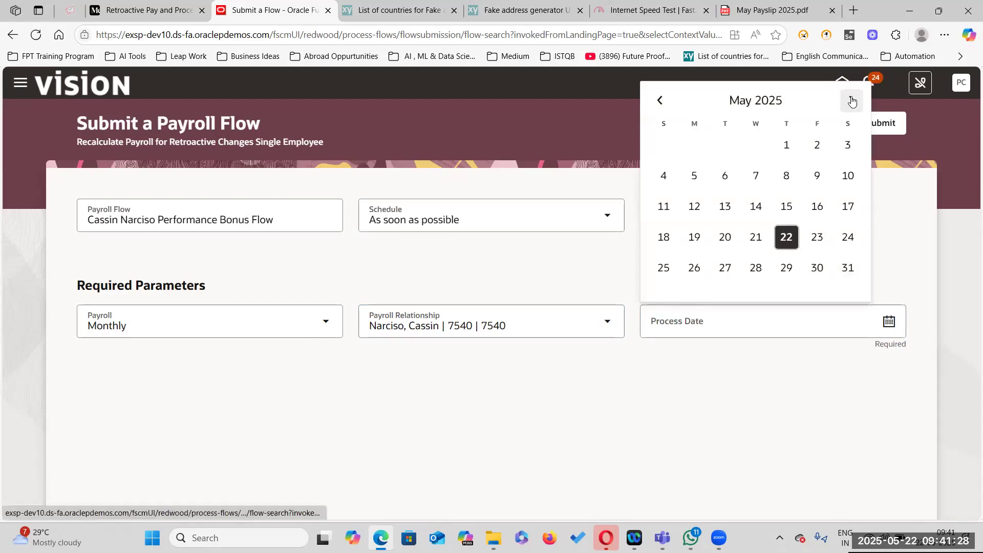
click(851, 101)
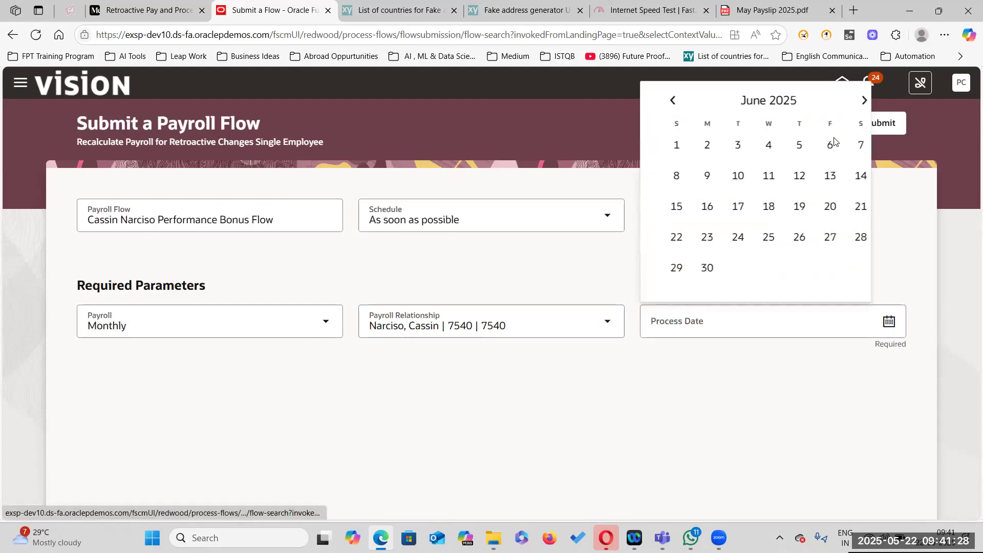
click(664, 147)
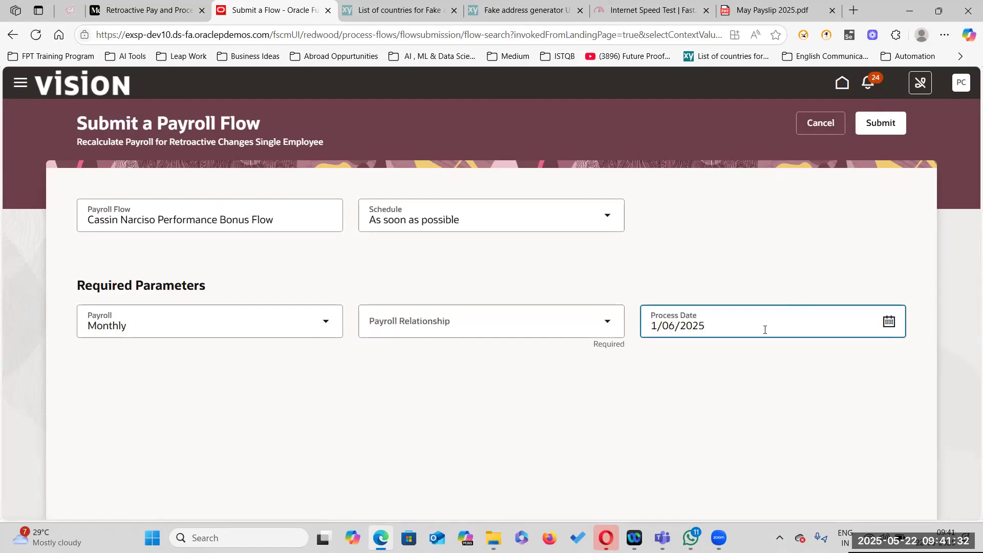
- Search for and select the employee's payroll relationship, then submit the retroactive recalculation flow
click(371, 328)
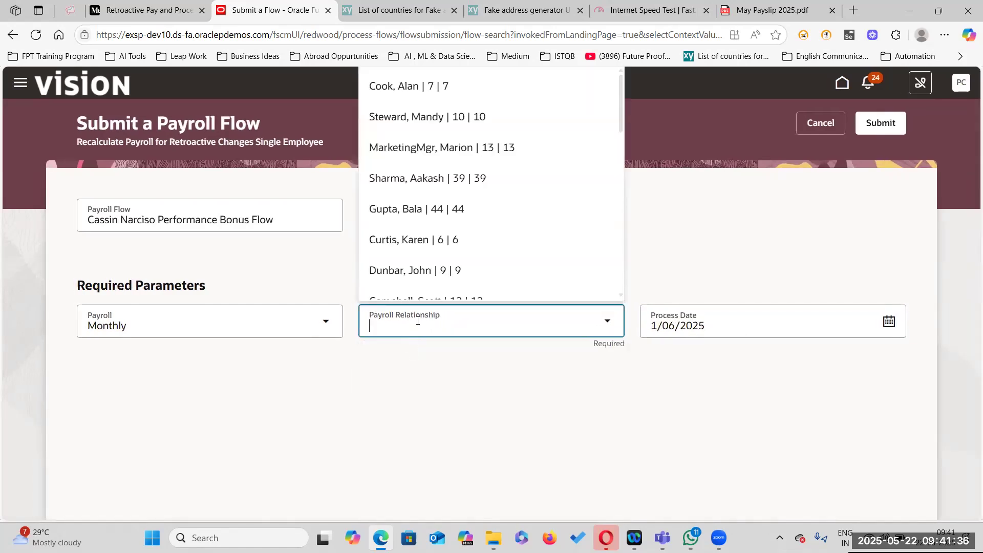
text(7540)
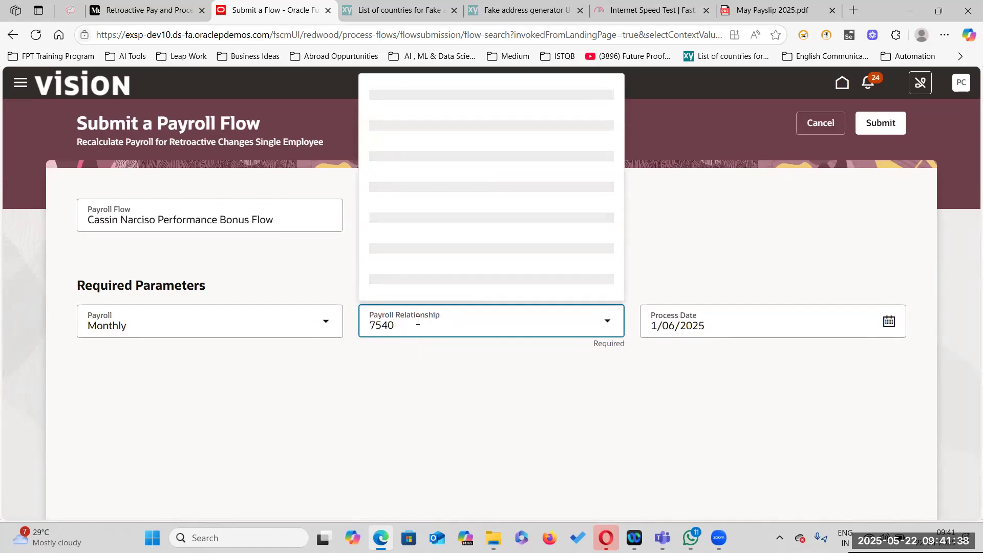
click(488, 364)
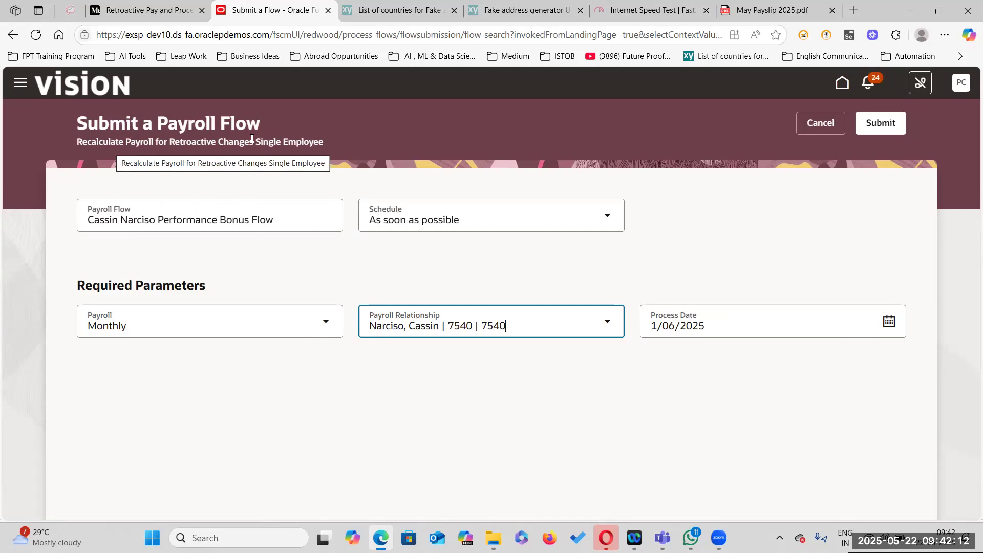
click(883, 125)
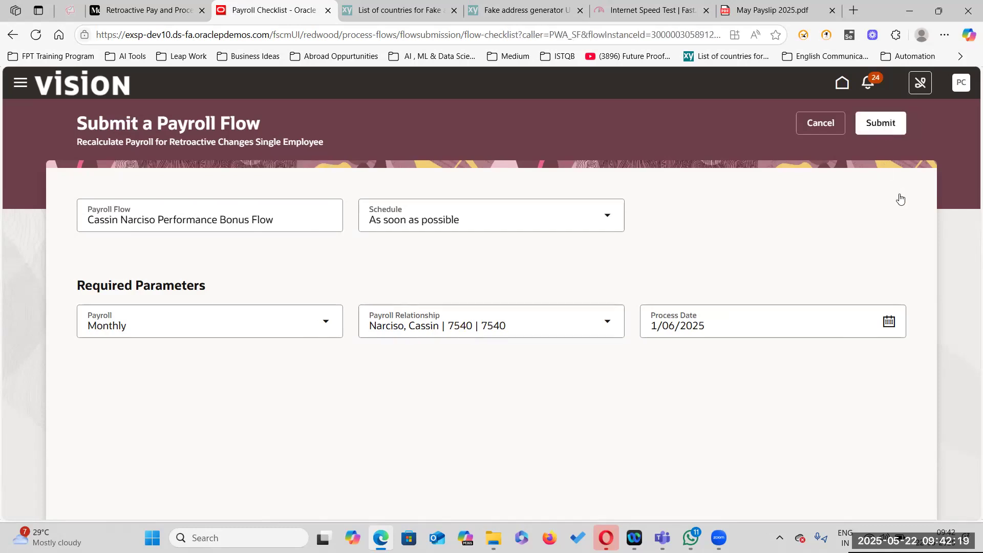
- Read through the retro pay reference article
click(164, 13)
scroll(412, 368, down, 8)
scroll(412, 367, down, 13)
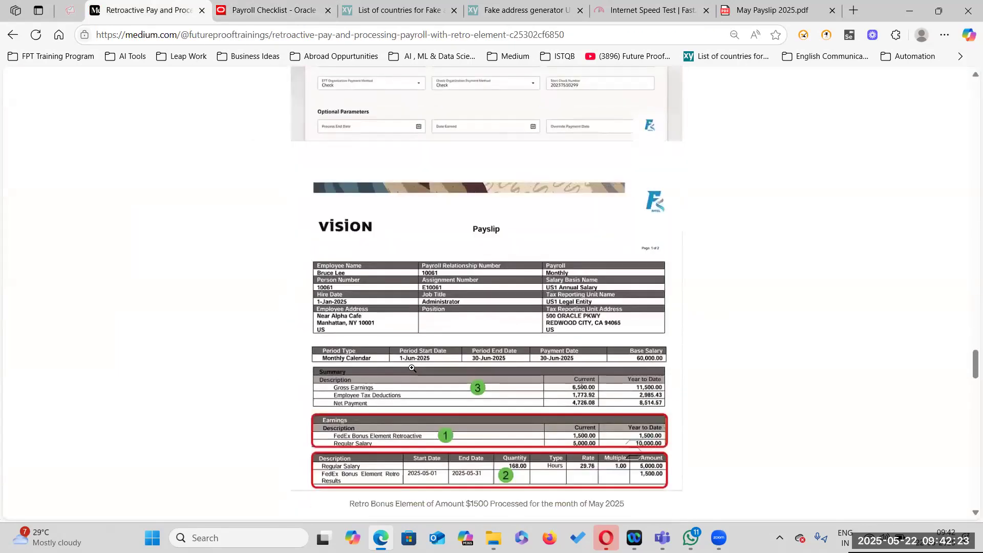
scroll(484, 385, down, 4)
scroll(480, 359, up, 5)
scroll(479, 360, down, 3)
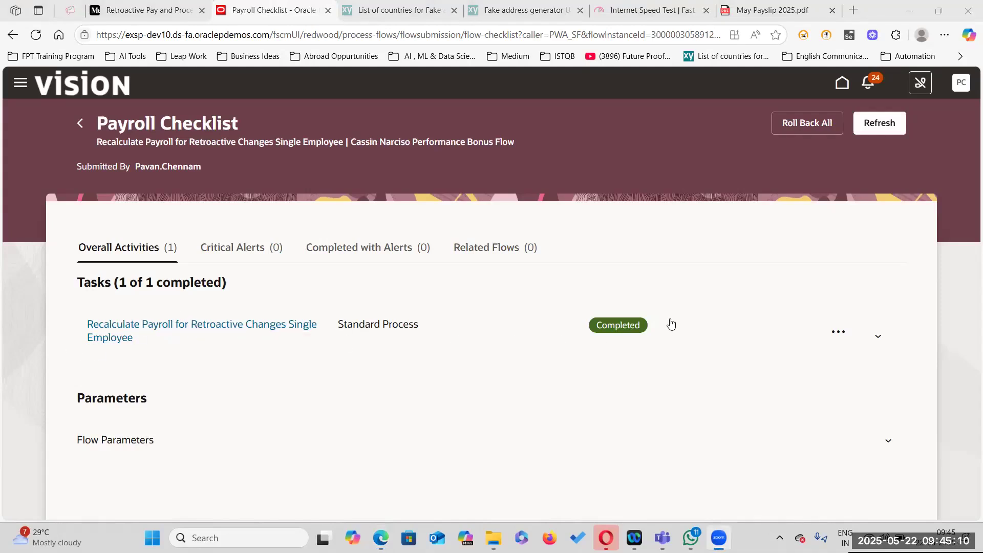
- Open the employee's process result details from the completed recalculation task's actions menu
click(843, 335)
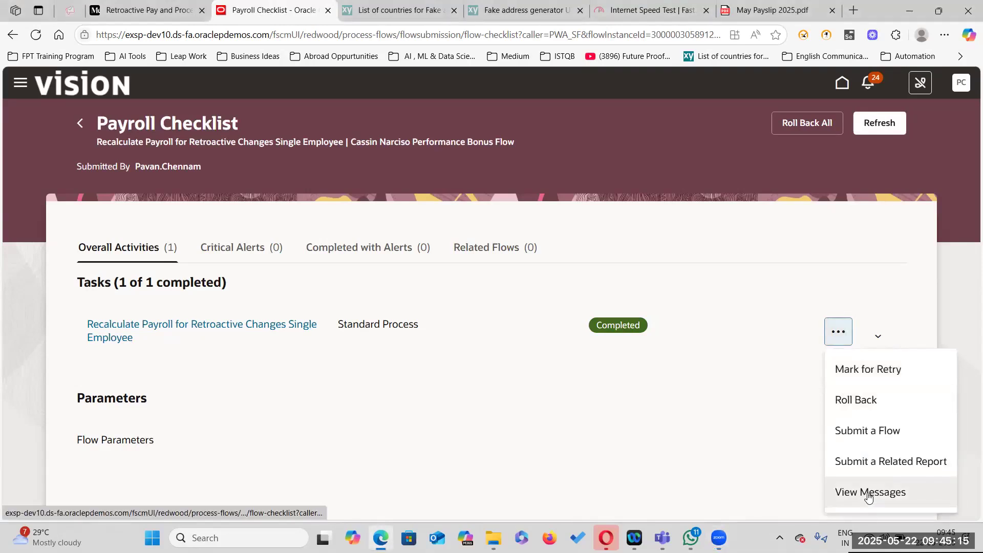
click(116, 342)
scroll(169, 435, down, 1)
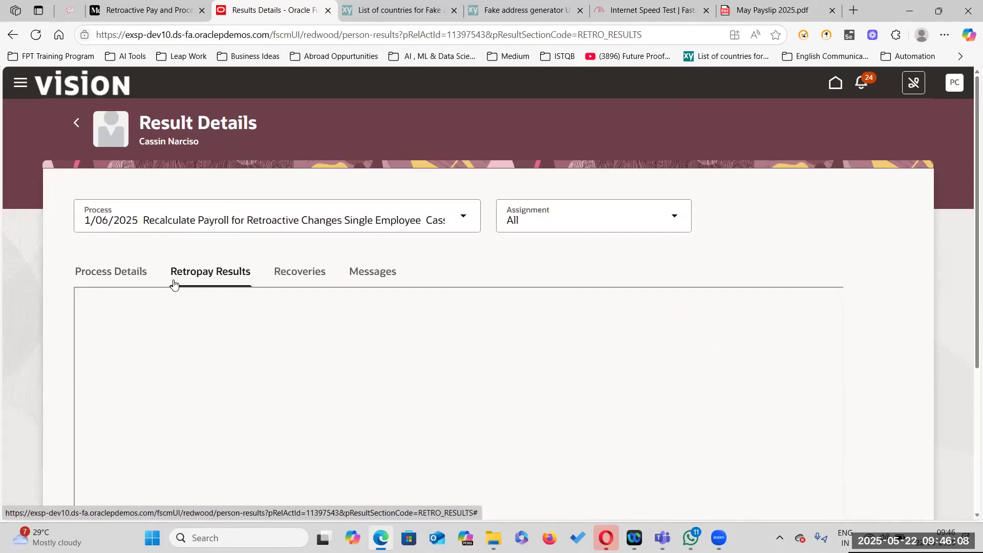
- Scroll the Retropay Results to check the 1500 Performance Bonus earnings for May 2025
scroll(453, 361, down, 3)
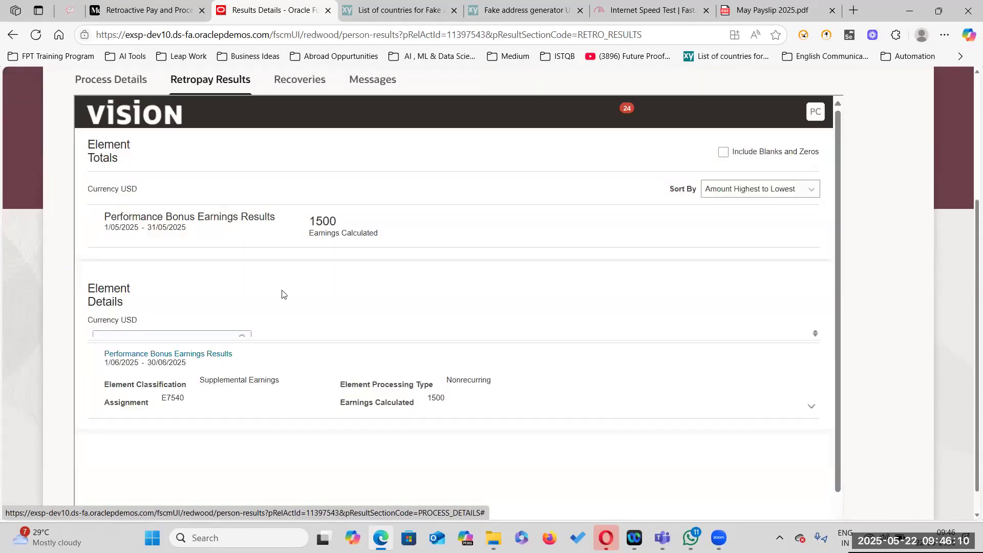
scroll(236, 288, up, 1)
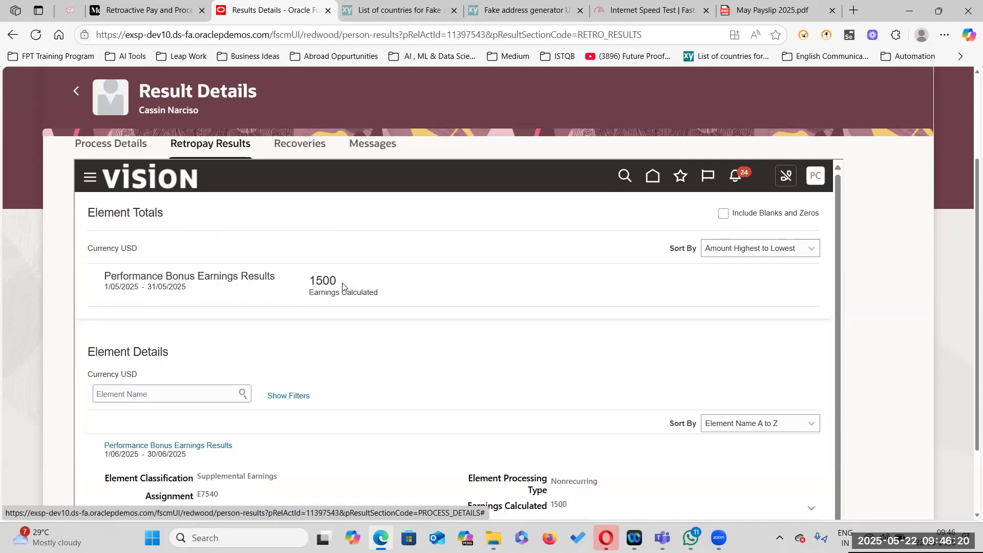
scroll(324, 381, down, 1)
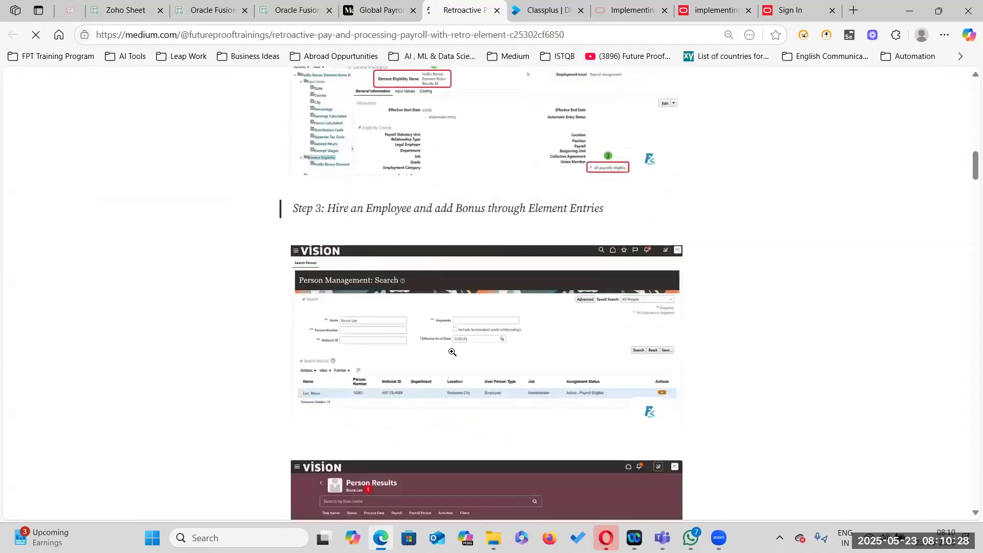
scroll(460, 358, down, 15)
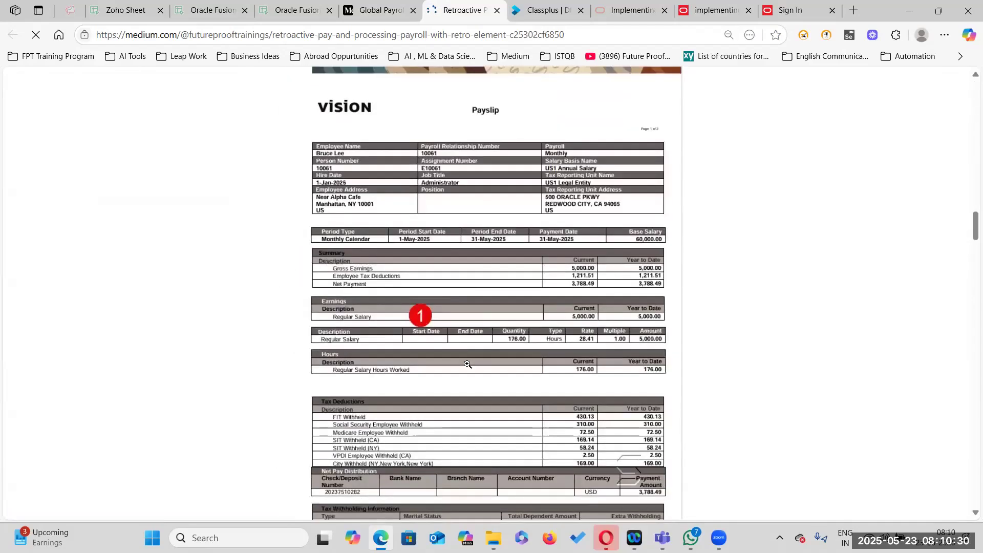
scroll(467, 364, down, 15)
- Bring up the Payslips folder window in File Explorer
mouse_move(493, 537)
click(480, 428)
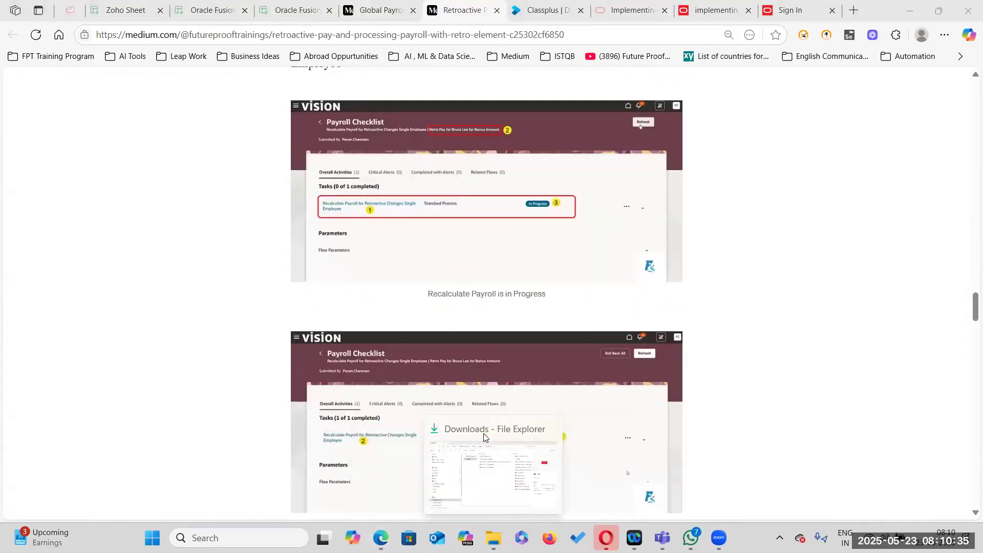
click(493, 538)
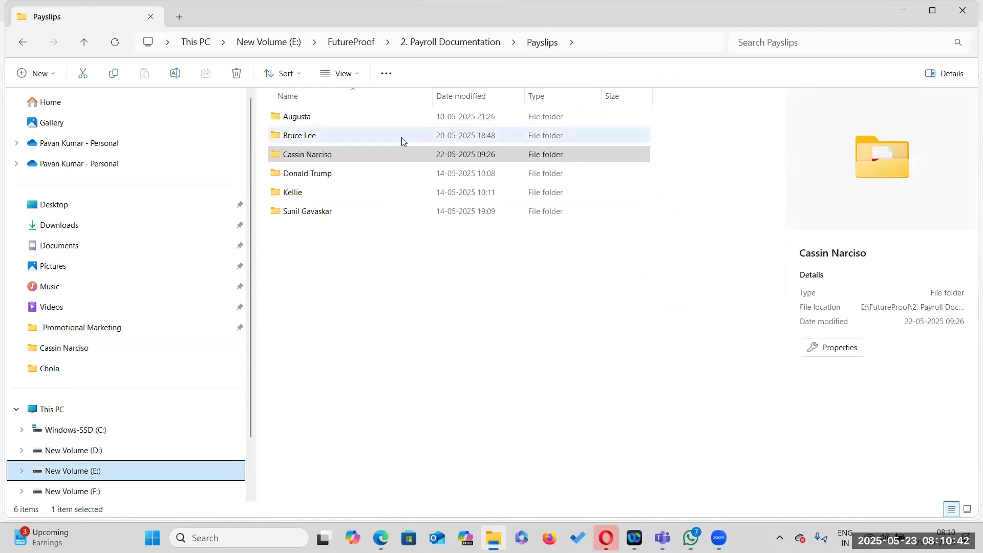
- Open the employee's folder and then the May Payslip 2025 PDF
double_click(330, 154)
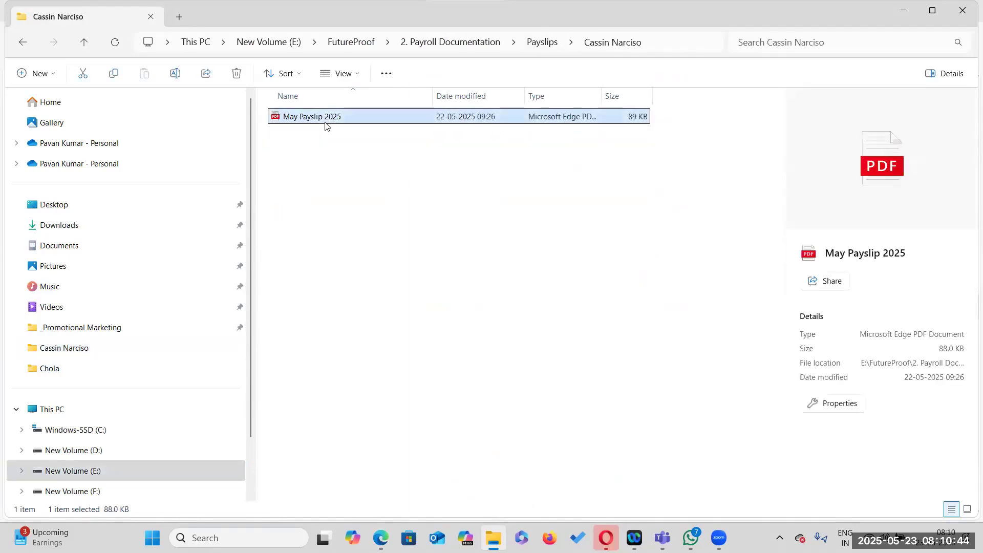
double_click(326, 123)
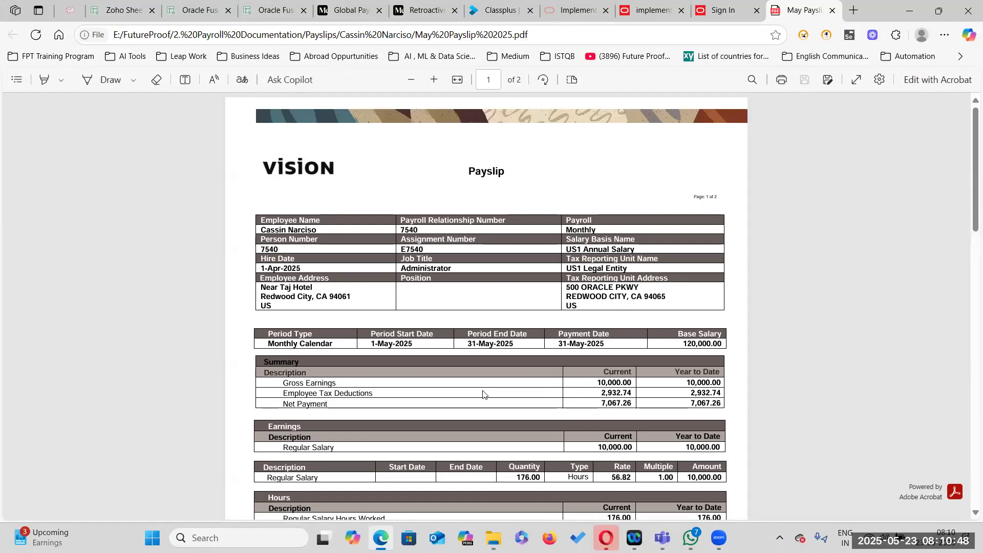
- Verify the payslip's 10,000.00 gross earnings and May 2025 pay period, then return to the Oracle sign-in page
double_click(600, 380)
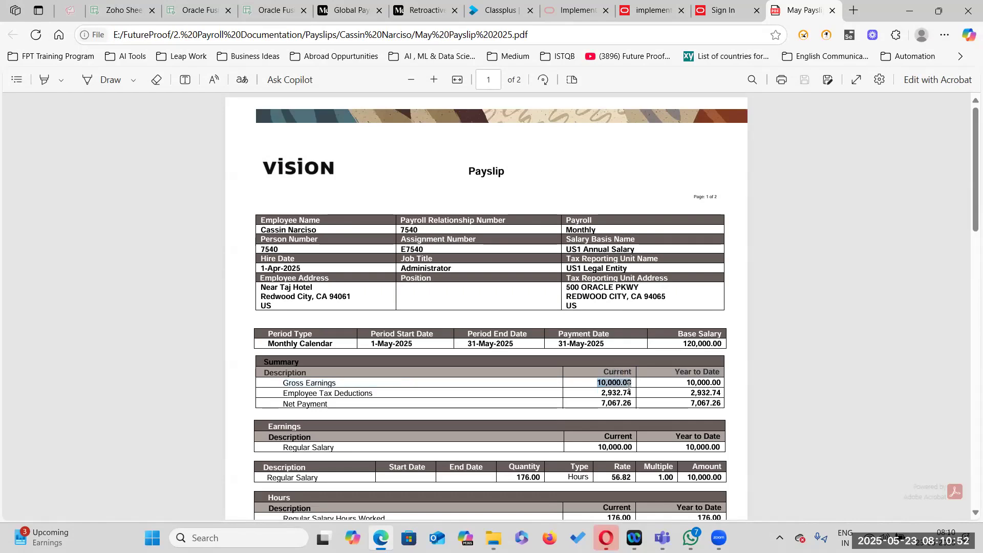
scroll(563, 389, down, 4)
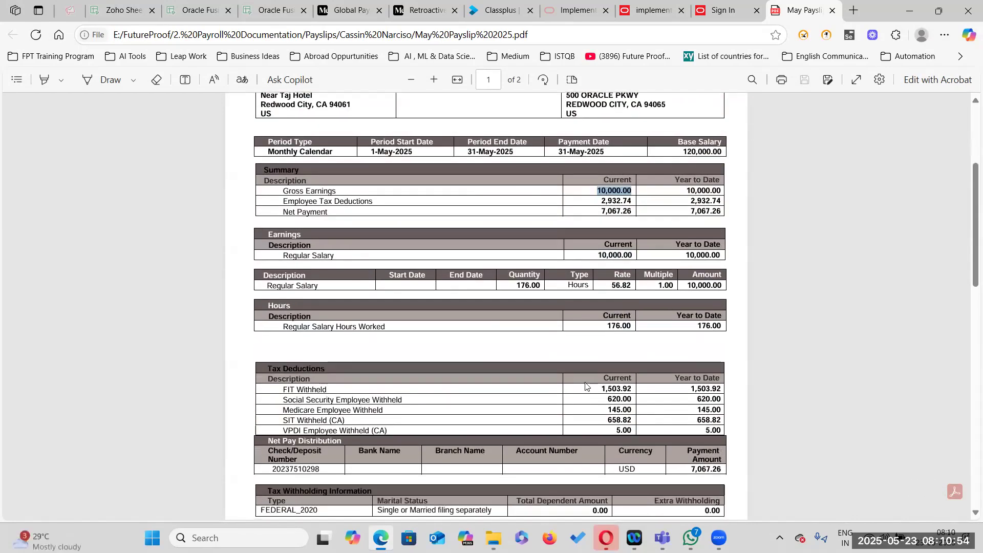
scroll(430, 361, up, 4)
drag(371, 342, 514, 343)
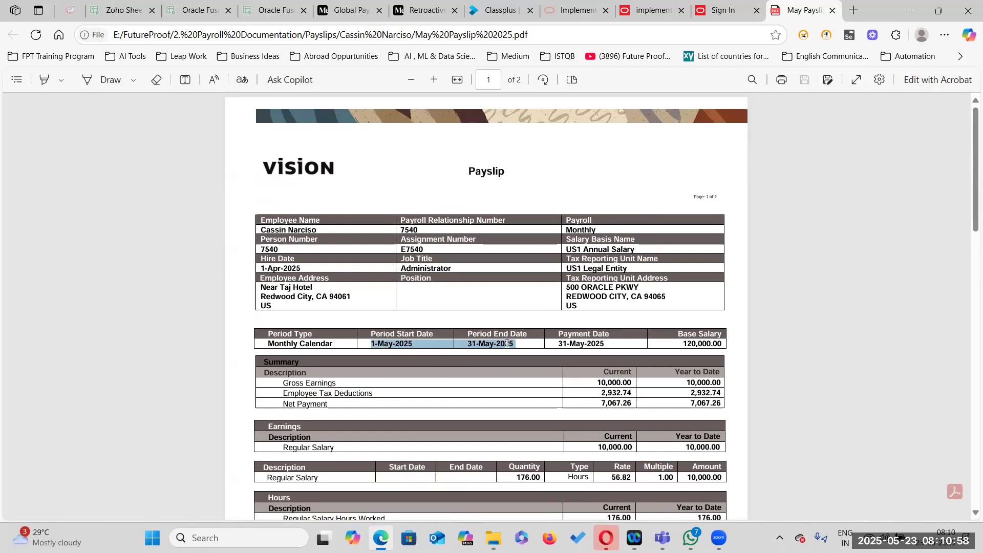
click(732, 18)
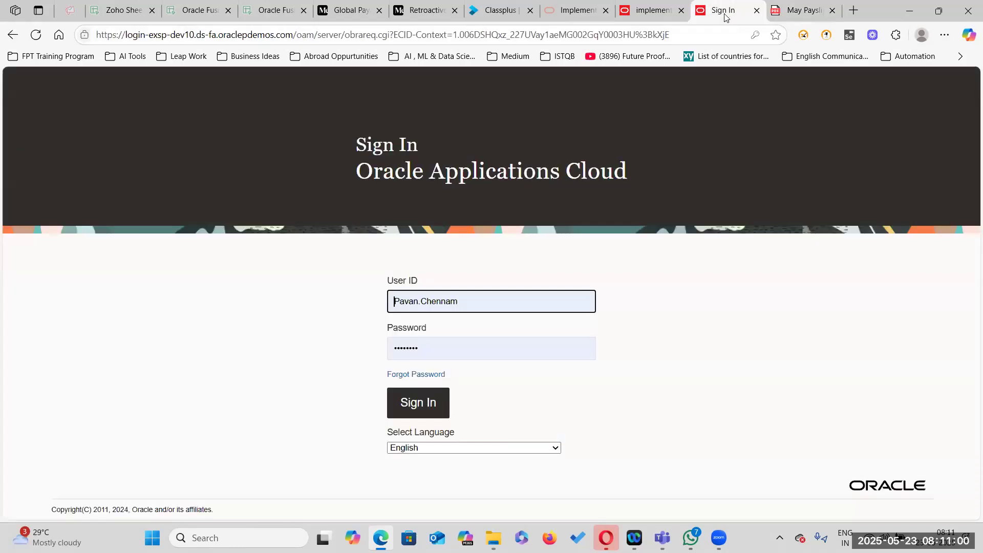
click(482, 302)
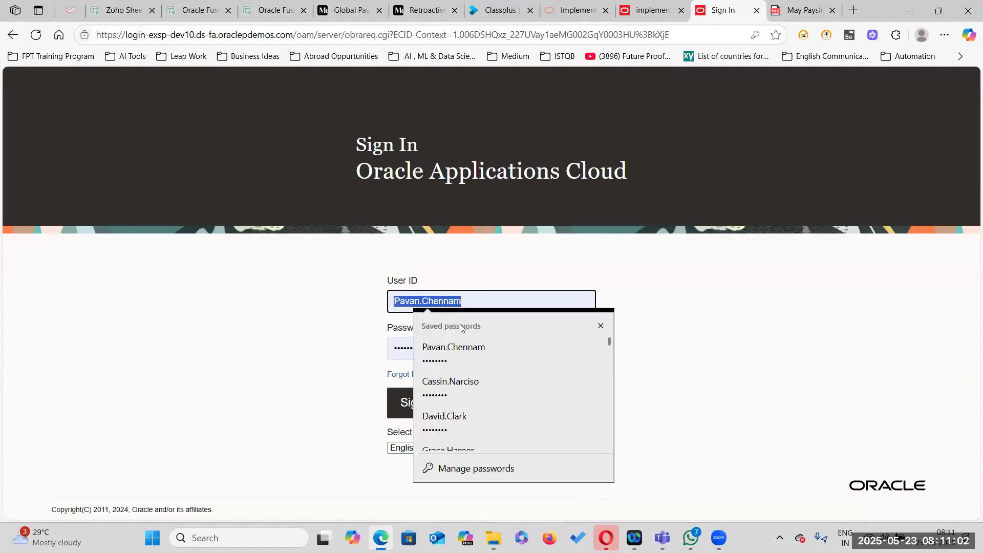
- Replace the User ID with the saved account and sign in, landing on Workforce Deployment setup
click(735, 346)
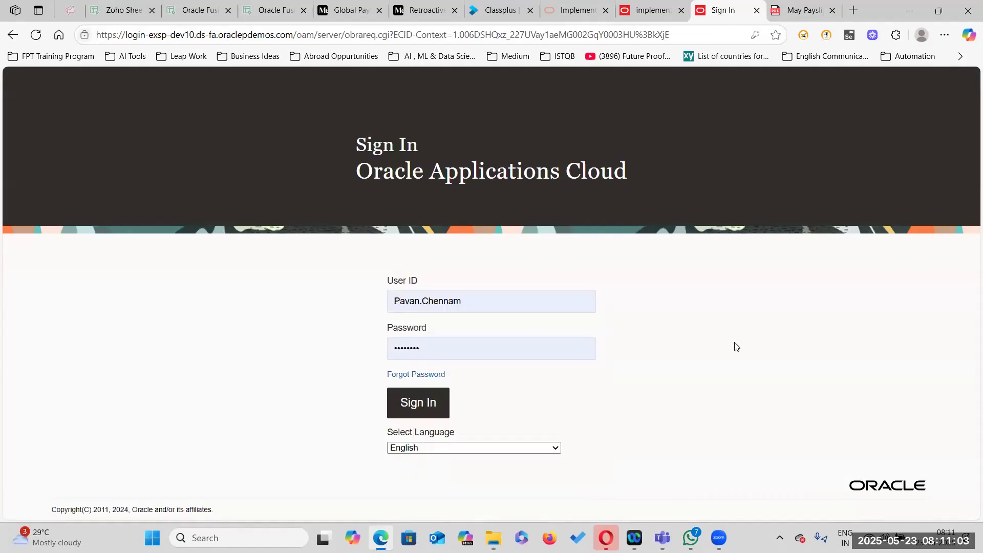
double_click(475, 306)
key(BackSpace)
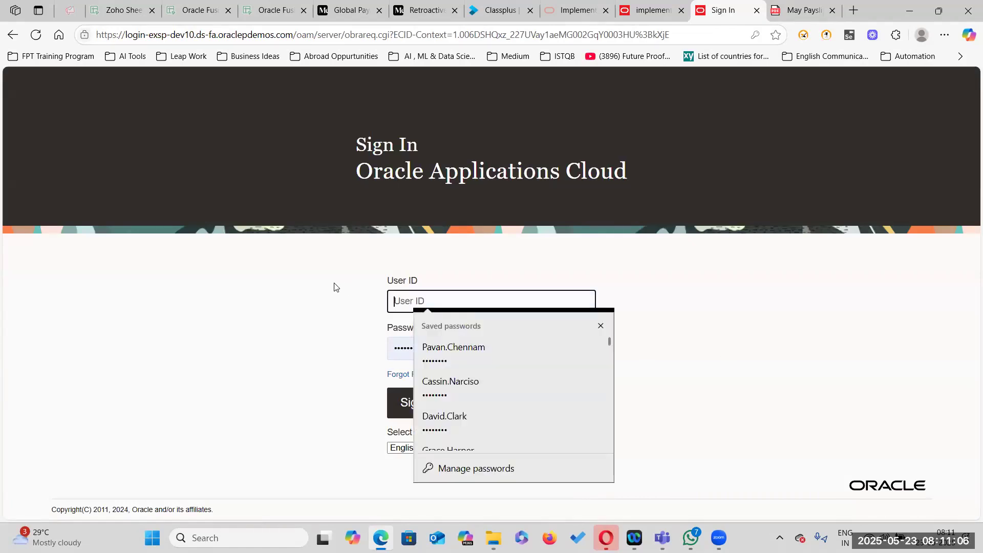
text(D)
key(F5)
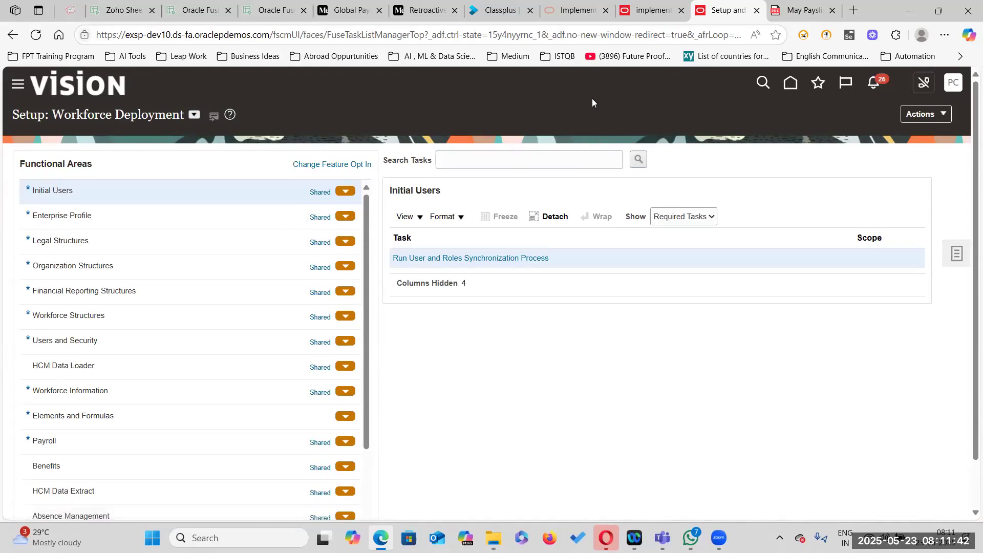
- From the home page's Payroll area, open View Flows to list all submitted payroll flows
click(790, 83)
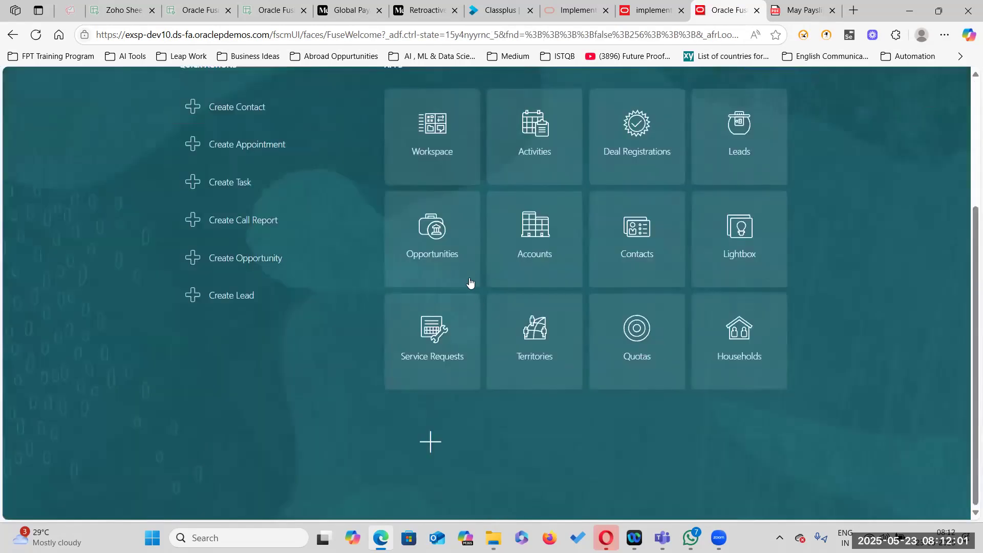
scroll(557, 300, down, 10)
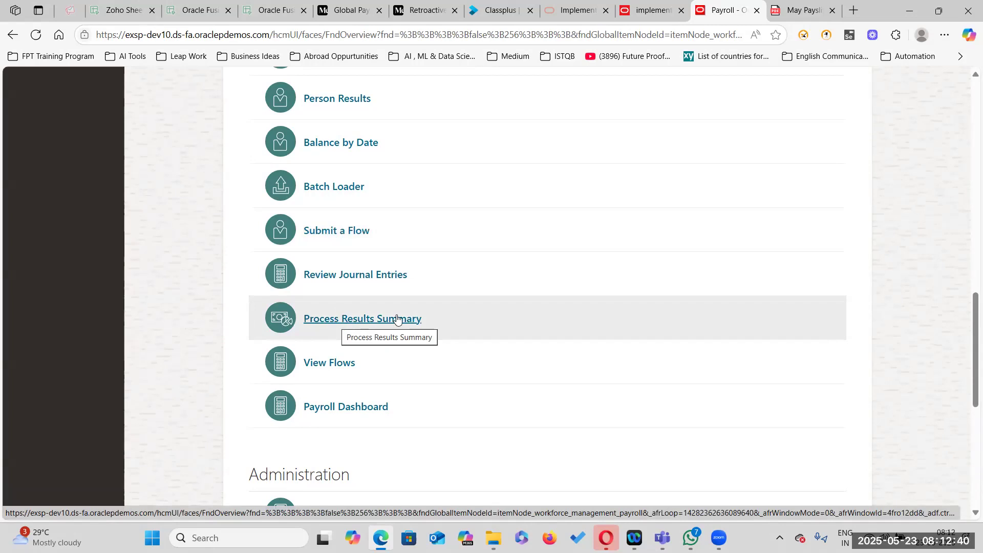
click(330, 362)
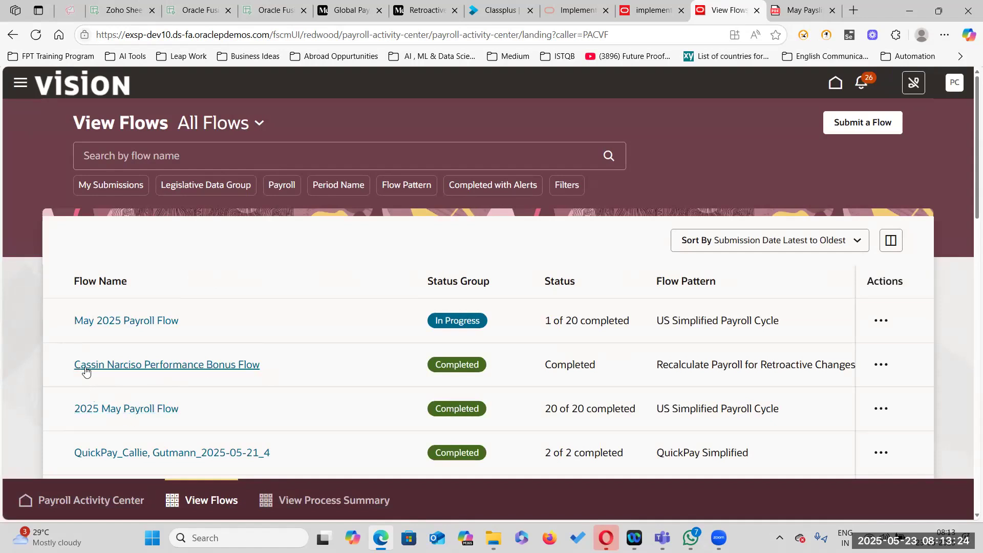
- Open the performance bonus flow and confirm 1500 retropay bonus for 1/05/2025 - 31/05/2025
click(235, 374)
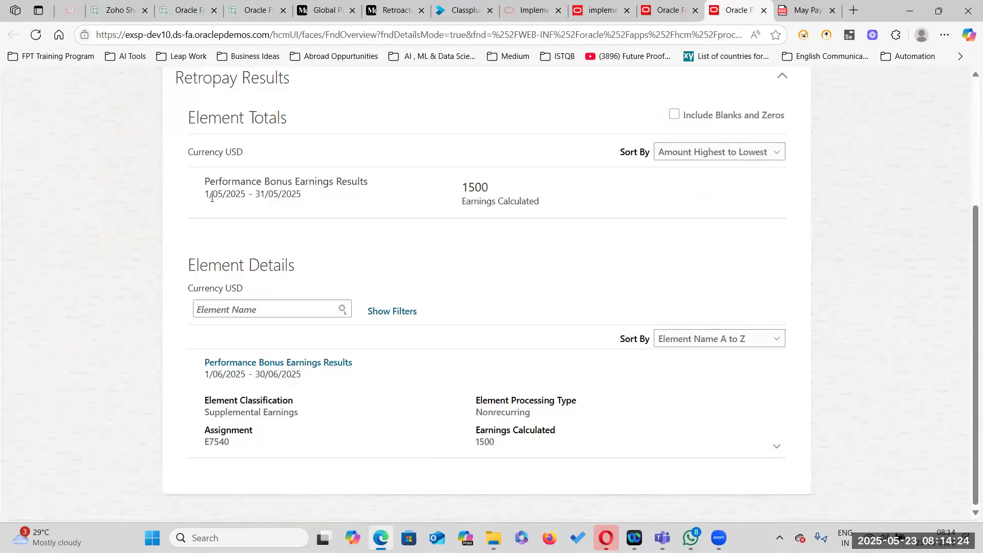
drag(206, 194, 302, 198)
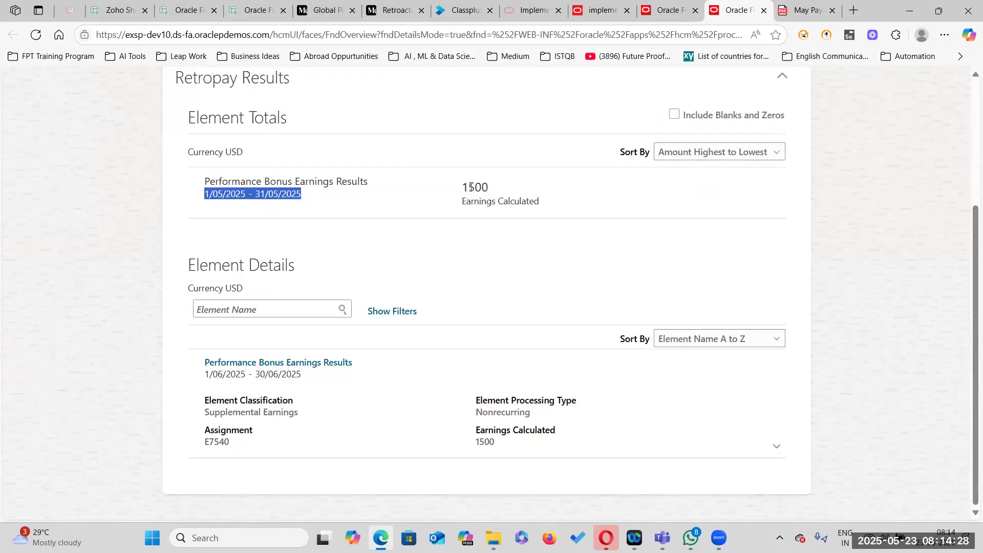
drag(467, 184, 511, 186)
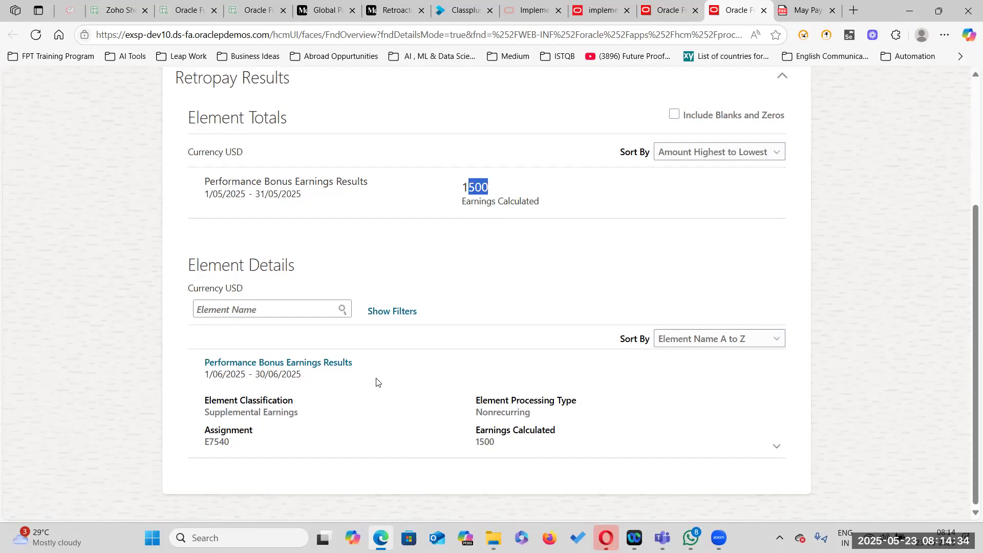
- Return to the Payroll Activity Center landing page
scroll(376, 381, up, 4)
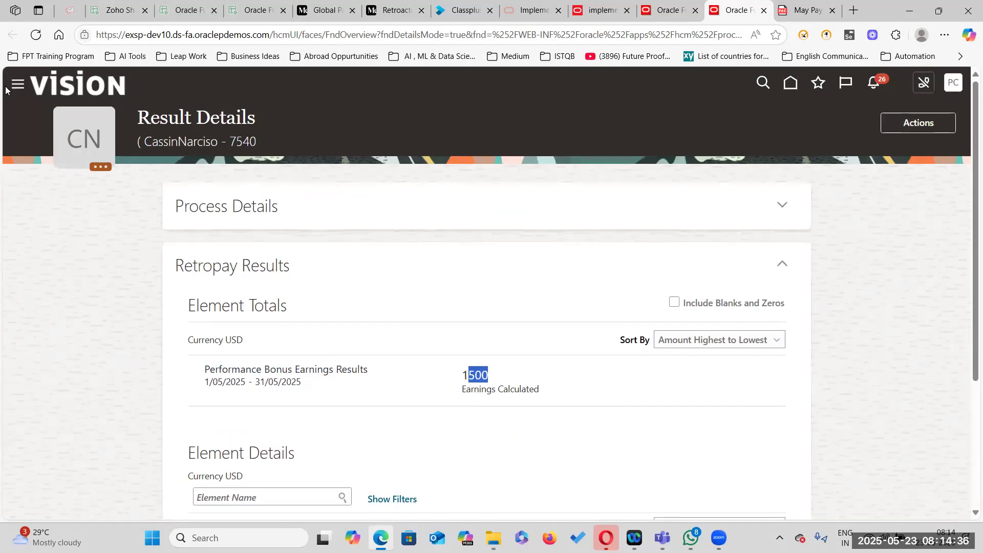
click(664, 11)
key(alt+Left)
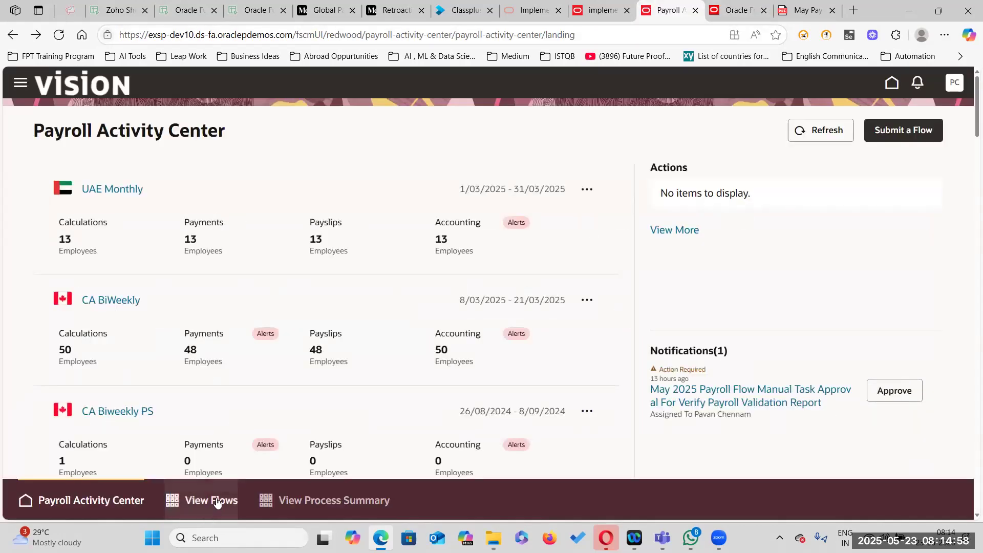
- Refresh the May 2025 Payroll Flow checklist, go back to the flows list, then head home
click(215, 501)
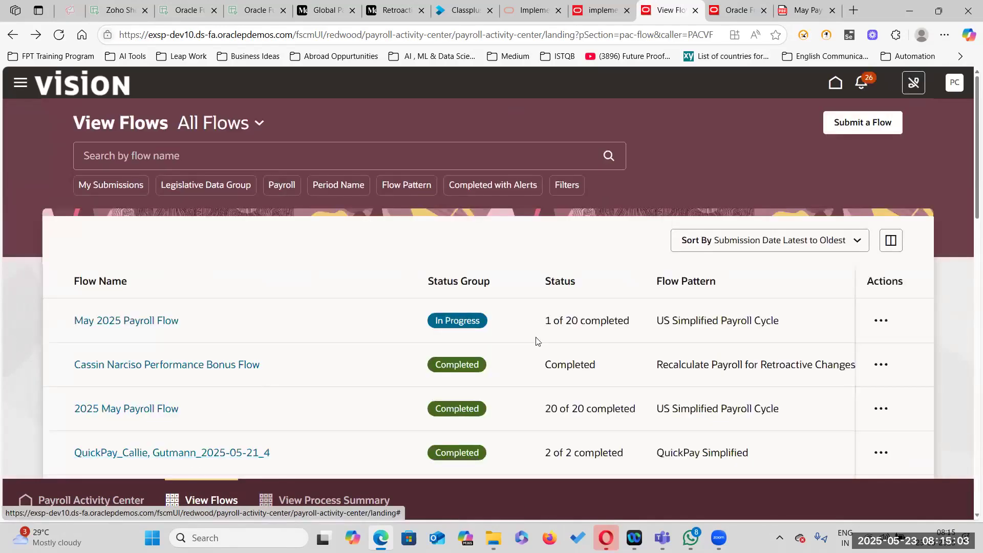
click(128, 321)
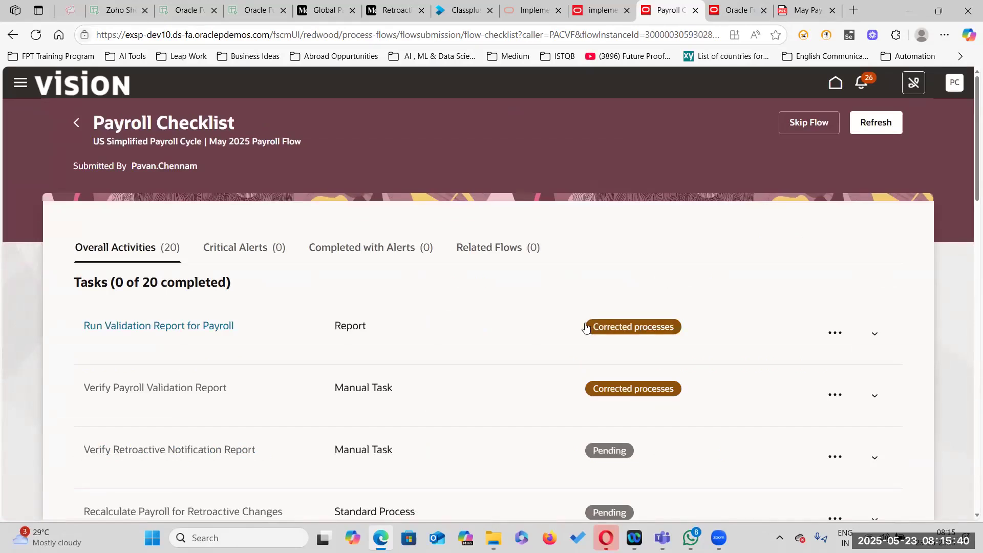
click(875, 123)
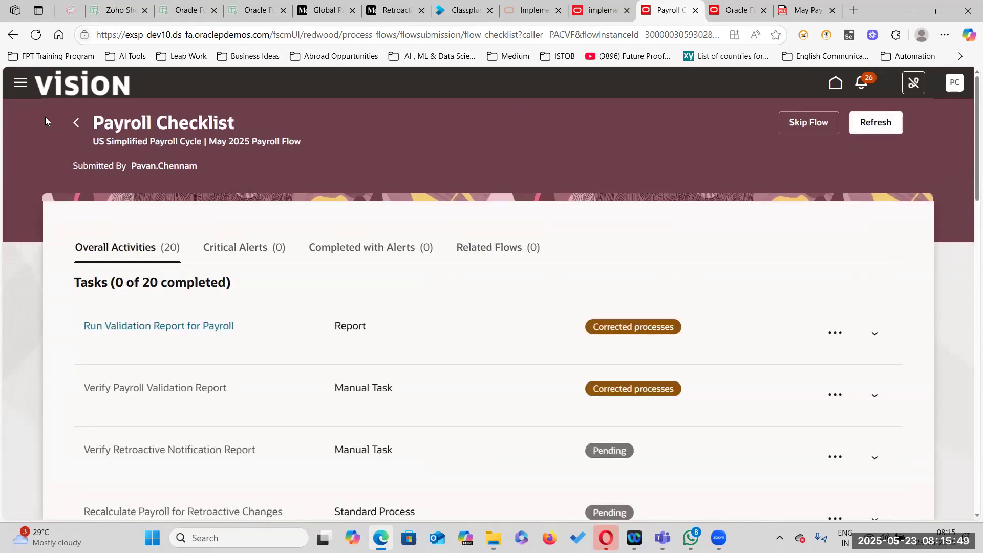
click(75, 123)
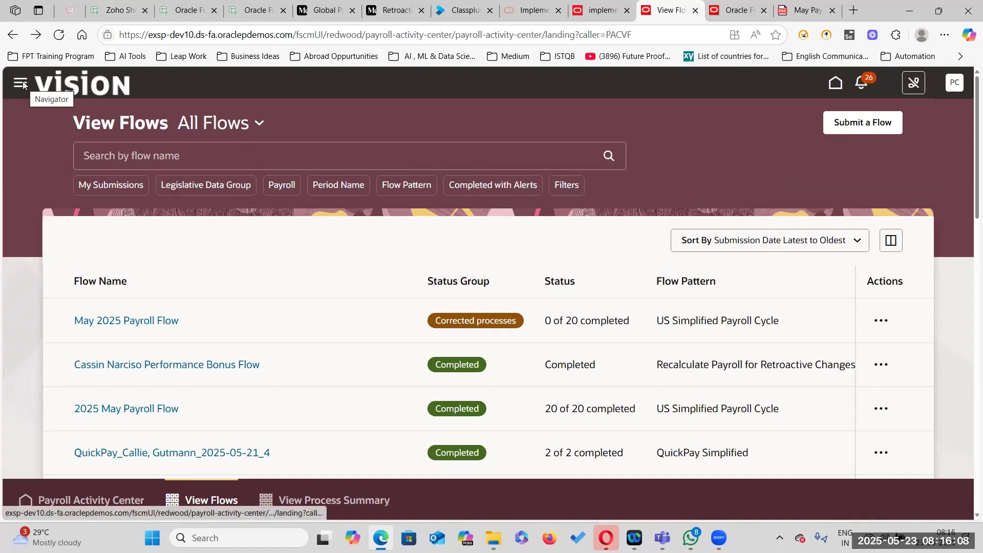
click(841, 88)
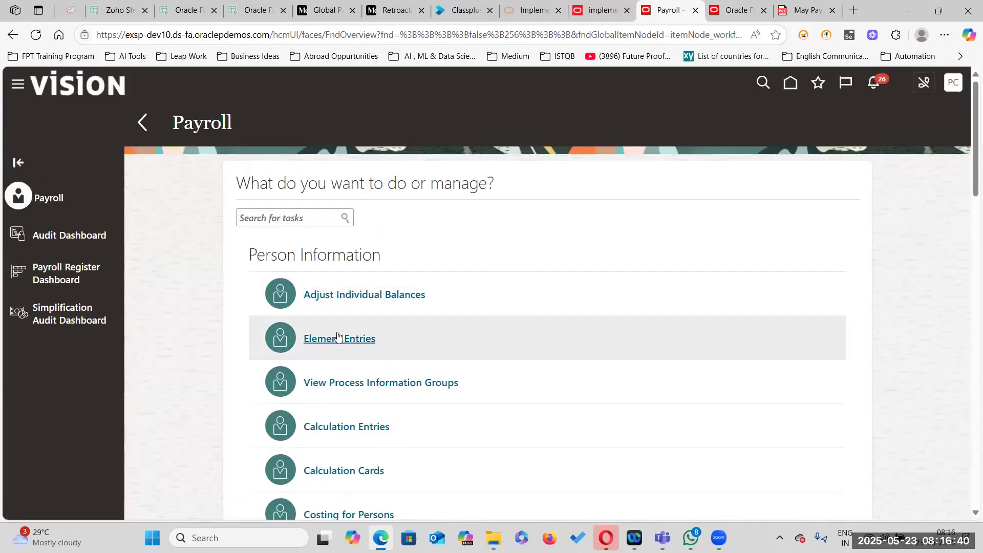
- Start a new flow submission and choose the US Legislative Data Group
scroll(338, 336, down, 10)
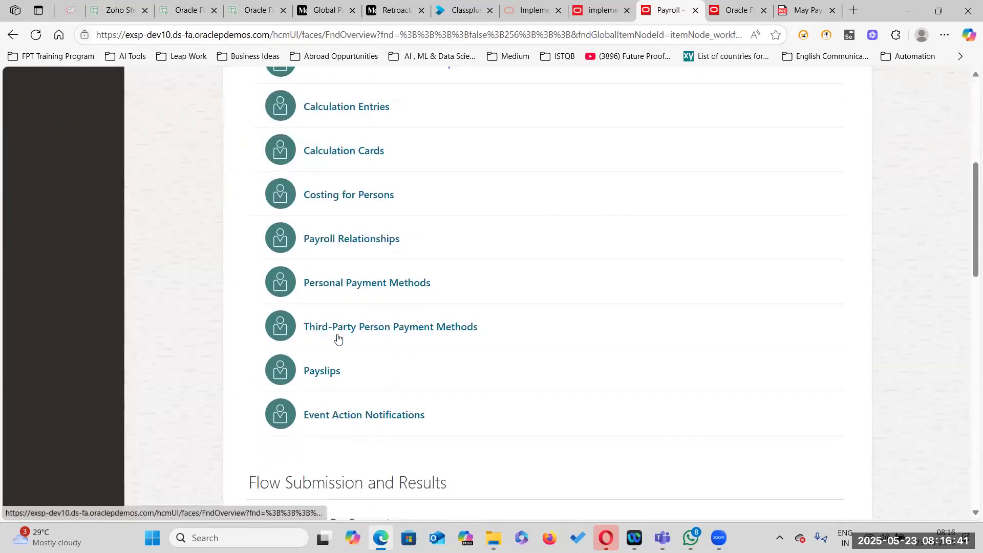
scroll(338, 336, down, 5)
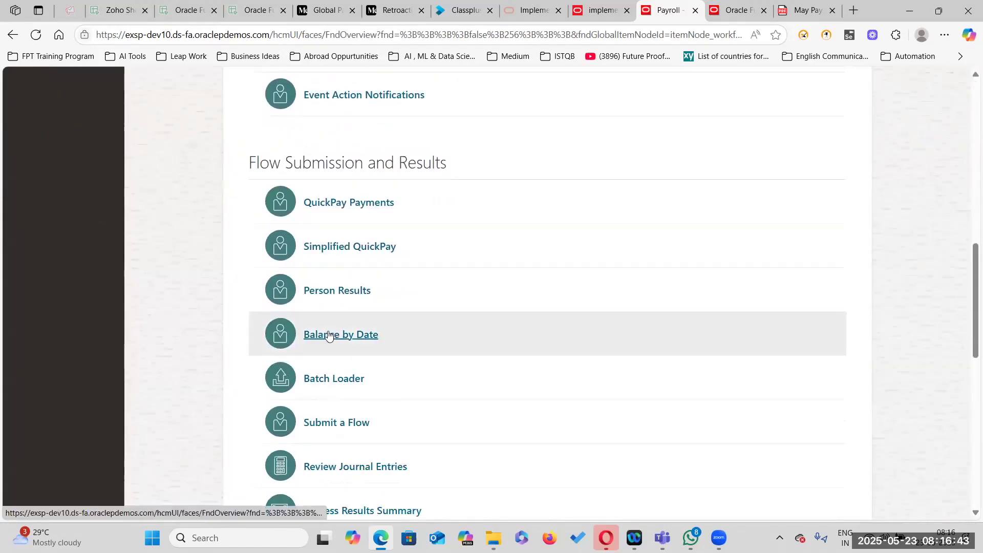
scroll(312, 307, down, 3)
click(318, 294)
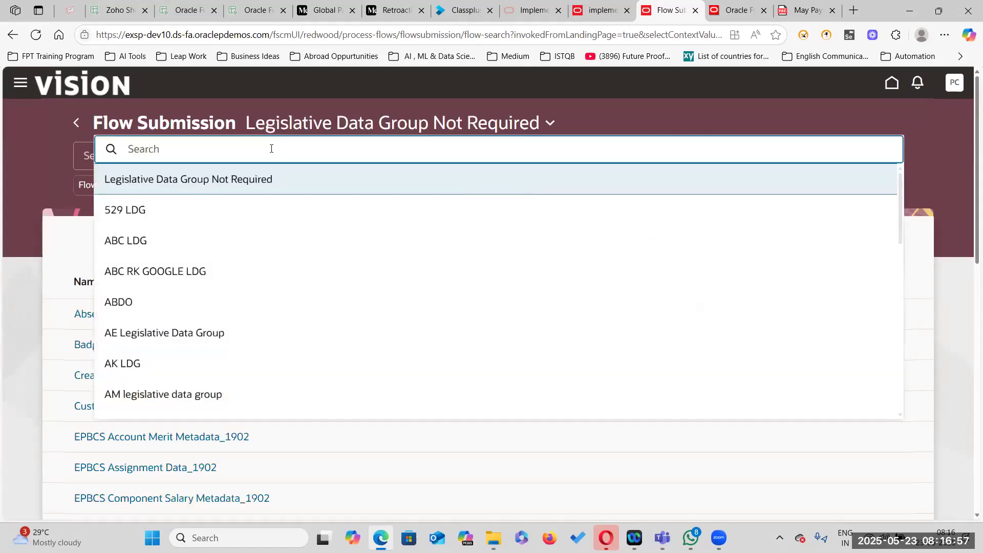
text(US )
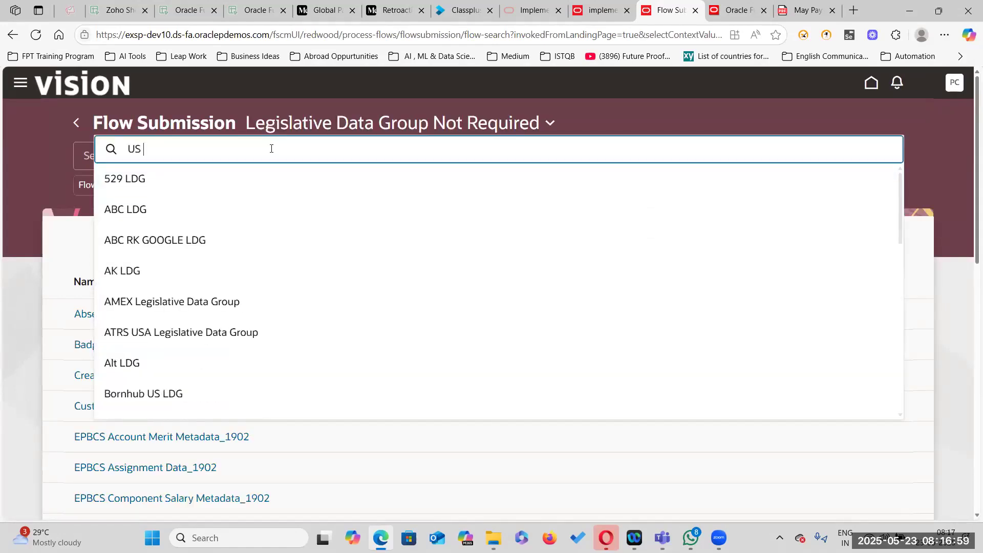
text(Legislati)
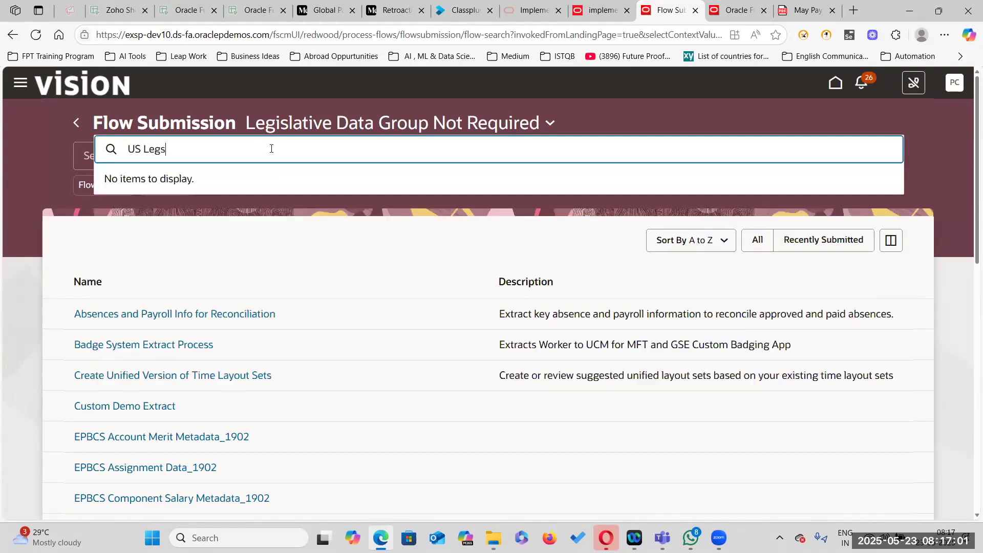
key(BackSpace)
key(BackSpace)
text(islative)
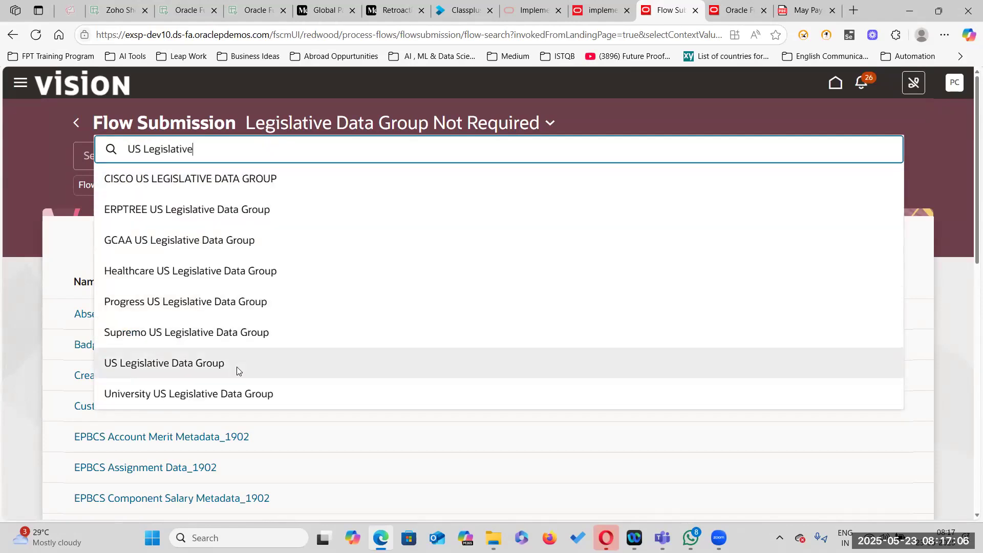
click(237, 367)
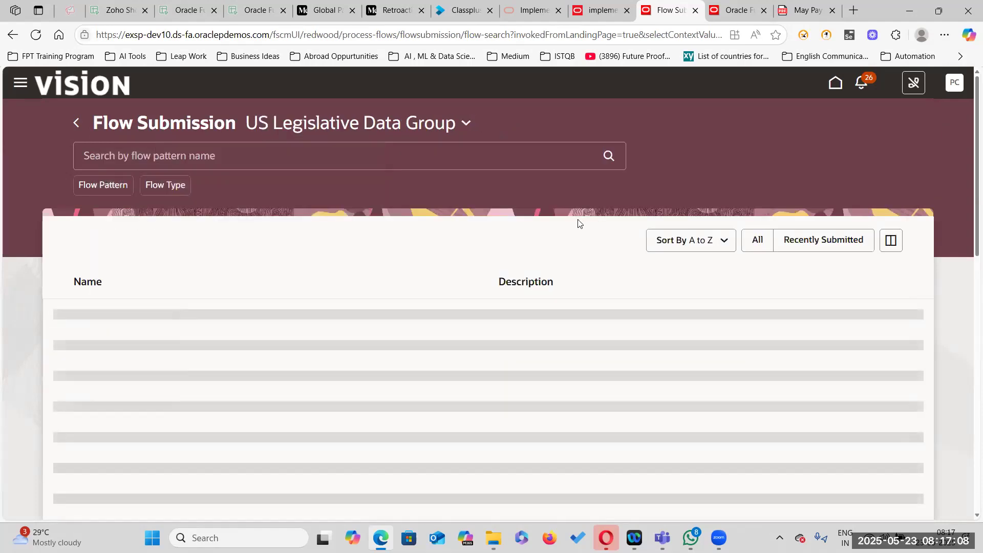
- Sort the flow patterns Z to A and open US Simplified Payroll Cycle
scroll(211, 340, down, 5)
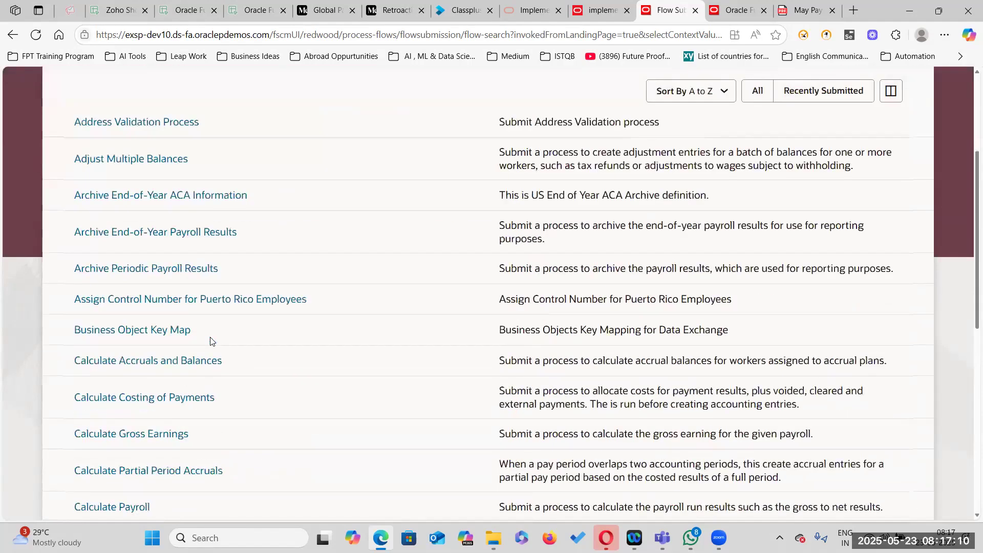
scroll(461, 267, up, 5)
click(697, 243)
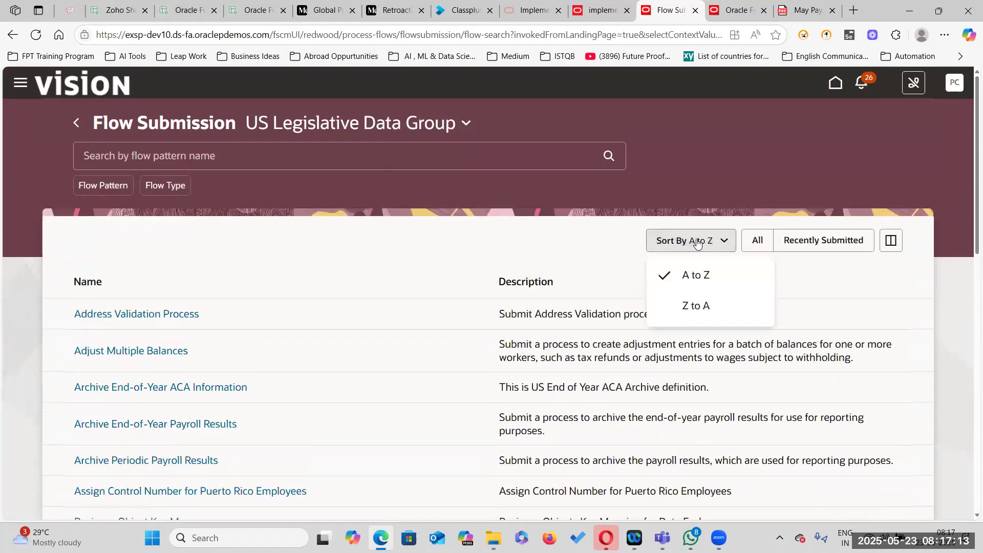
click(691, 304)
scroll(691, 305, down, 2)
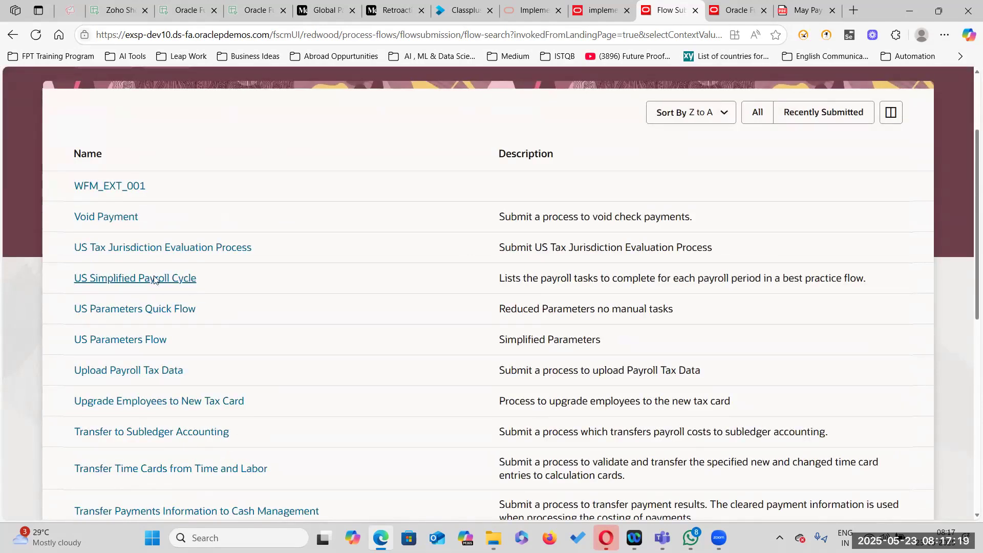
click(154, 280)
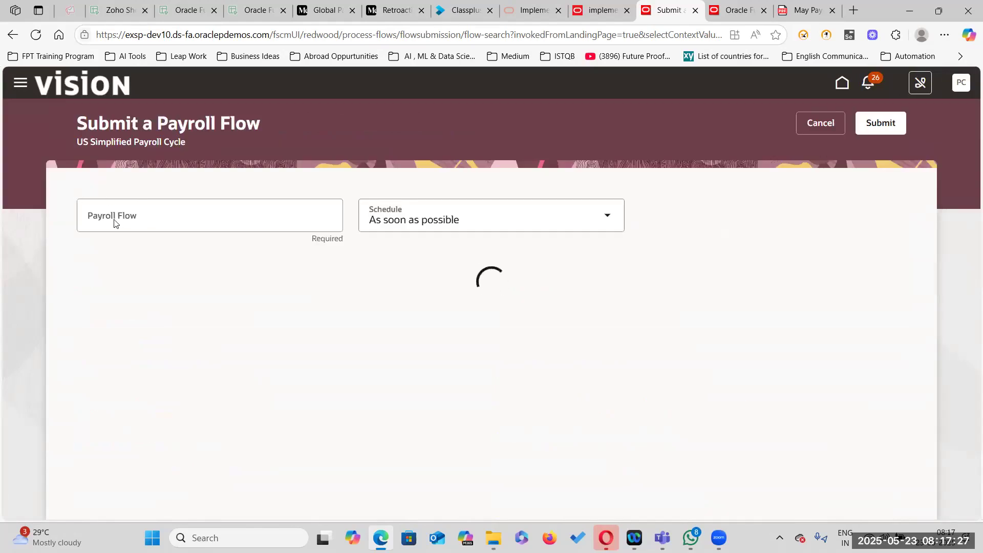
- Name the flow 'June 2025 - Regular Payroll' and select the Monthly payroll for the June 2025 period
click(175, 219)
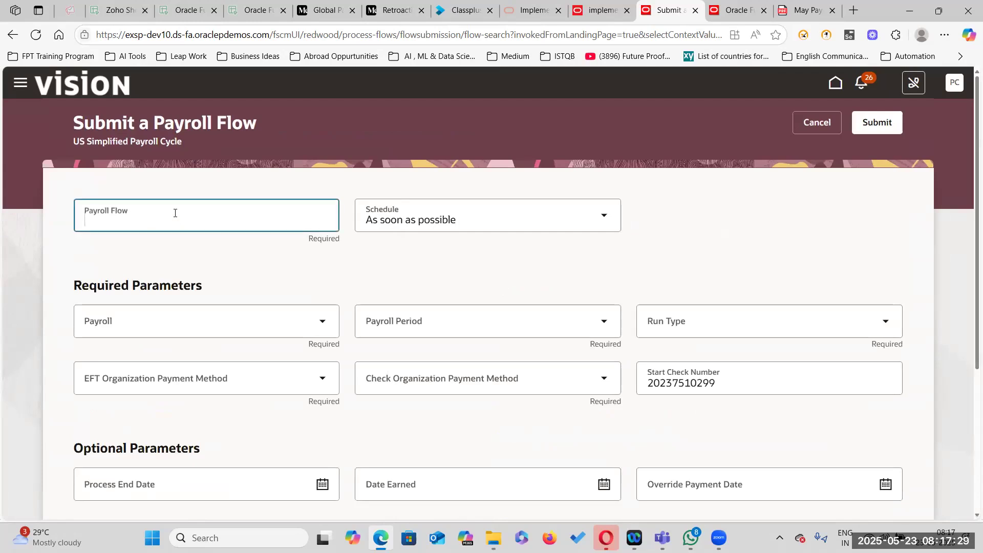
text(June 2025 - Regular Payroll)
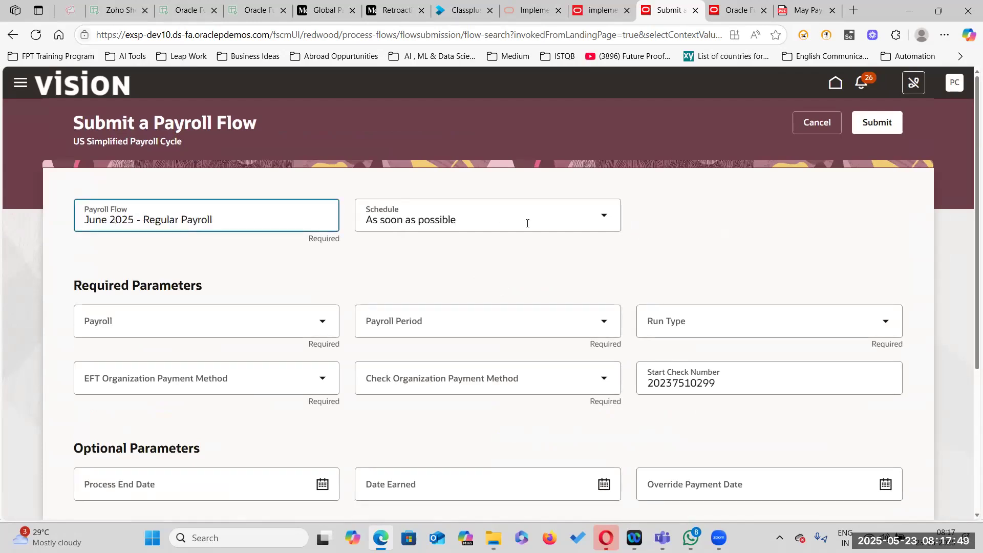
click(322, 324)
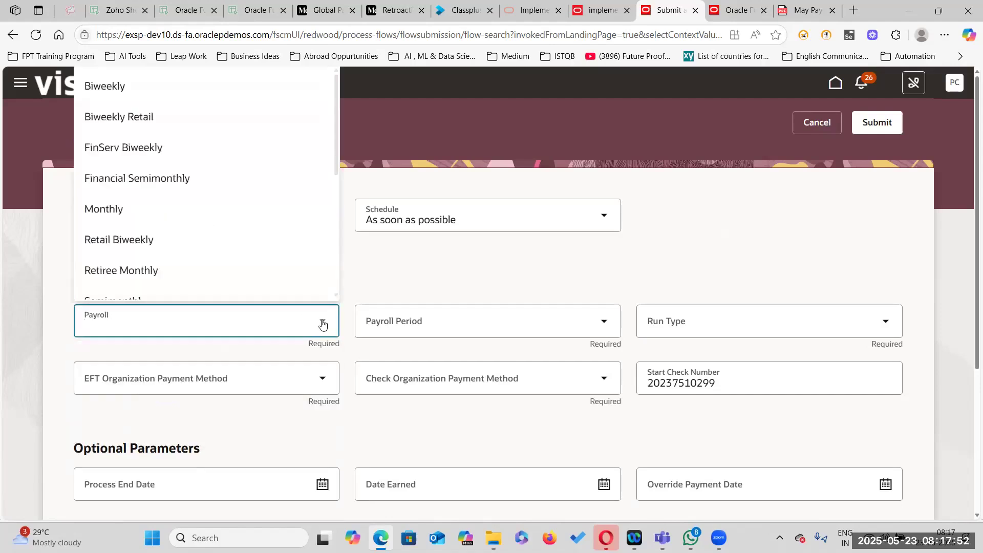
click(212, 218)
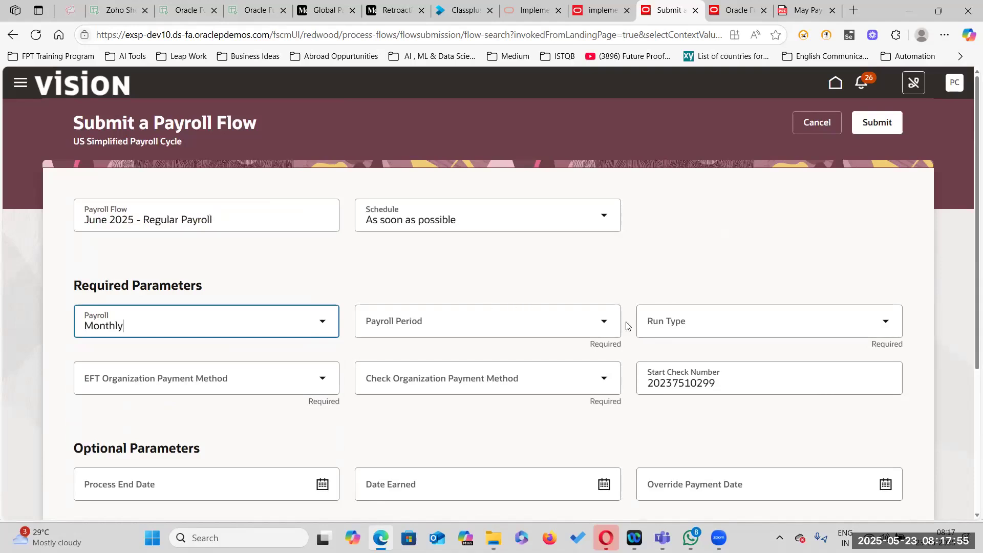
click(604, 321)
scroll(490, 233, down, 10)
scroll(490, 233, down, 2)
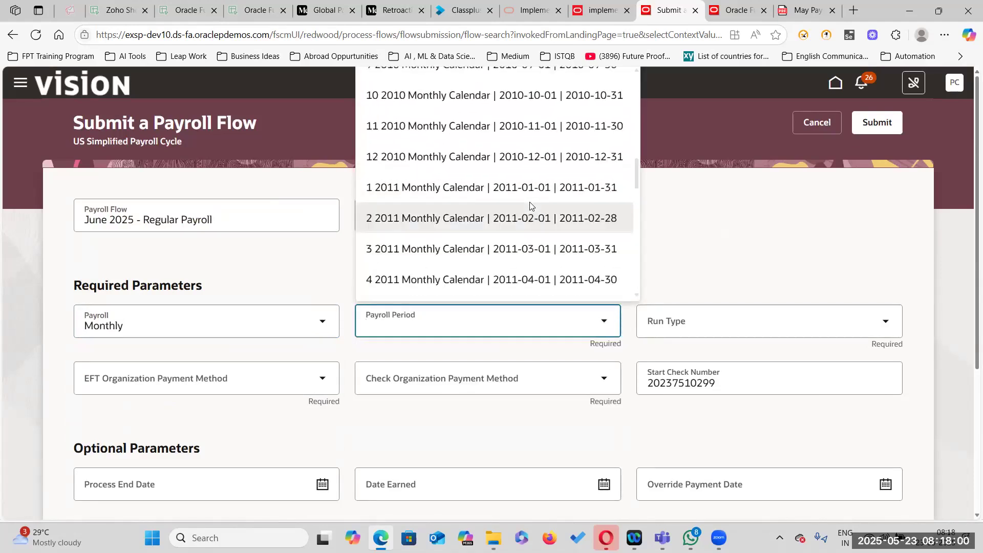
text(6 2025 Monthly Calendar | 2025-06-01 | 2025-06-30)
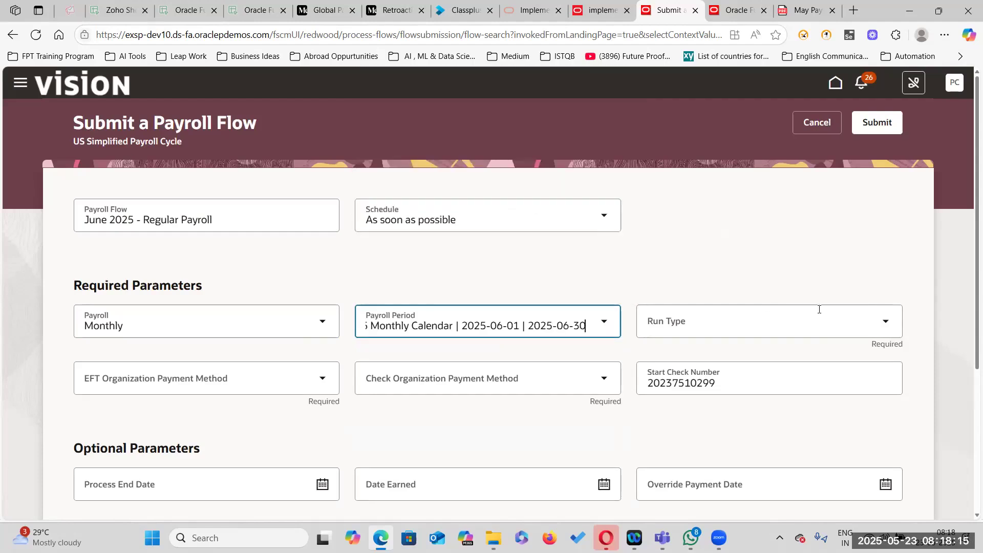
- Set run type to Regular and both the EFT and check payment methods to Check
click(876, 321)
click(686, 367)
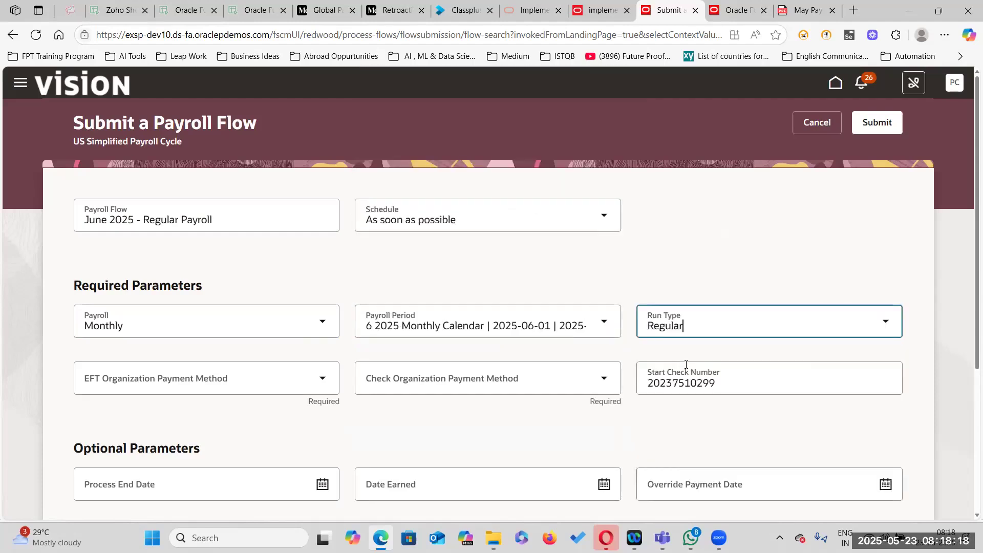
click(127, 378)
click(159, 257)
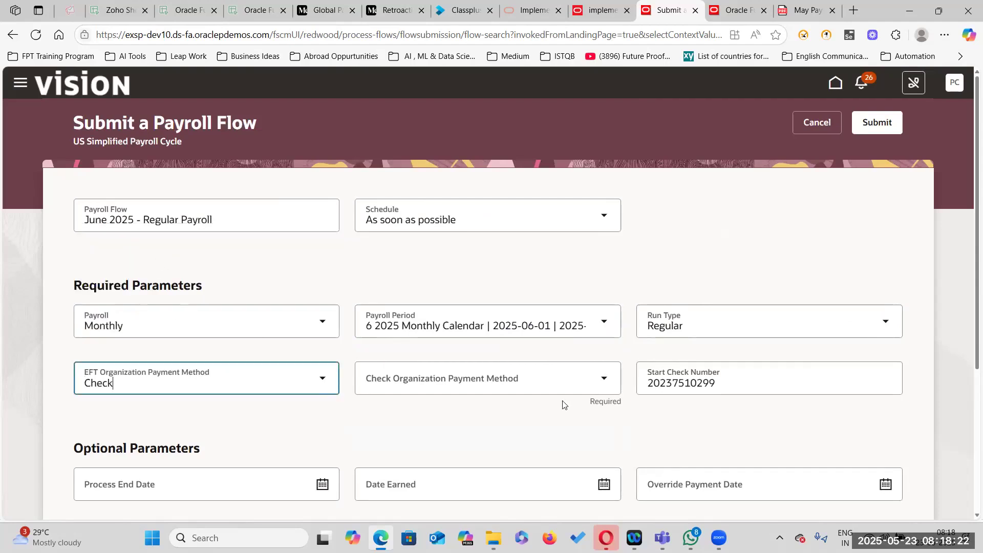
click(548, 387)
click(436, 245)
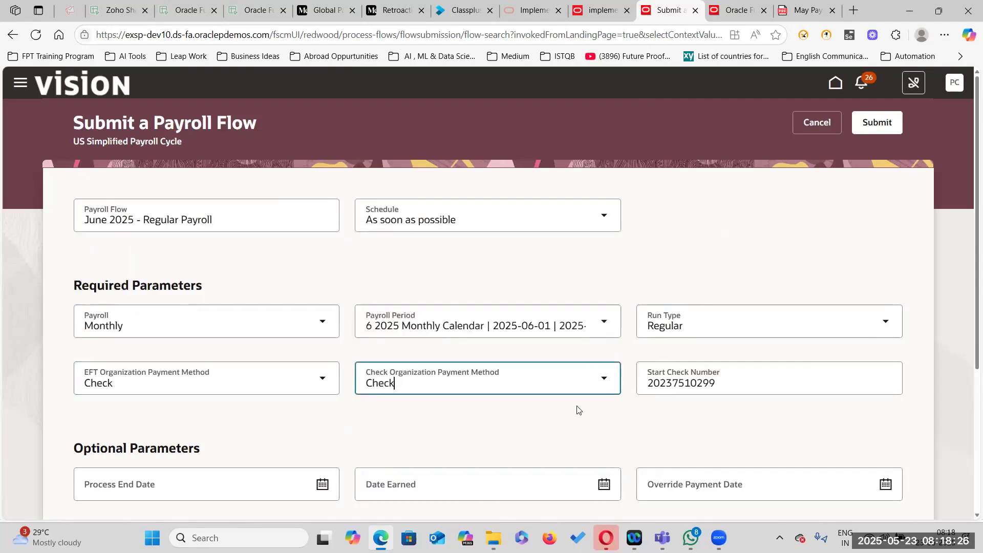
click(631, 410)
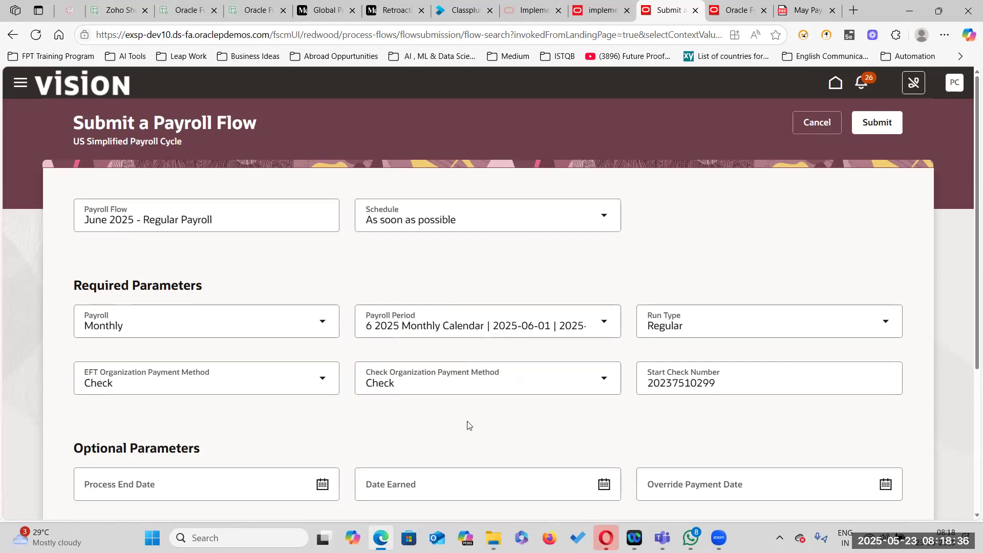
- Extend the flow name to 'June 2025 - Regular Payroll - Retro Pay' and submit the flow
scroll(152, 378, down, 3)
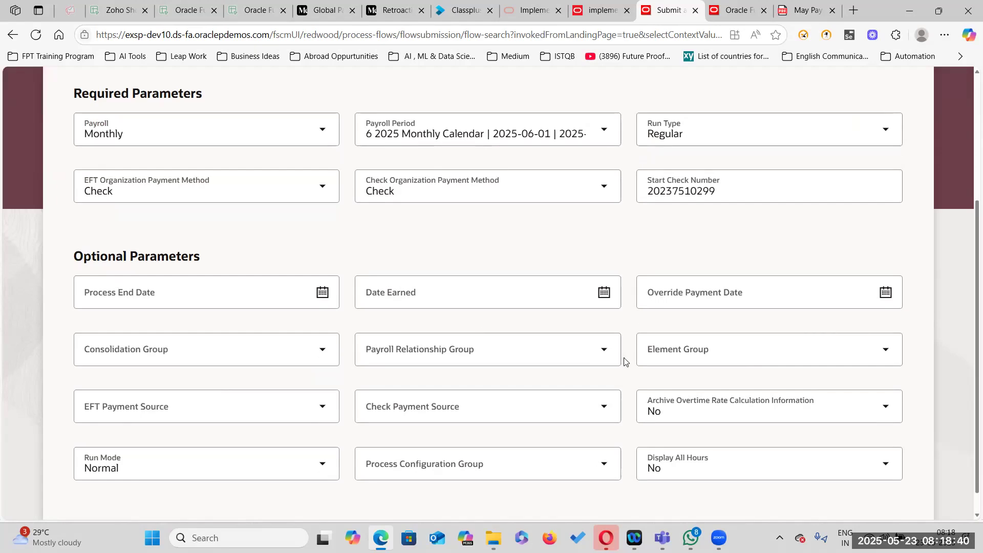
scroll(404, 411, down, 1)
scroll(404, 411, up, 4)
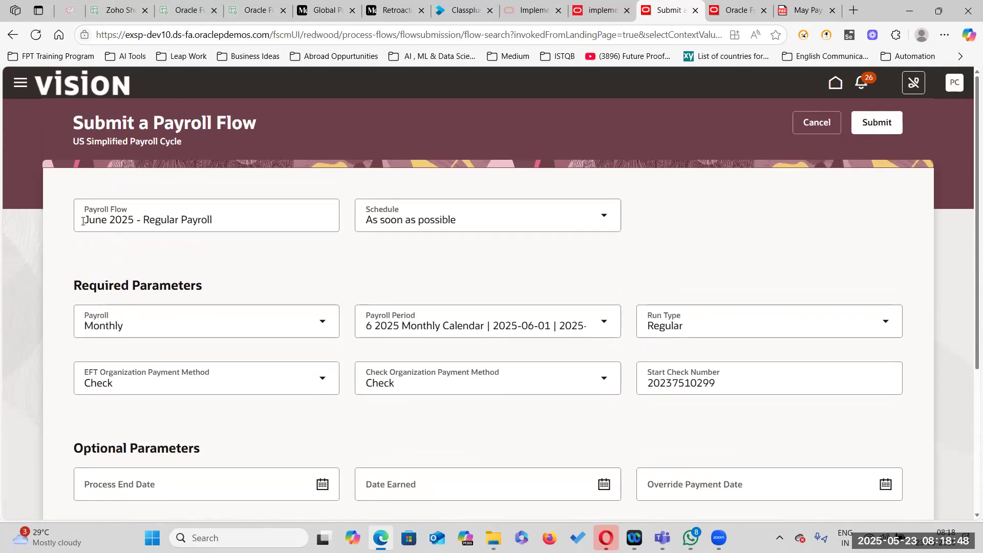
click(230, 220)
text(- Retro Pay)
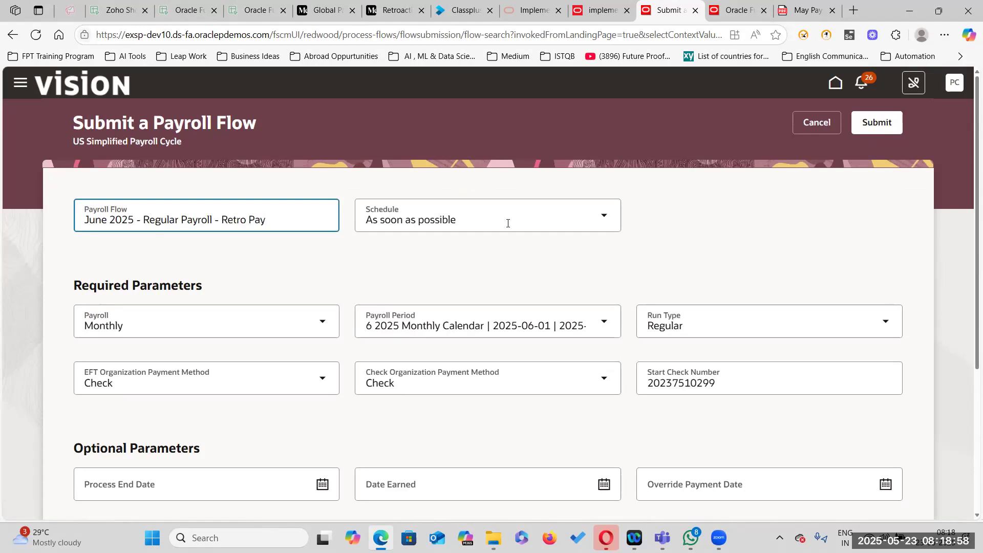
click(884, 124)
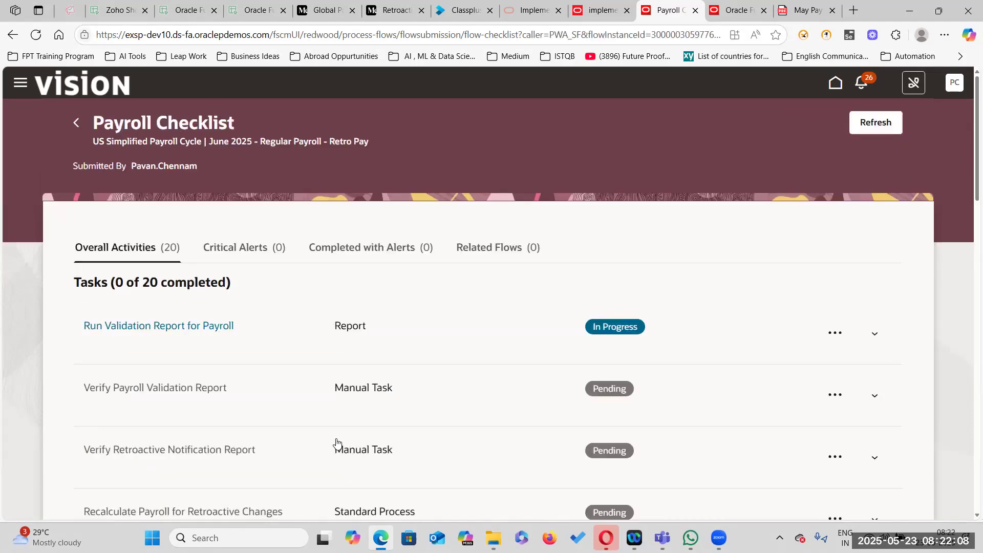
- Refresh the checklist and mark Verify Payroll Validation Report as complete
click(875, 128)
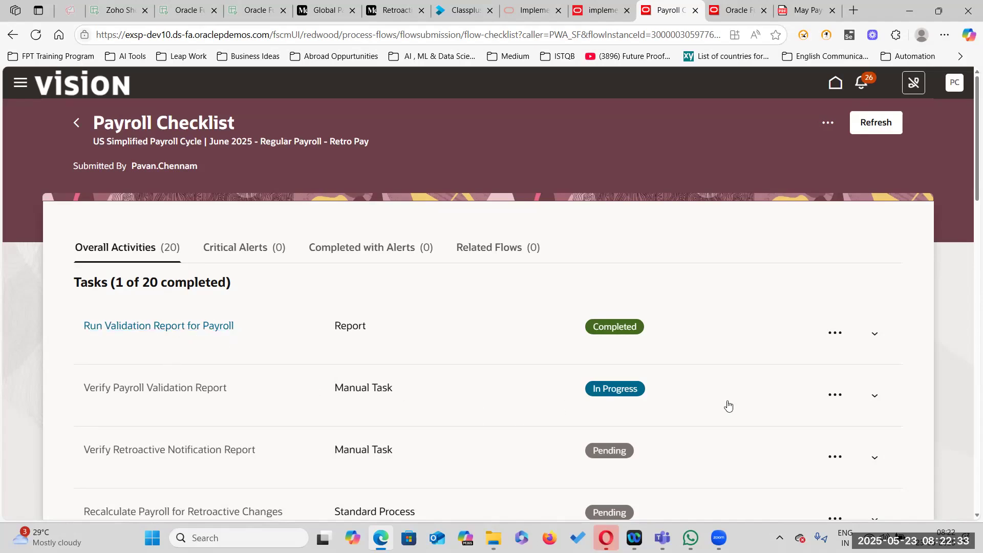
click(835, 397)
click(883, 233)
click(637, 324)
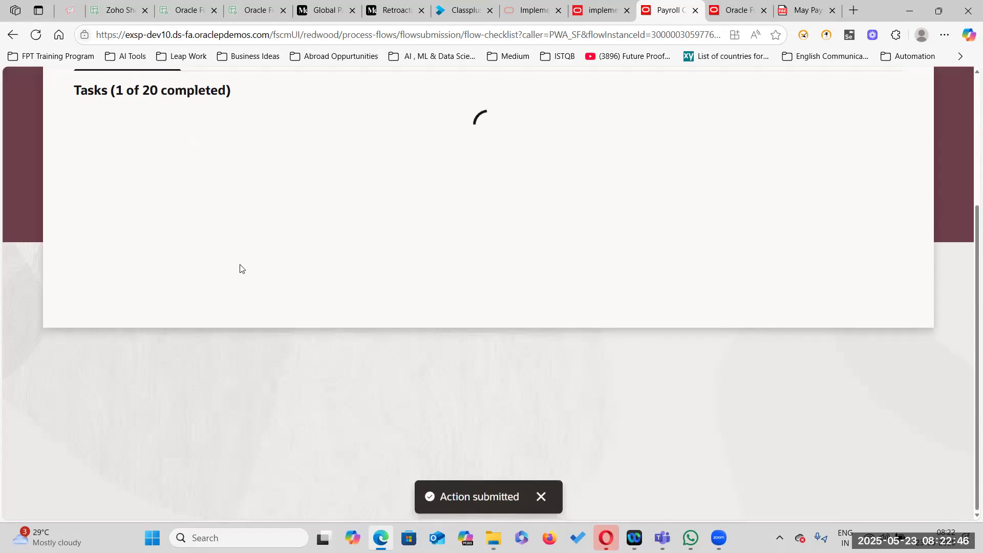
- Mark Verify Retroactive Notification Report as complete
scroll(155, 307, up, 1)
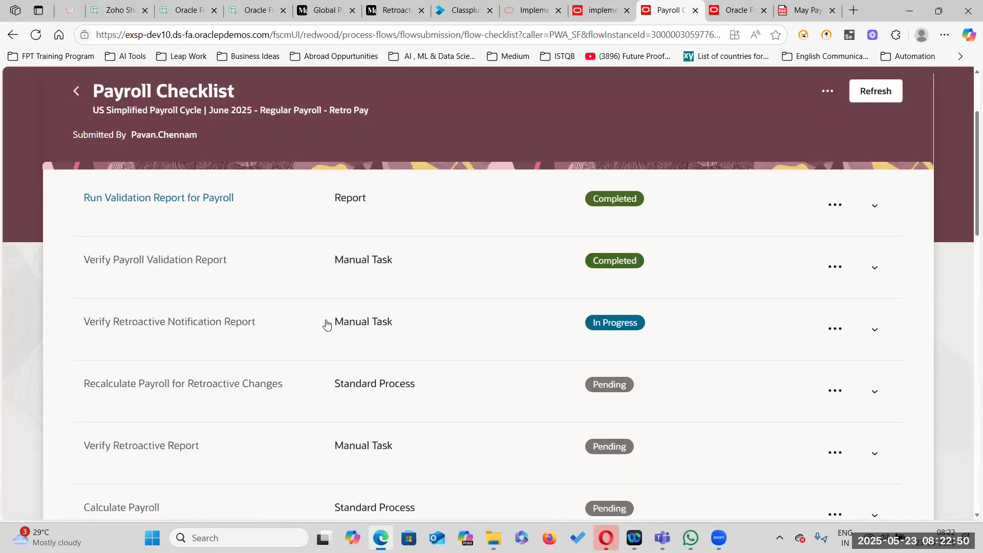
click(835, 329)
click(676, 331)
click(649, 324)
scroll(624, 348, down, 1)
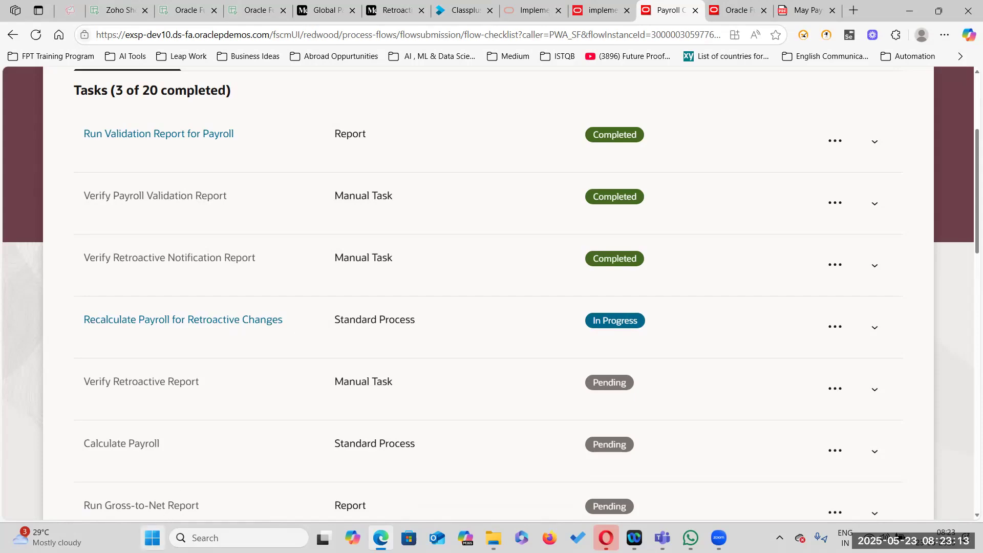
- Scroll through the Start menu's full All apps list, then return to the Recalculate Payroll for Retroactive Changes details
click(152, 537)
scroll(530, 246, down, 1)
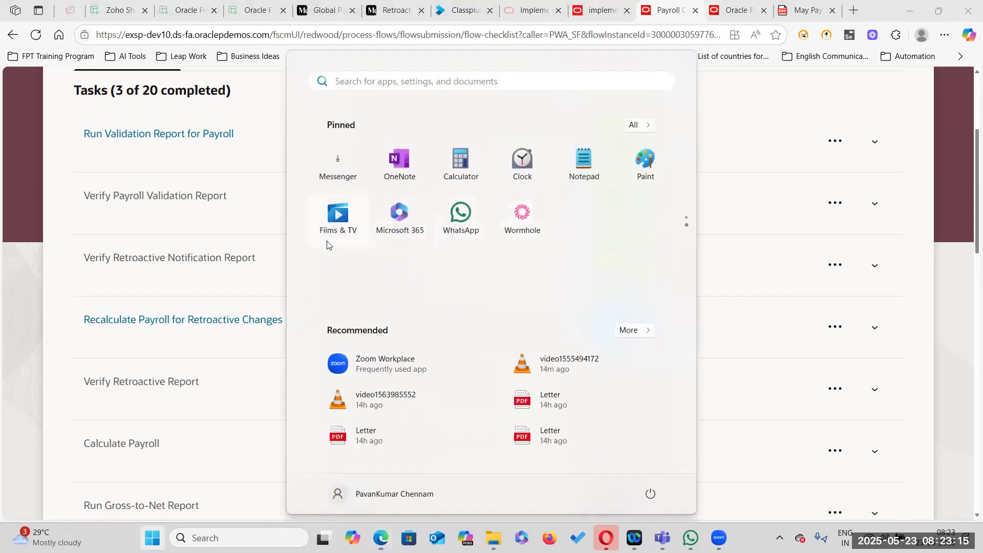
scroll(360, 266, up, 1)
scroll(414, 262, down, 1)
click(649, 125)
scroll(440, 301, down, 6)
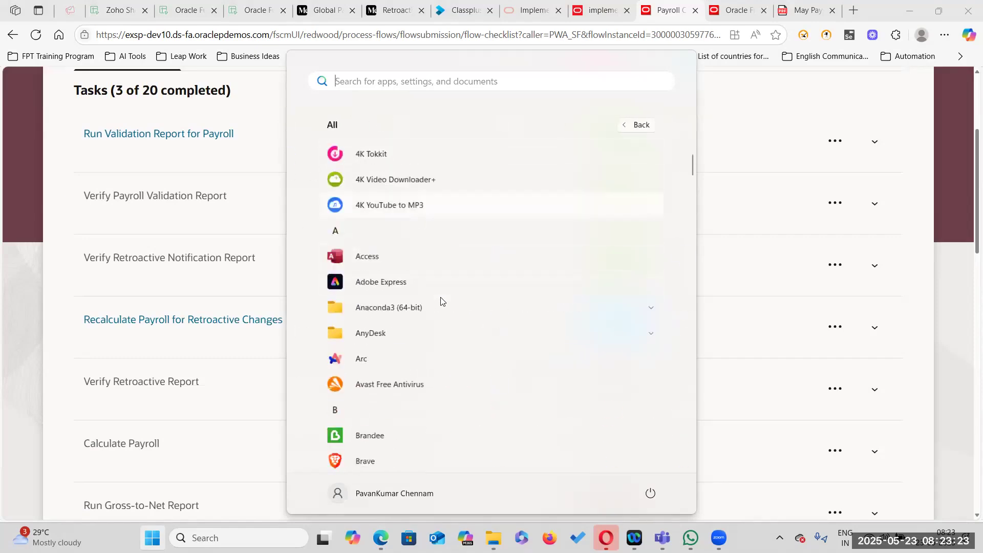
scroll(441, 300, down, 15)
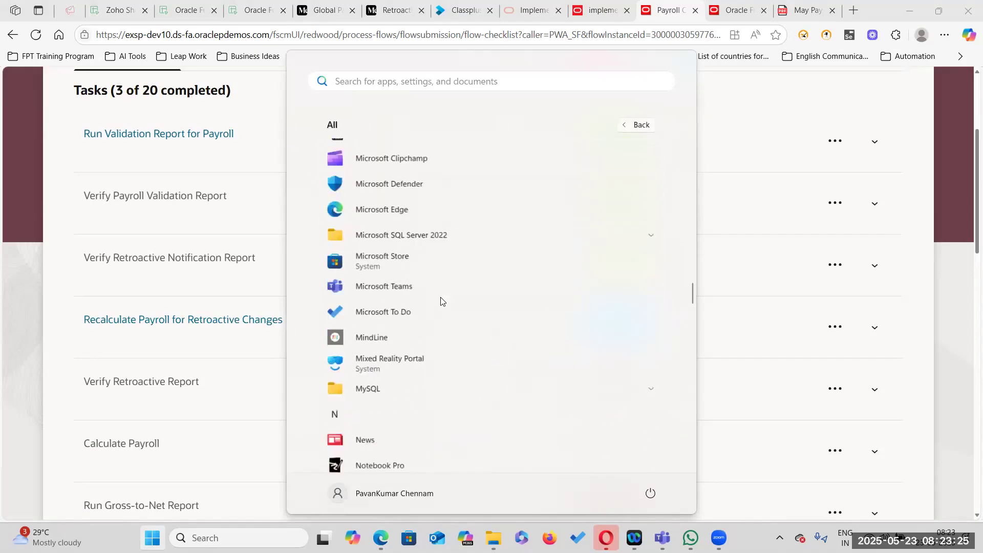
scroll(441, 297, down, 5)
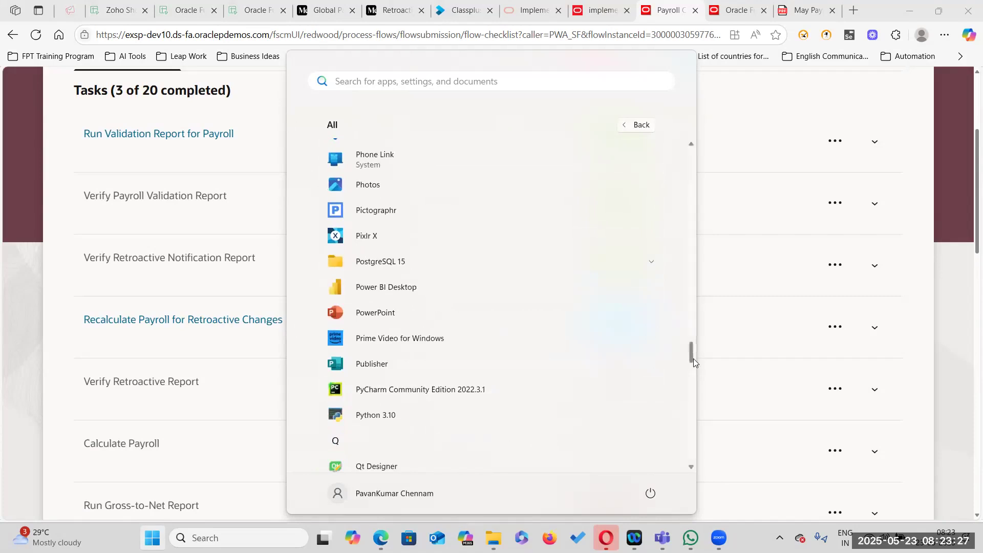
drag(693, 353, 693, 458)
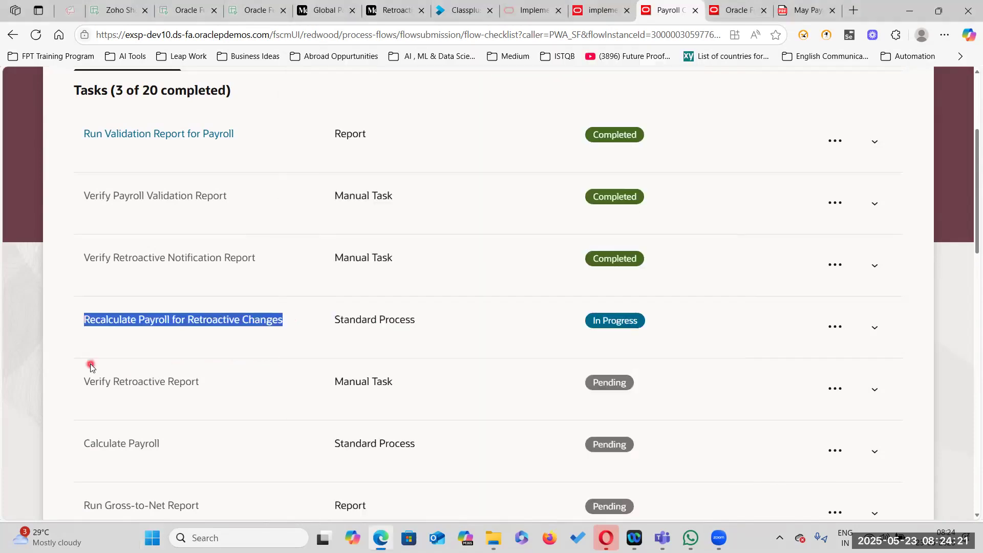
triple_click(136, 329)
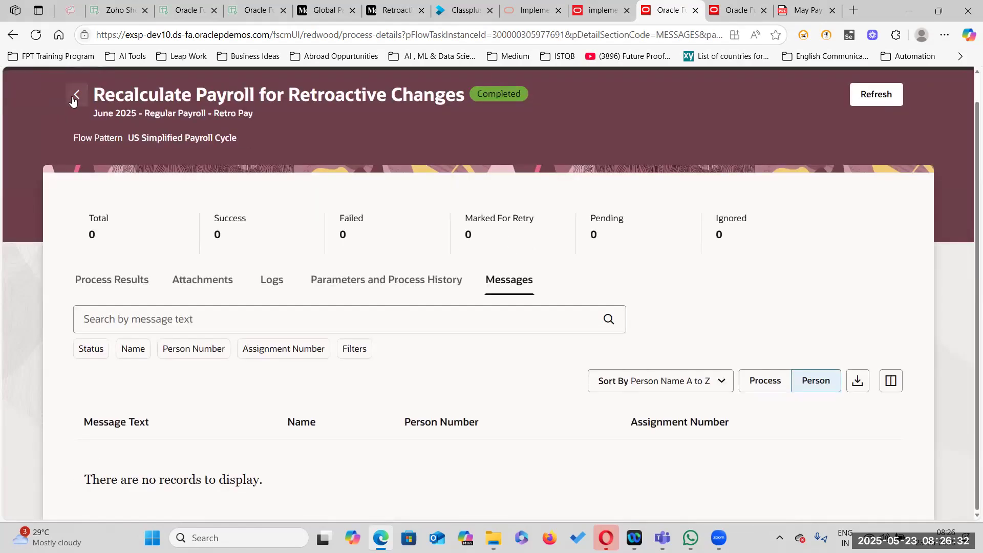
- Back on the retro pay checklist, mark the Verify Retroactive Report task complete
click(75, 99)
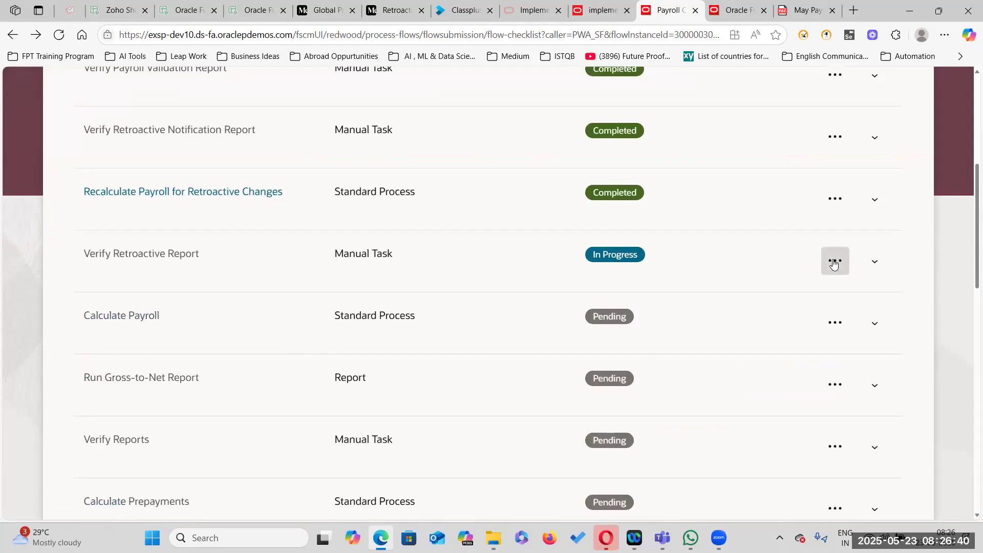
click(834, 260)
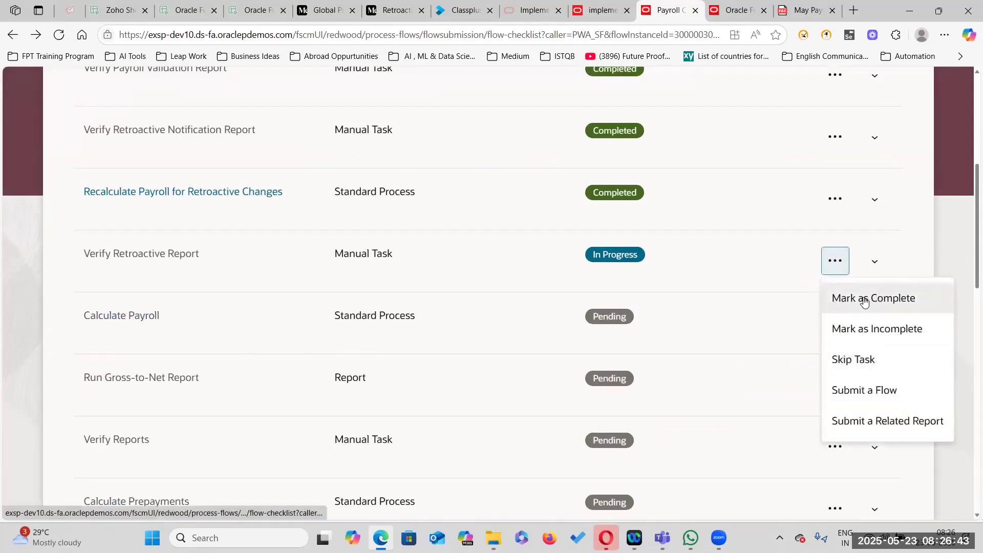
click(862, 302)
click(655, 324)
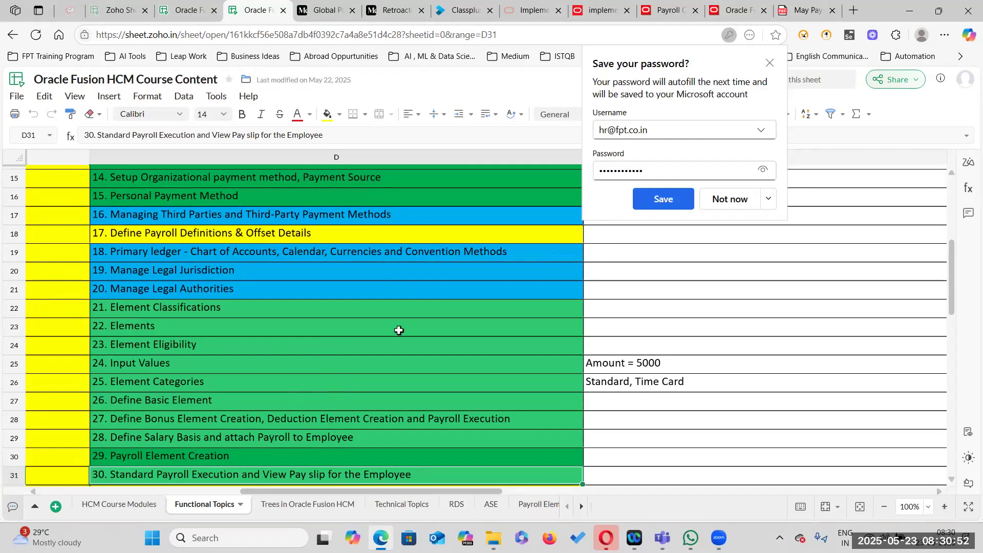
- Check the Functional Topics sheet's retro pay and payroll error topics (D32, D33), then go back to the checklist
scroll(309, 266, up, 4)
scroll(361, 371, down, 3)
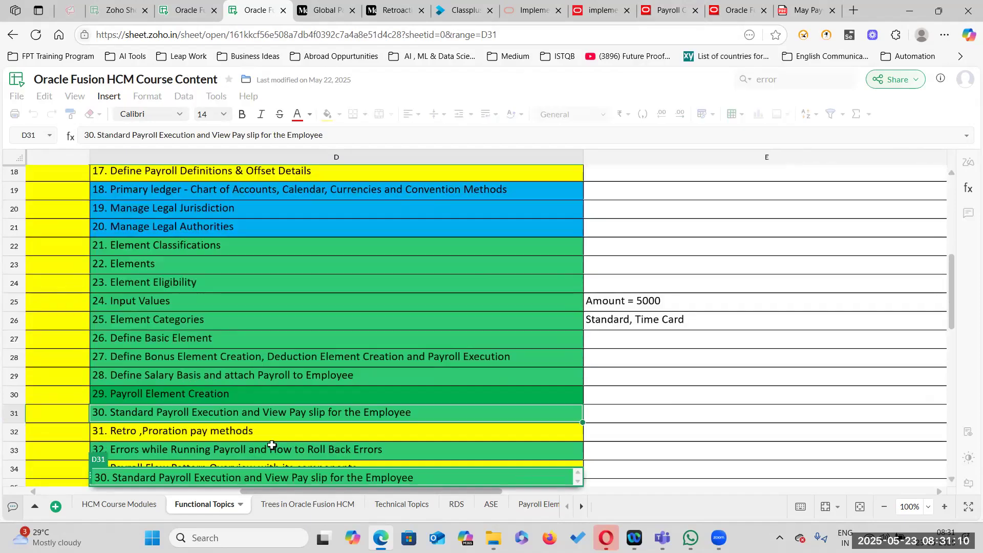
click(188, 434)
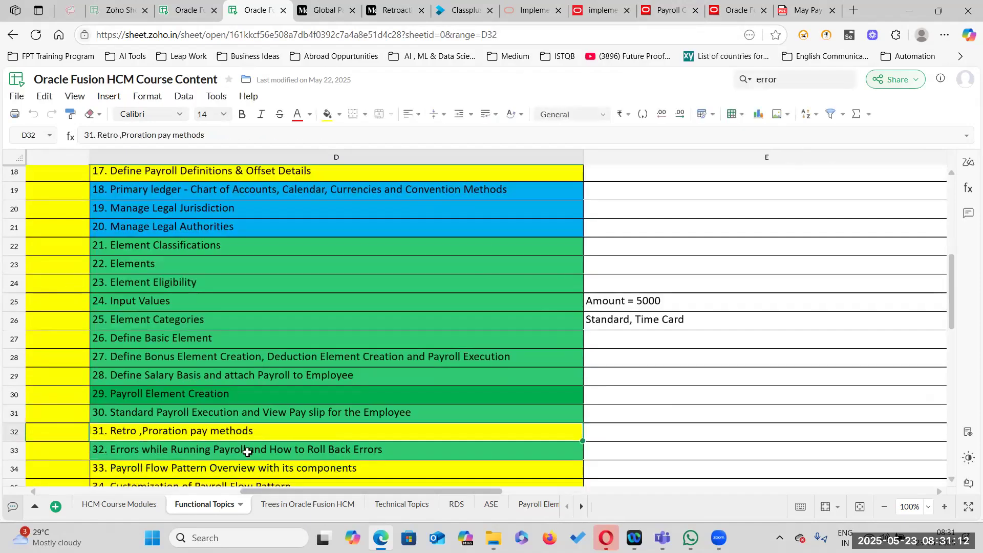
click(374, 450)
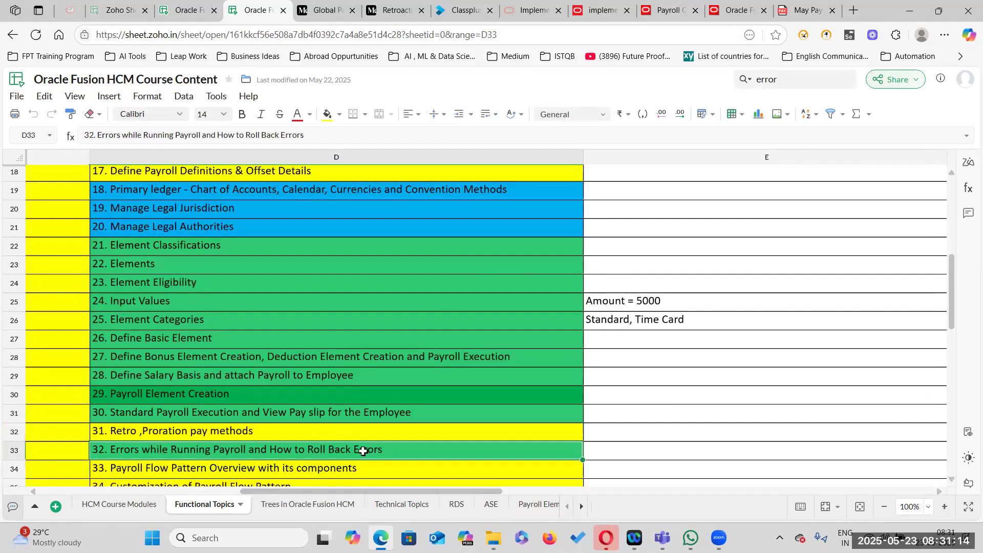
click(665, 12)
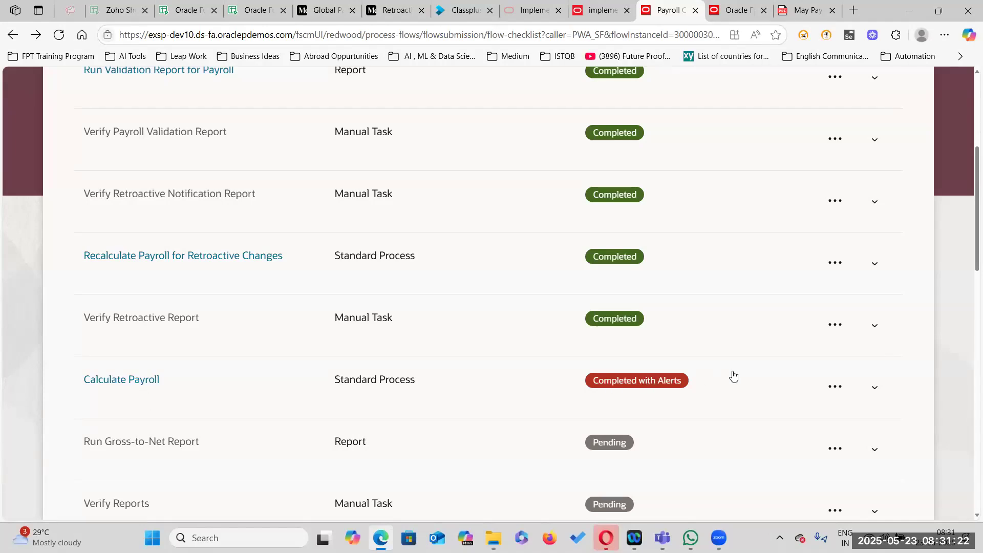
- Open Calculate Payroll results and review the counts: 26 total, 25 succeeded, 1 failed
click(129, 382)
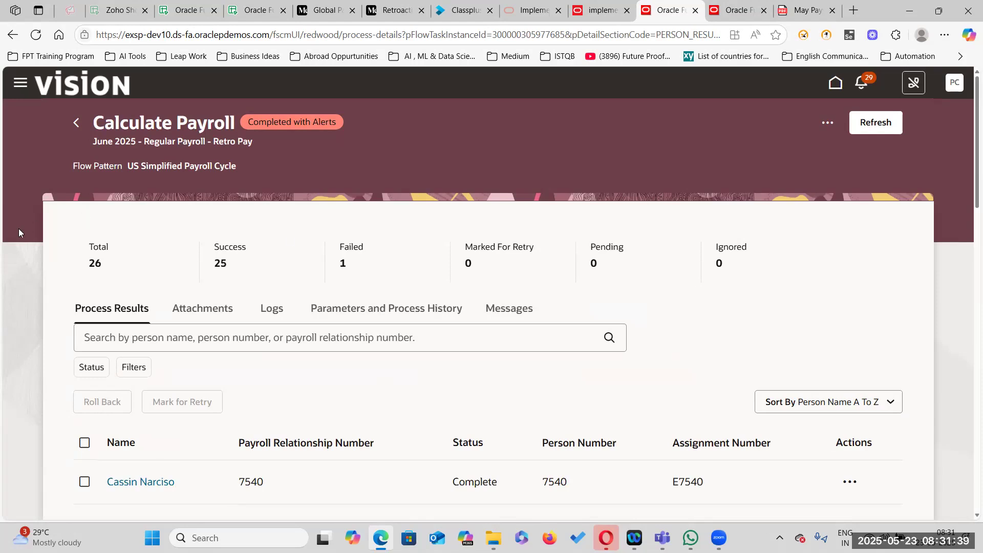
drag(90, 262, 106, 266)
drag(208, 266, 234, 266)
drag(338, 264, 353, 266)
scroll(496, 338, down, 10)
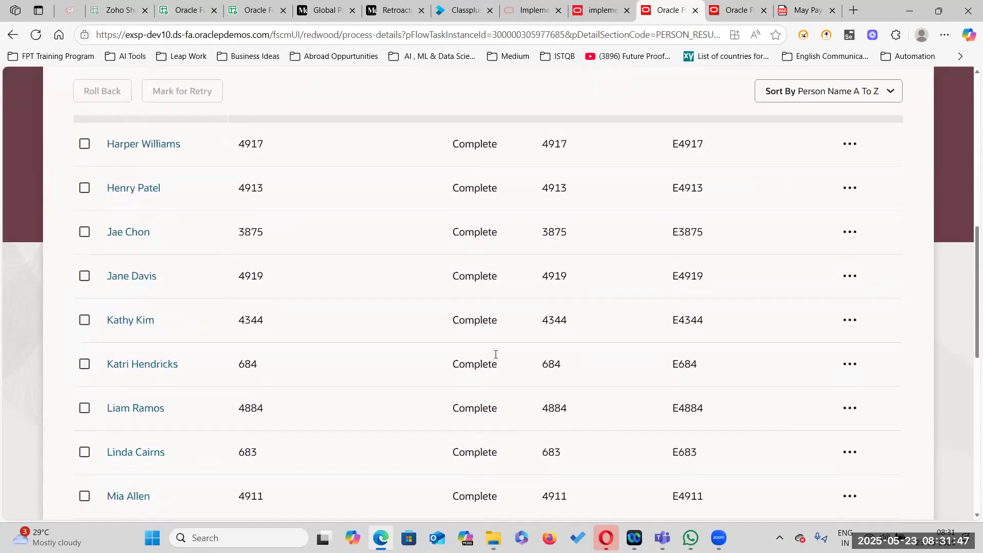
scroll(495, 353, down, 1)
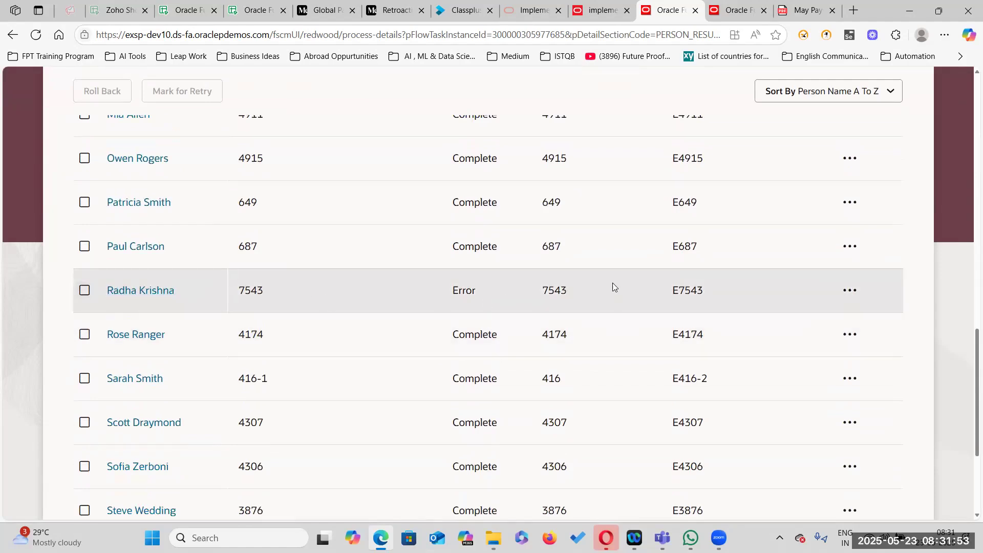
scroll(650, 430, up, 15)
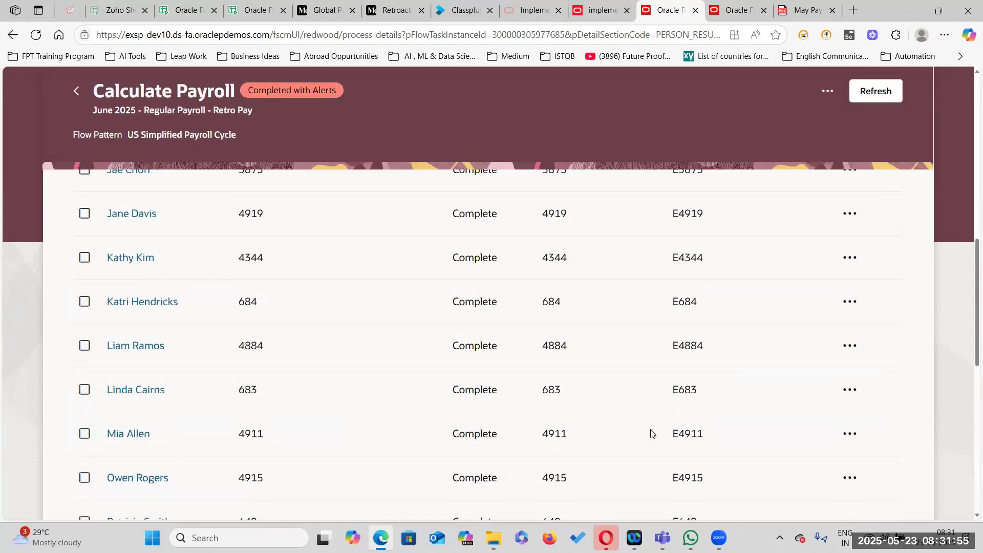
scroll(650, 432, up, 2)
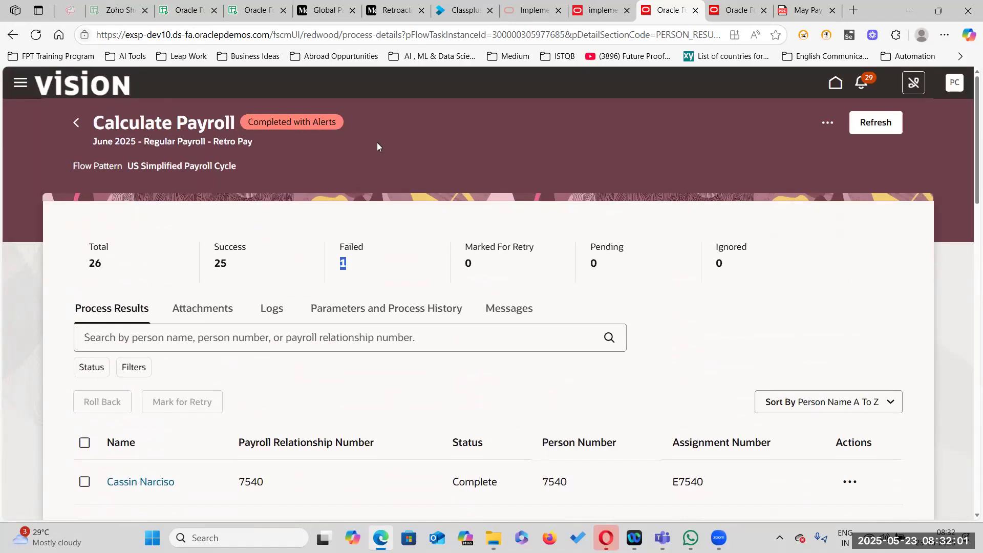
- Open the result messages for the single employee whose calculation failed
drag(97, 121, 241, 124)
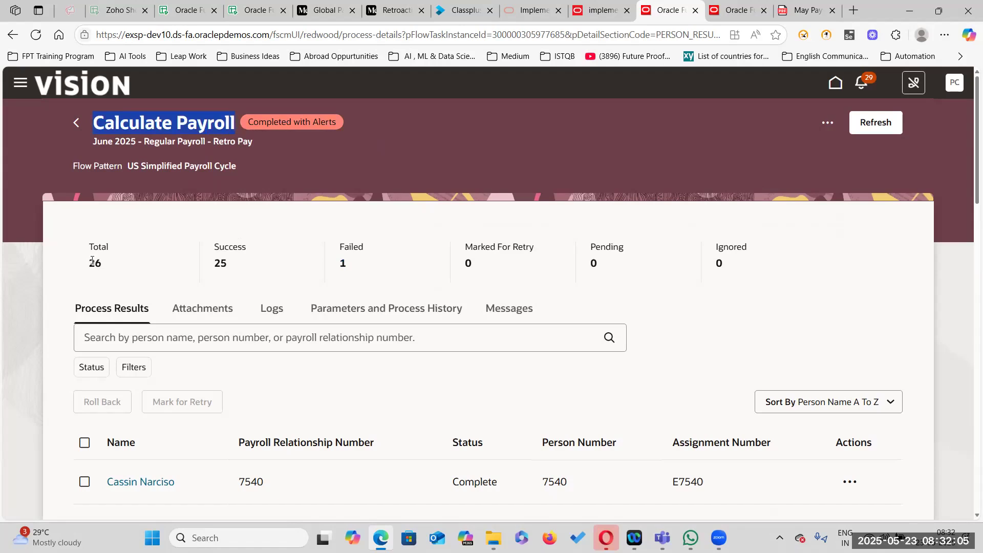
drag(210, 263, 244, 261)
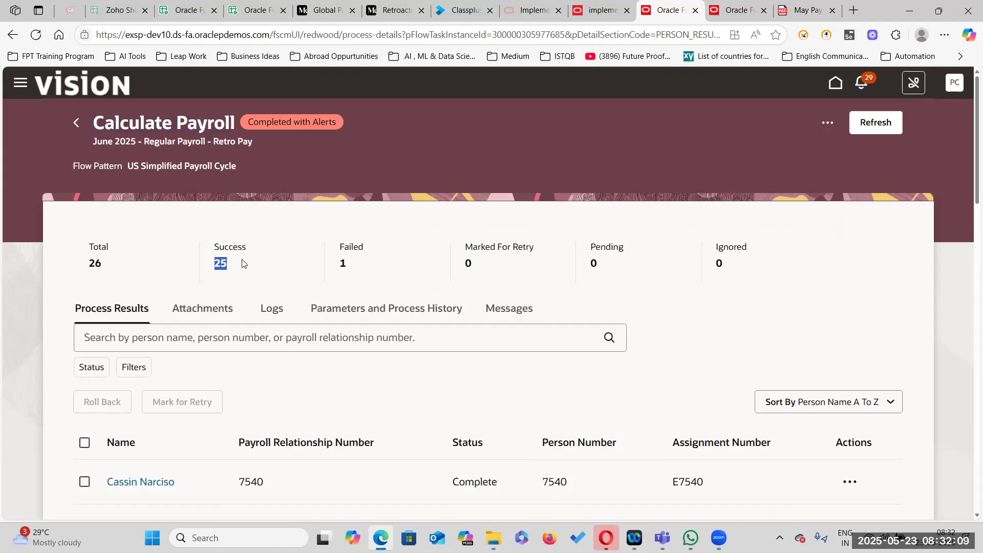
drag(334, 263, 351, 264)
scroll(412, 329, down, 15)
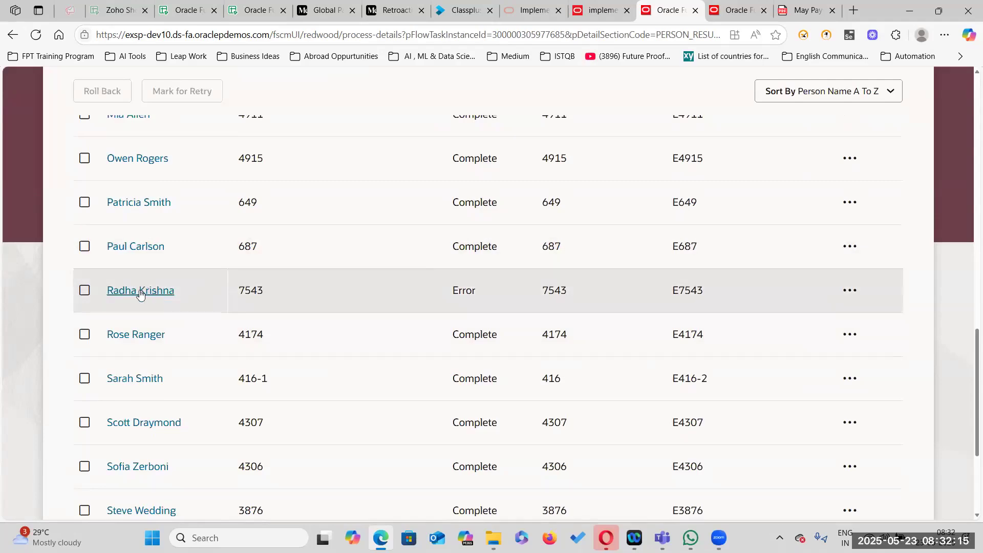
click(140, 290)
scroll(371, 314, down, 1)
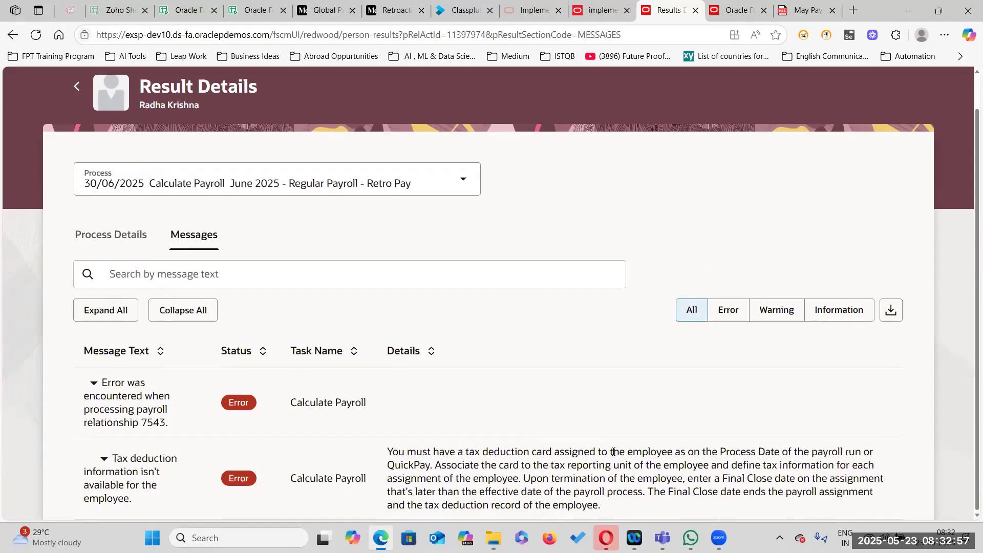
- Screenshot the missing tax deduction error messages, then return to the Calculate Payroll results
drag(111, 458, 133, 501)
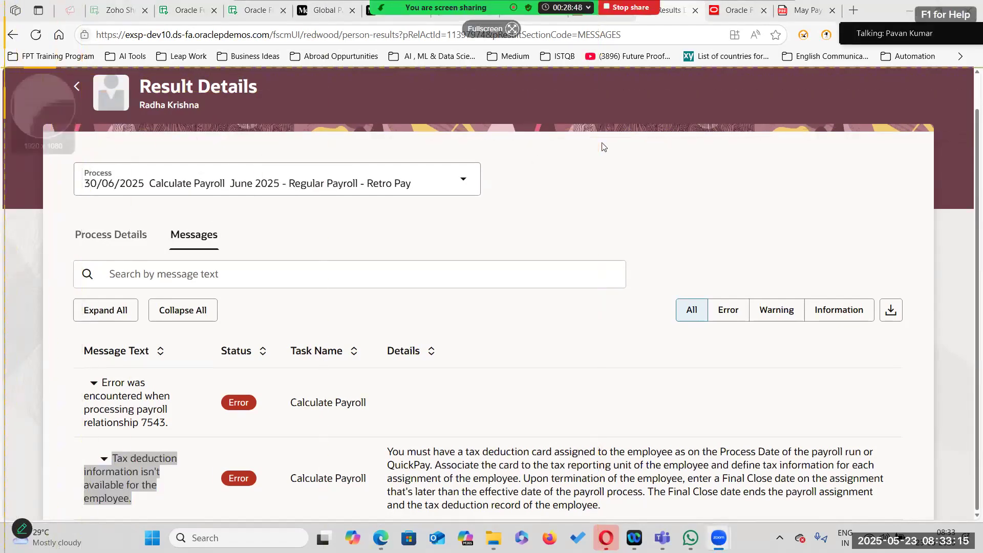
key(Print)
drag(5, 68, 973, 520)
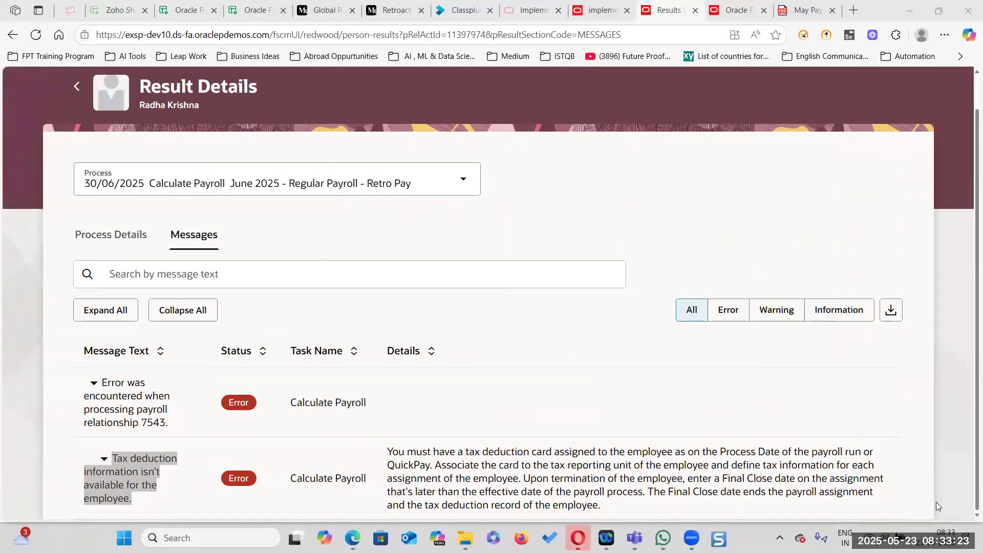
click(77, 86)
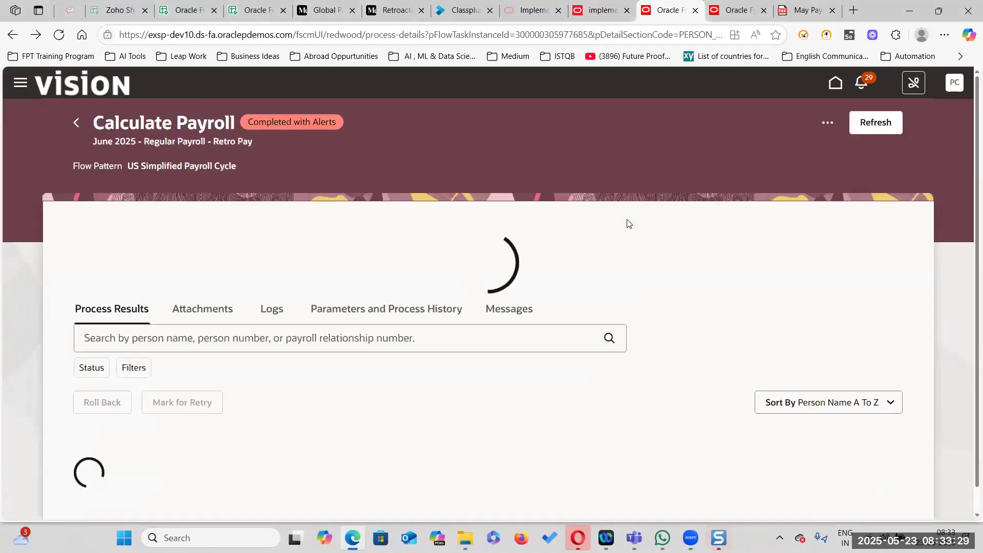
- From the payroll checklist, choose Roll Back Errors on the Calculate Payroll task
click(73, 123)
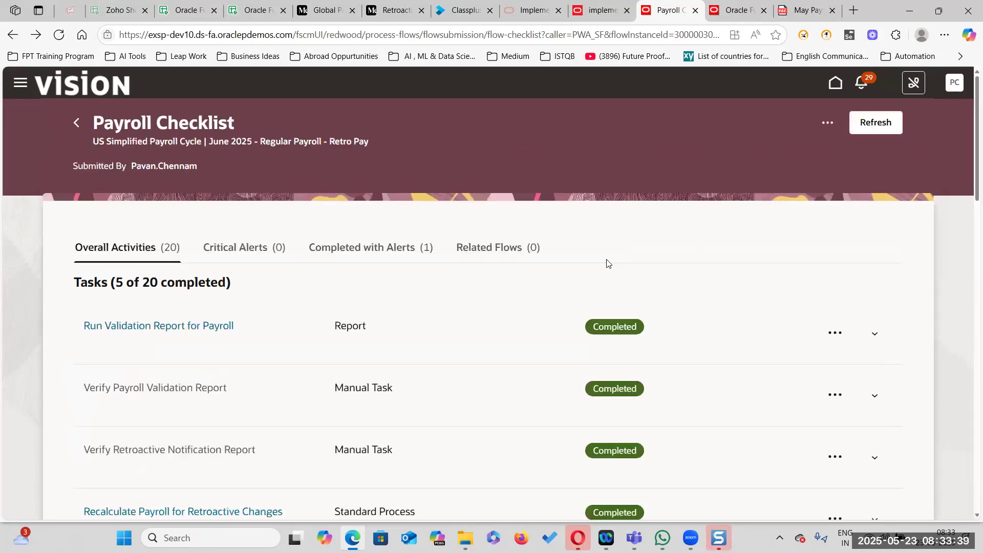
scroll(605, 267, down, 3)
scroll(193, 343, up, 3)
drag(95, 122, 302, 119)
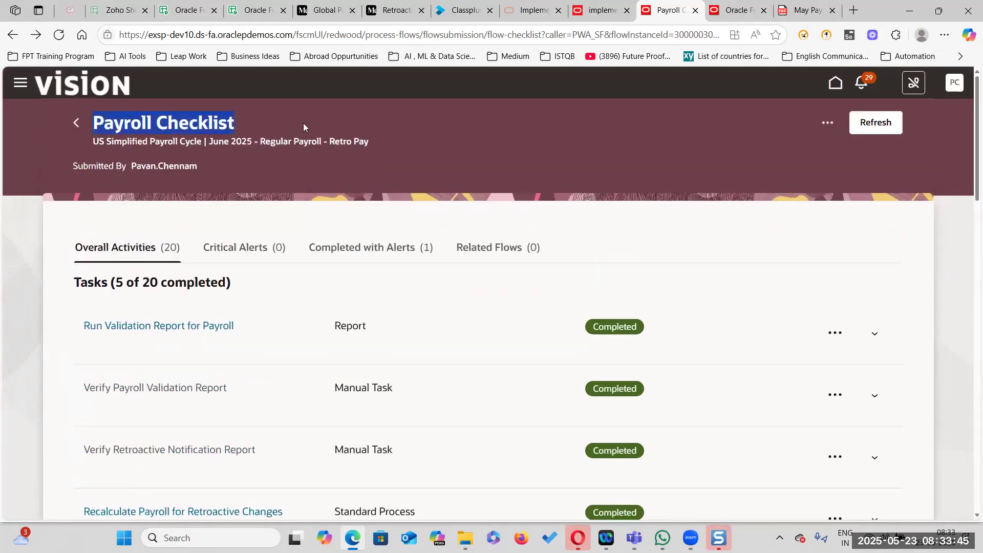
scroll(404, 318, down, 5)
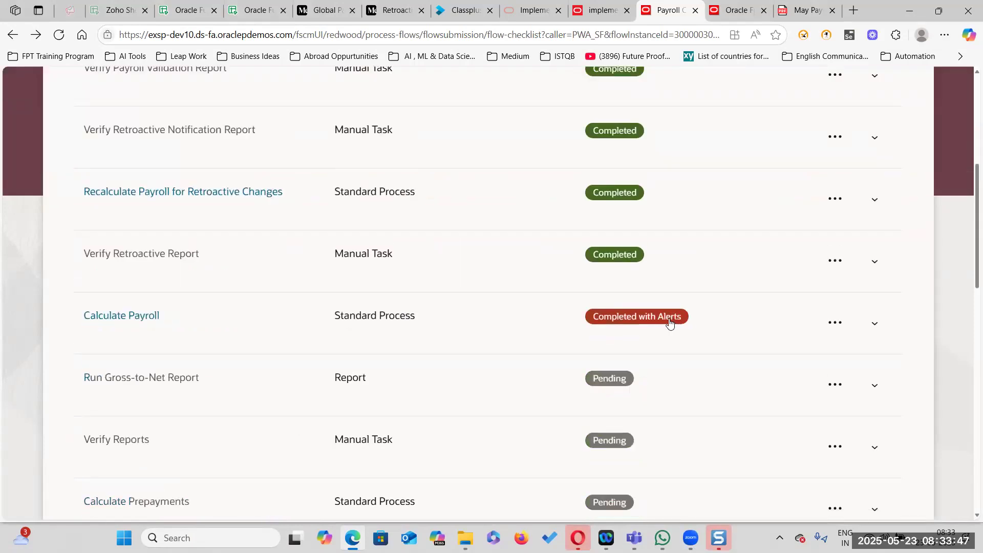
click(834, 327)
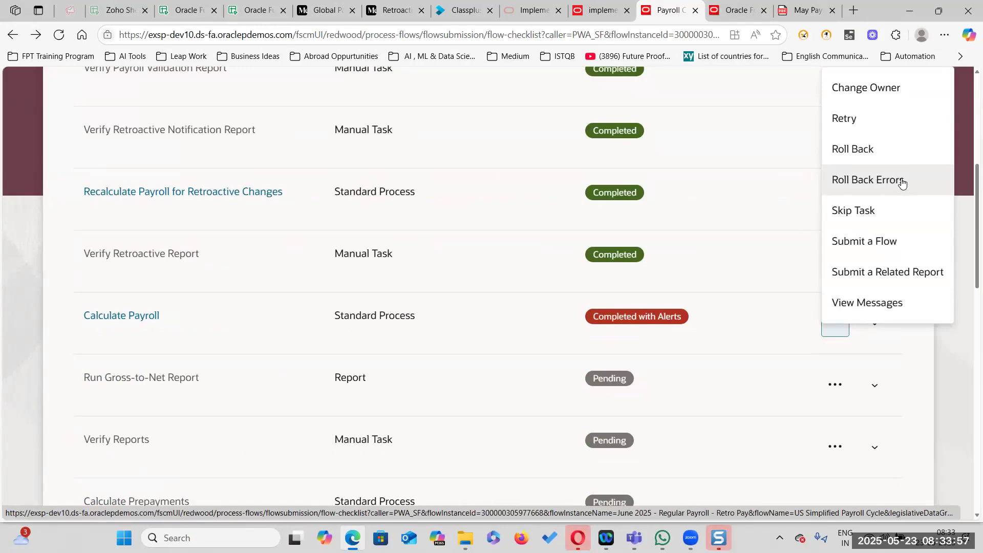
click(902, 182)
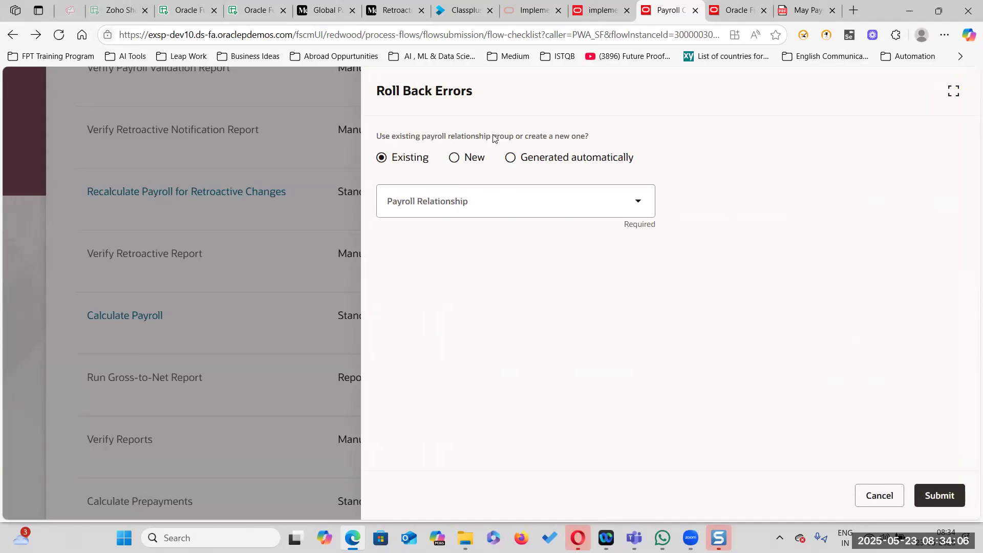
- Submit the rollback with an automatically generated payroll relationship group, then refresh the checklist (5 of 20 done)
drag(378, 139, 580, 138)
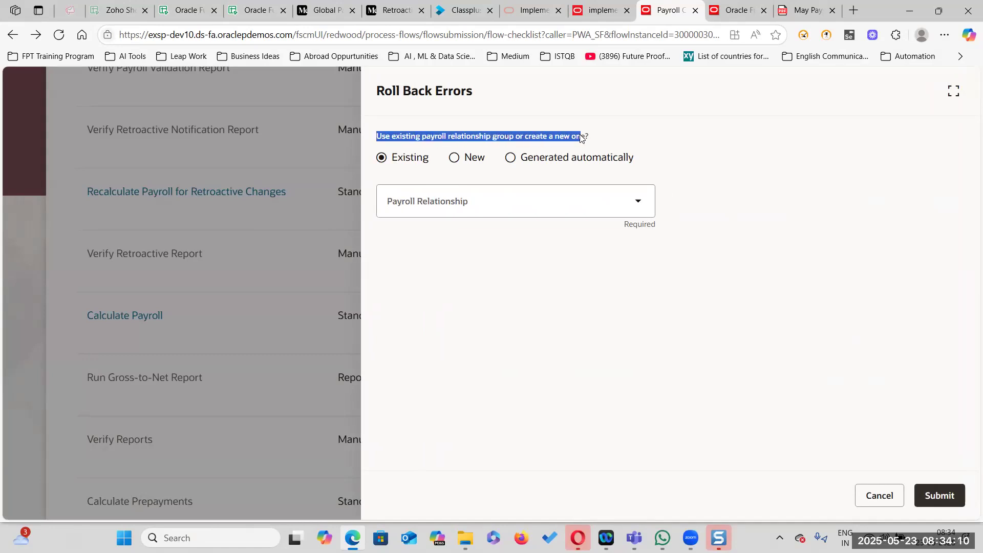
click(427, 144)
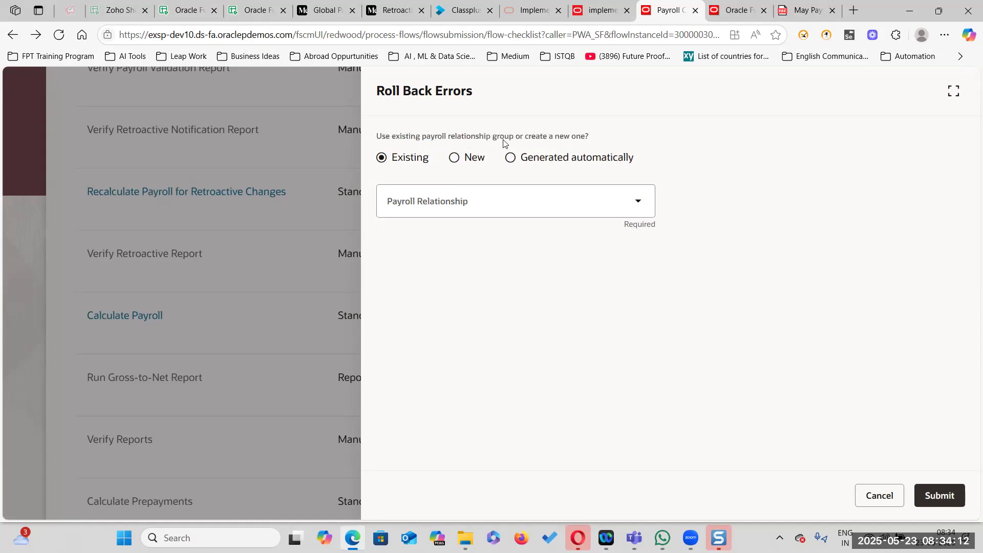
click(510, 157)
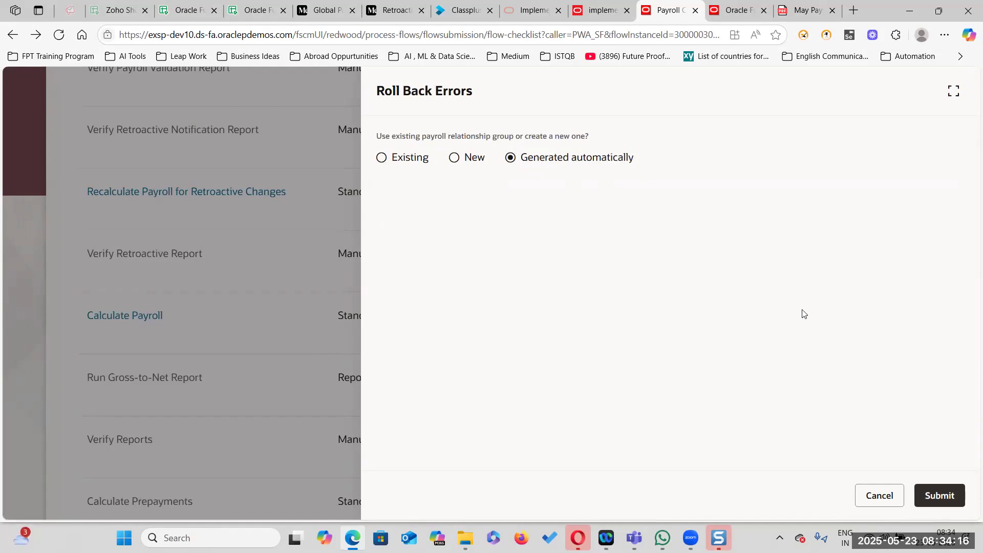
click(941, 494)
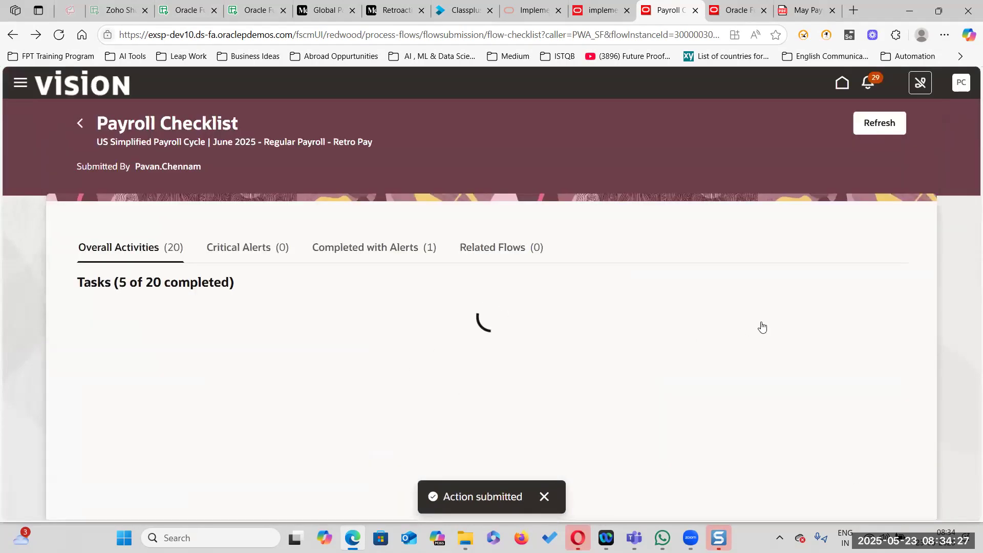
scroll(624, 365, down, 3)
scroll(624, 365, down, 2)
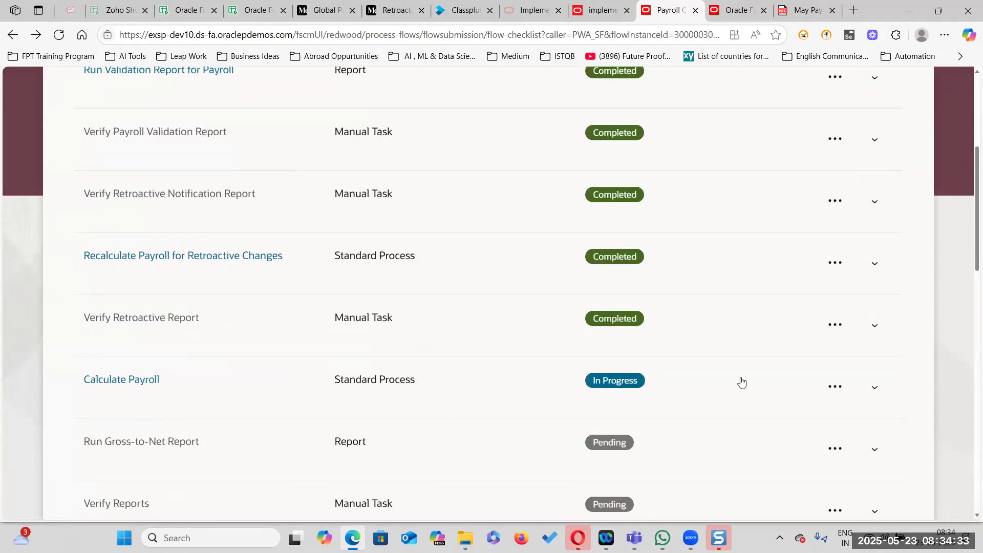
scroll(739, 383, up, 5)
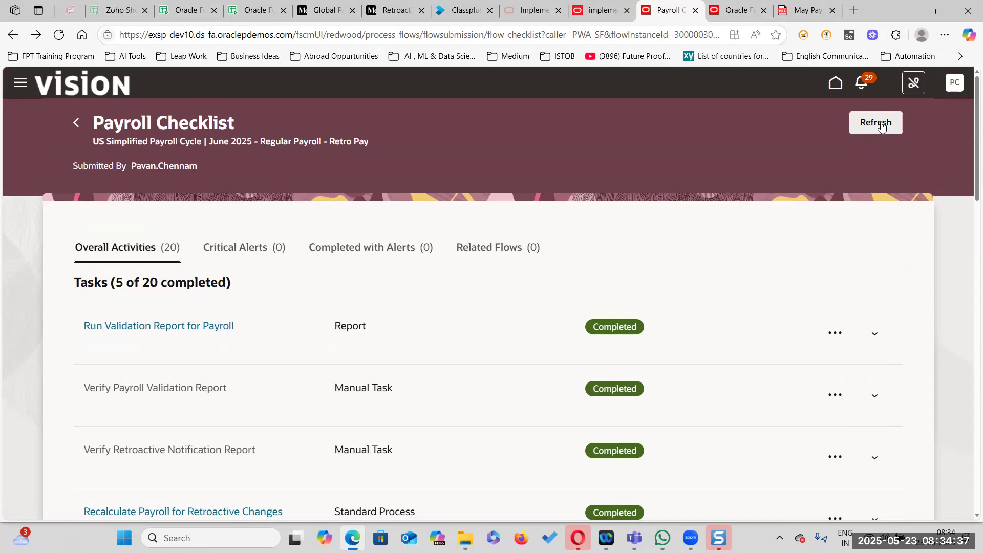
click(881, 126)
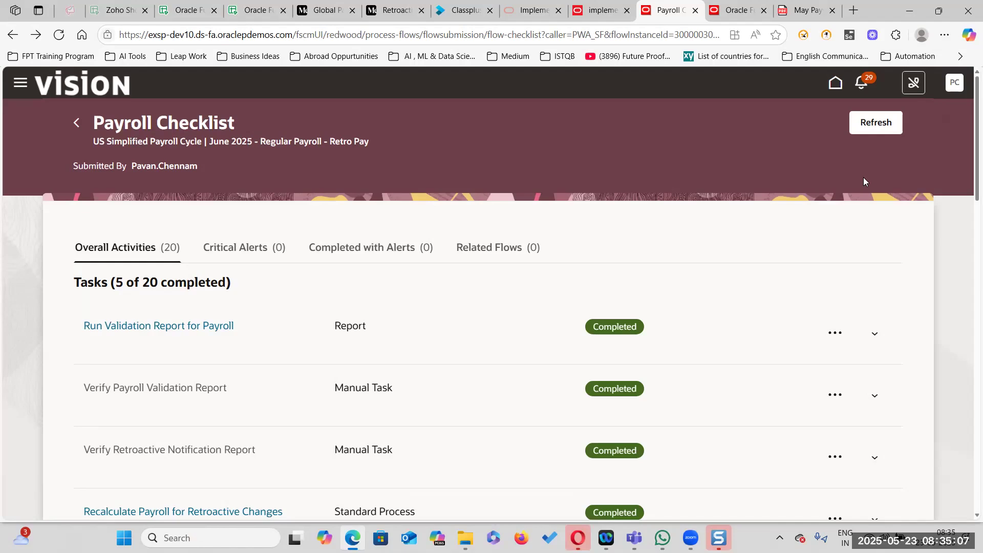
scroll(691, 311, down, 5)
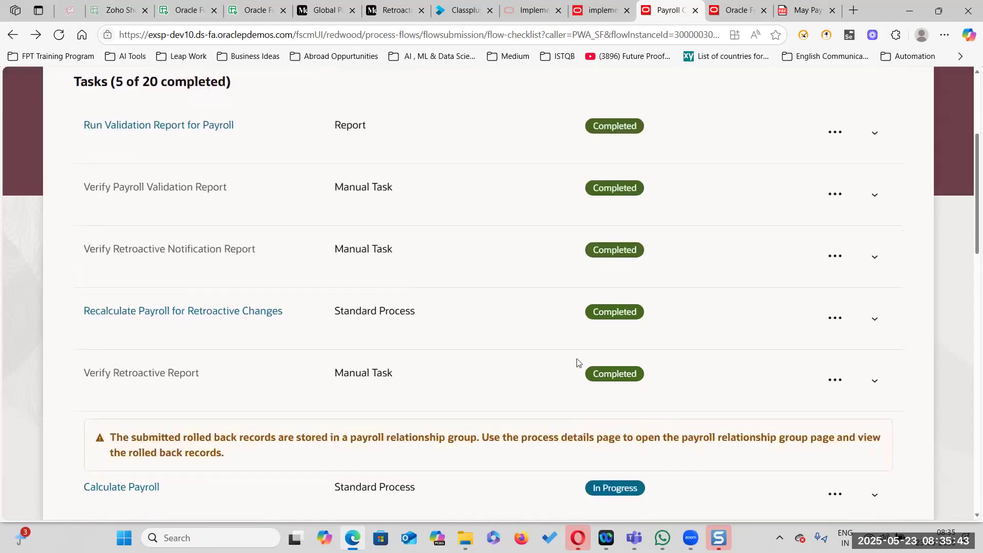
drag(111, 382, 230, 397)
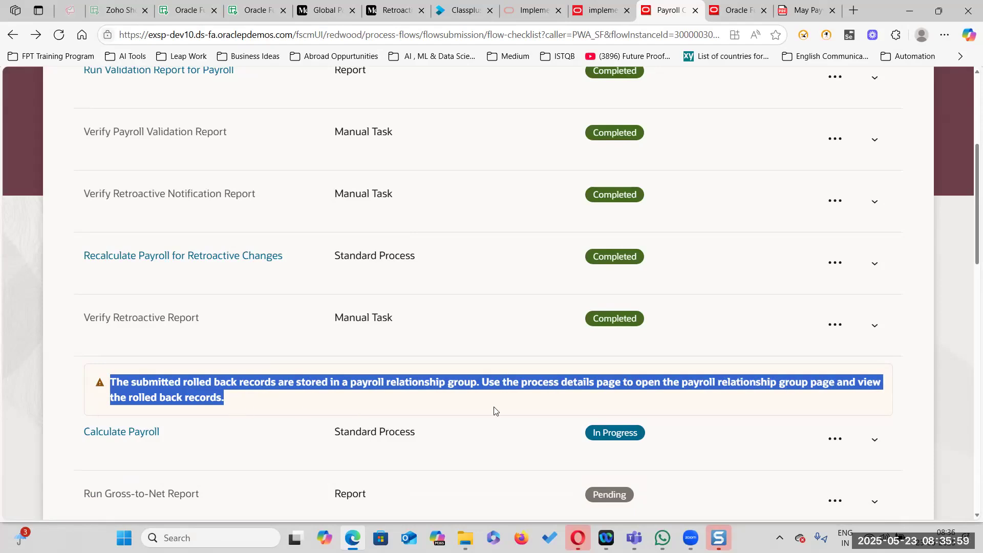
scroll(424, 410, down, 1)
scroll(547, 338, up, 5)
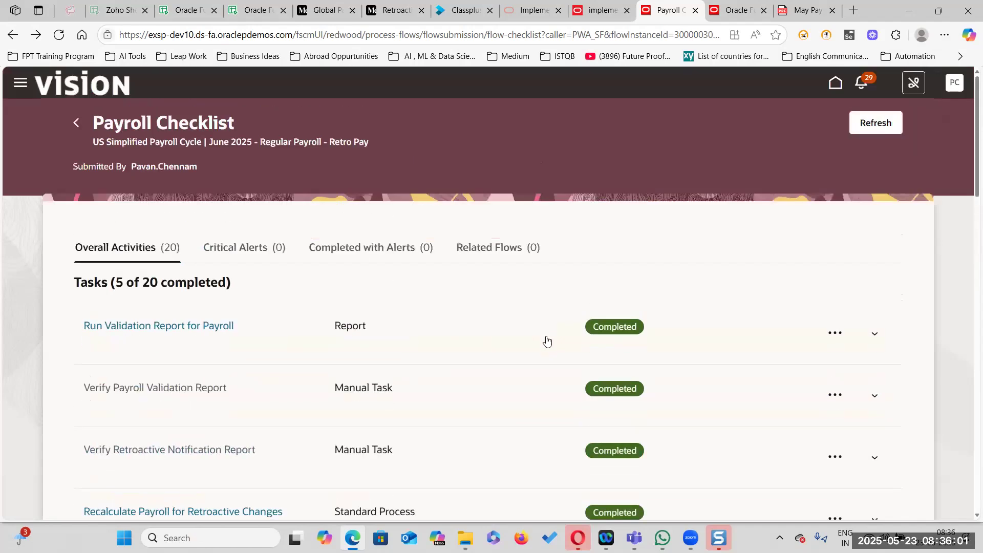
- Refresh the checklist and confirm Calculate Payroll Completed, with 7 of 20 tasks done
click(878, 125)
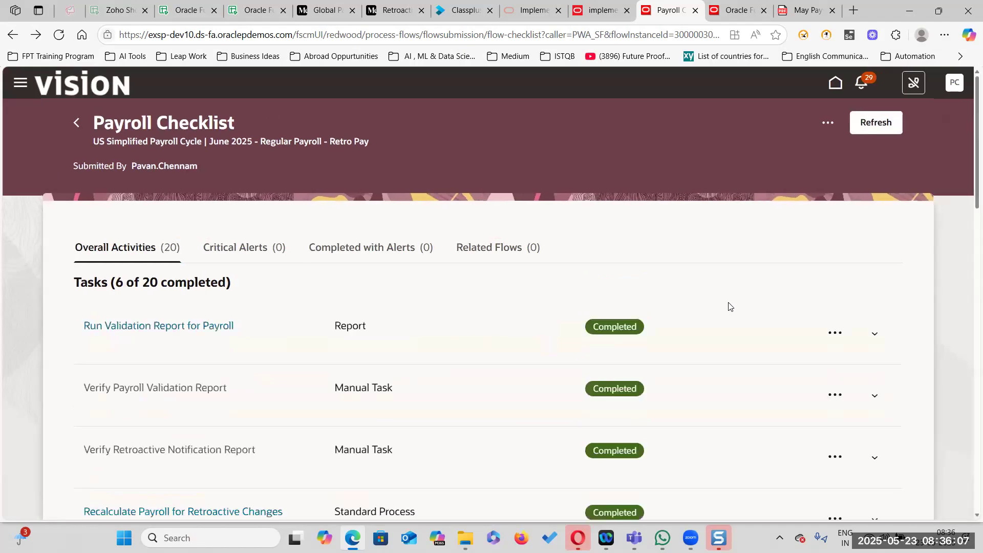
scroll(729, 306, down, 5)
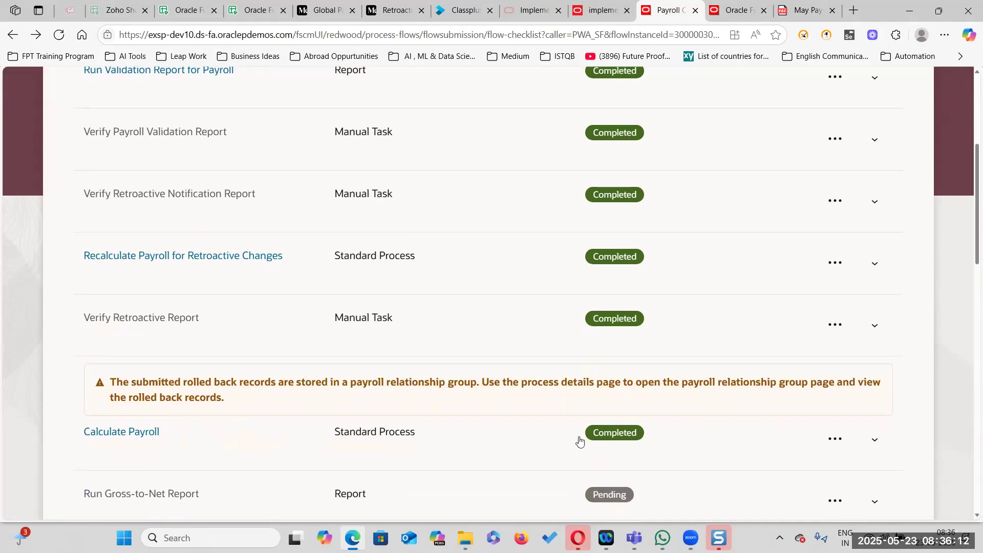
scroll(603, 351, down, 3)
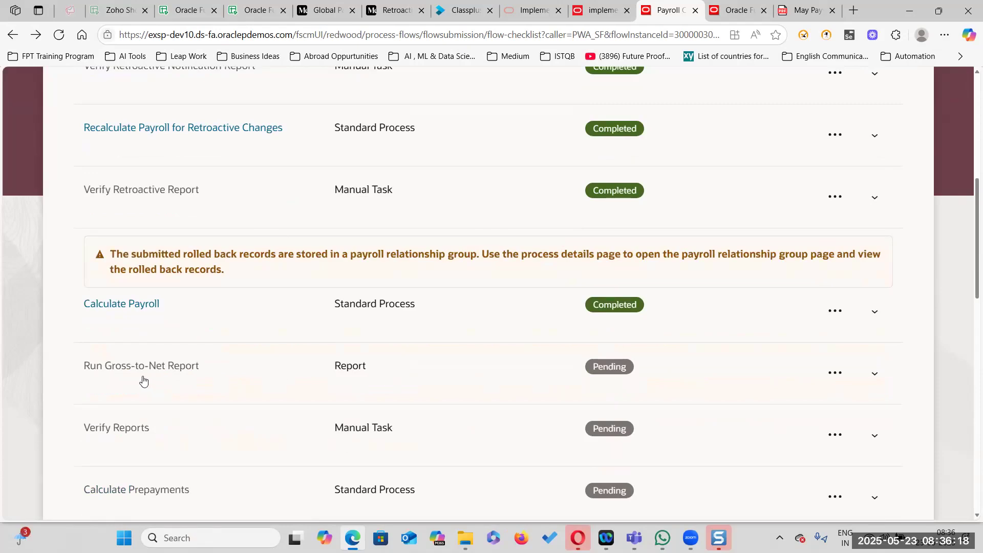
scroll(696, 359, down, 1)
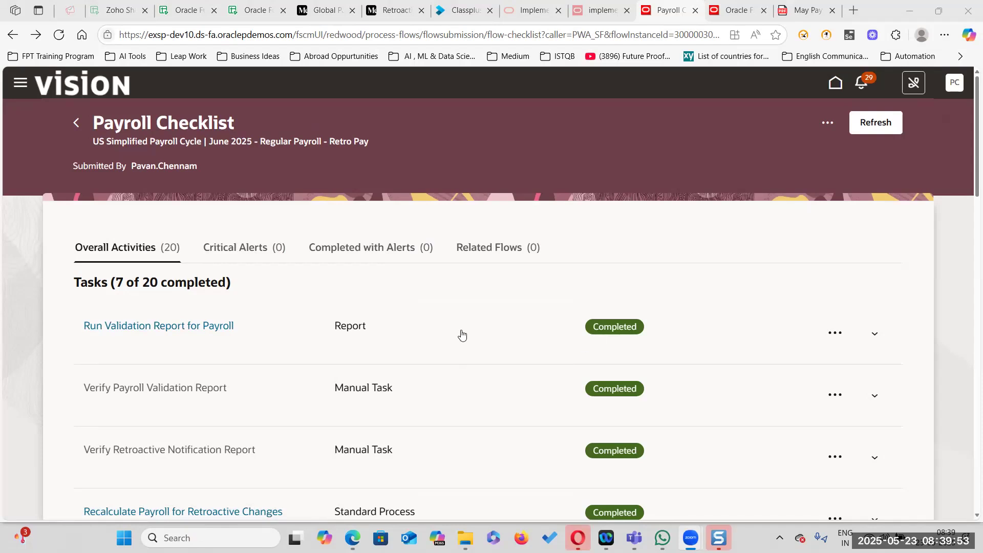
scroll(454, 336, down, 1)
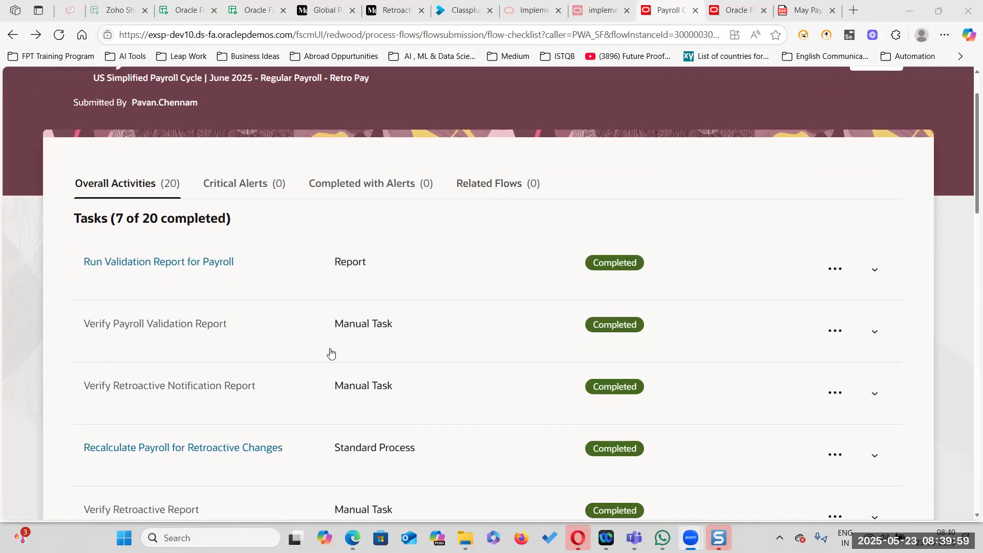
scroll(506, 321, up, 1)
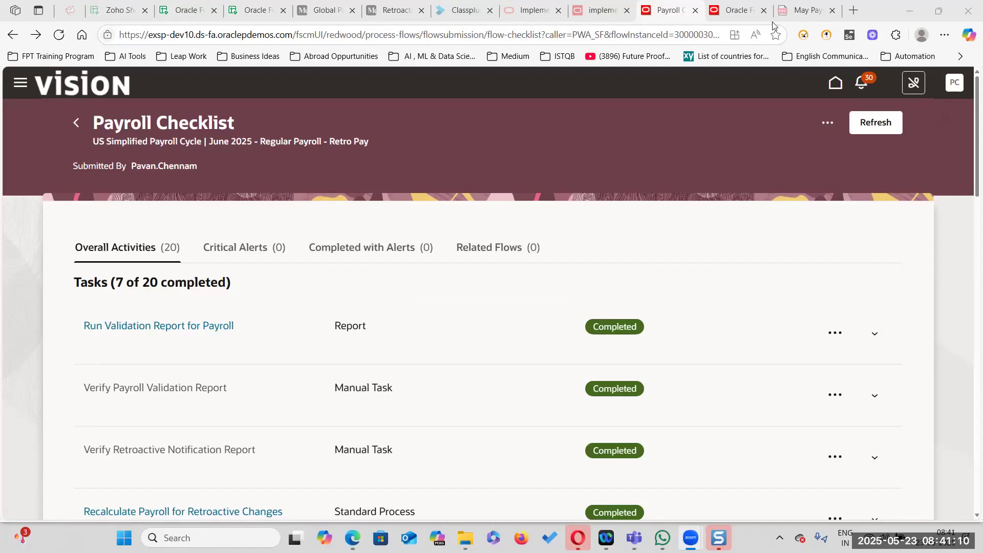
- Check the retropay result details showing the 1500 Performance Bonus, then switch to the implementation guide PDF
click(801, 11)
click(737, 11)
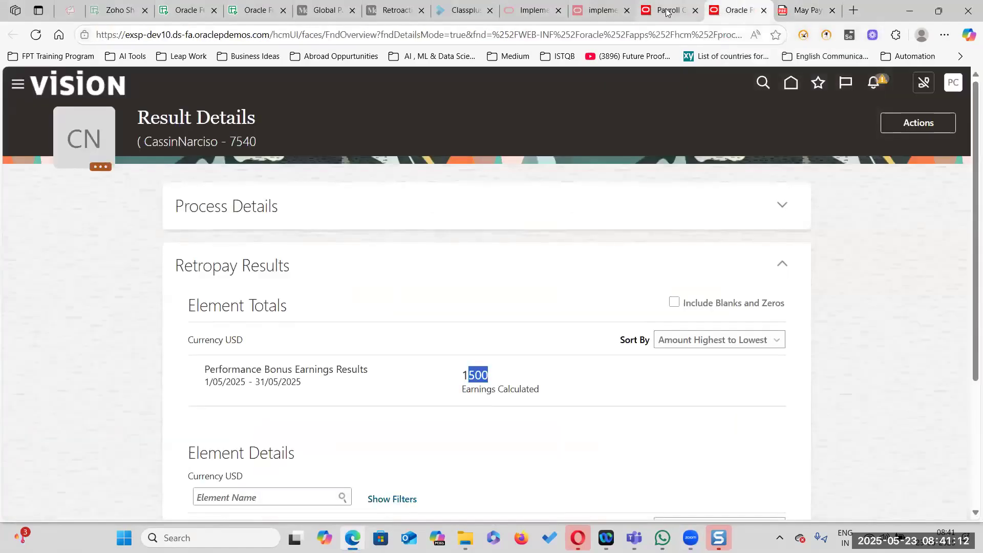
click(667, 10)
click(599, 10)
- Scroll the guide to page 320, covering Medicare and Social Security tax exemptions
scroll(486, 204, up, 10)
scroll(485, 204, up, 15)
scroll(486, 204, down, 8)
scroll(486, 203, down, 20)
scroll(485, 204, down, 15)
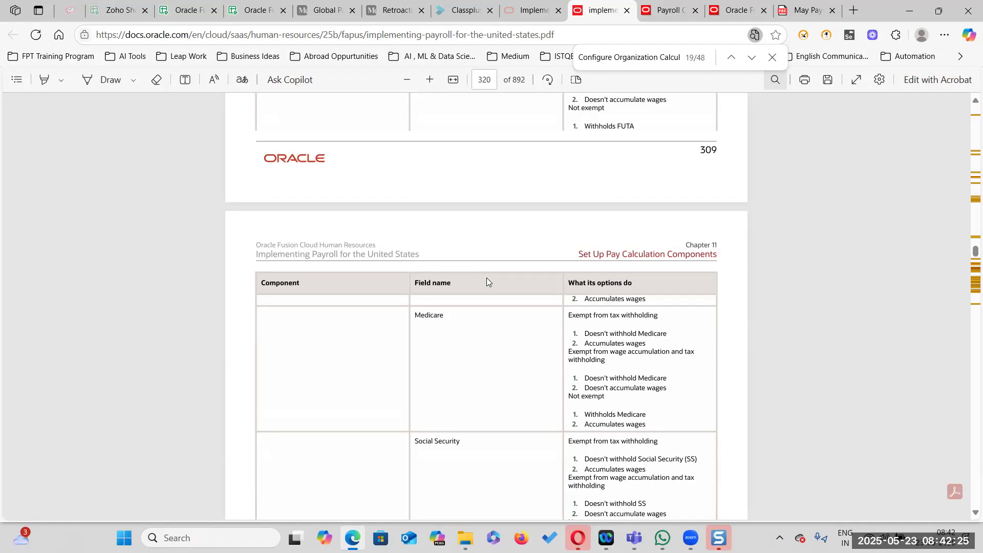
- Scroll up through the Tax Withholding Card exemption tables from page 320 to 317
scroll(468, 414, up, 5)
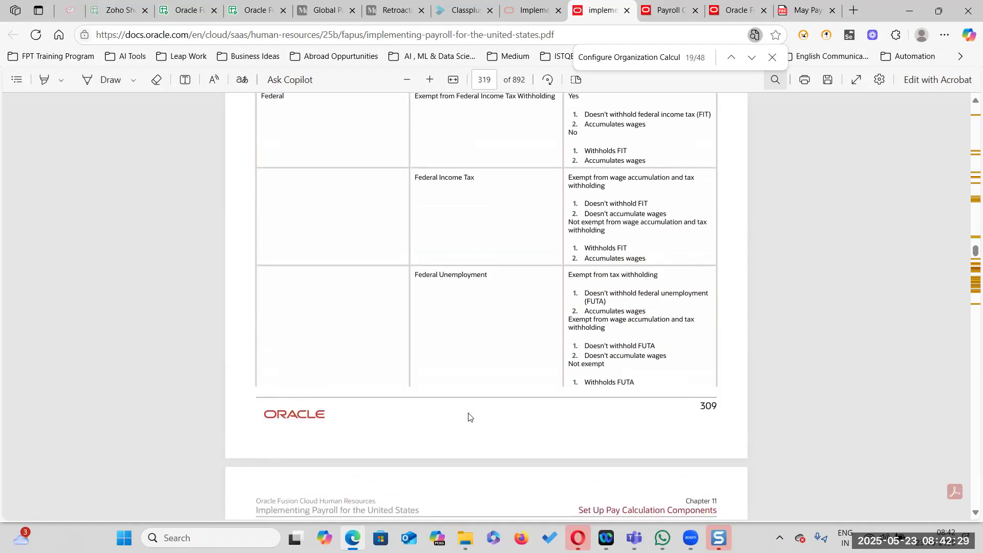
scroll(469, 416, up, 5)
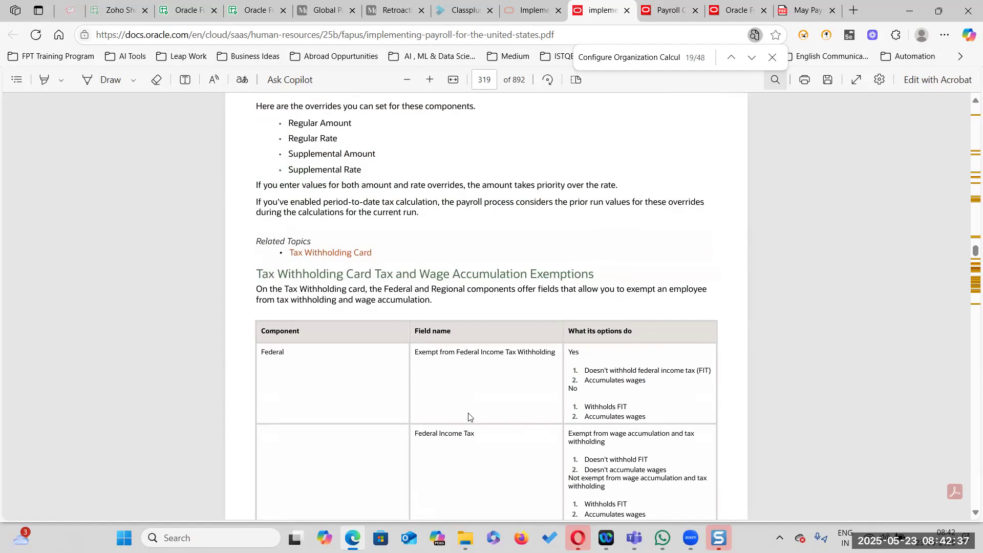
scroll(466, 380, up, 20)
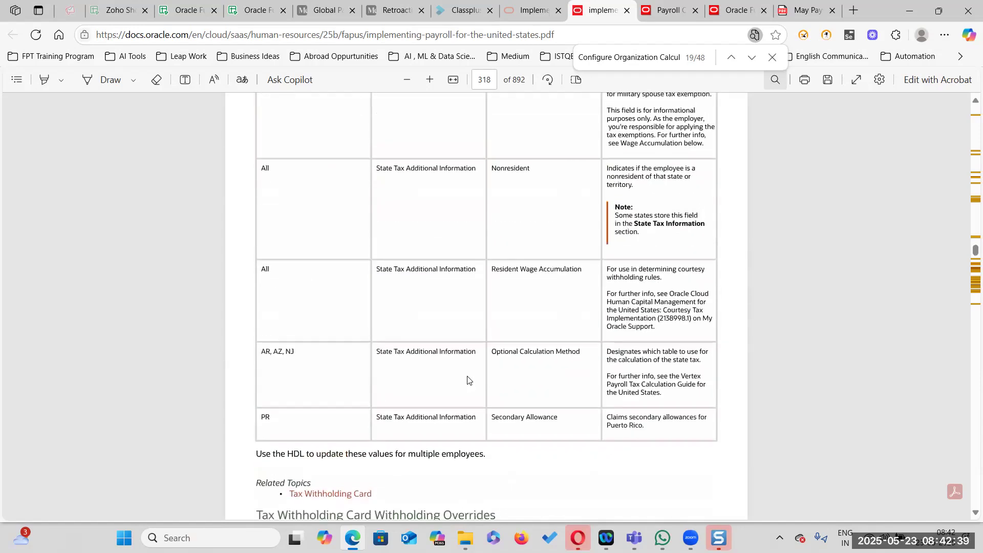
scroll(466, 379, up, 6)
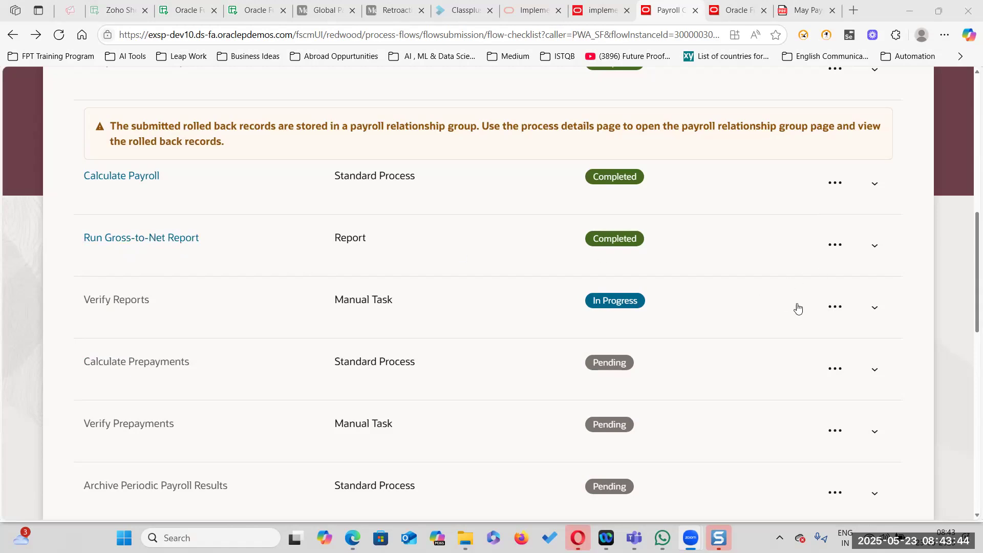
- Mark the Verify Reports task as complete and confirm it
click(833, 309)
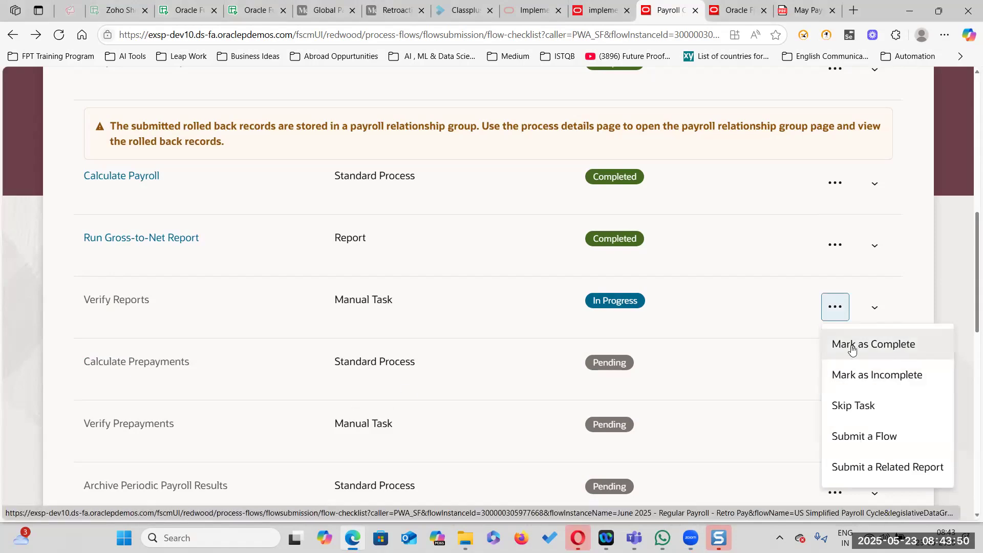
click(904, 345)
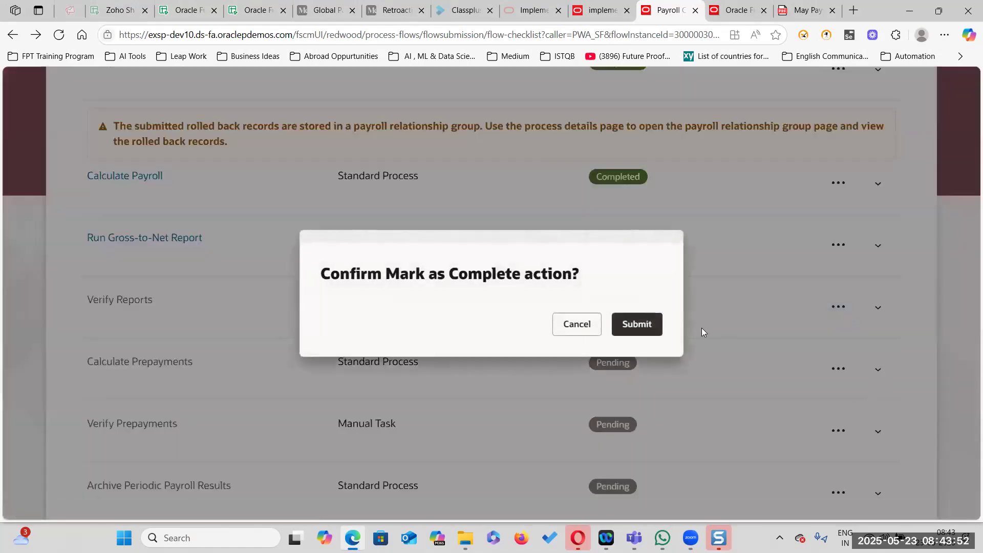
click(649, 328)
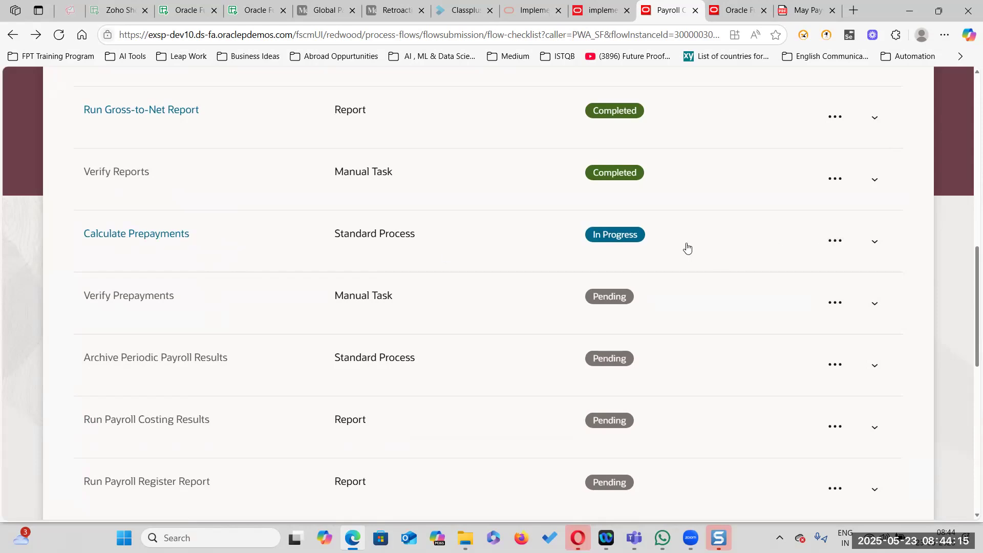
- Mark the Verify Prepayments task as complete and submit the confirmation
scroll(818, 289, up, 8)
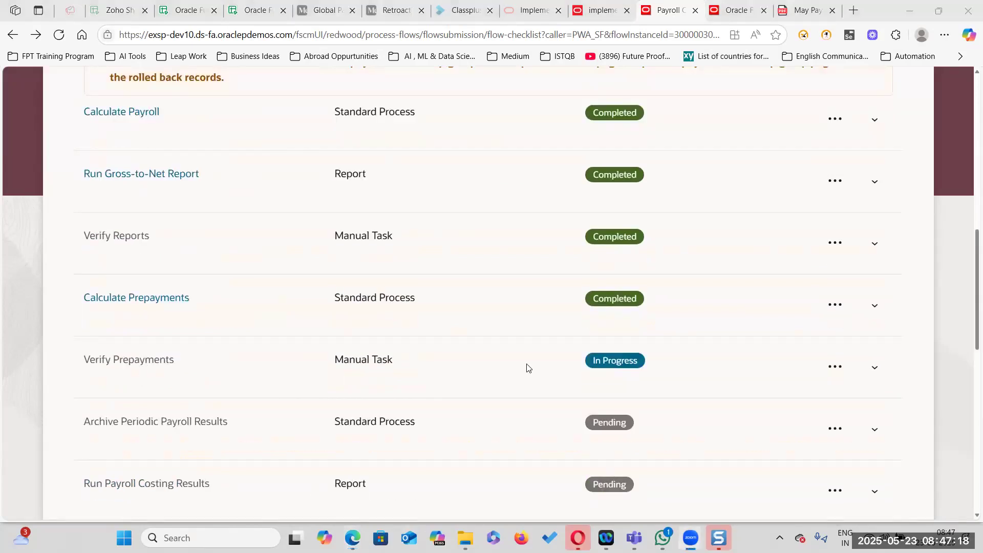
click(827, 369)
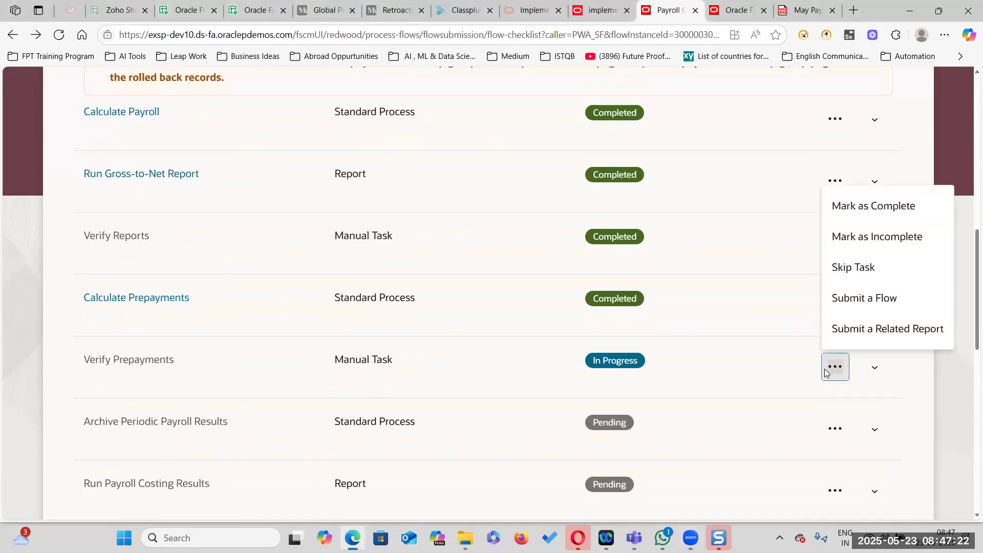
click(875, 210)
click(652, 324)
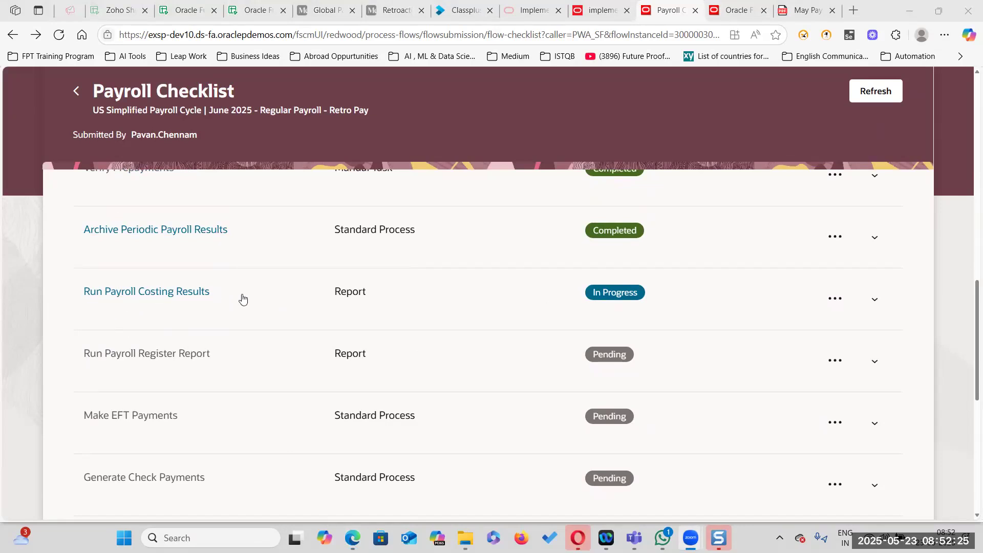
- Refresh the retro pay checklist until Generate Payslips shows Completed and Verify Payslips In Progress
click(875, 97)
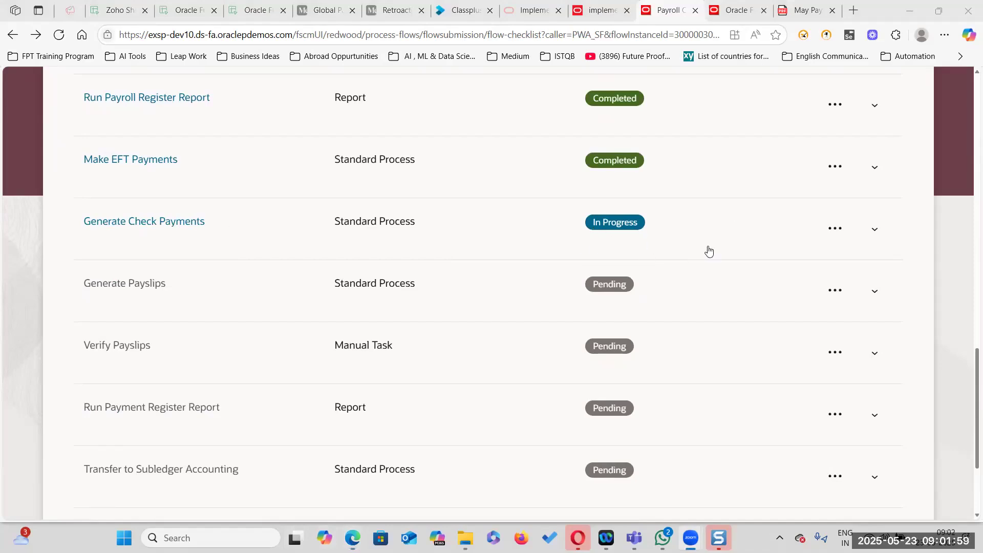
scroll(745, 258, up, 8)
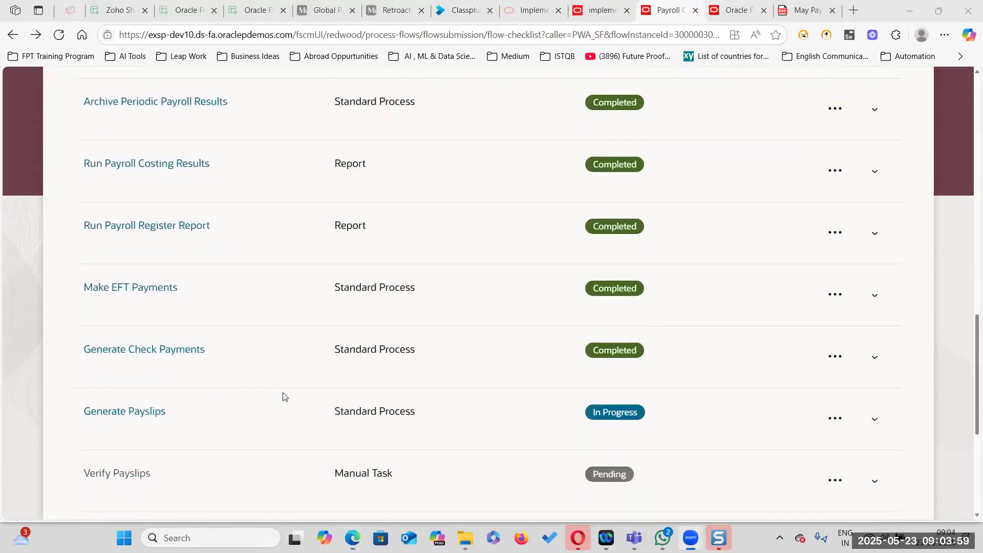
scroll(226, 384, down, 3)
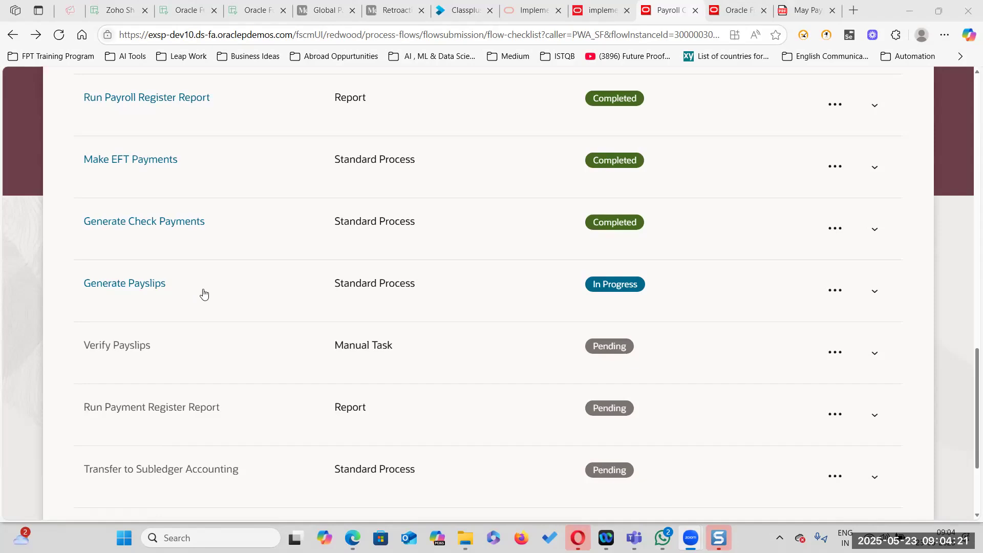
scroll(851, 175, up, 3)
scroll(851, 175, up, 4)
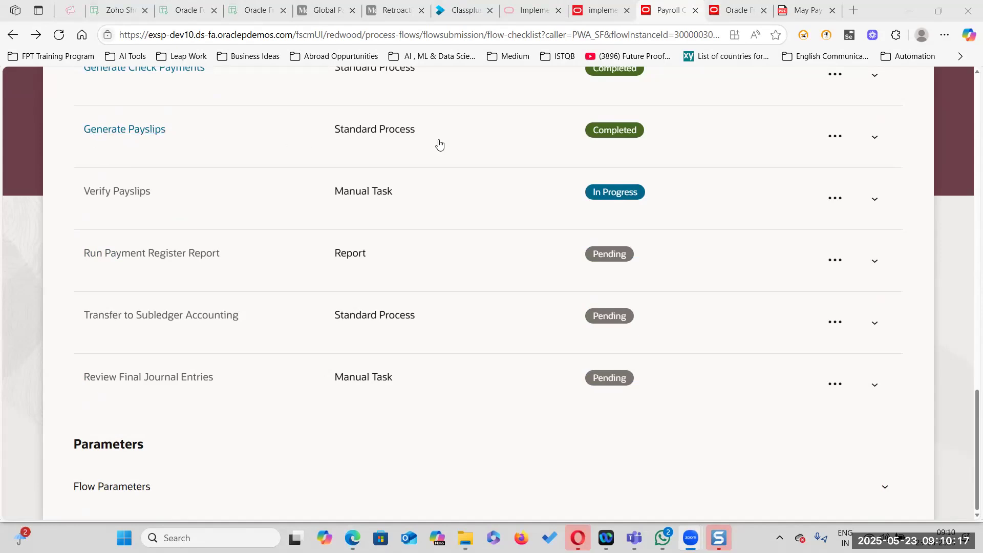
- Mark the Verify Payslips task as complete from its actions menu and confirm
click(834, 207)
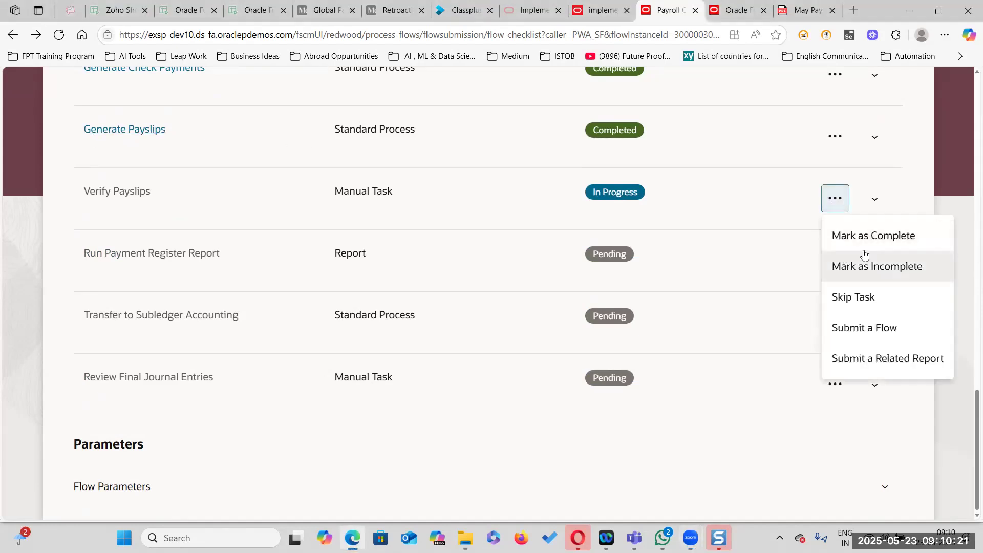
click(852, 242)
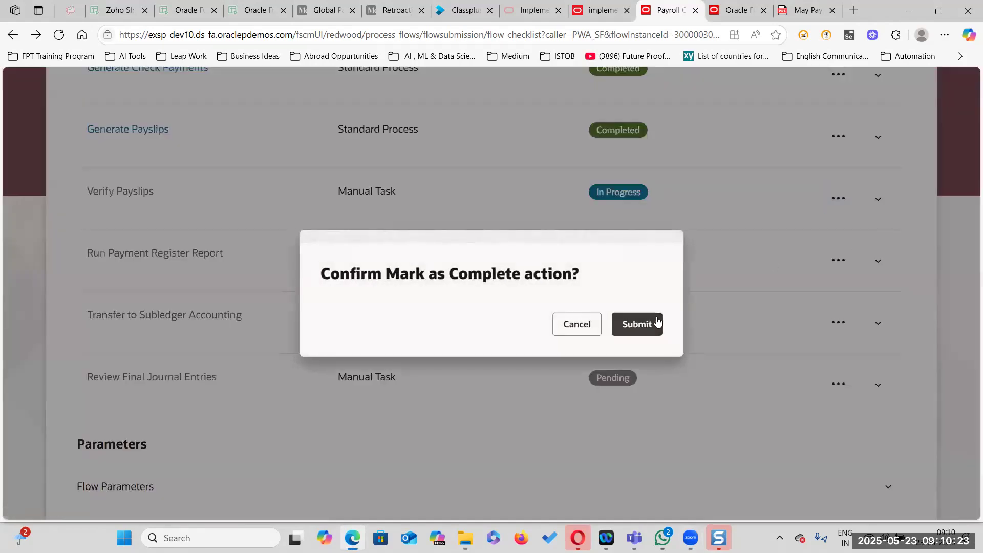
click(641, 325)
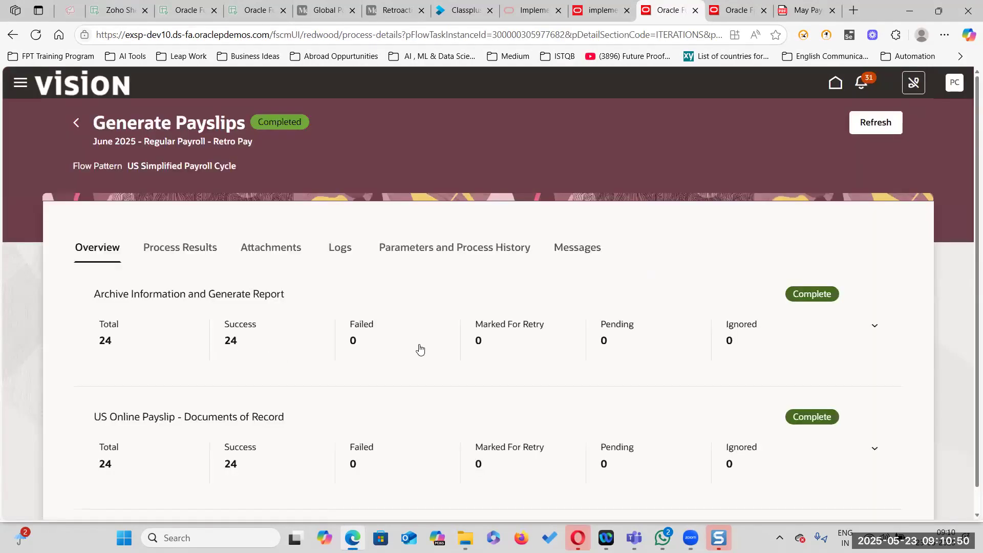
- Open the first employee's June 2025 payslip PDF from the Generate Payslips process results
scroll(420, 354, down, 1)
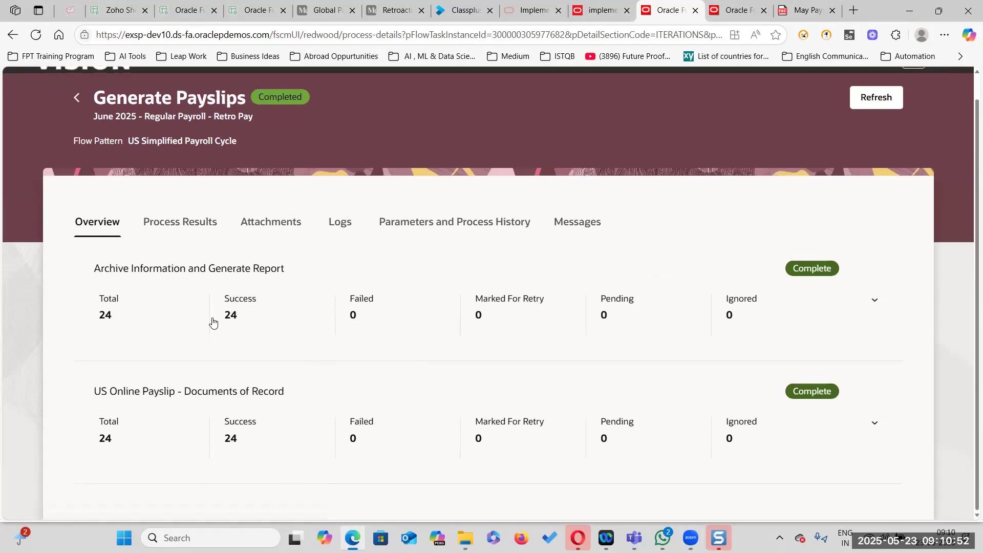
click(194, 222)
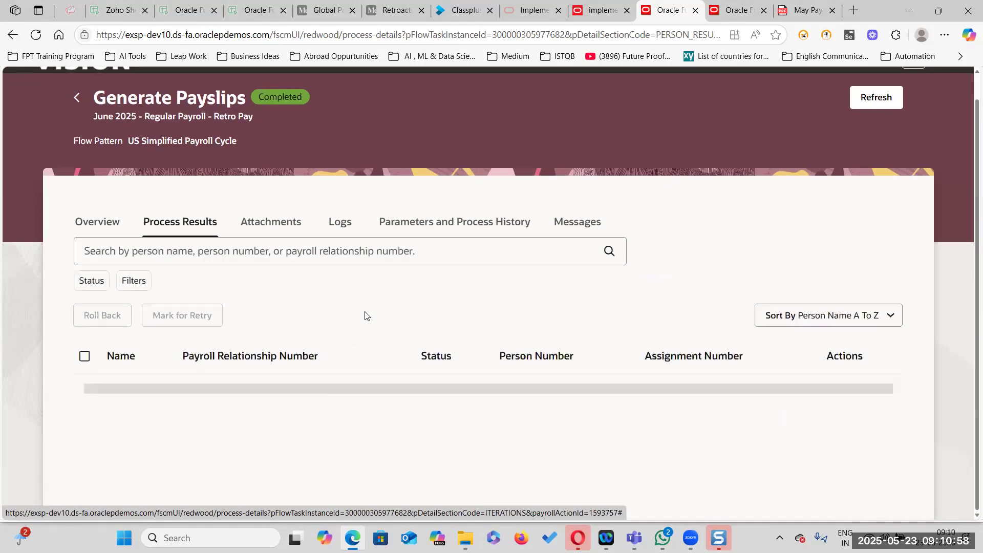
scroll(338, 328, down, 2)
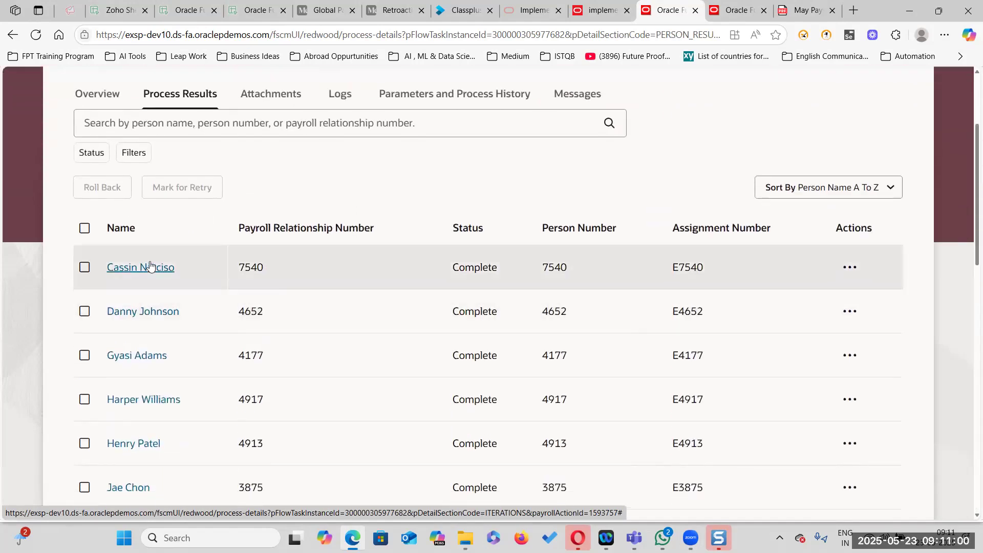
click(149, 266)
click(881, 319)
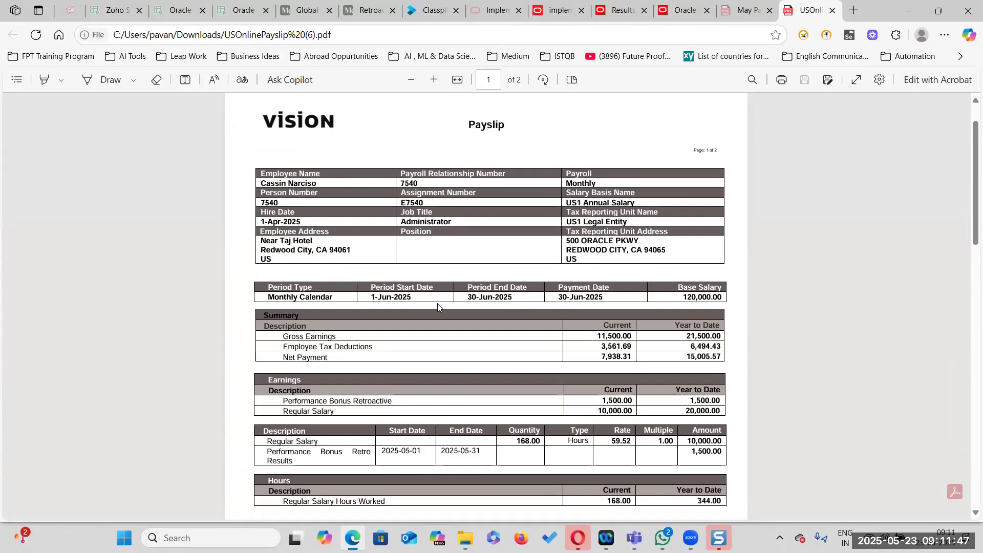
drag(369, 297, 410, 299)
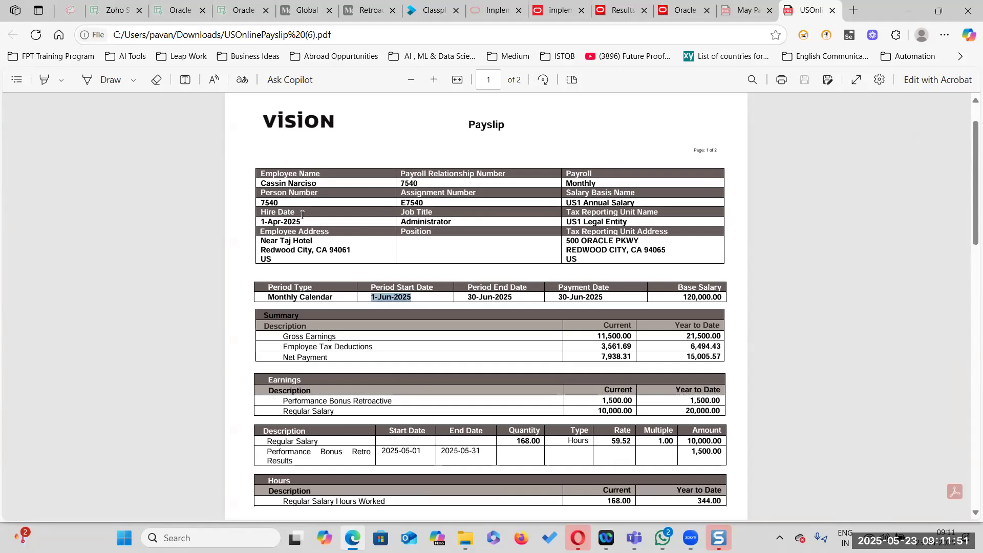
click(415, 296)
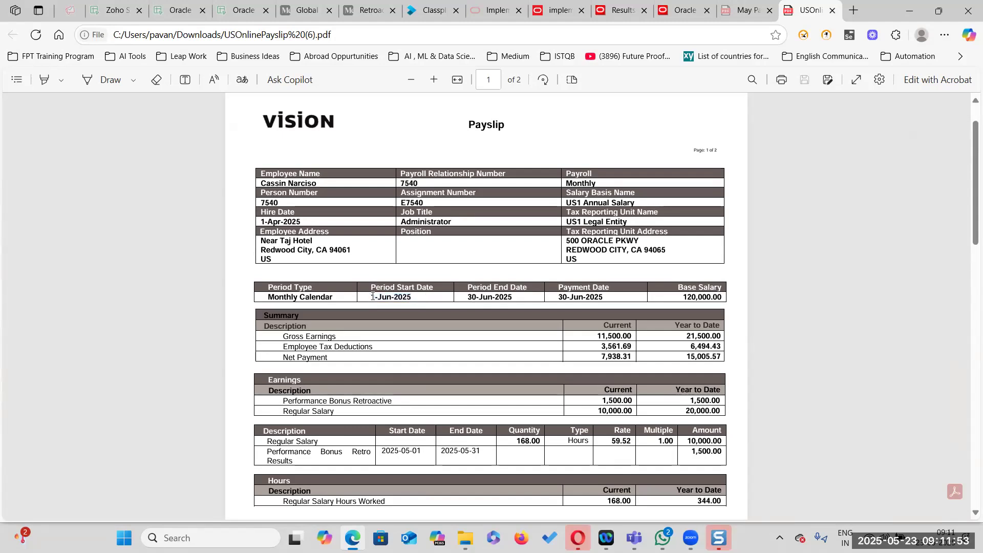
drag(373, 295, 600, 296)
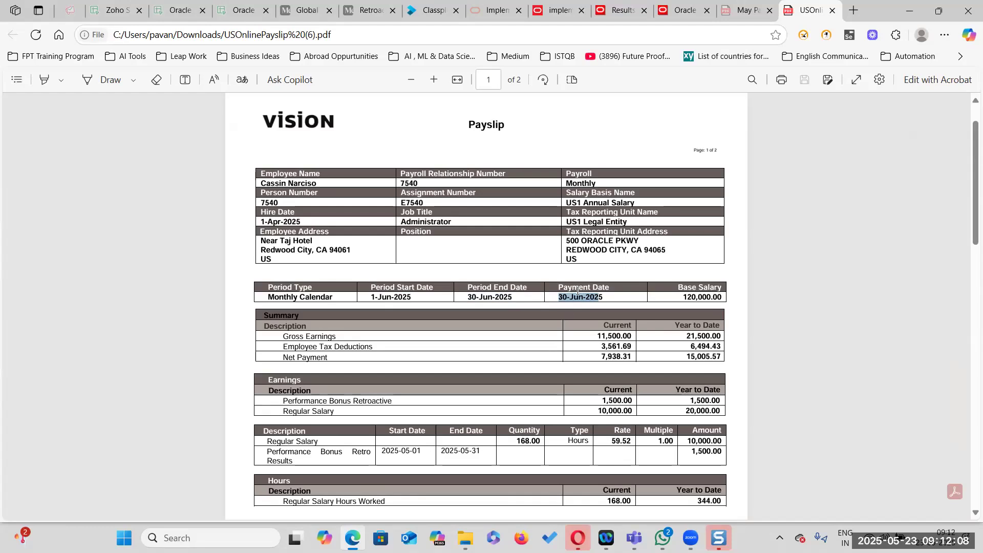
click(604, 297)
scroll(608, 299, down, 1)
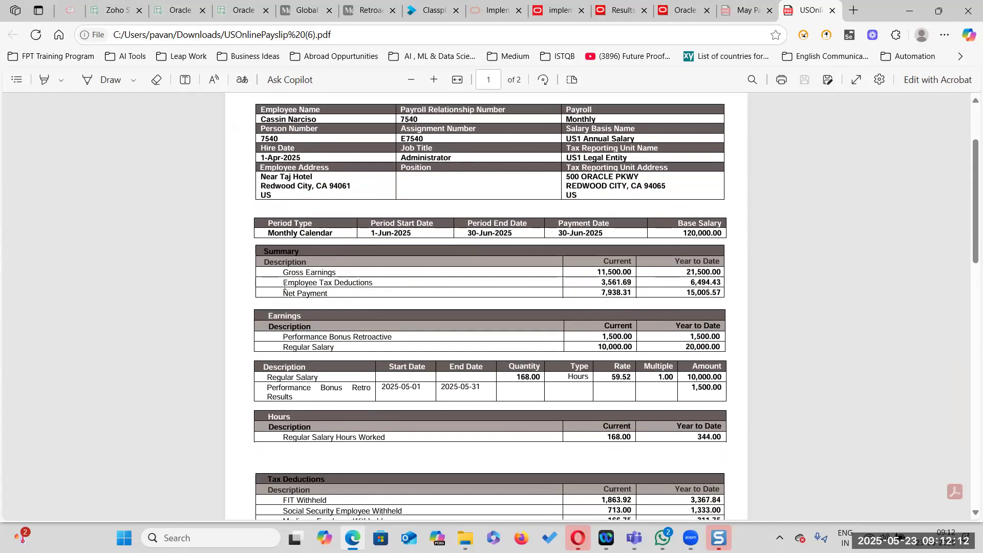
drag(283, 272, 336, 273)
drag(596, 273, 623, 272)
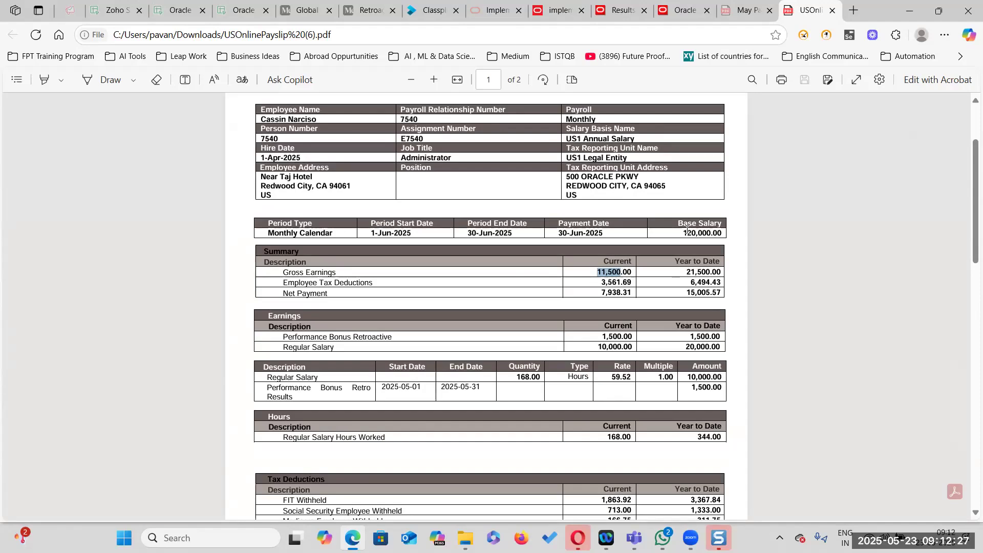
drag(685, 237, 715, 236)
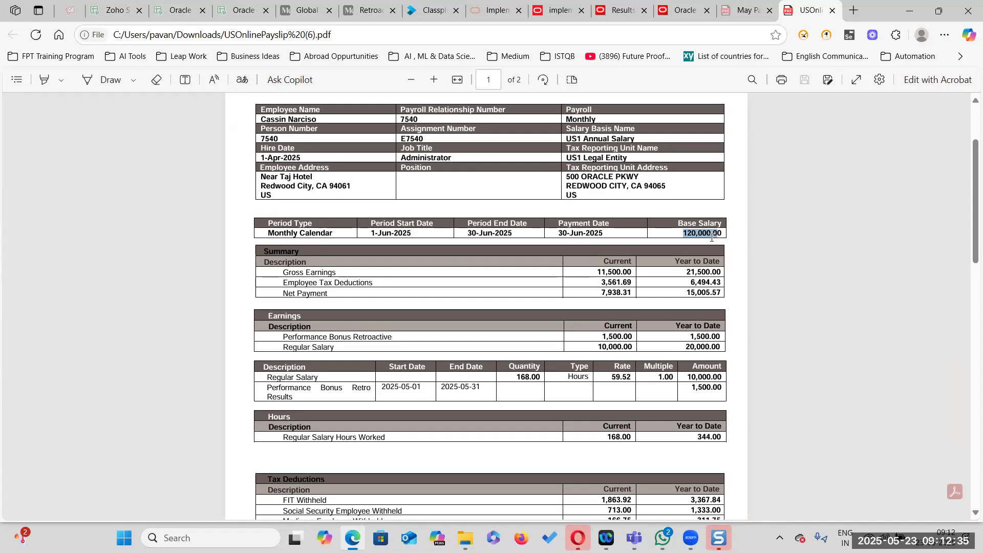
scroll(711, 238, down, 1)
drag(281, 273, 391, 274)
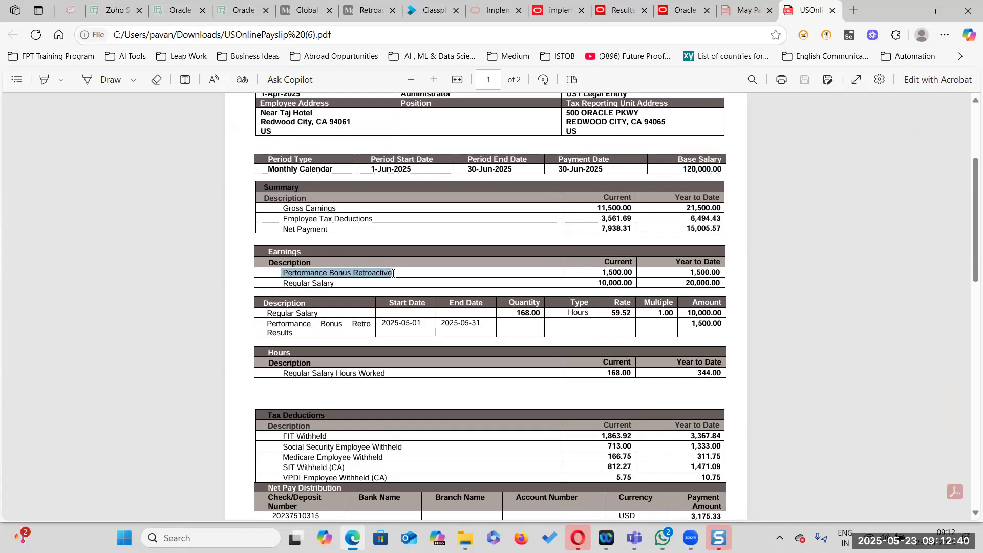
click(330, 283)
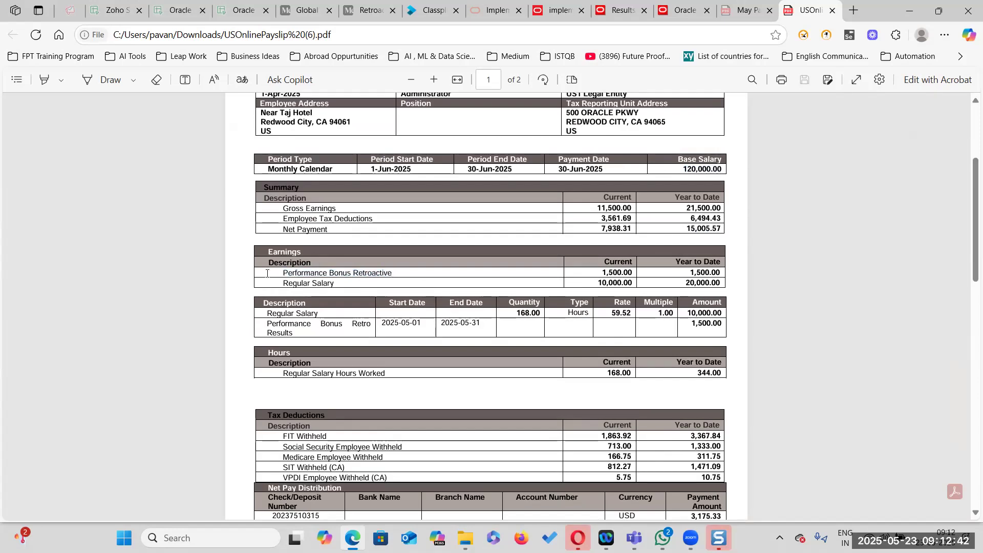
drag(284, 273, 391, 273)
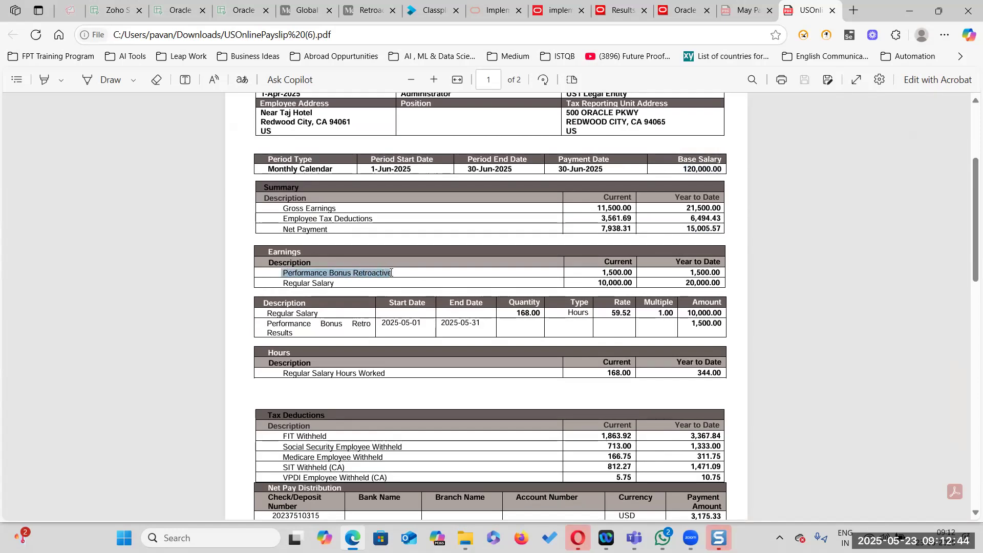
double_click(609, 272)
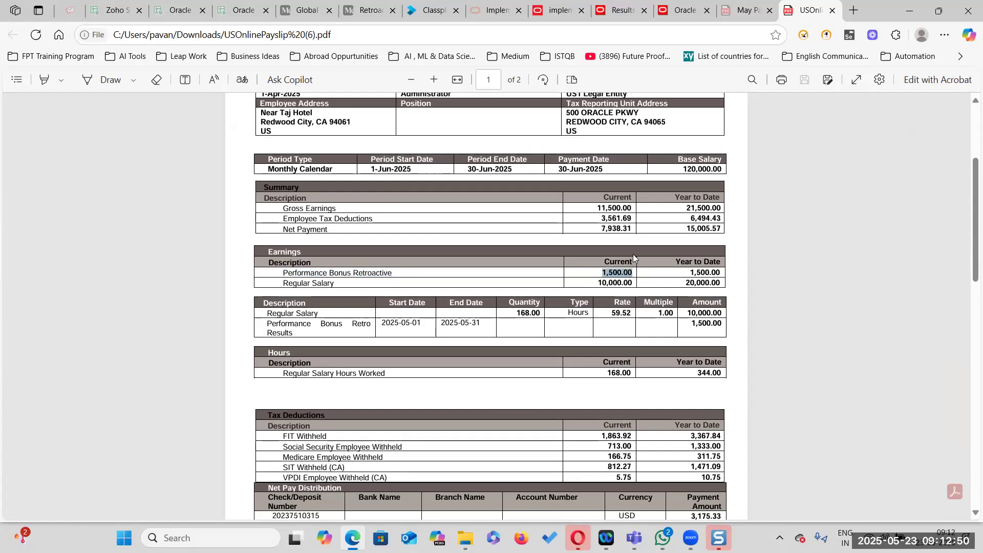
drag(282, 283, 500, 287)
drag(598, 282, 634, 273)
click(633, 272)
drag(264, 302, 330, 304)
drag(268, 327, 370, 323)
click(483, 324)
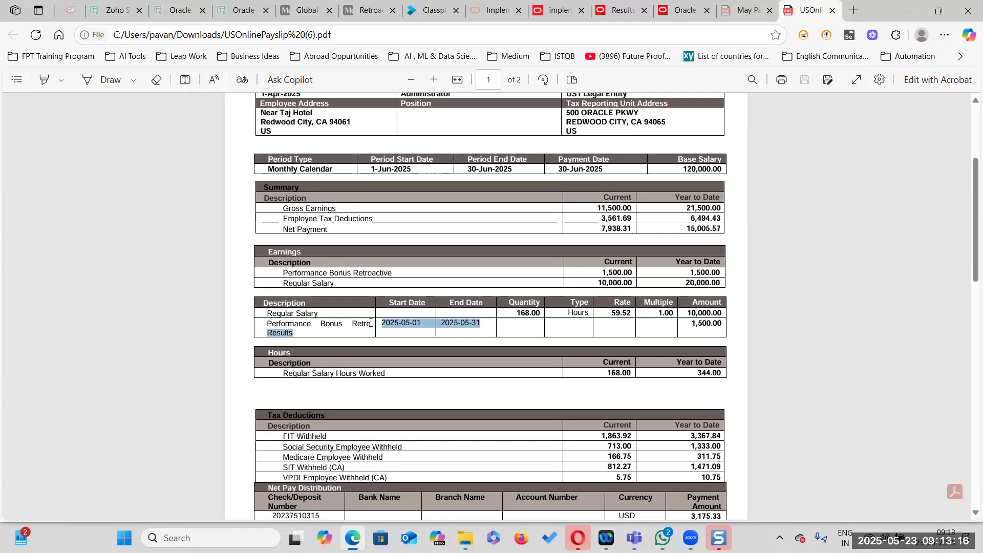
click(647, 330)
drag(691, 323, 723, 324)
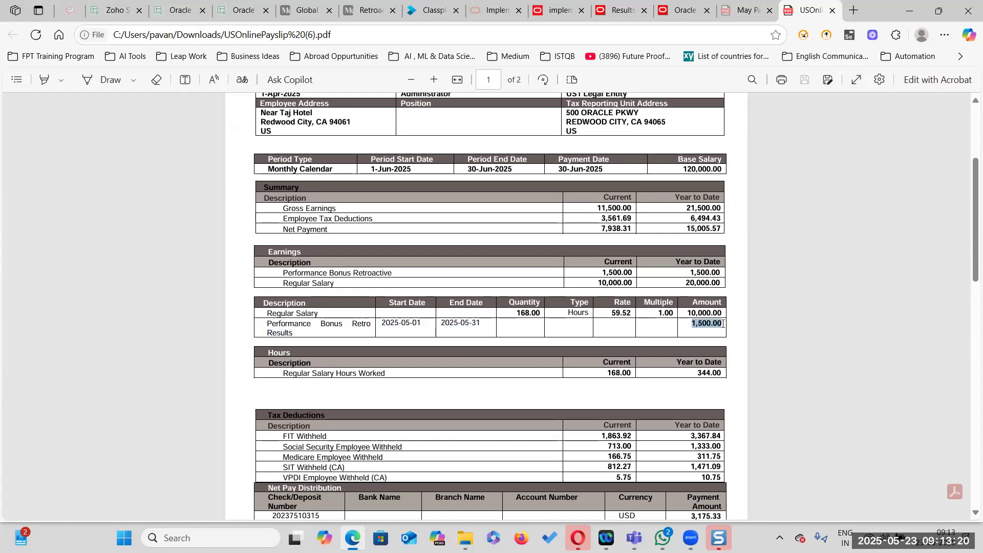
drag(264, 324, 725, 323)
click(635, 339)
drag(279, 273, 440, 274)
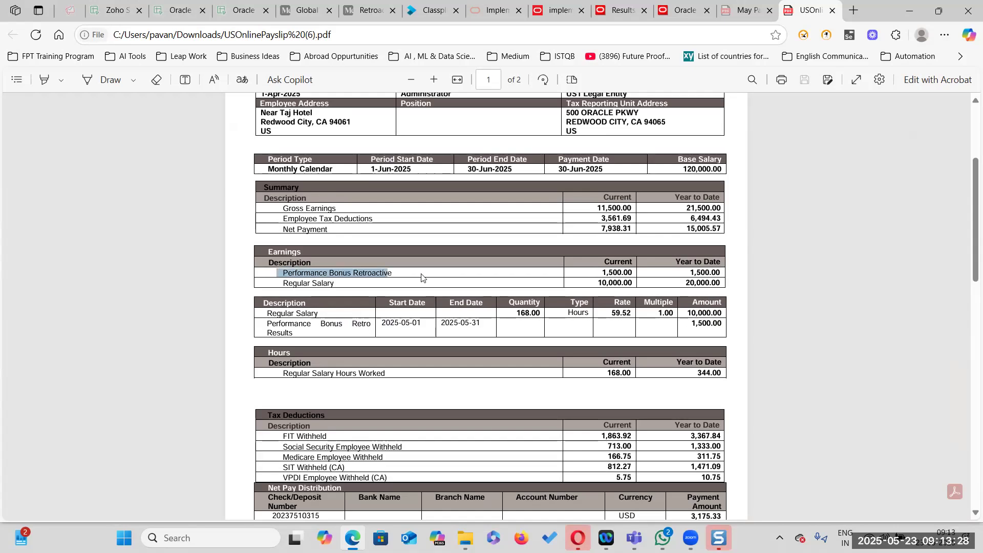
click(390, 275)
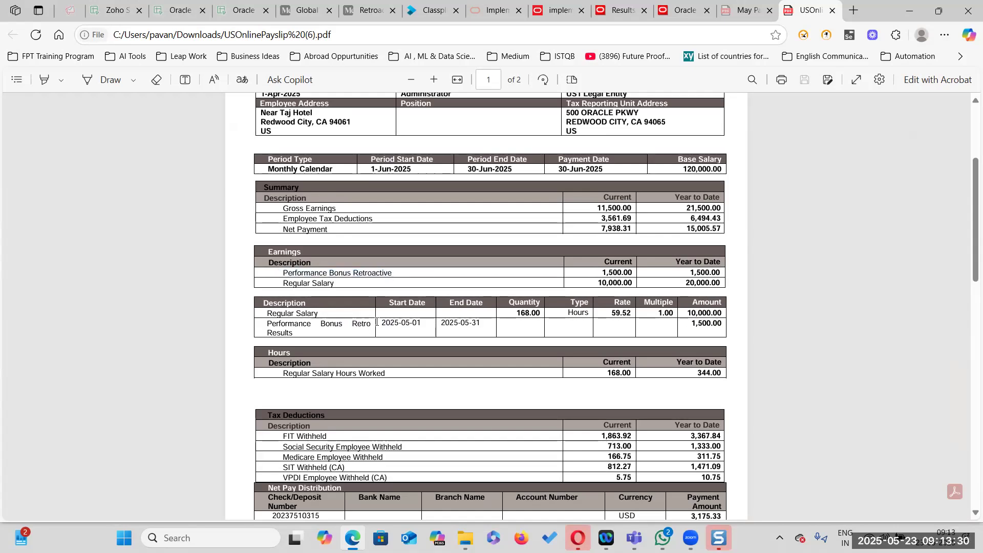
drag(382, 322, 481, 323)
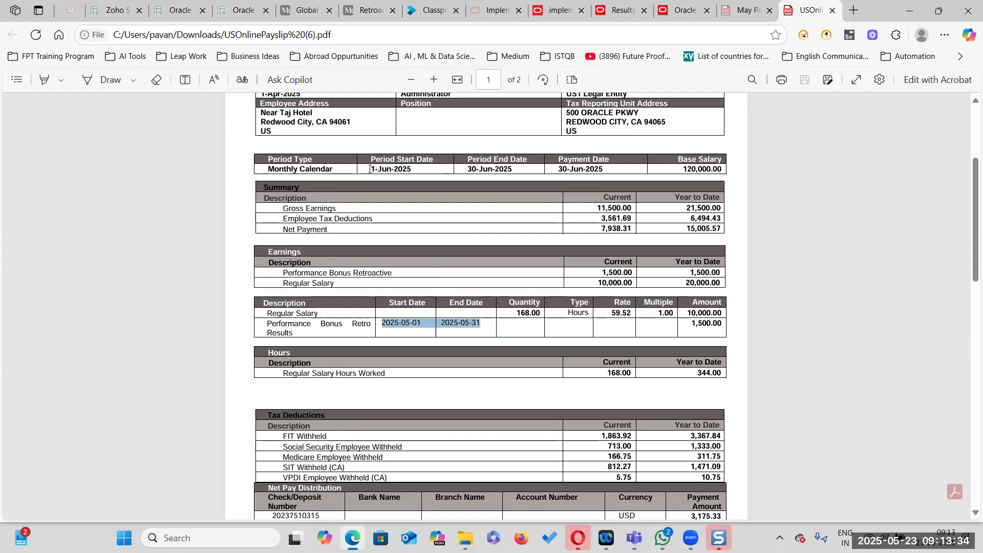
drag(370, 169, 521, 169)
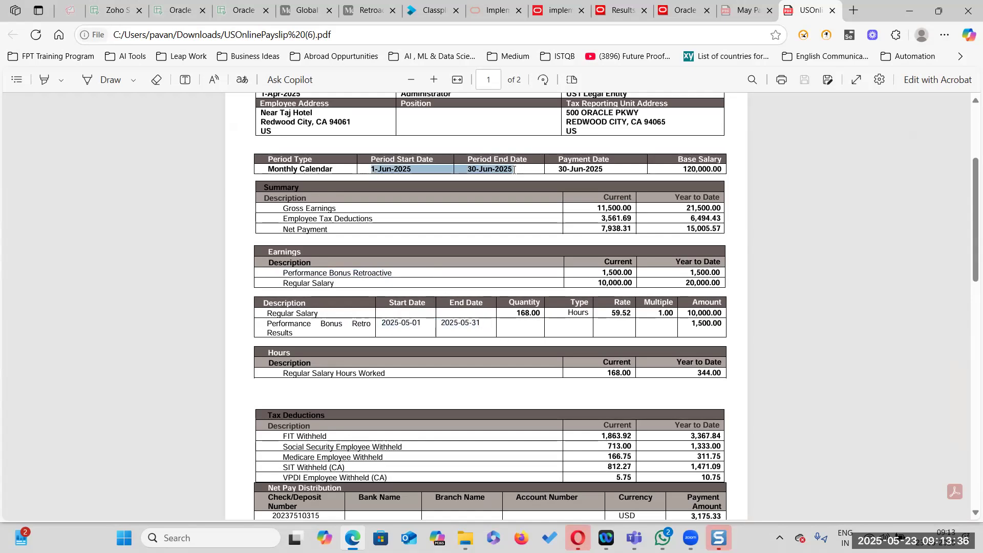
drag(383, 323, 695, 323)
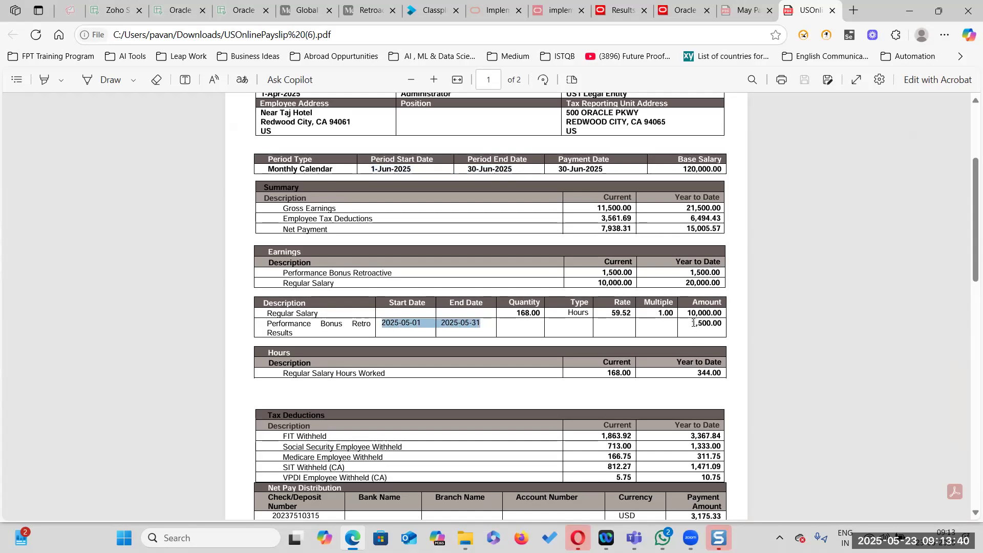
click(395, 328)
drag(386, 323, 450, 328)
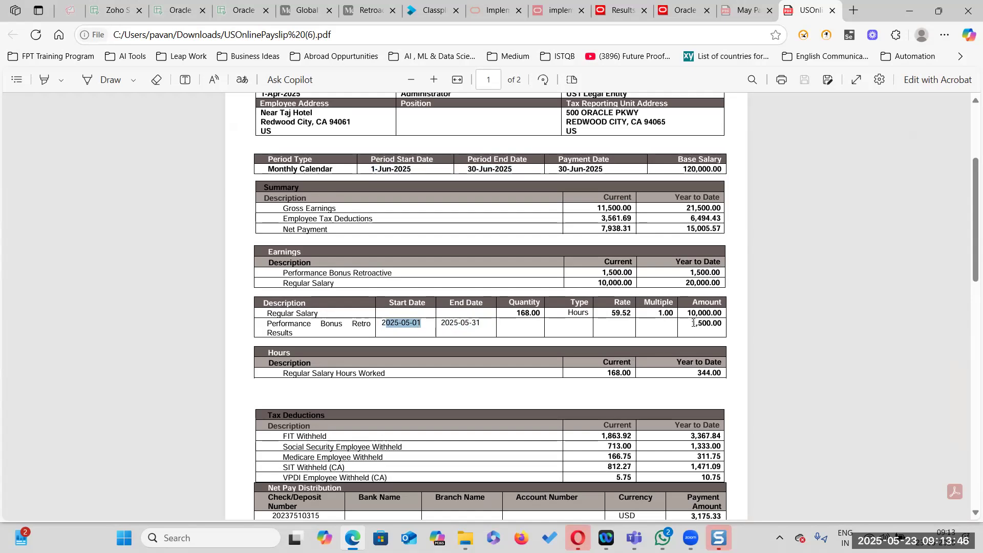
drag(692, 323, 722, 323)
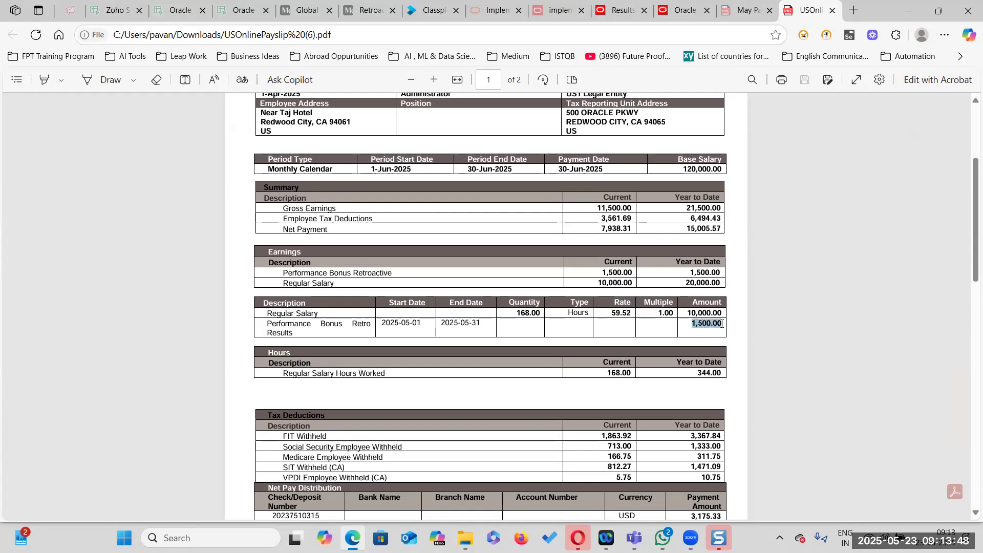
drag(596, 208, 632, 208)
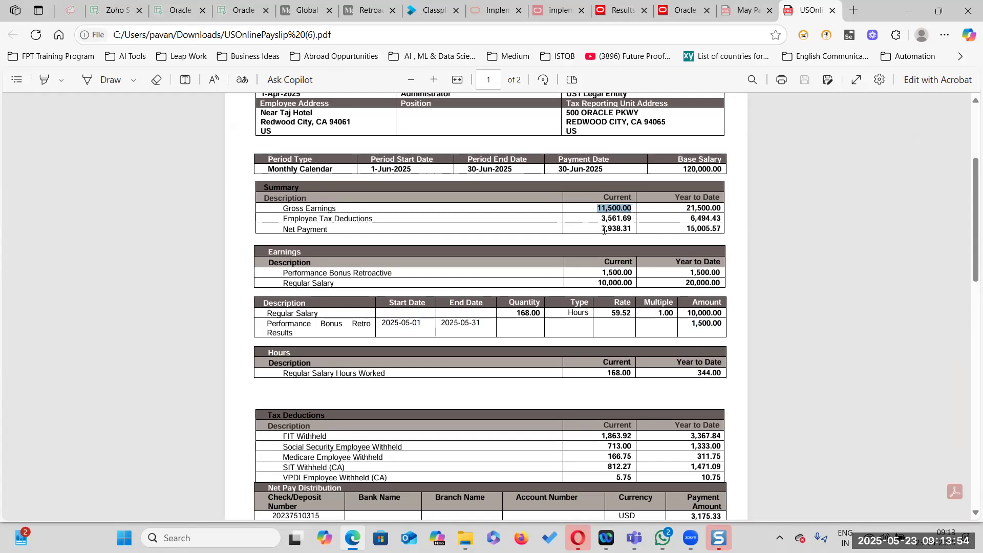
drag(601, 230, 633, 227)
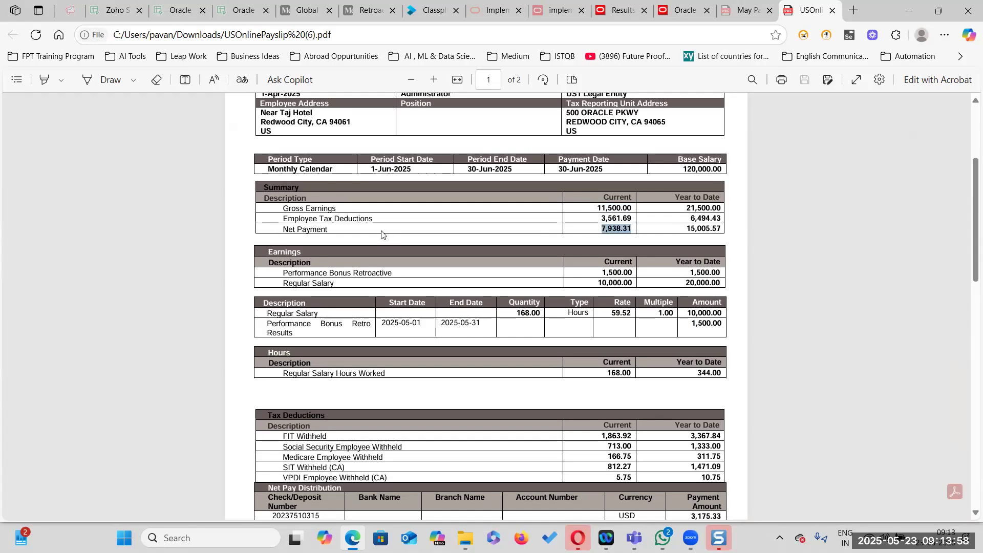
drag(601, 219, 693, 210)
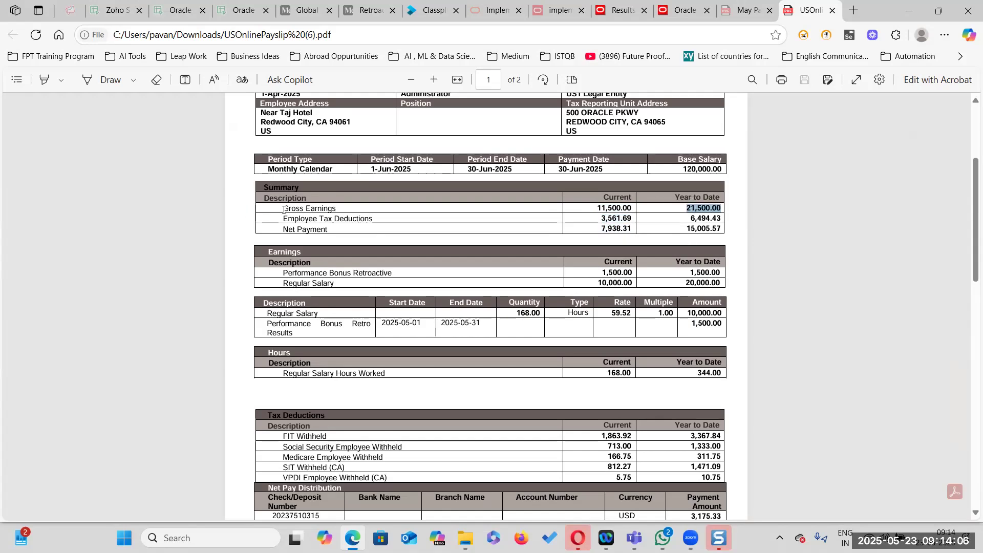
drag(284, 210, 338, 209)
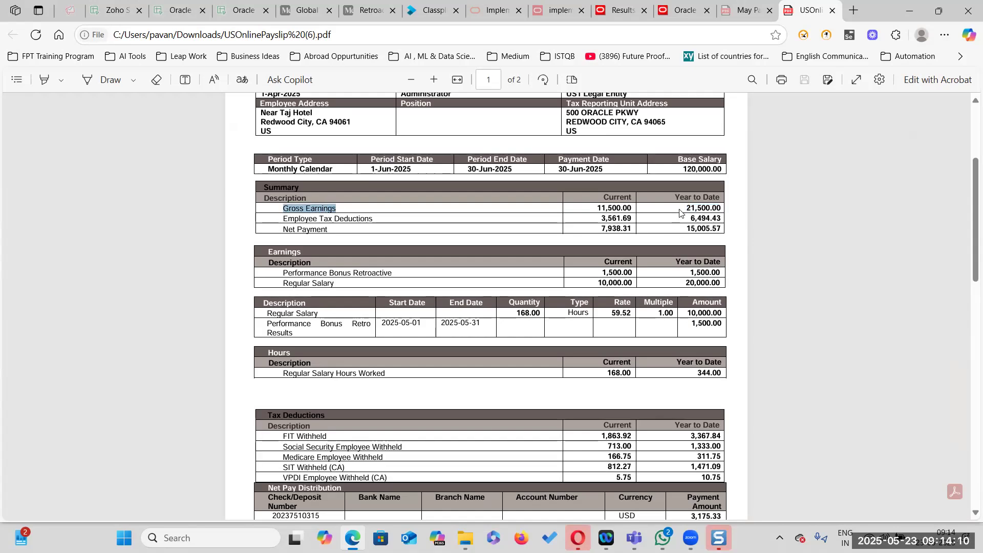
drag(689, 207, 723, 204)
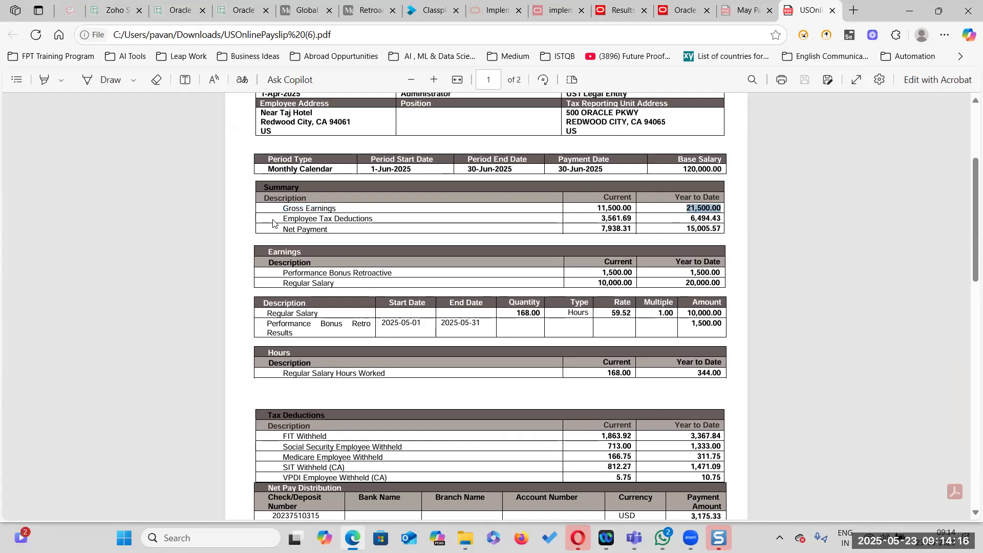
drag(276, 220, 382, 218)
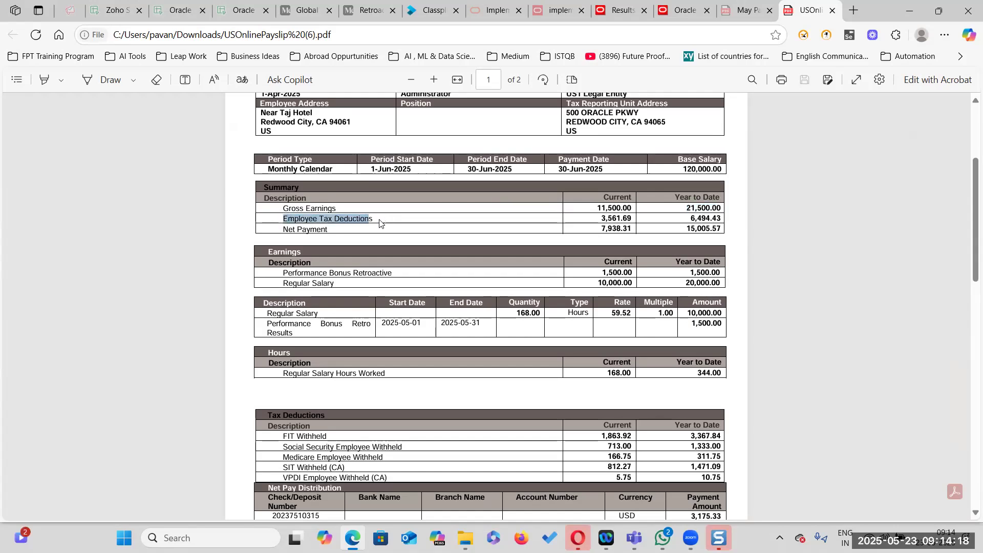
click(295, 219)
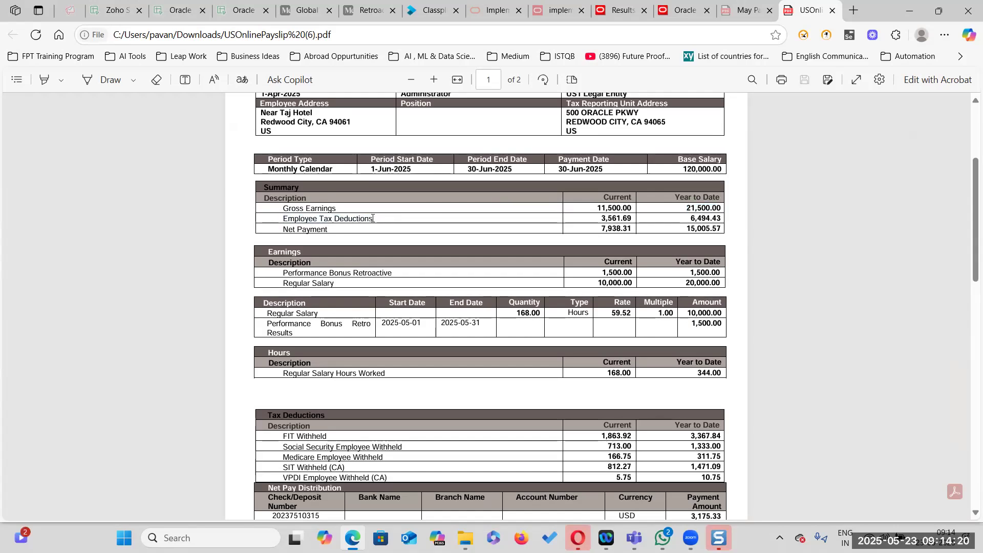
drag(373, 218, 300, 220)
drag(693, 218, 723, 218)
drag(282, 229, 344, 232)
click(280, 229)
drag(281, 230, 363, 230)
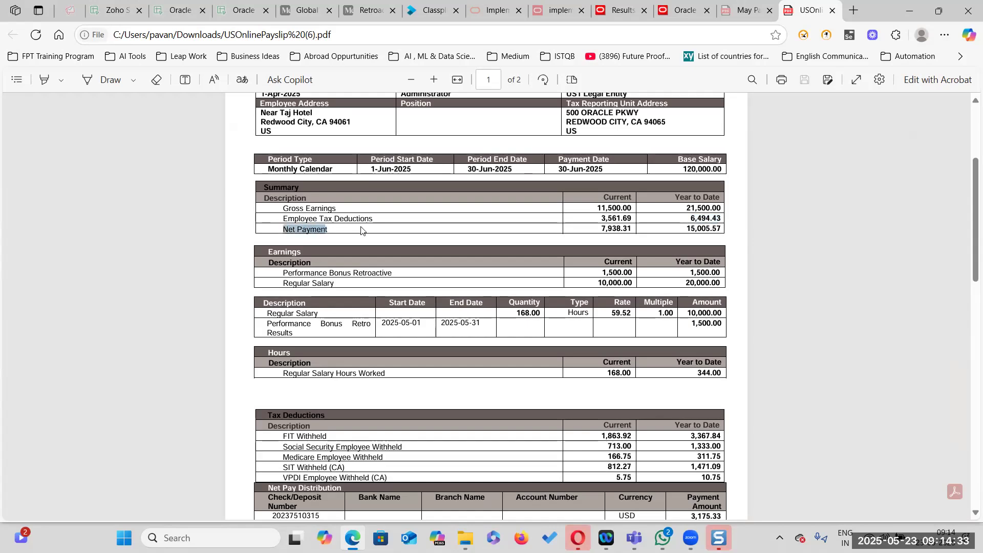
click(688, 229)
drag(723, 229, 558, 227)
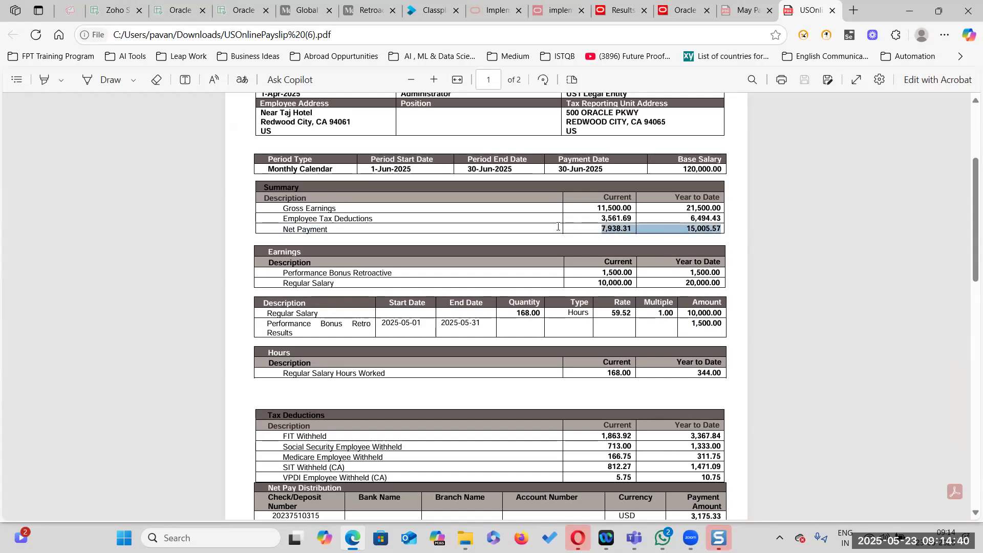
scroll(408, 240, down, 5)
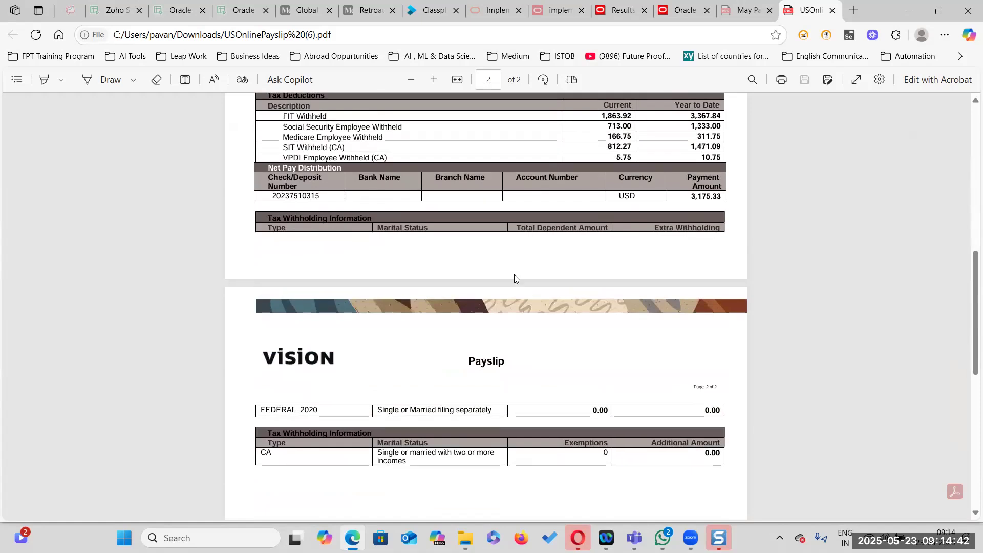
scroll(515, 300, up, 4)
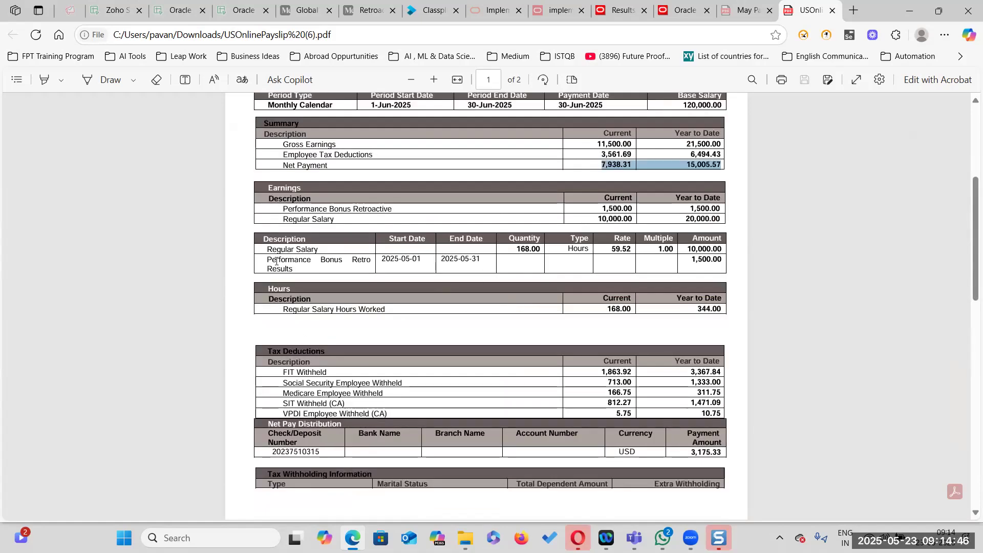
drag(268, 260, 493, 263)
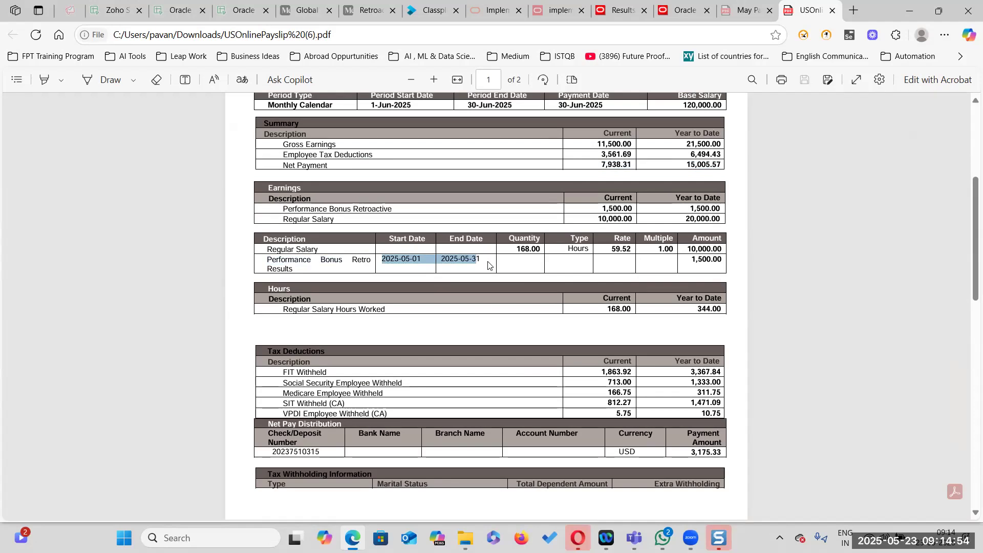
double_click(706, 259)
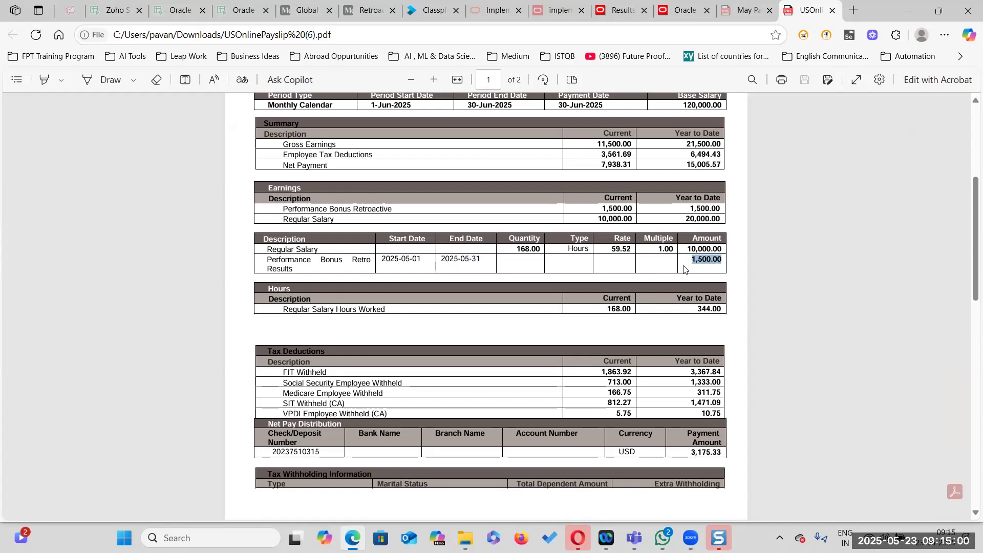
scroll(501, 325, up, 5)
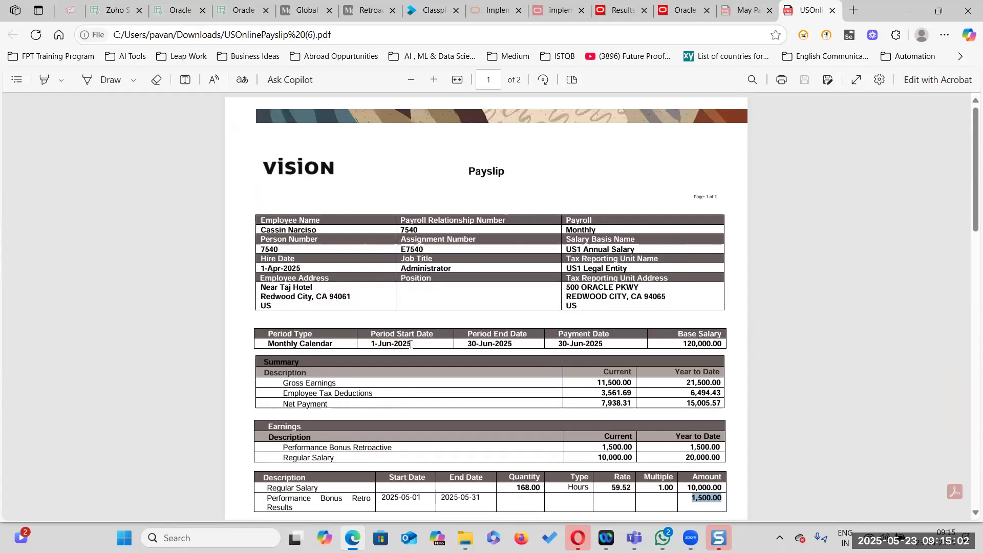
scroll(410, 344, down, 3)
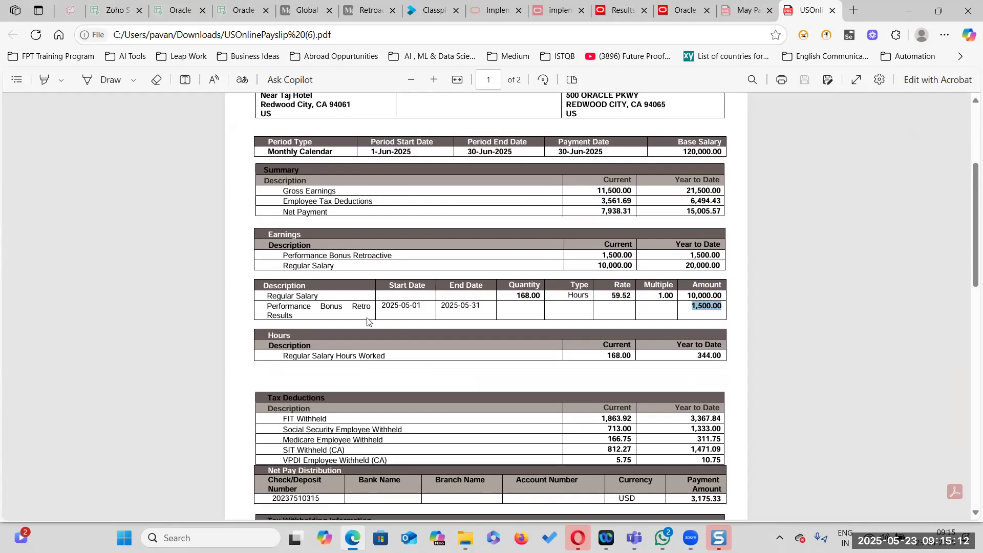
double_click(269, 307)
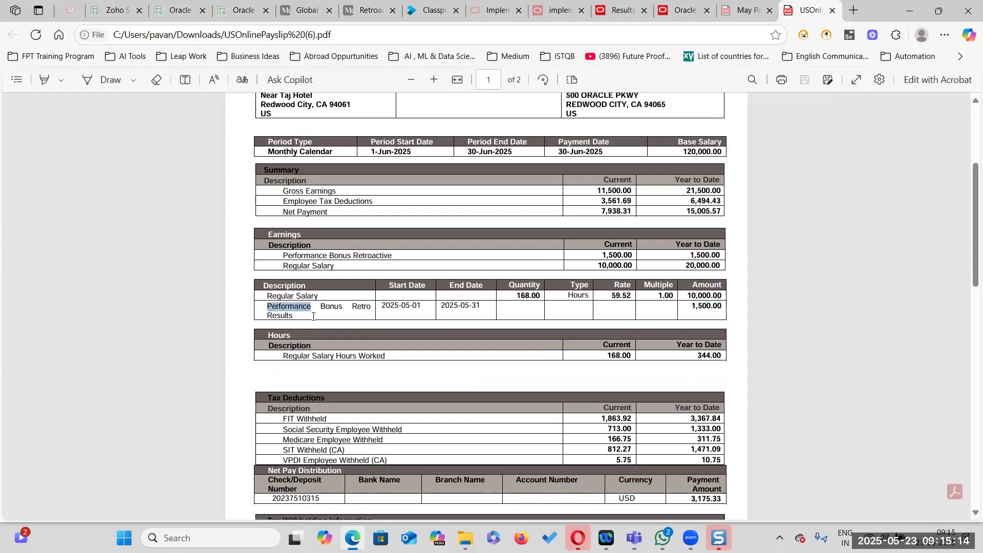
click(314, 318)
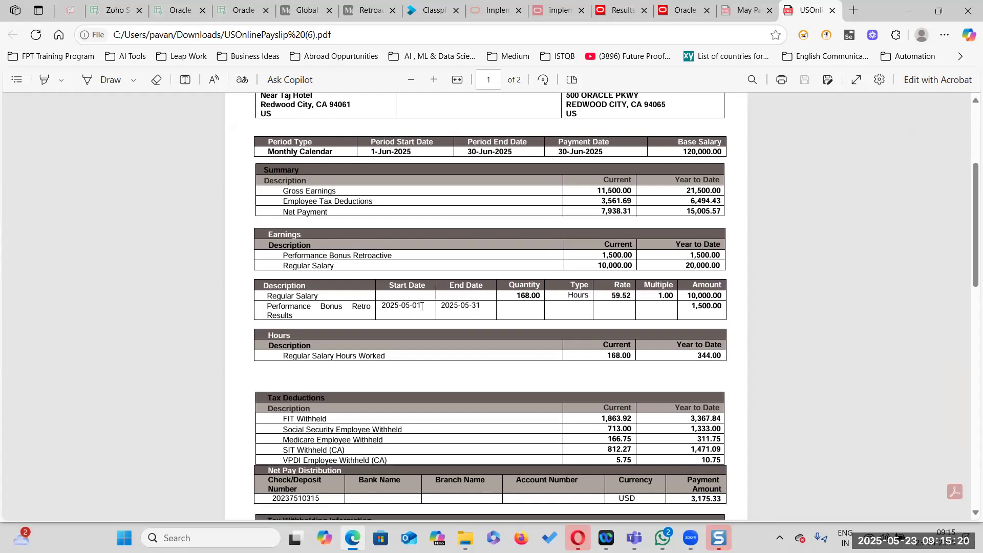
drag(423, 306, 382, 301)
drag(445, 306, 477, 306)
scroll(306, 179, up, 4)
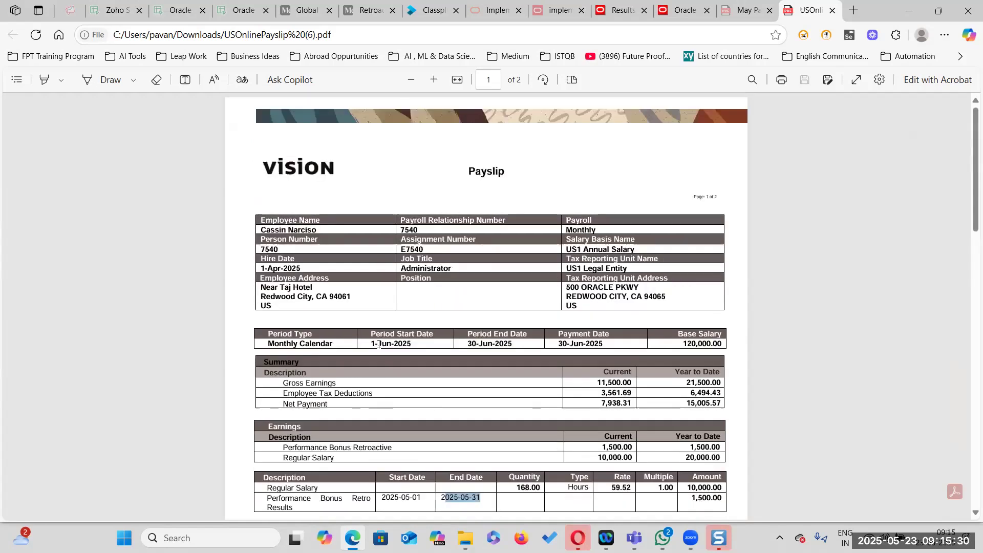
drag(372, 343, 438, 346)
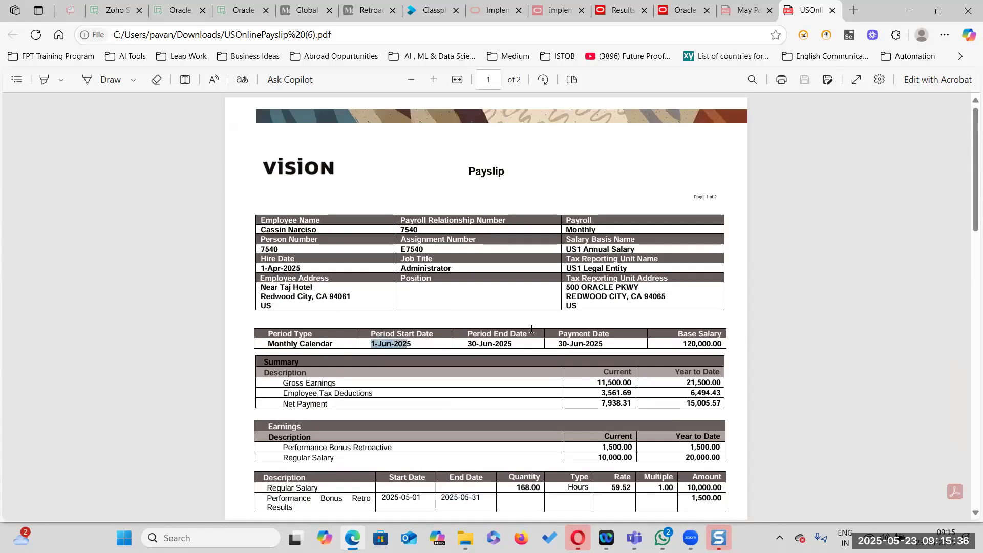
scroll(532, 329, down, 6)
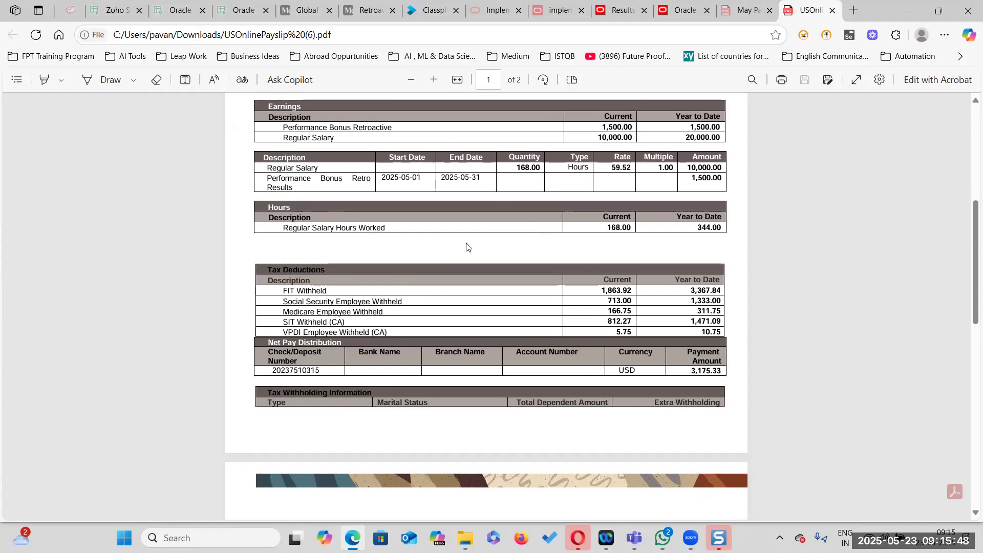
click(620, 10)
- Navigate back to the Payroll Checklist and scroll down to Review Final Journal Entries
click(80, 123)
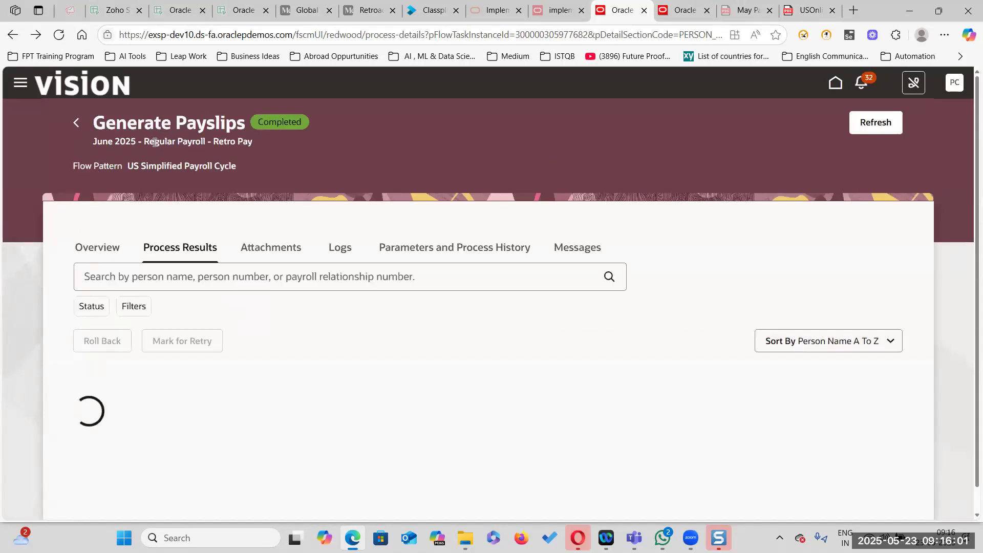
click(76, 123)
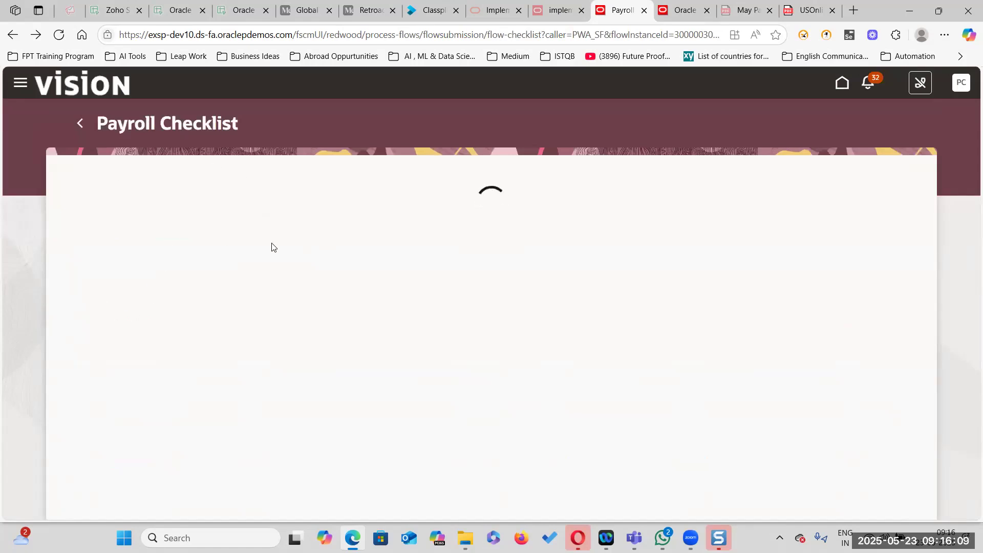
scroll(332, 337, down, 15)
scroll(333, 337, down, 5)
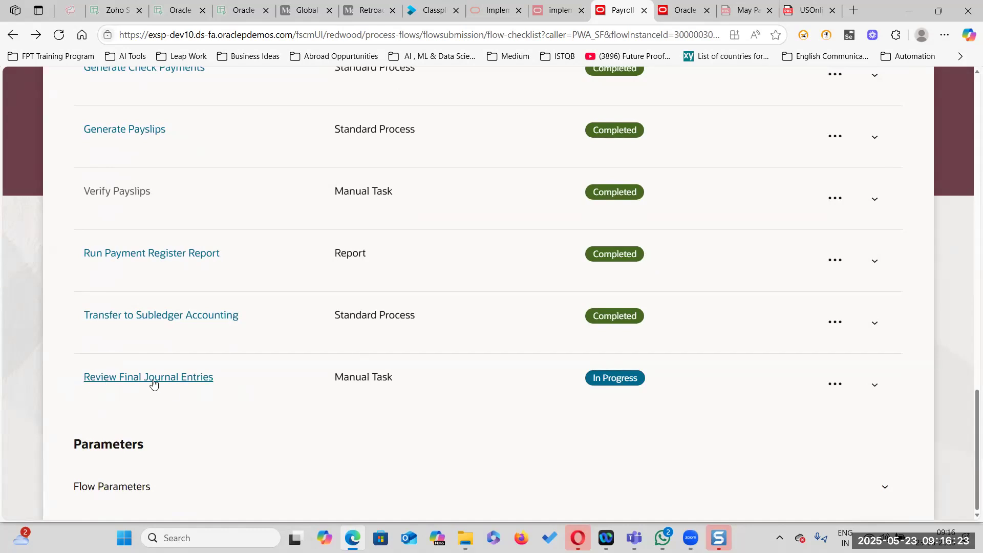
- Open Review Final Journal Entries, view its Journal Entry Lines, then finish with Done
click(184, 383)
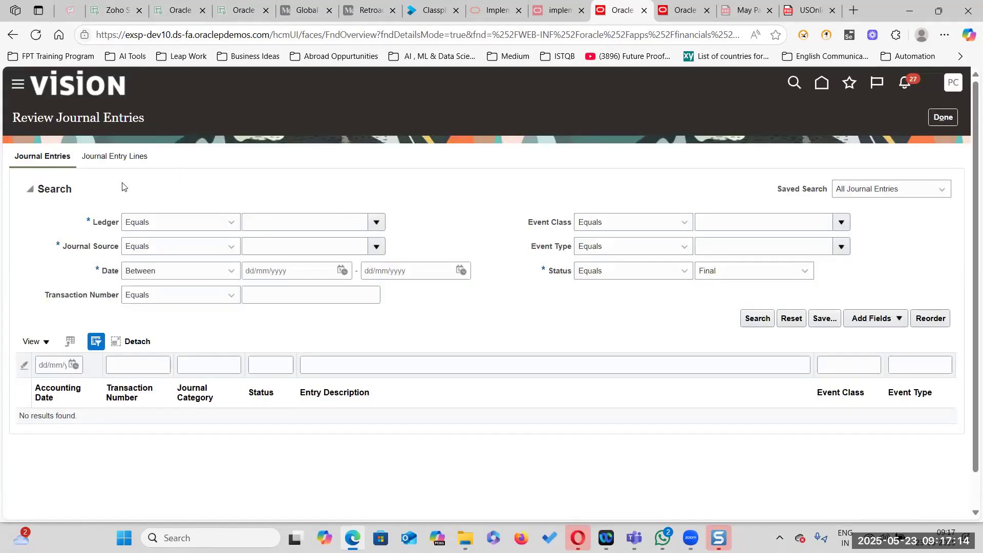
click(103, 158)
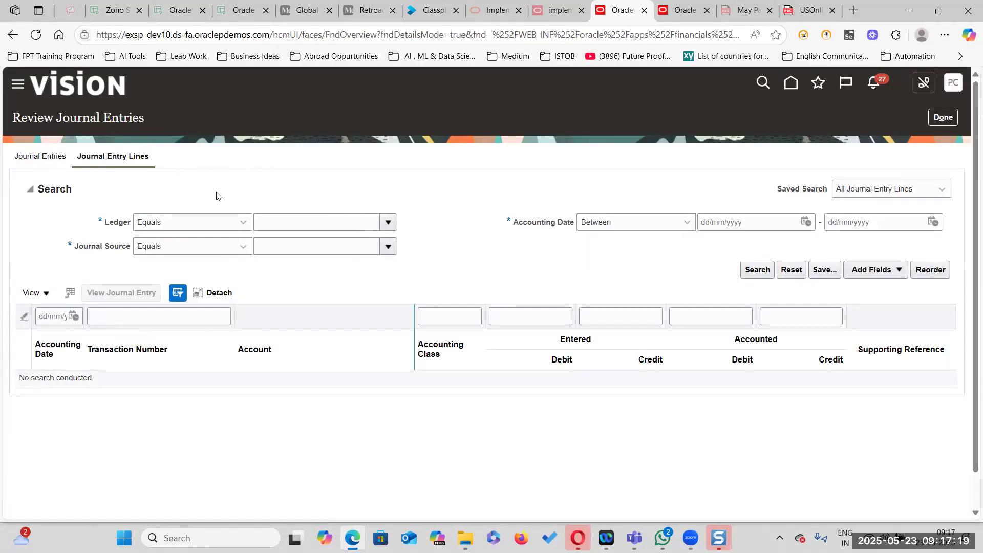
click(942, 118)
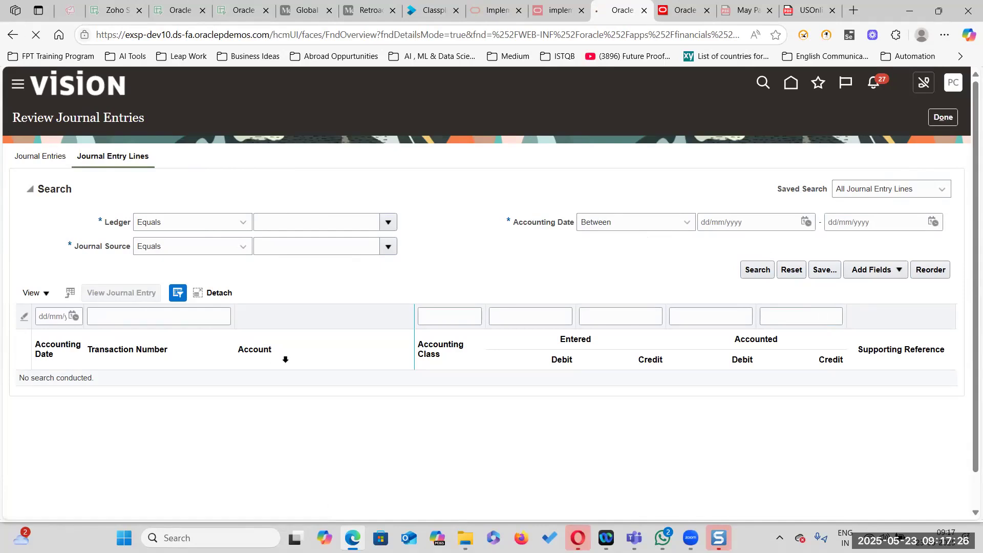